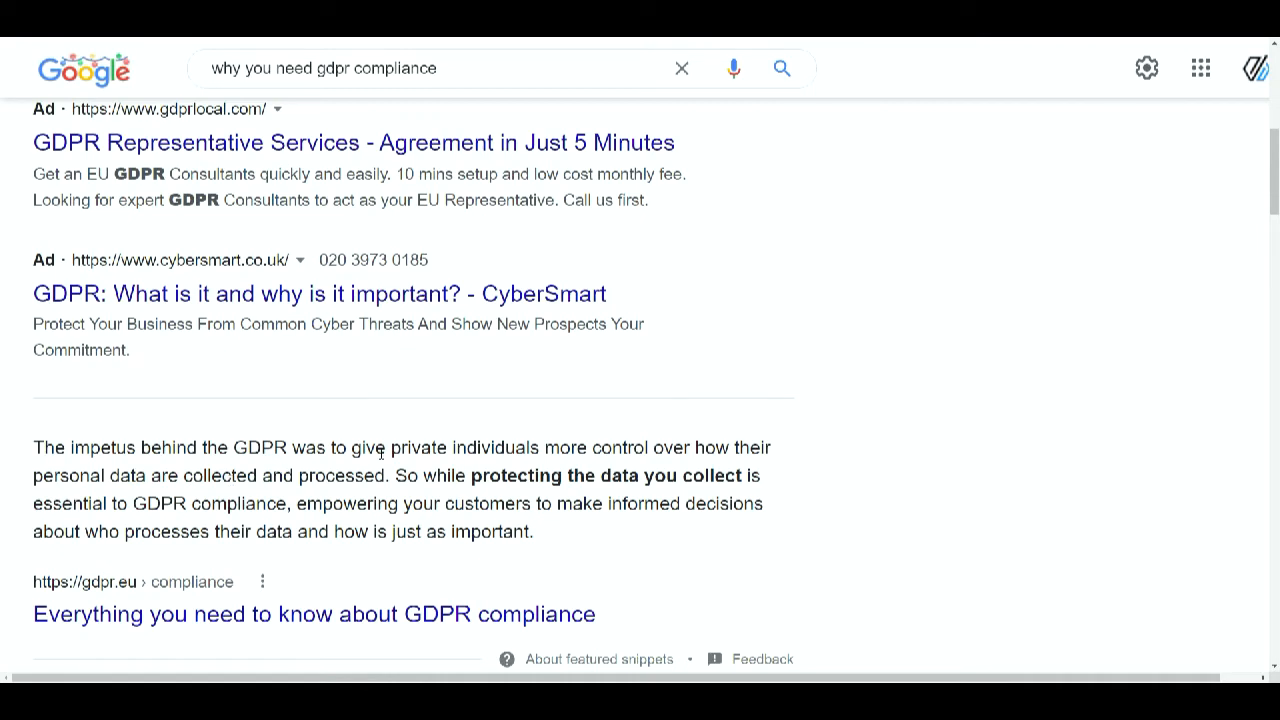
# - Open the account management settings and go to the Consent fields section
pyautogui.scroll(-1, 697, 503)
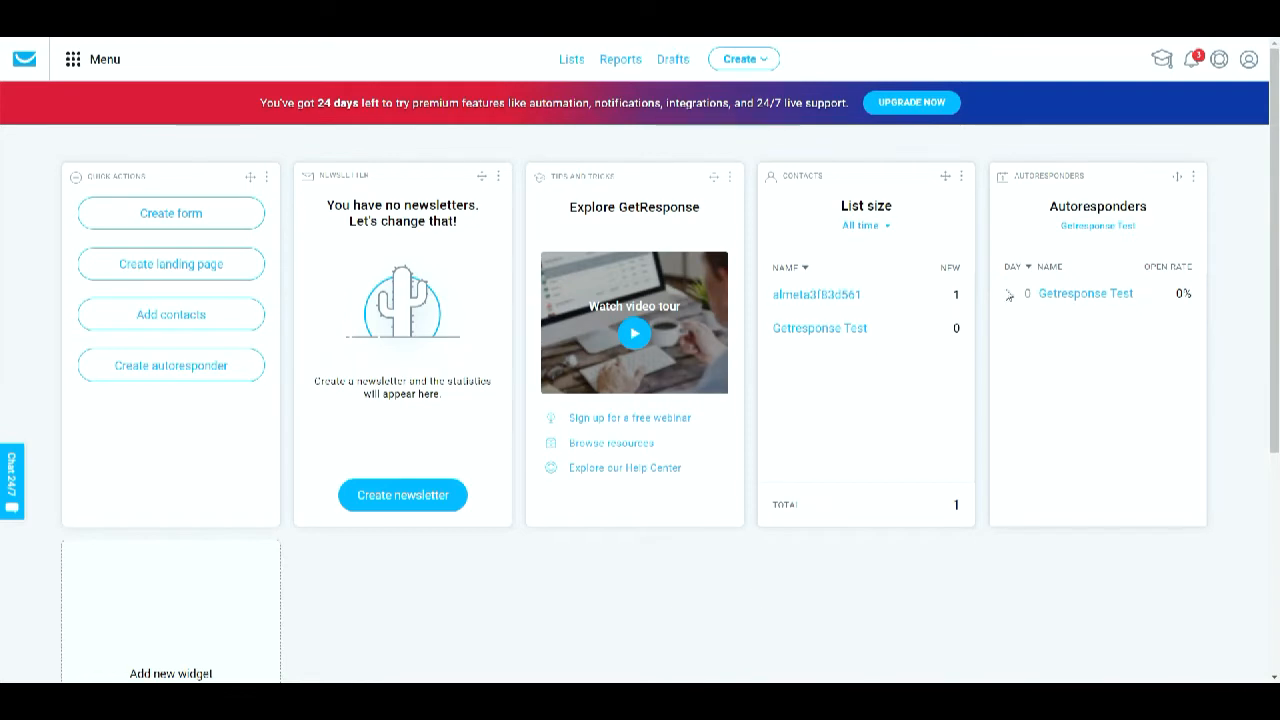
pyautogui.click(1245, 68)
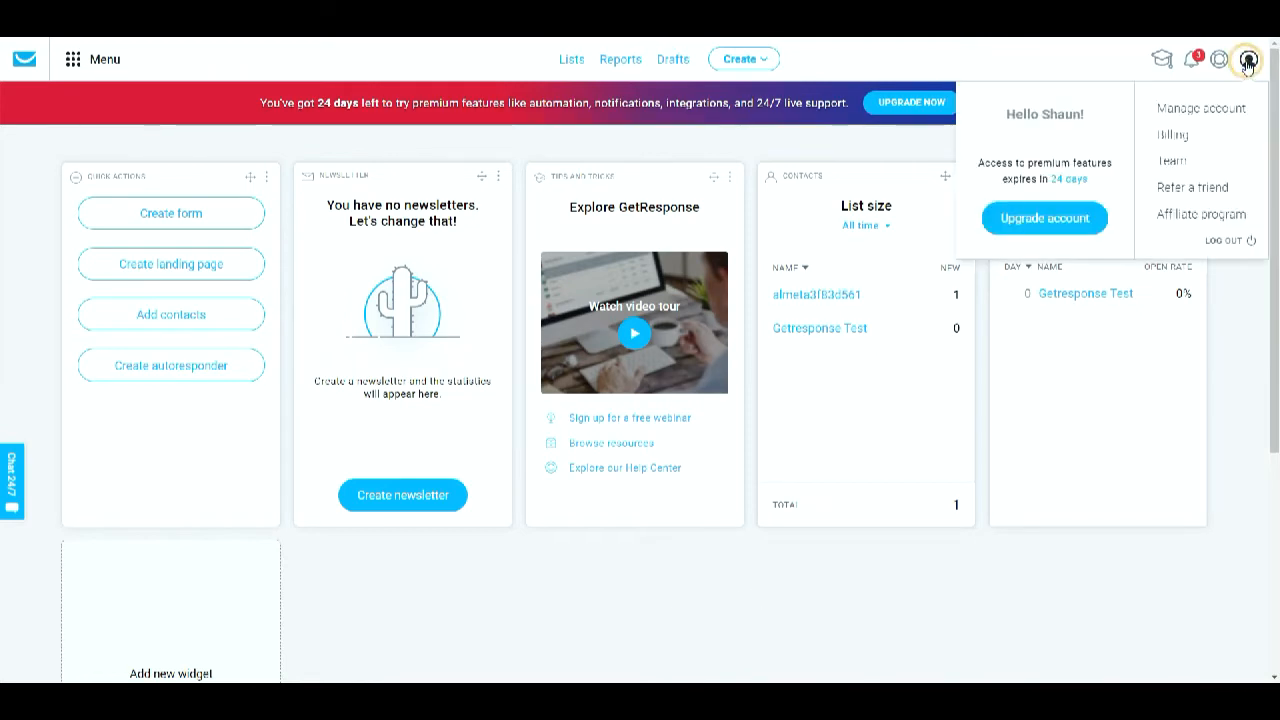
pyautogui.click(1203, 110)
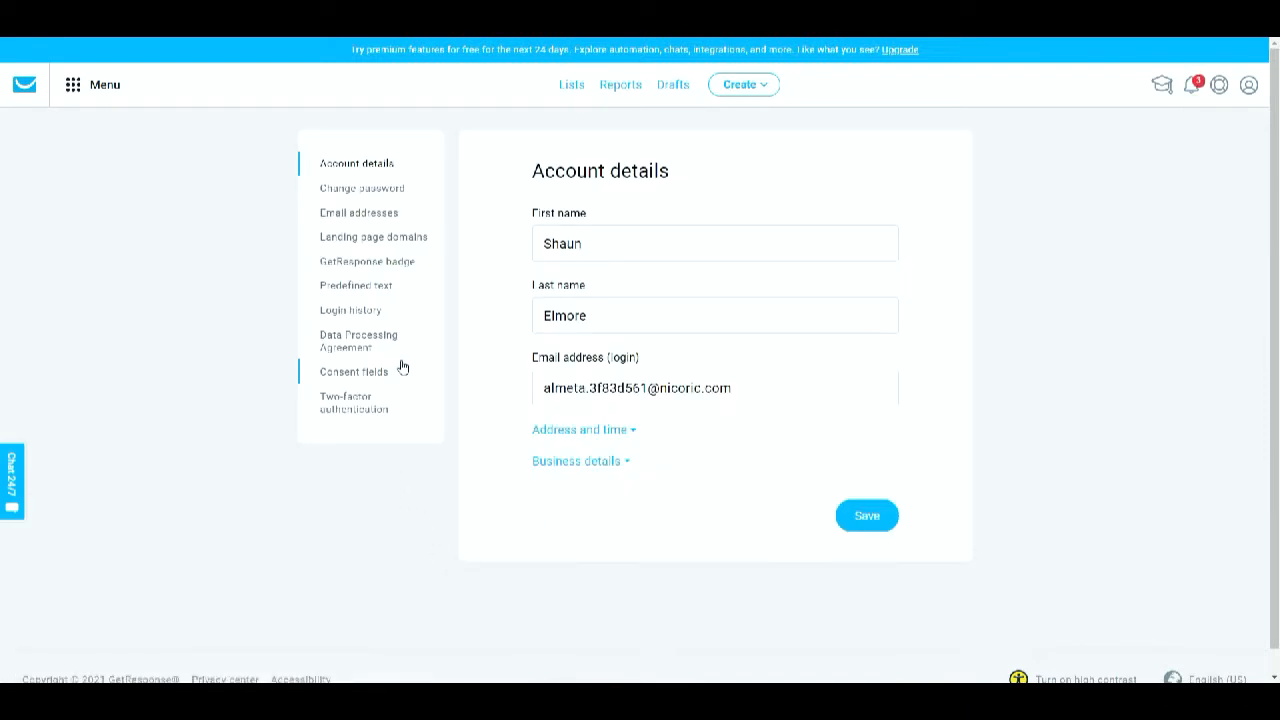
pyautogui.click(366, 371)
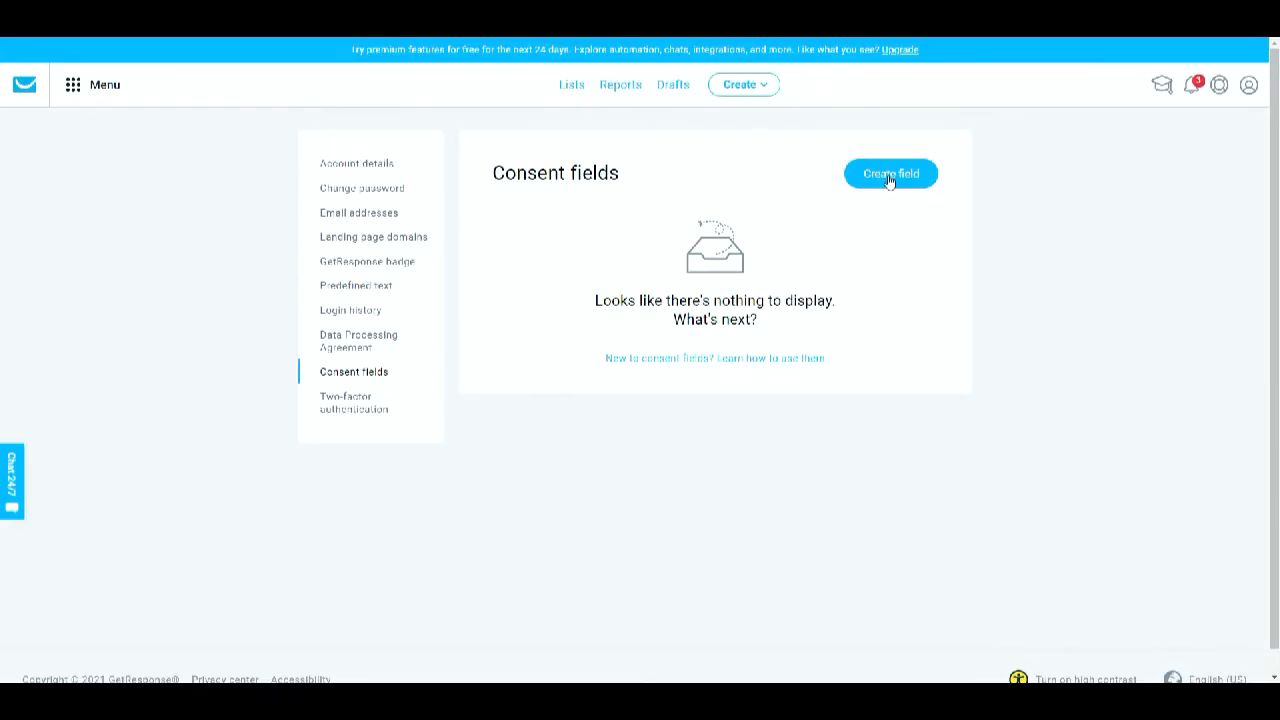
# - Start creating a new consent field and name it GDPR
pyautogui.click(889, 177)
pyautogui.click(507, 245)
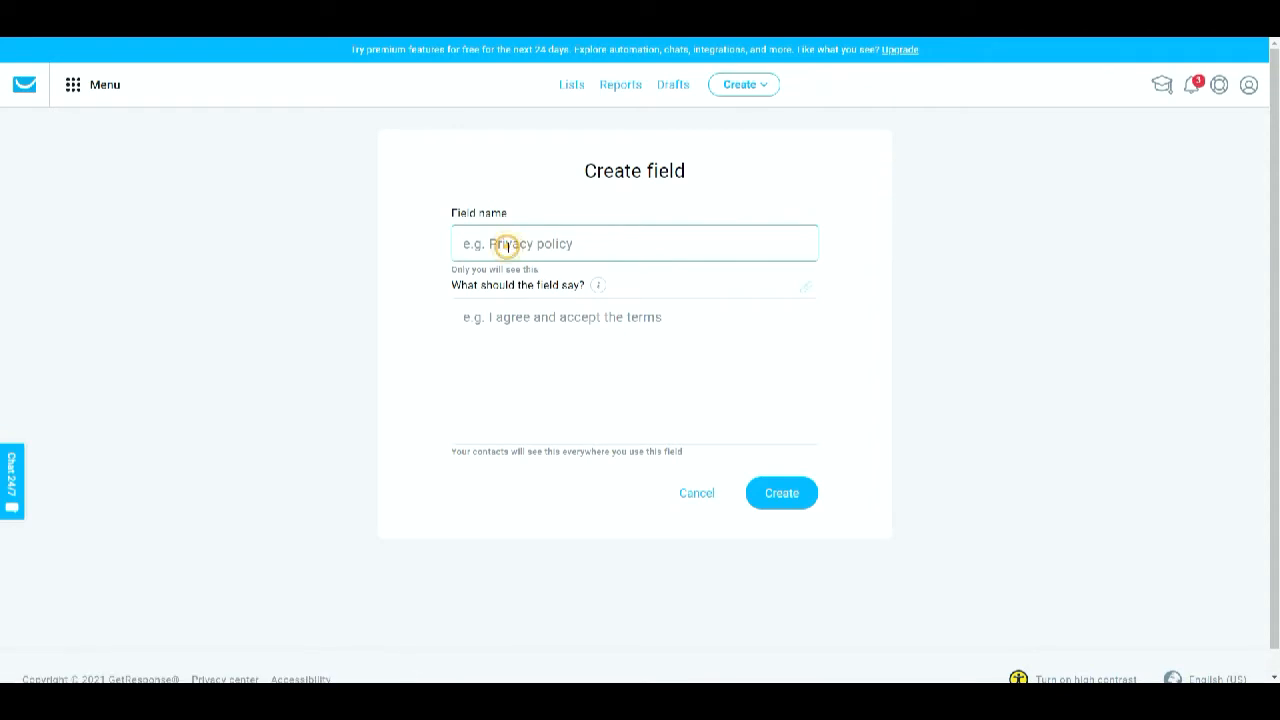
pyautogui.write('G')
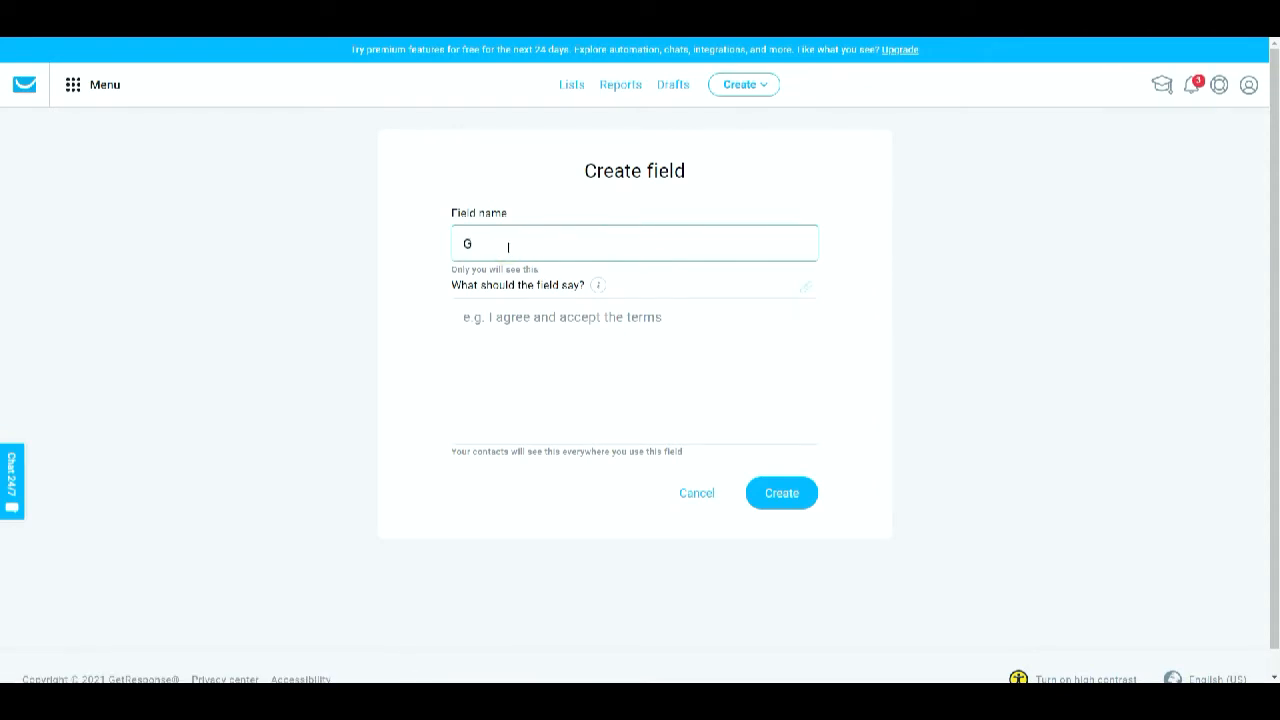
pyautogui.write('DPR')
# - Copy the consent sentence from the affiliate opt-in page and paste it as the field's displayed text
pyautogui.click(537, 333)
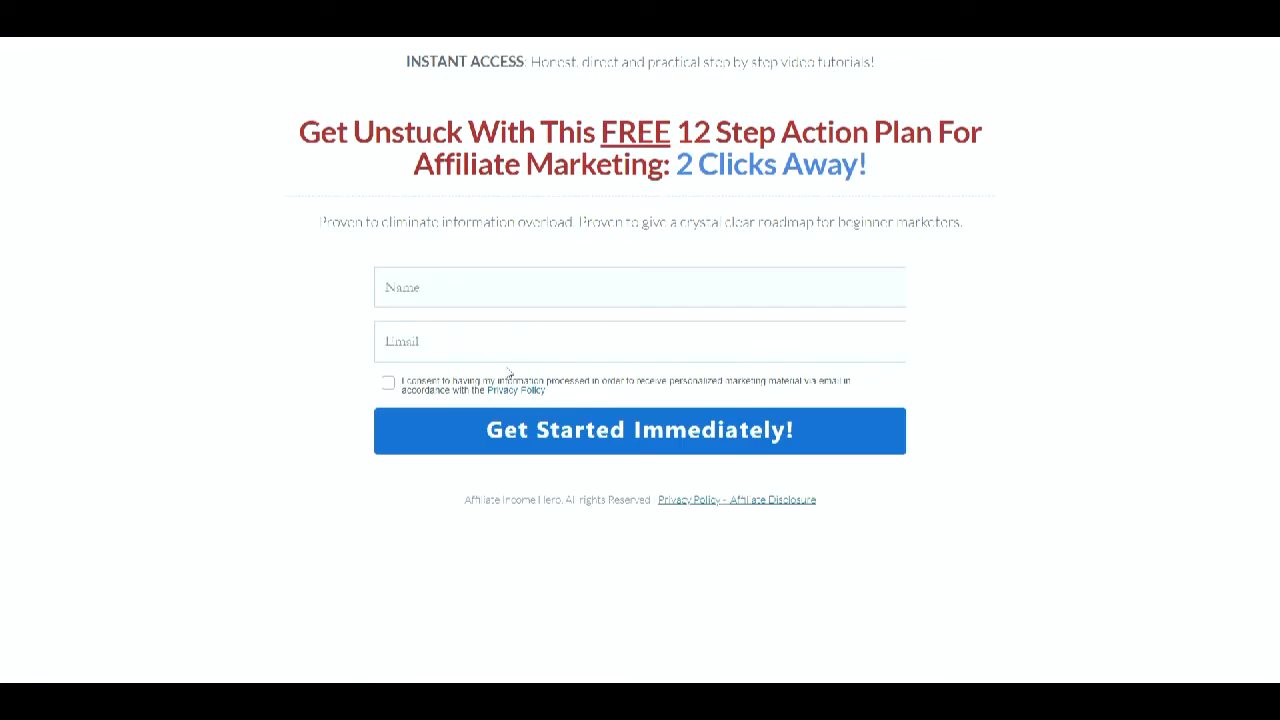
pyautogui.moveTo(553, 392); pyautogui.dragTo(400, 388)
pyautogui.hotkey('ctrl', 'c')
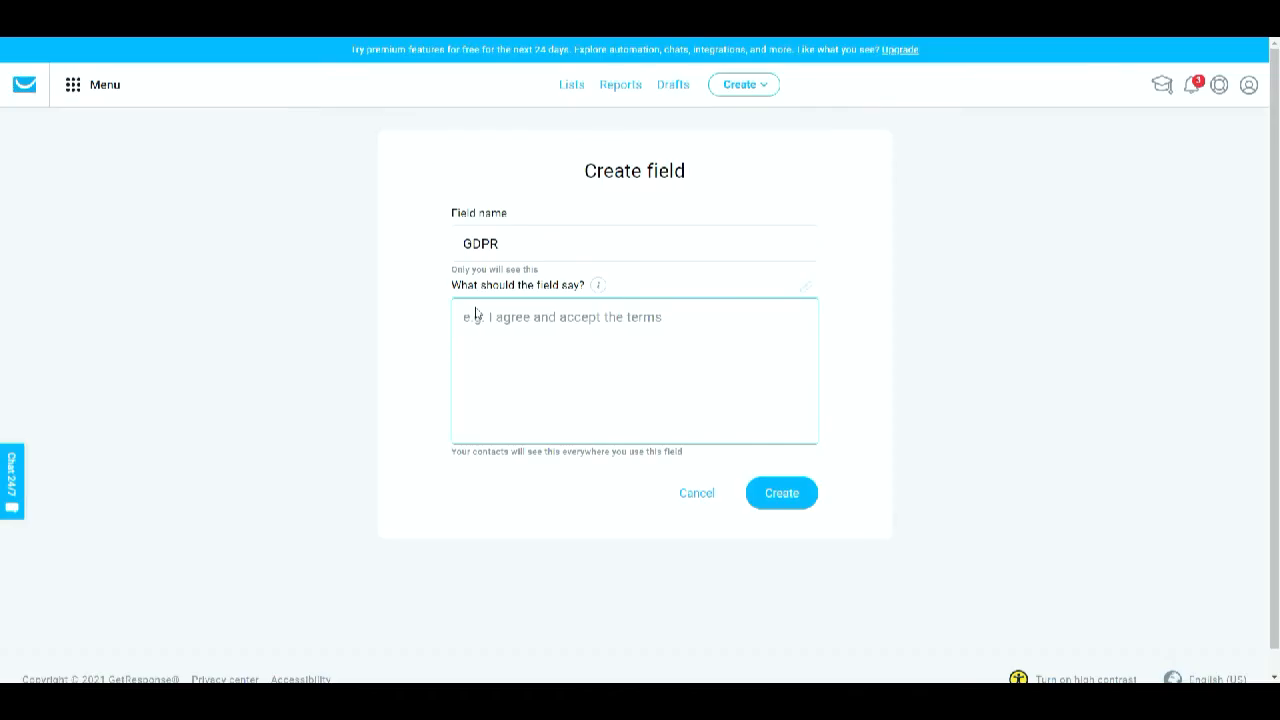
pyautogui.click(476, 314)
pyautogui.hotkey('ctrl', 'v')
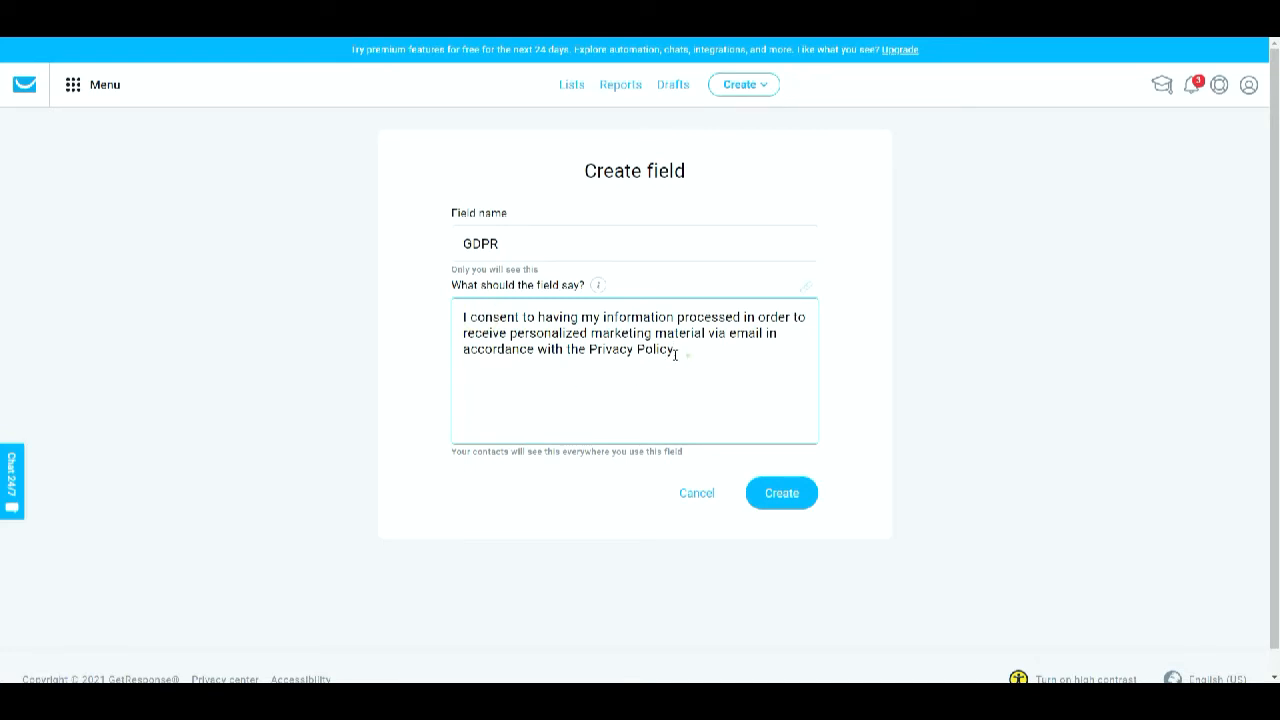
# - Highlight the words Privacy Policy in the consent text and create the GDPR field
pyautogui.moveTo(676, 354); pyautogui.dragTo(589, 350)
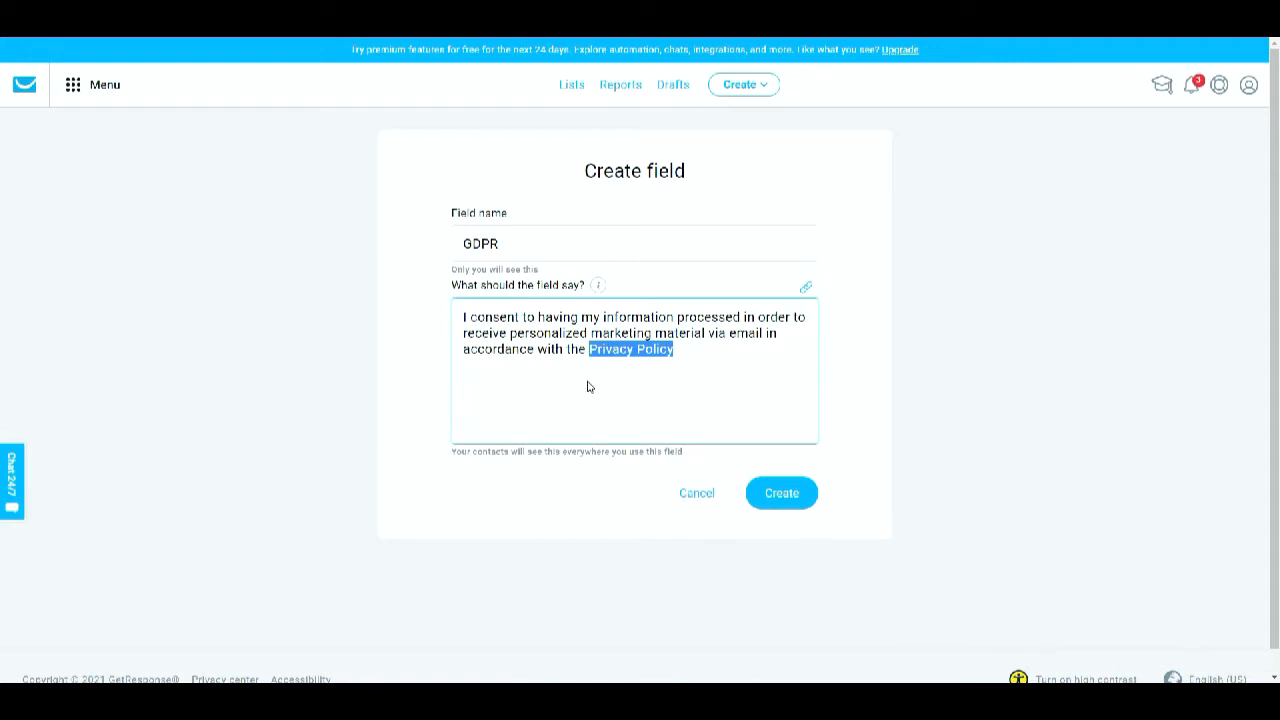
pyautogui.click(868, 395)
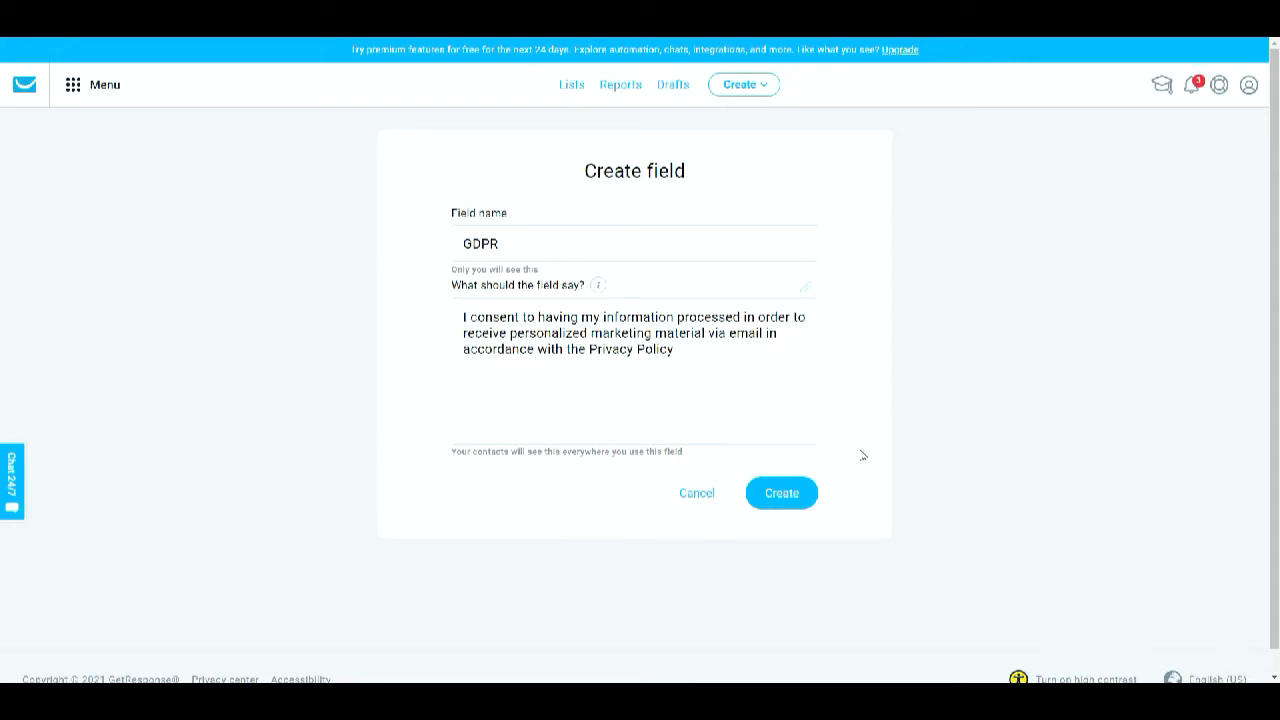
pyautogui.click(785, 487)
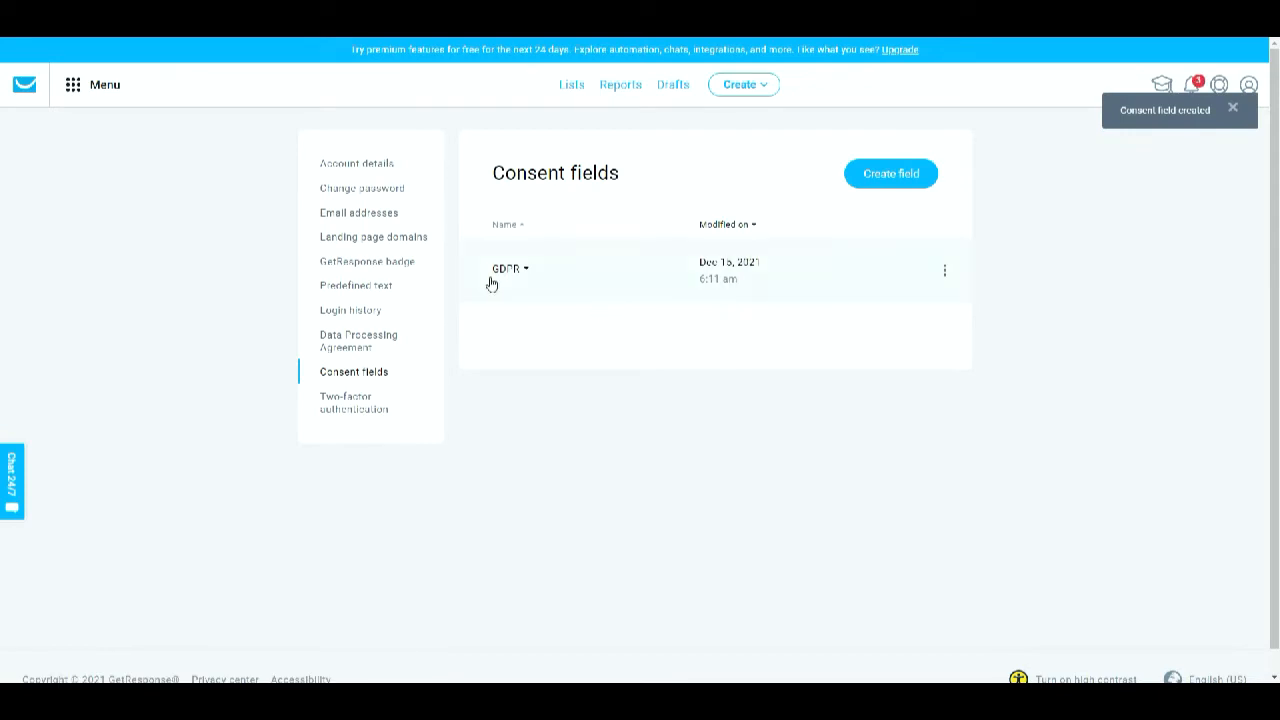
# - Edit the GDPR consent field, select Privacy Policy in its text, and apply the changes
pyautogui.click(943, 274)
pyautogui.click(925, 280)
pyautogui.moveTo(681, 356); pyautogui.dragTo(589, 366)
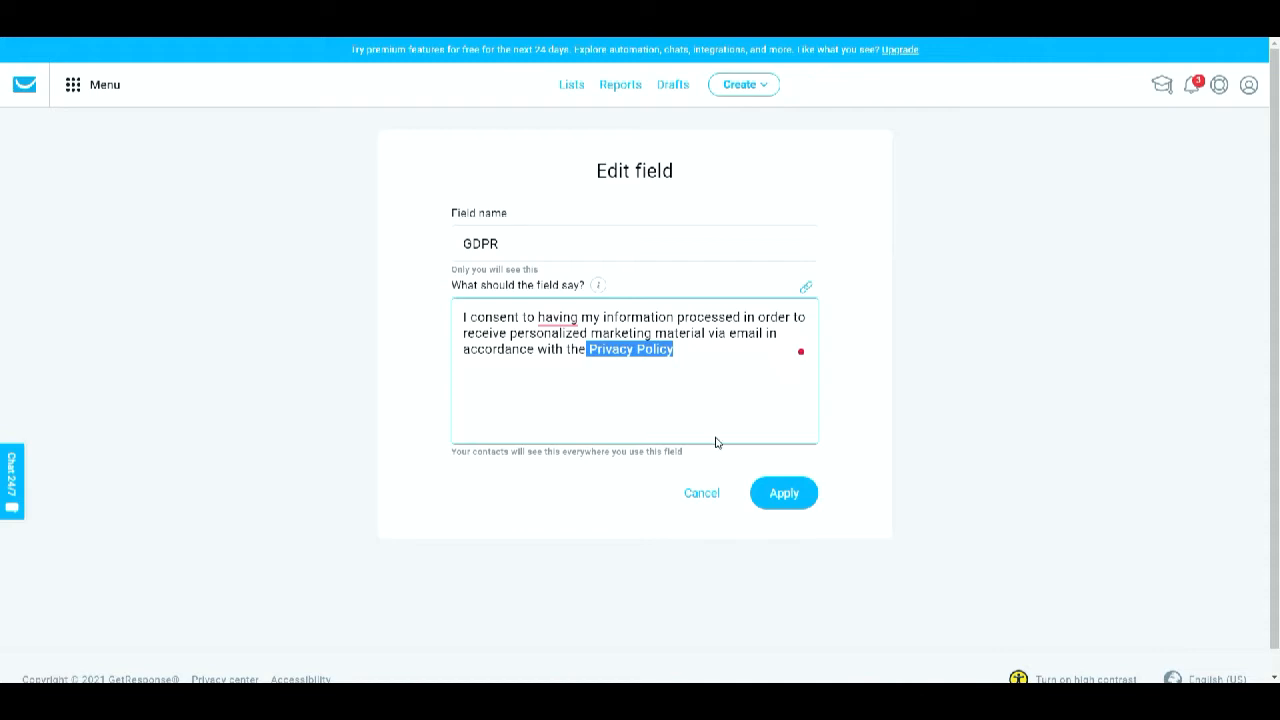
pyautogui.click(777, 508)
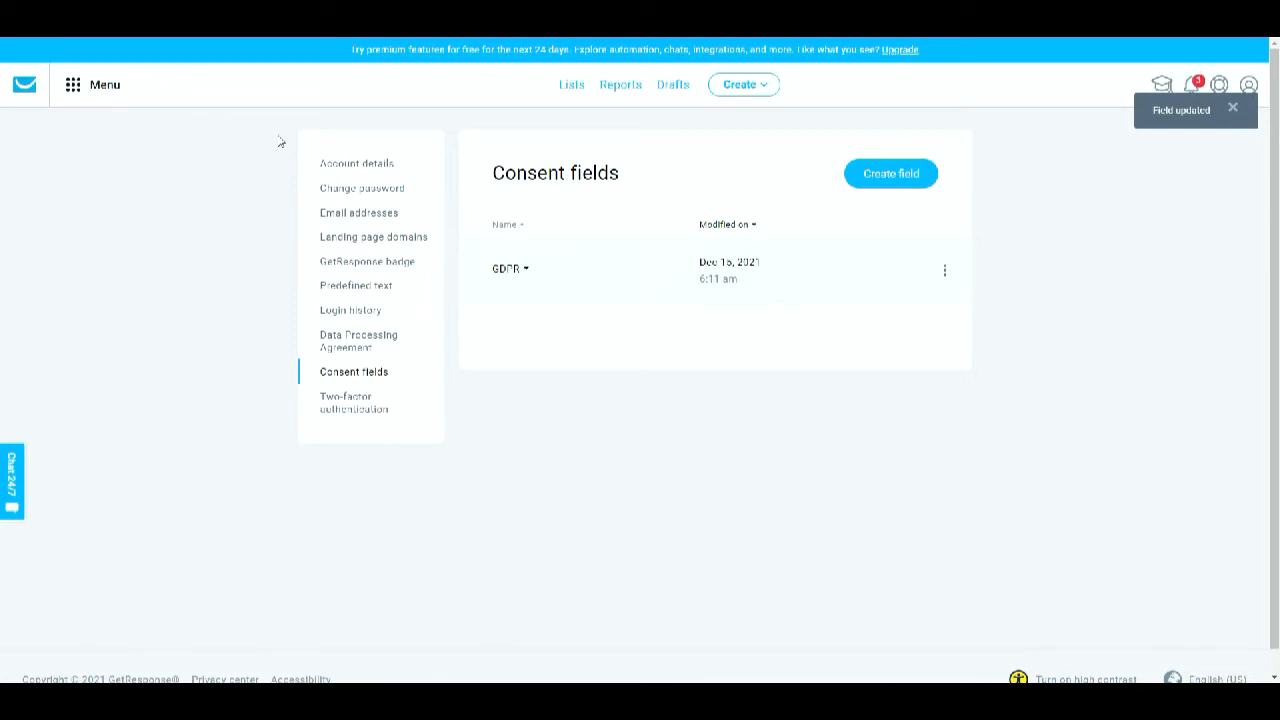
# - Return to the dashboard and start creating a new landing page
pyautogui.click(22, 90)
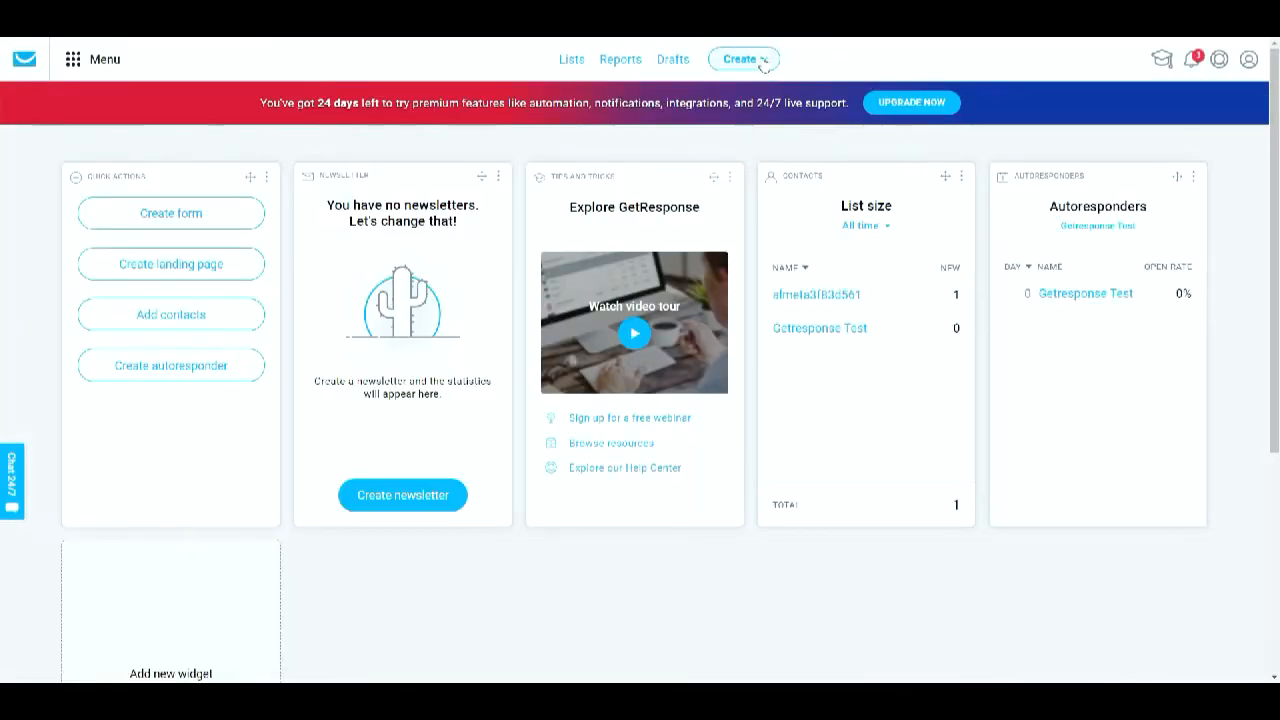
pyautogui.click(750, 59)
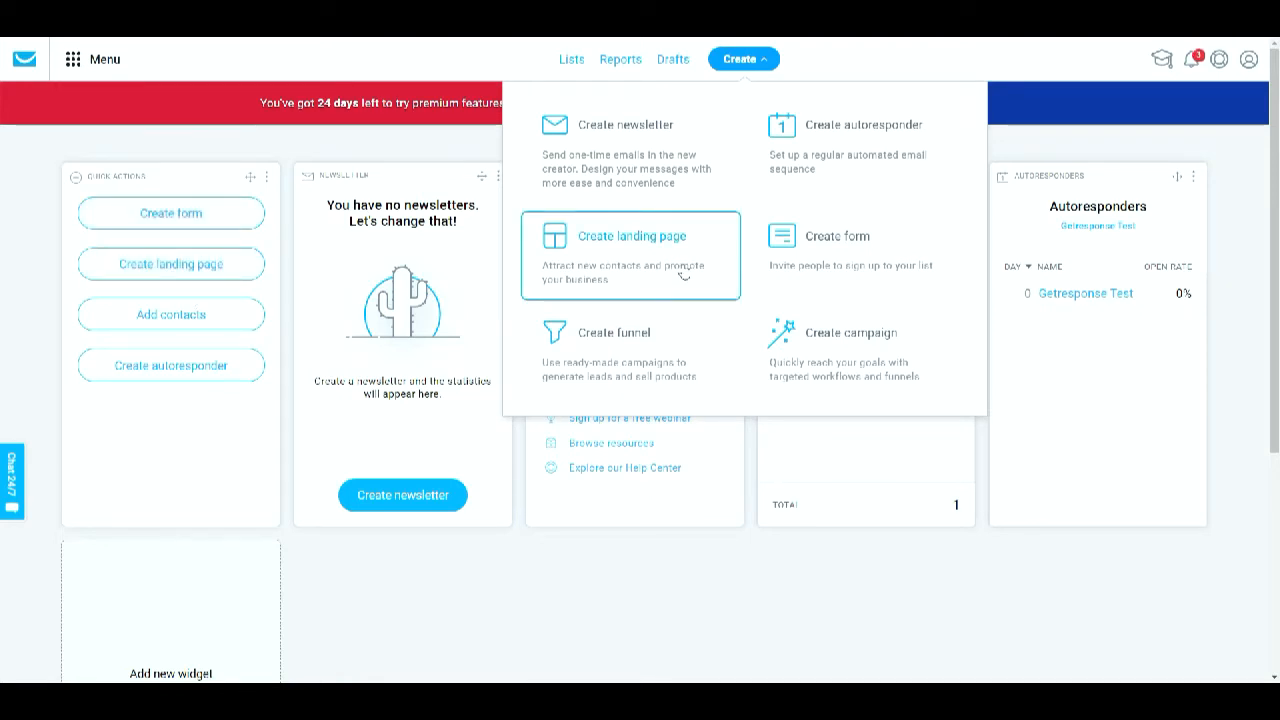
pyautogui.click(684, 274)
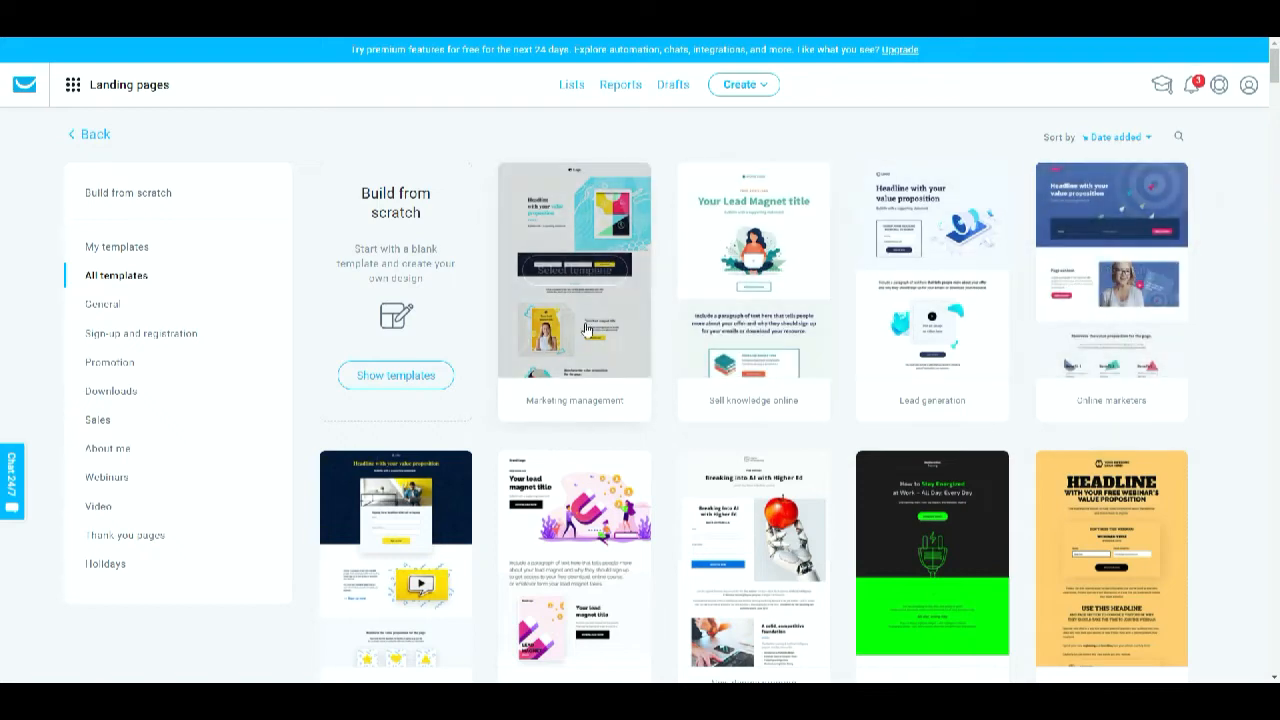
# - Browse through all available landing page templates
pyautogui.scroll(-2, 656, 438)
pyautogui.scroll(-2, 656, 438)
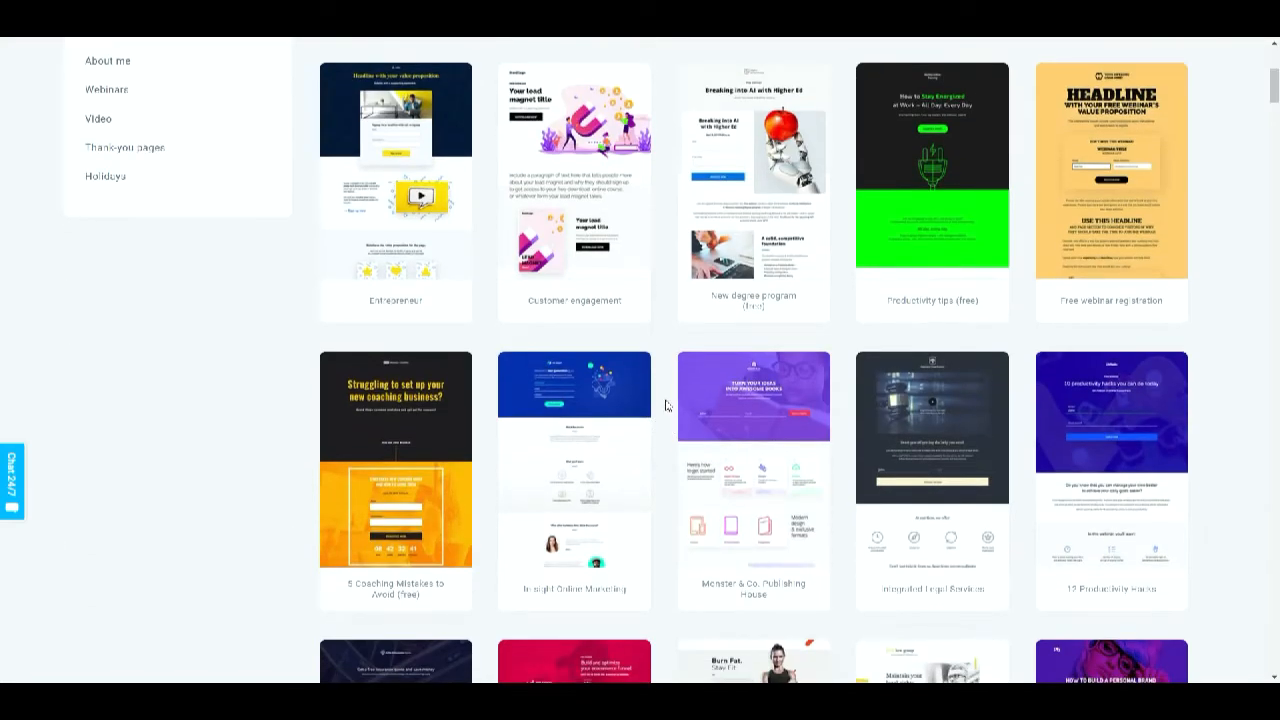
pyautogui.scroll(-3, 666, 405)
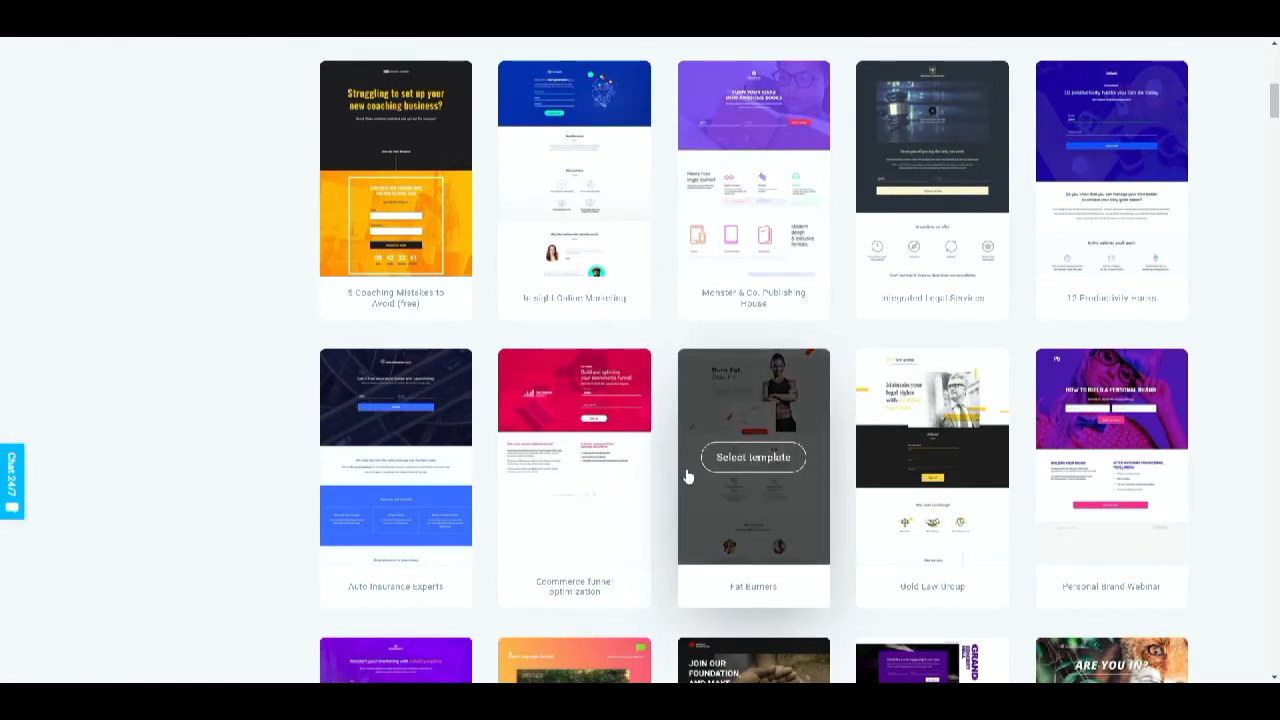
pyautogui.scroll(-3, 668, 497)
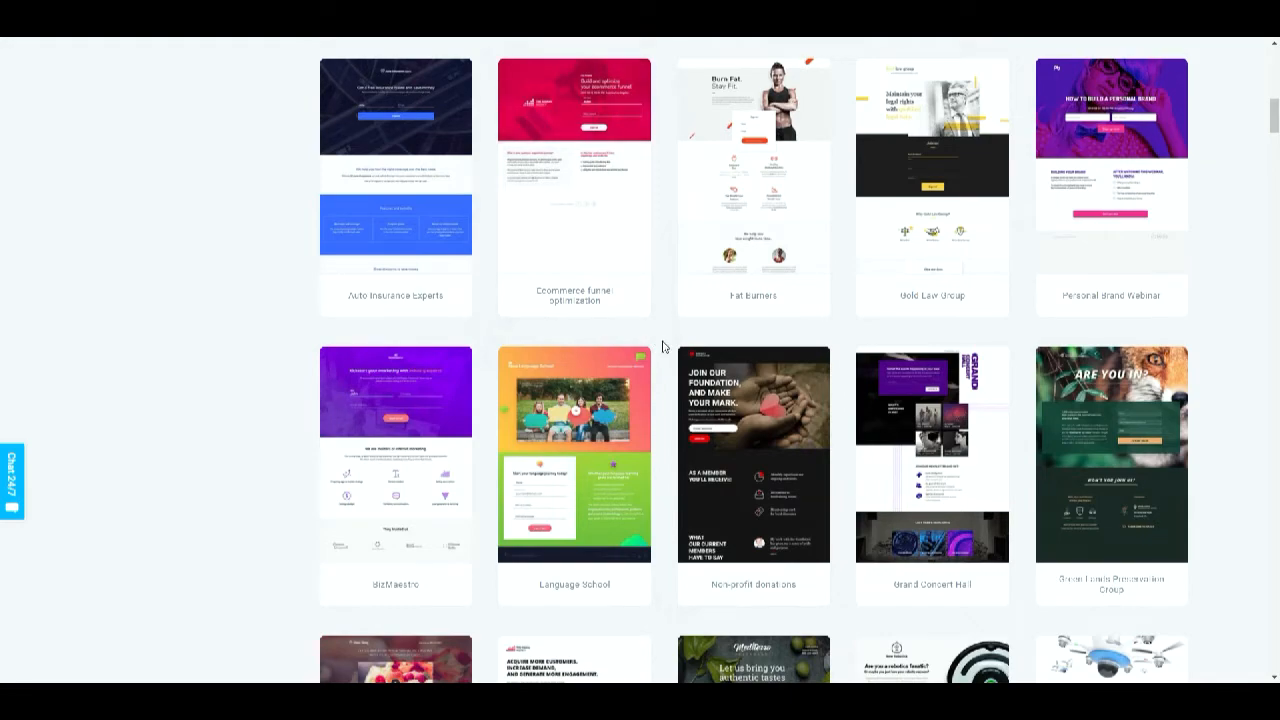
pyautogui.scroll(10, 665, 320)
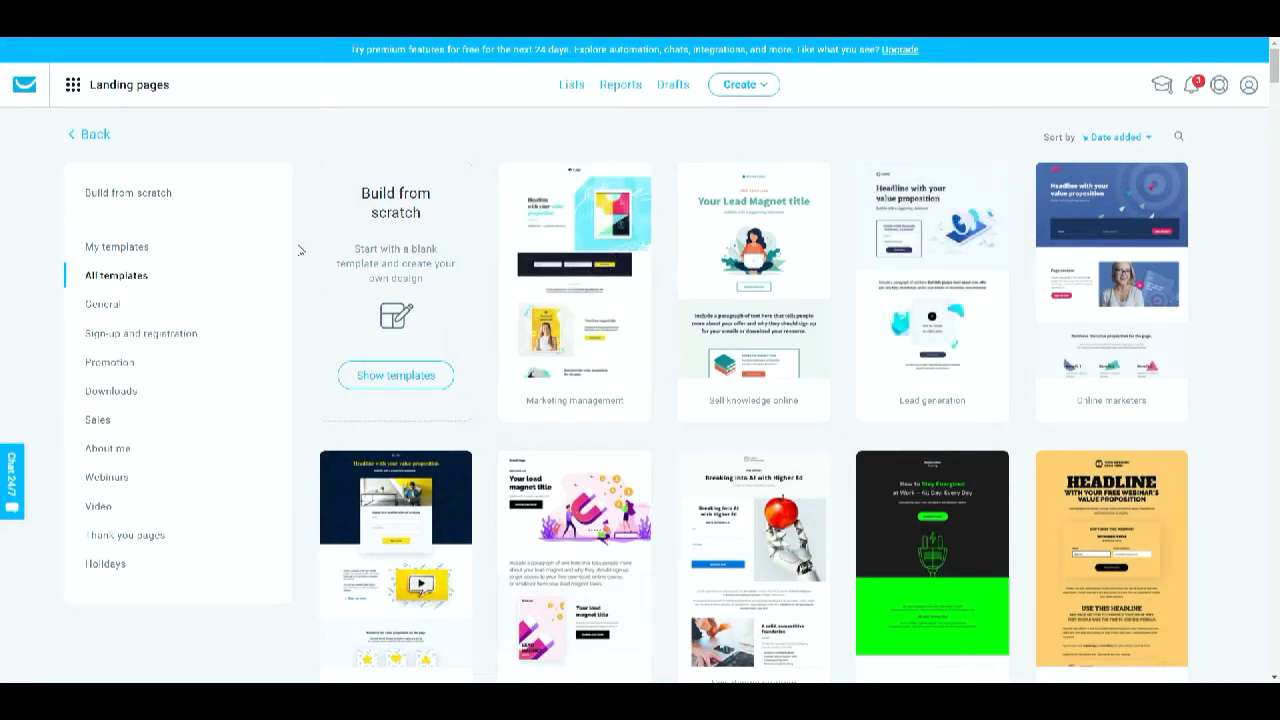
# - Choose Plain template 10 from the Build from scratch templates
pyautogui.click(145, 199)
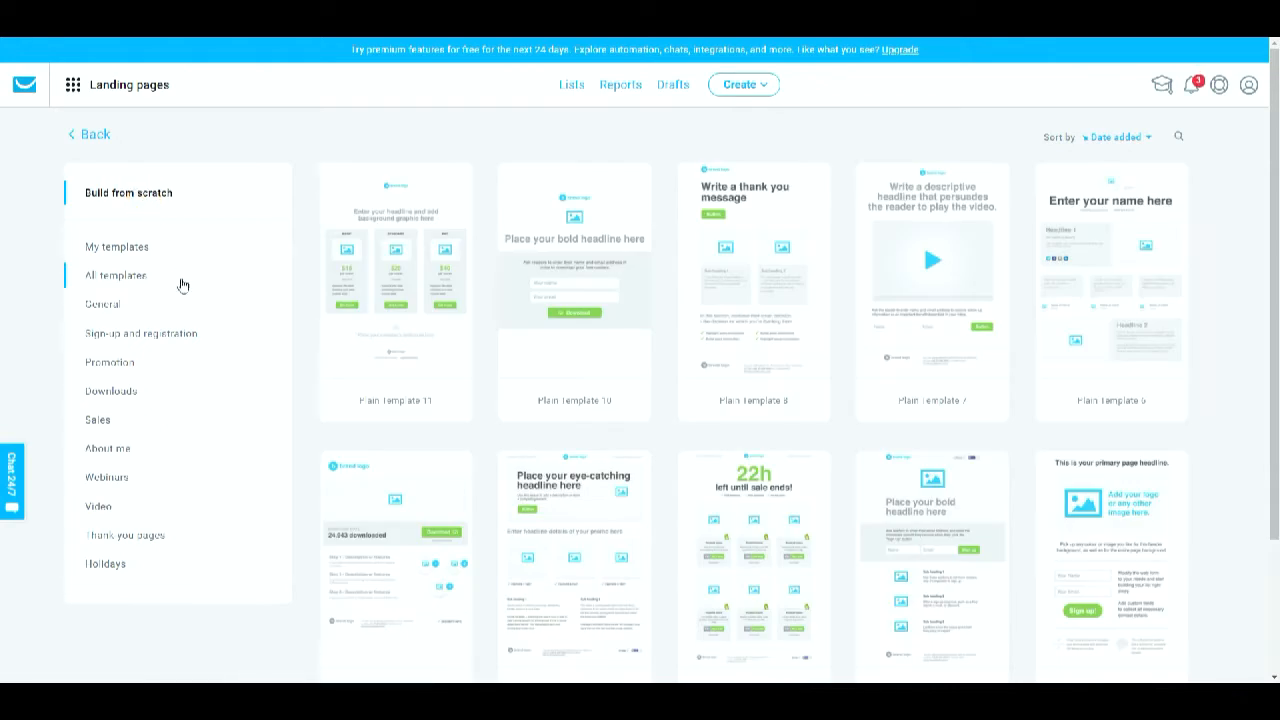
pyautogui.moveTo(772, 370)
pyautogui.scroll(-3, 843, 360)
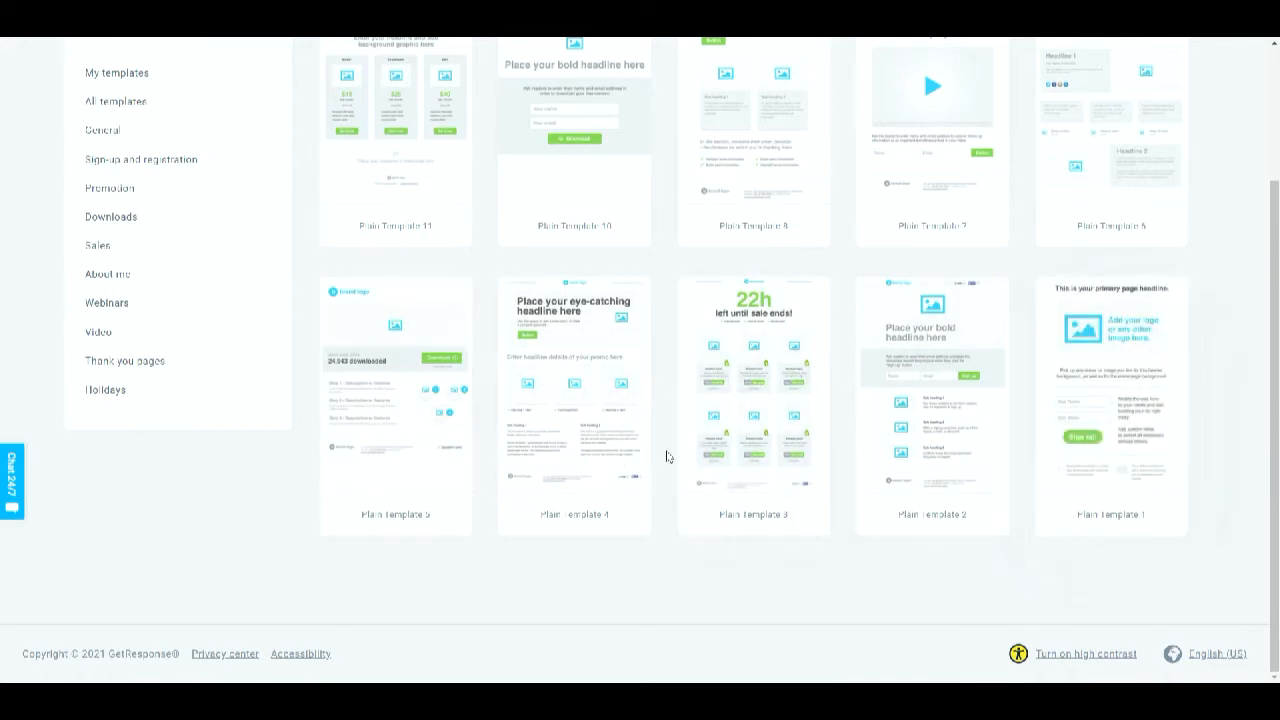
pyautogui.scroll(2, 667, 456)
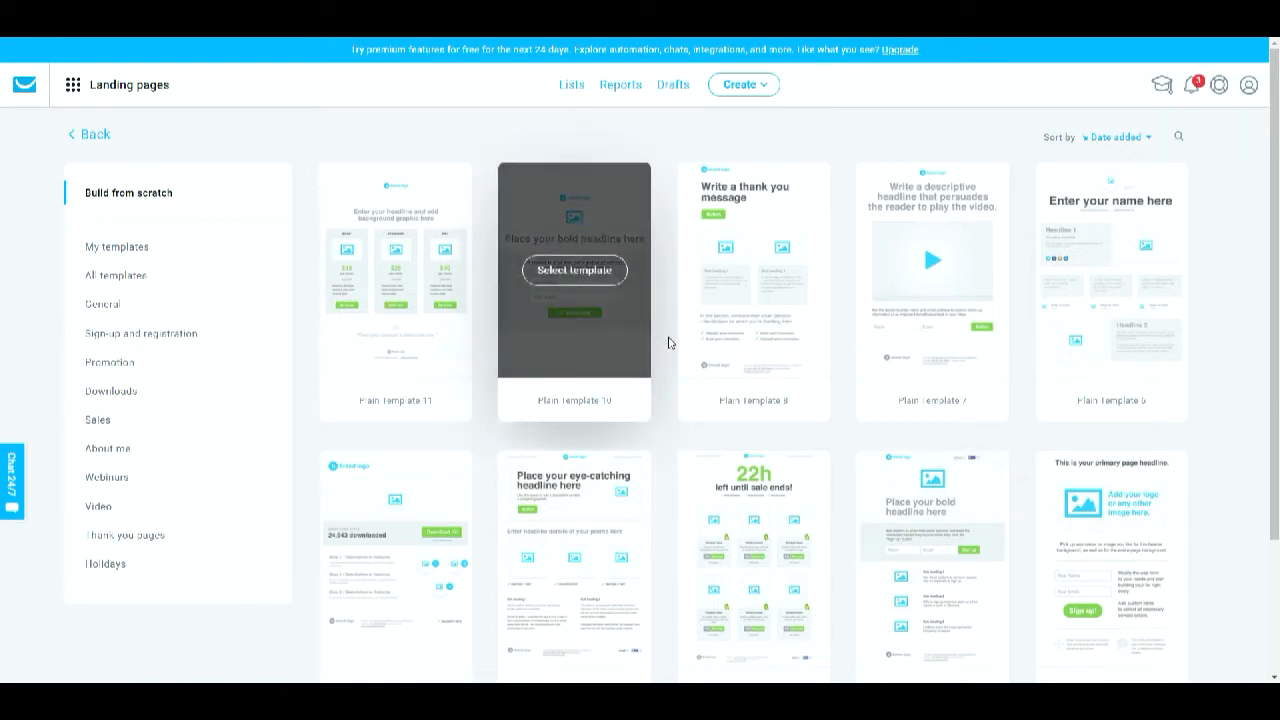
pyautogui.moveTo(583, 274)
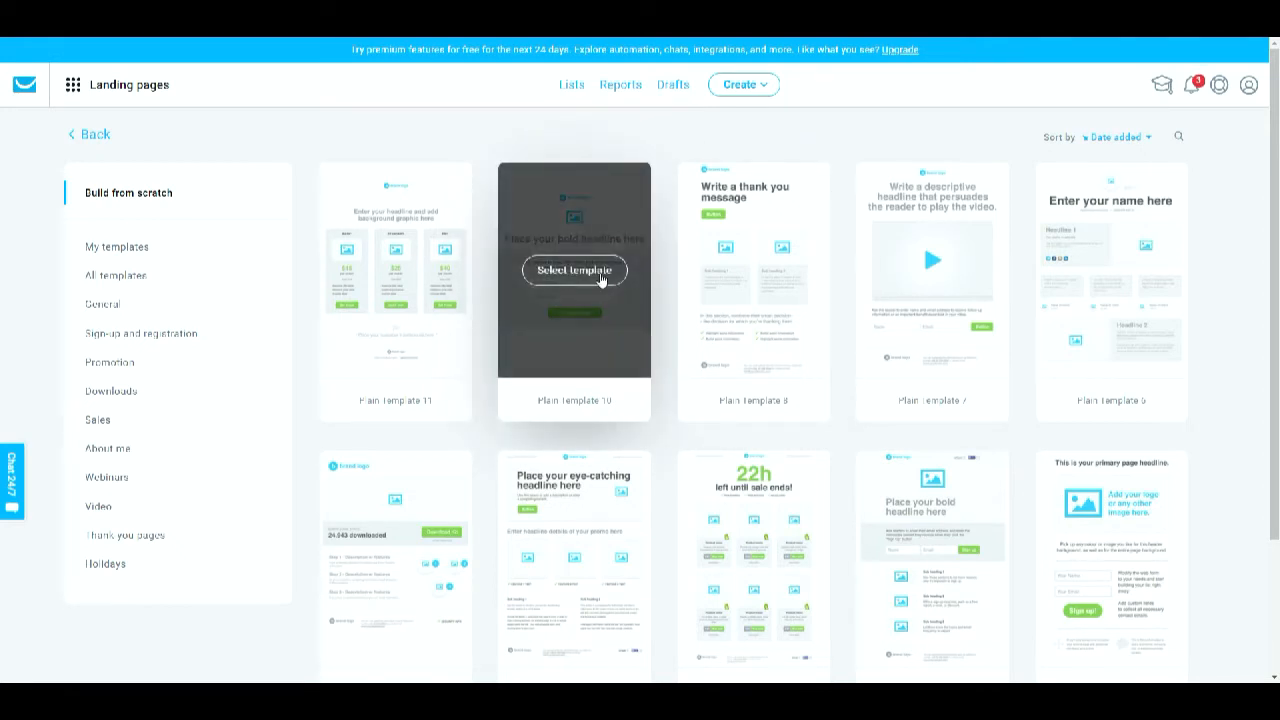
pyautogui.click(600, 276)
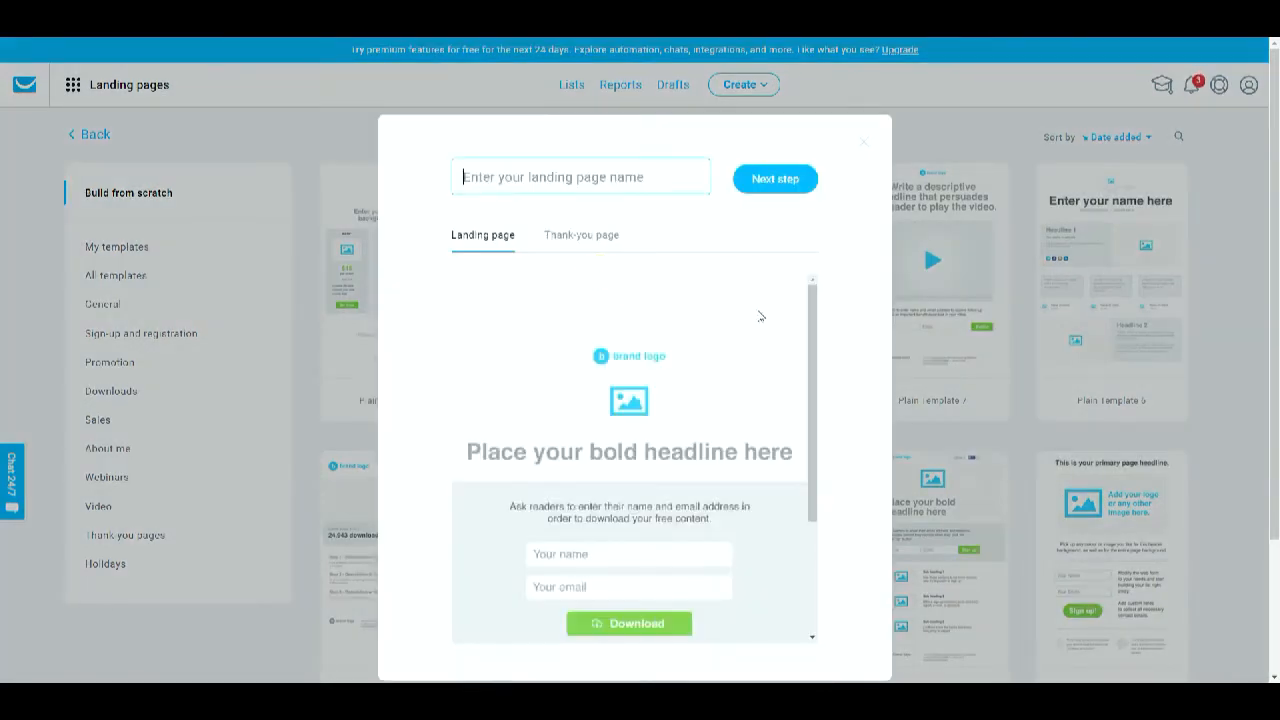
# - Name the landing page Free Gift Landing Page
pyautogui.click(560, 179)
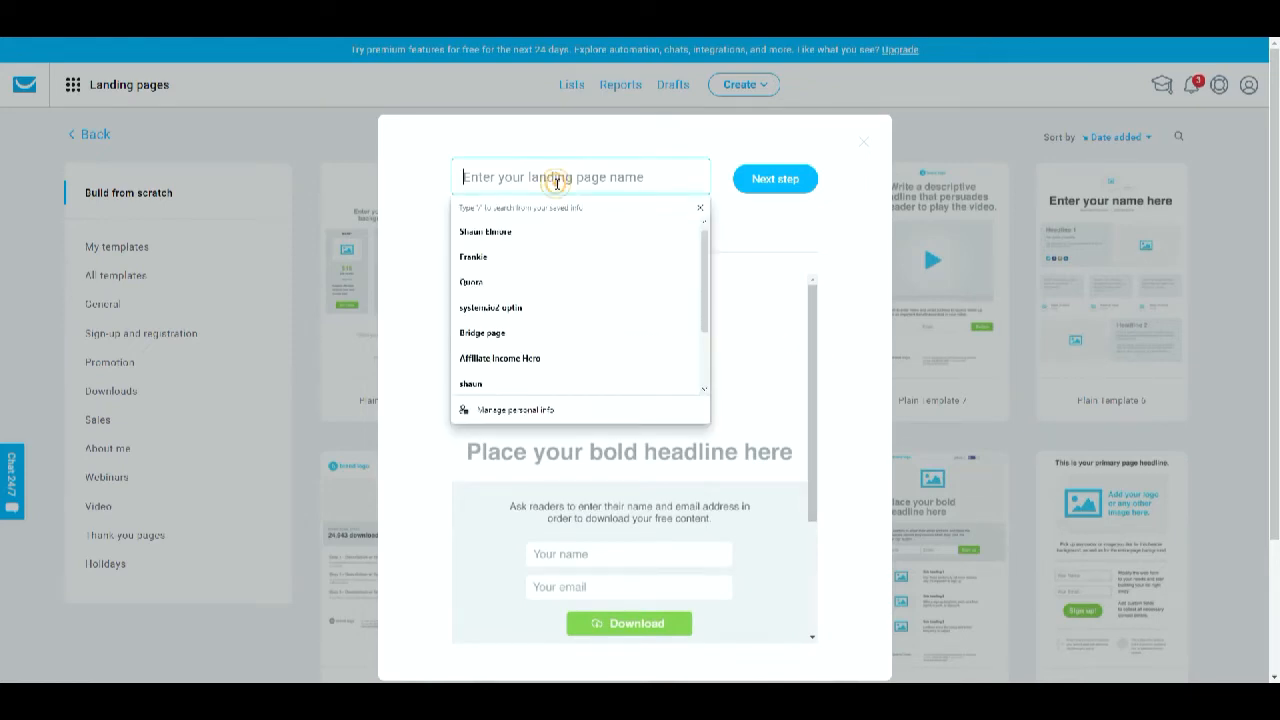
pyautogui.click(546, 166)
pyautogui.write('Free Gif')
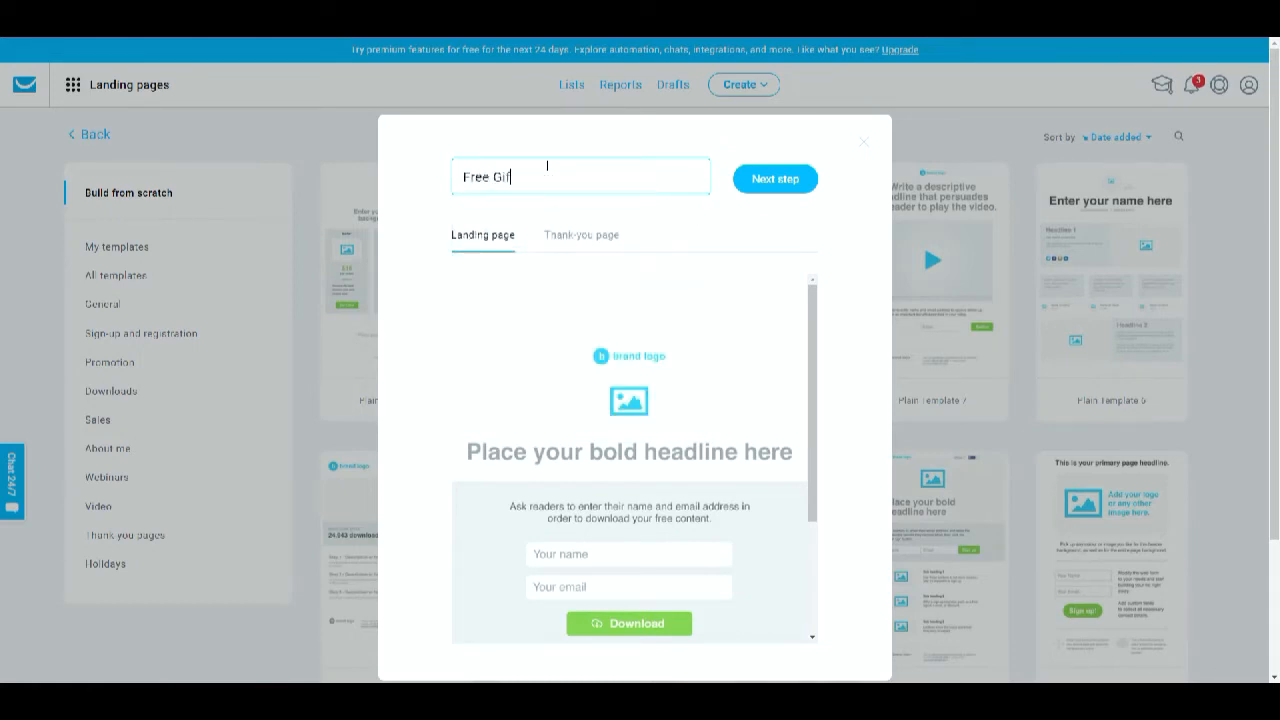
pyautogui.write('t Landing Page')
# - Preview the landing and thank-you pages, then proceed to the page editor
pyautogui.moveTo(819, 320); pyautogui.dragTo(805, 287)
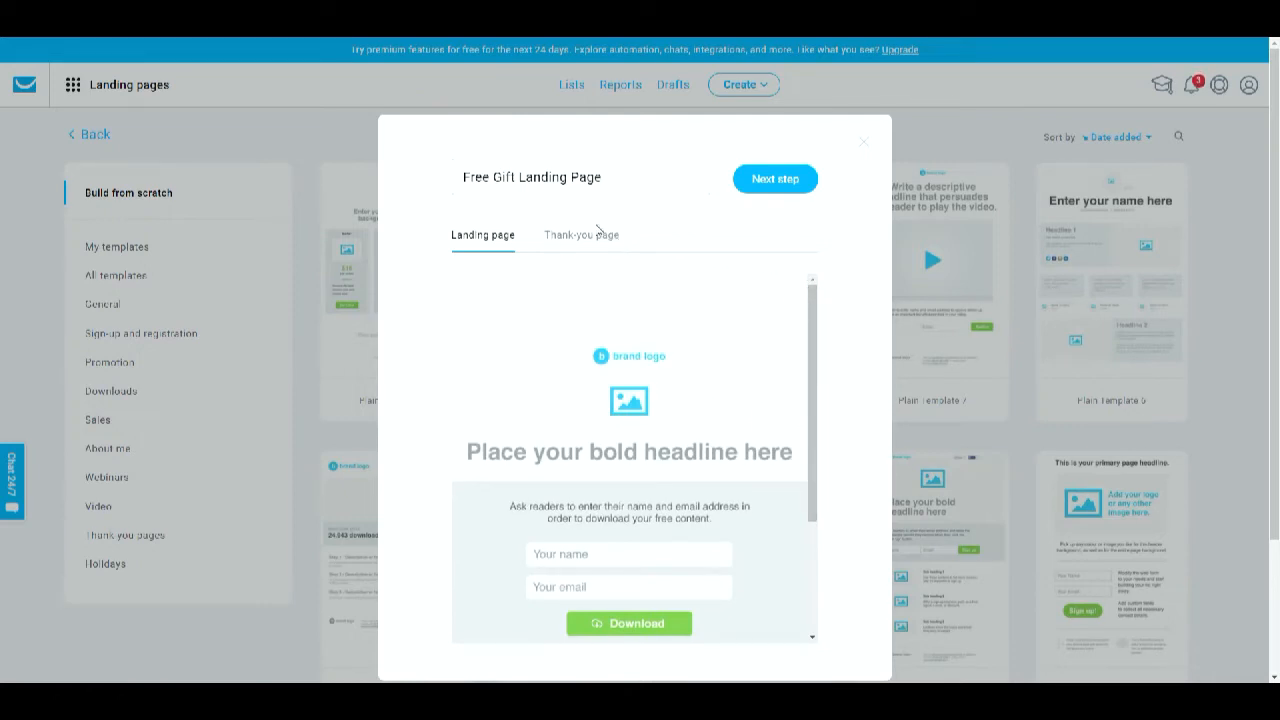
pyautogui.click(565, 238)
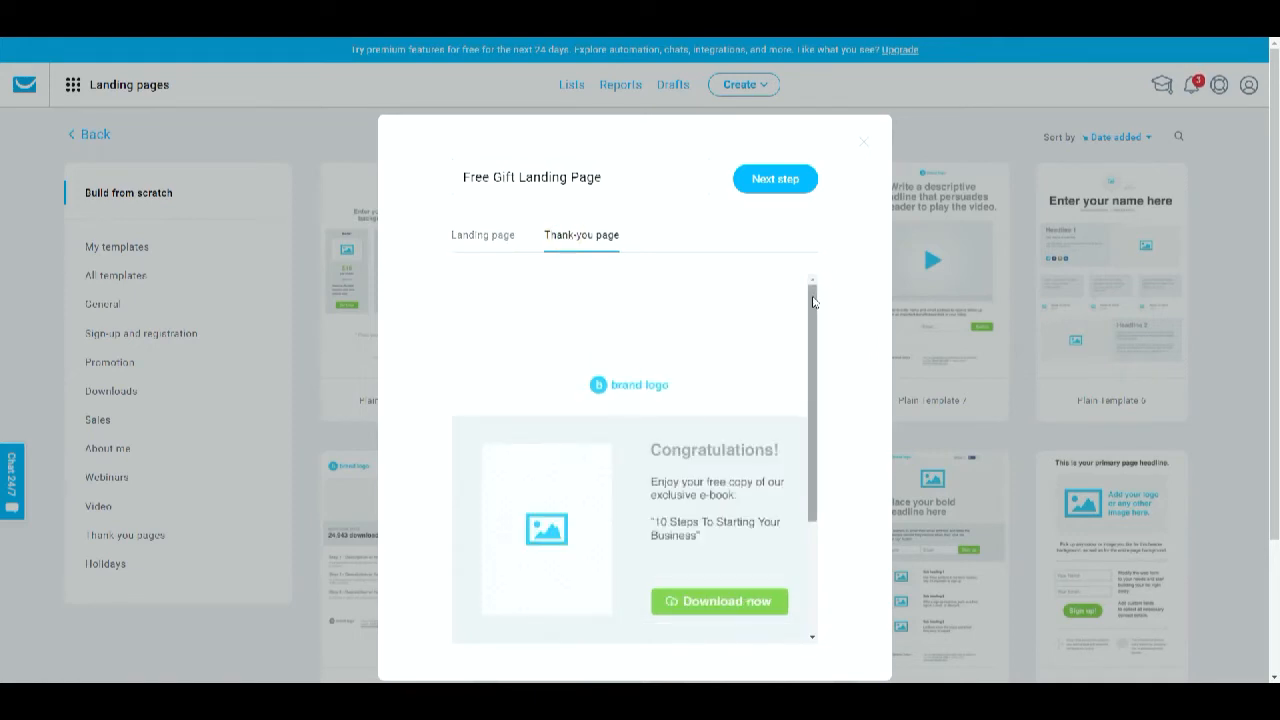
pyautogui.moveTo(812, 300)
pyautogui.mouseDown()
pyautogui.moveTo(814, 390)
pyautogui.moveTo(817, 312)
pyautogui.mouseUp()
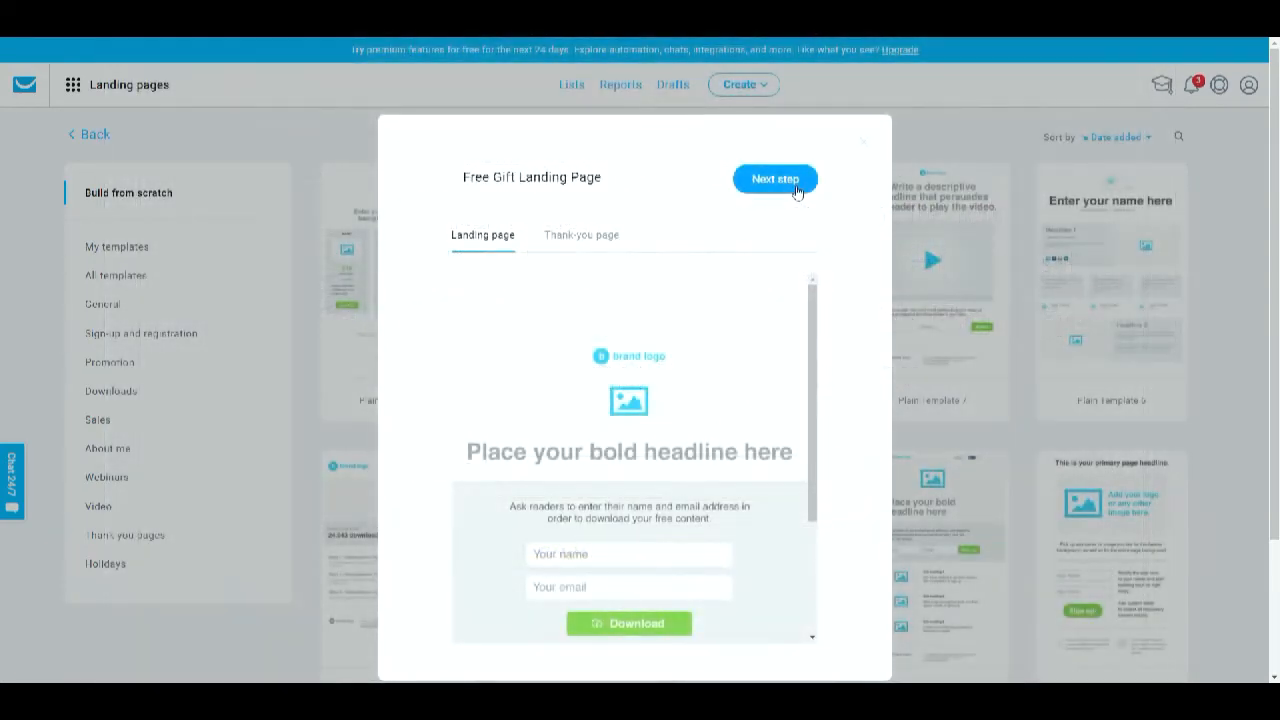
pyautogui.click(797, 190)
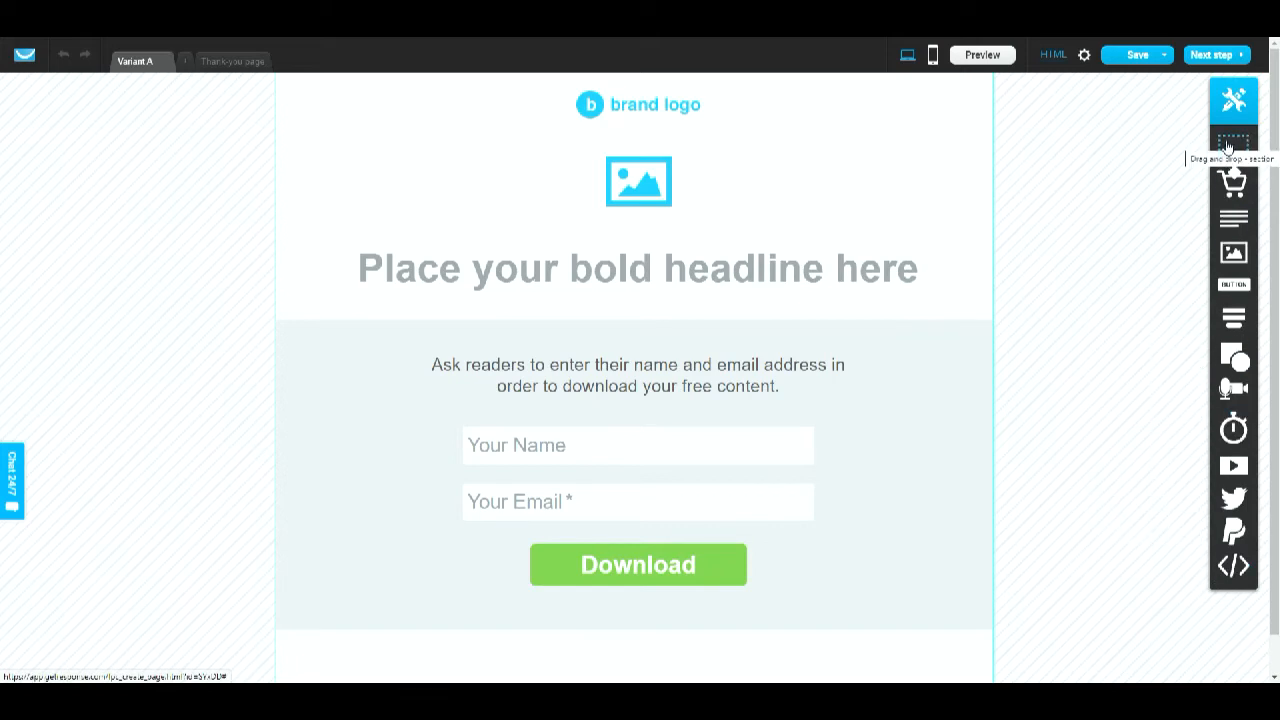
# - Add a blank section above the page header and delete it again
pyautogui.moveTo(1228, 147); pyautogui.dragTo(1075, 169)
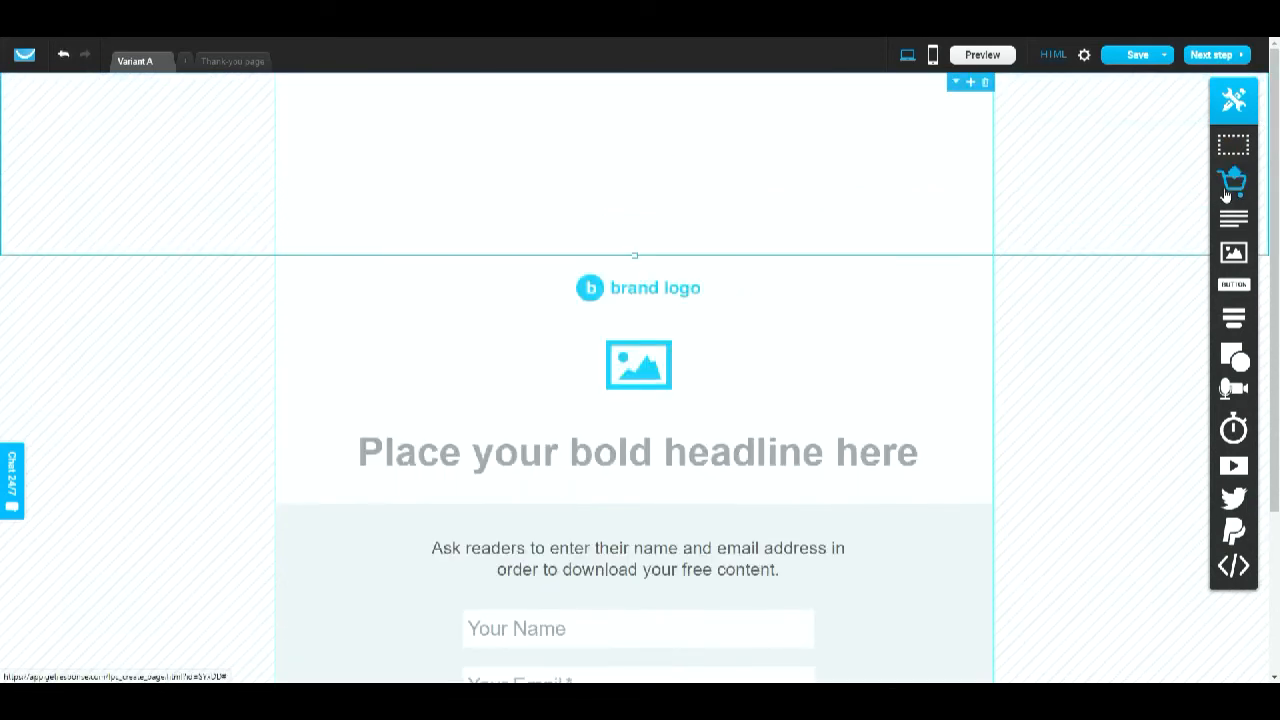
pyautogui.click(986, 82)
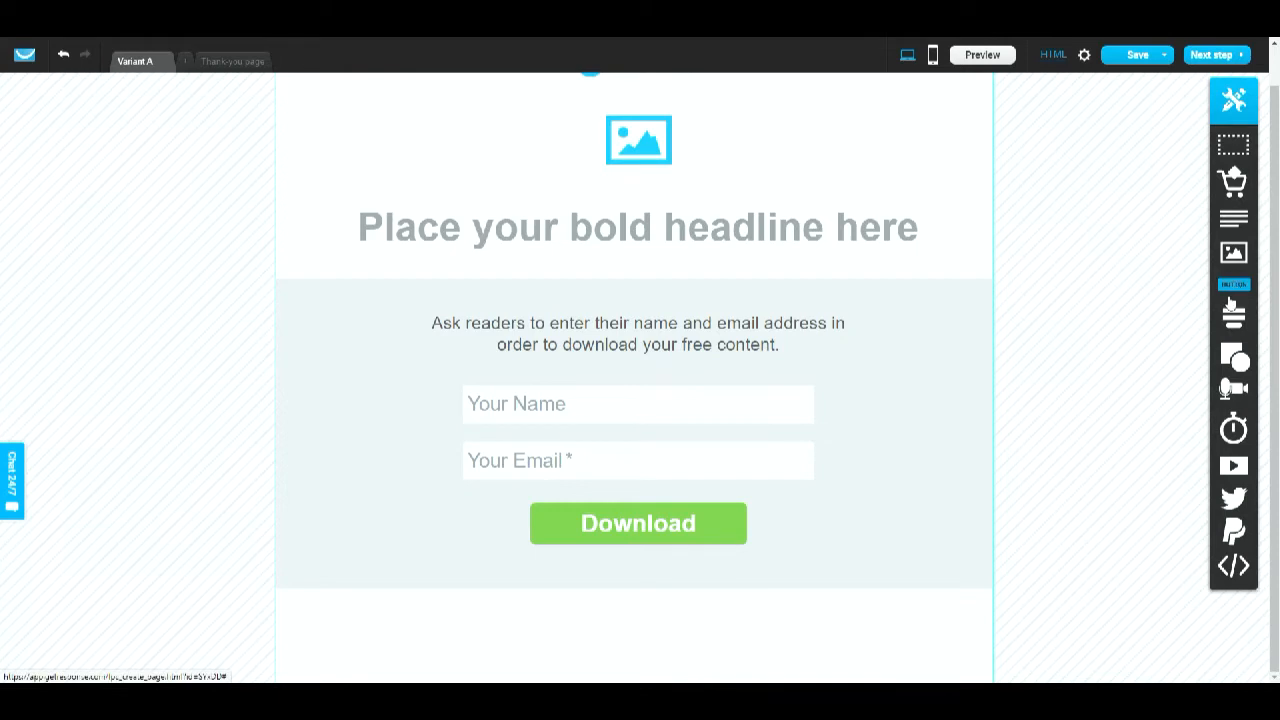
# - Delete the brand logo at the top of the page
pyautogui.moveTo(1238, 316)
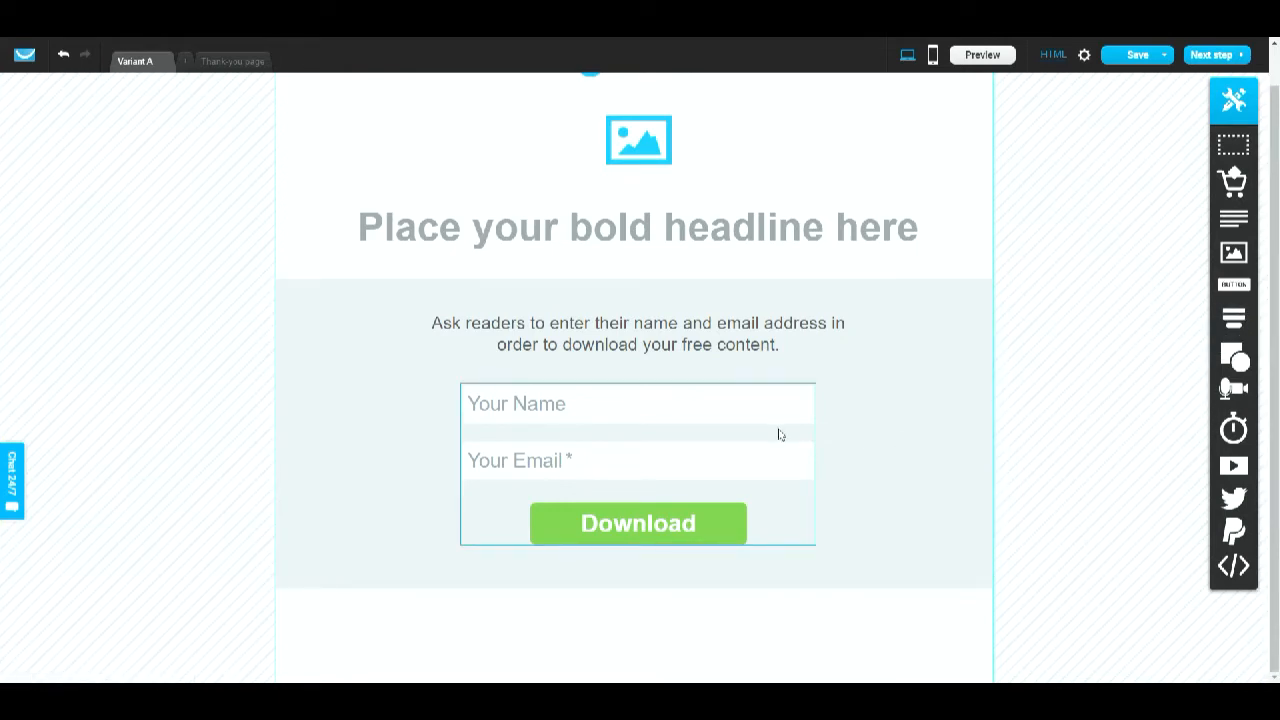
pyautogui.moveTo(1233, 395)
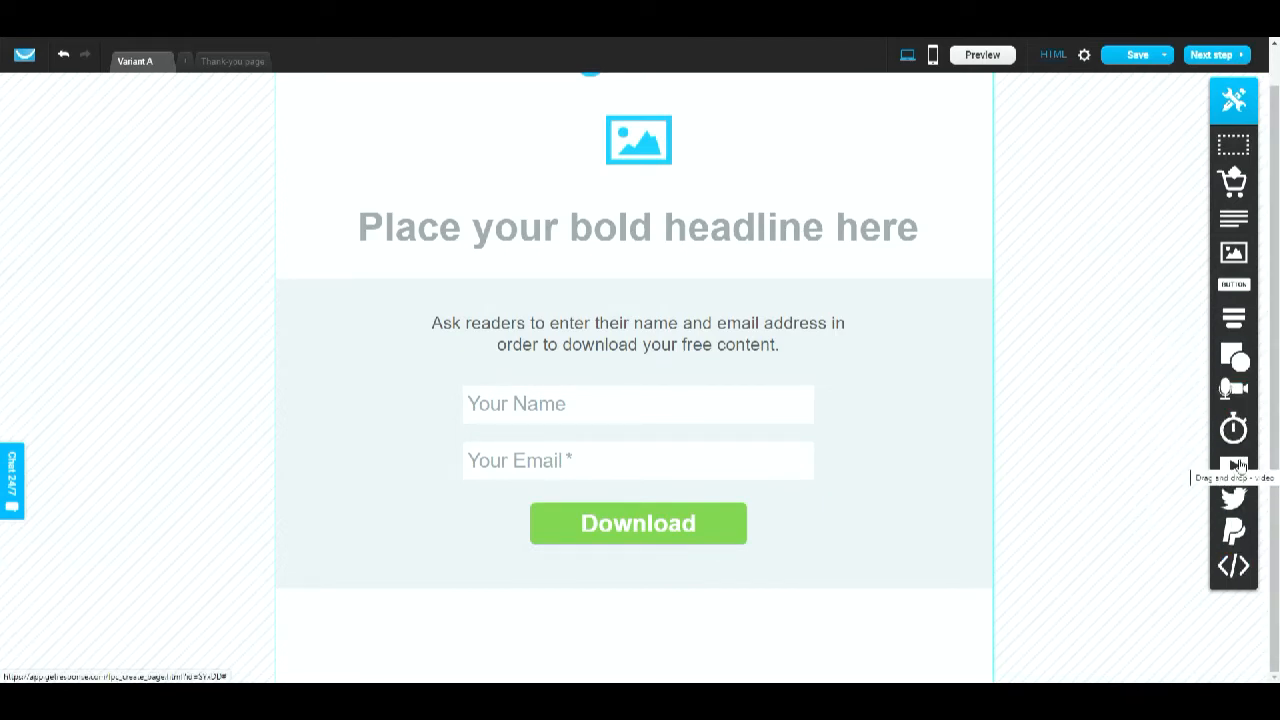
pyautogui.moveTo(1230, 508)
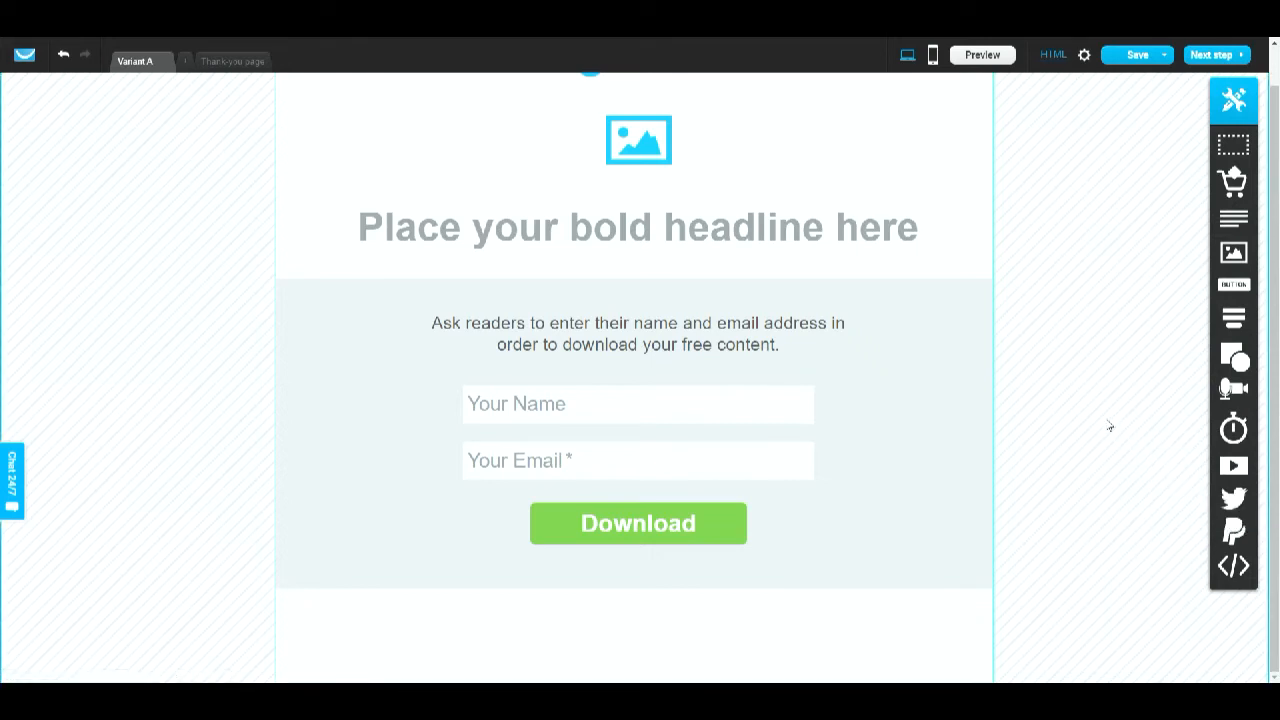
pyautogui.scroll(1, 1029, 374)
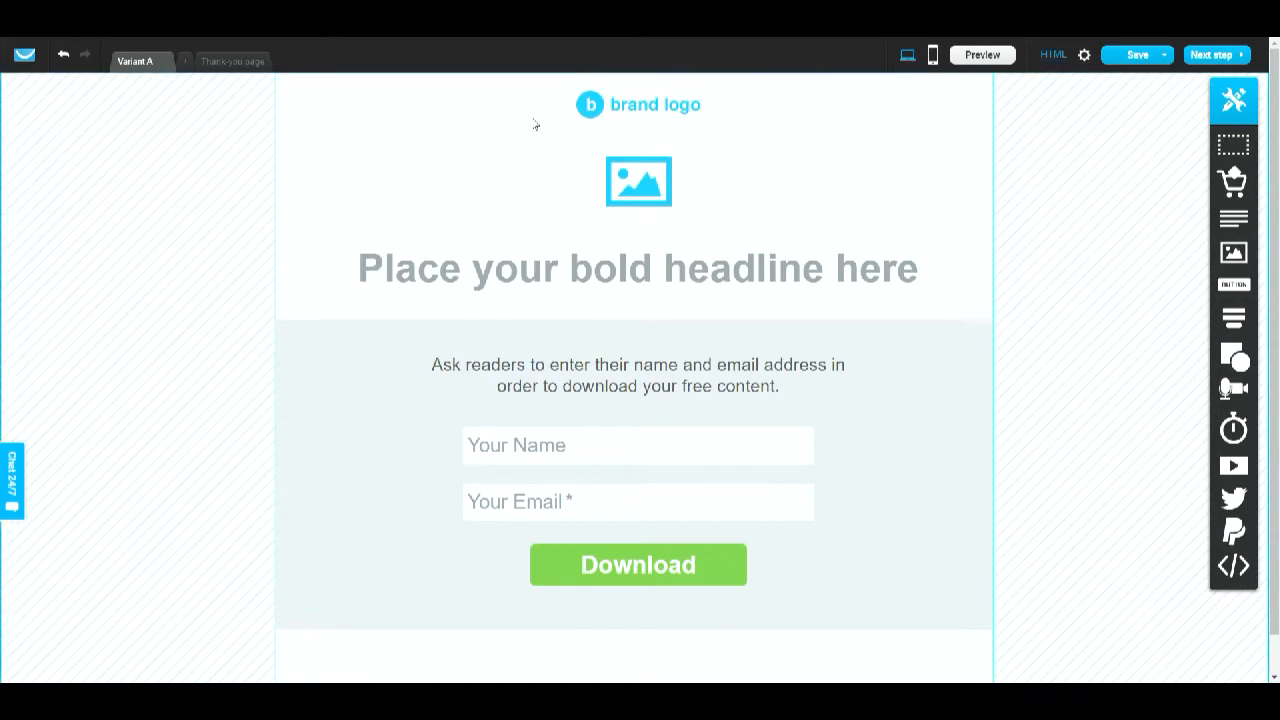
pyautogui.click(669, 112)
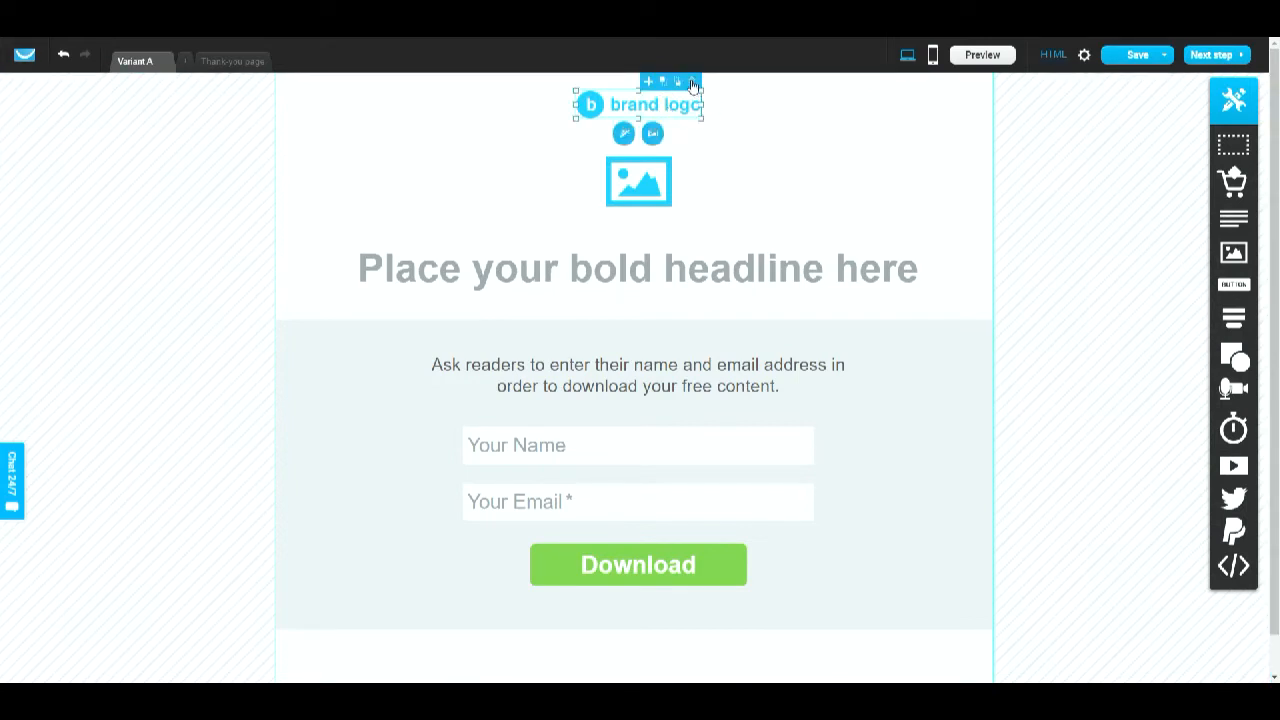
pyautogui.click(693, 84)
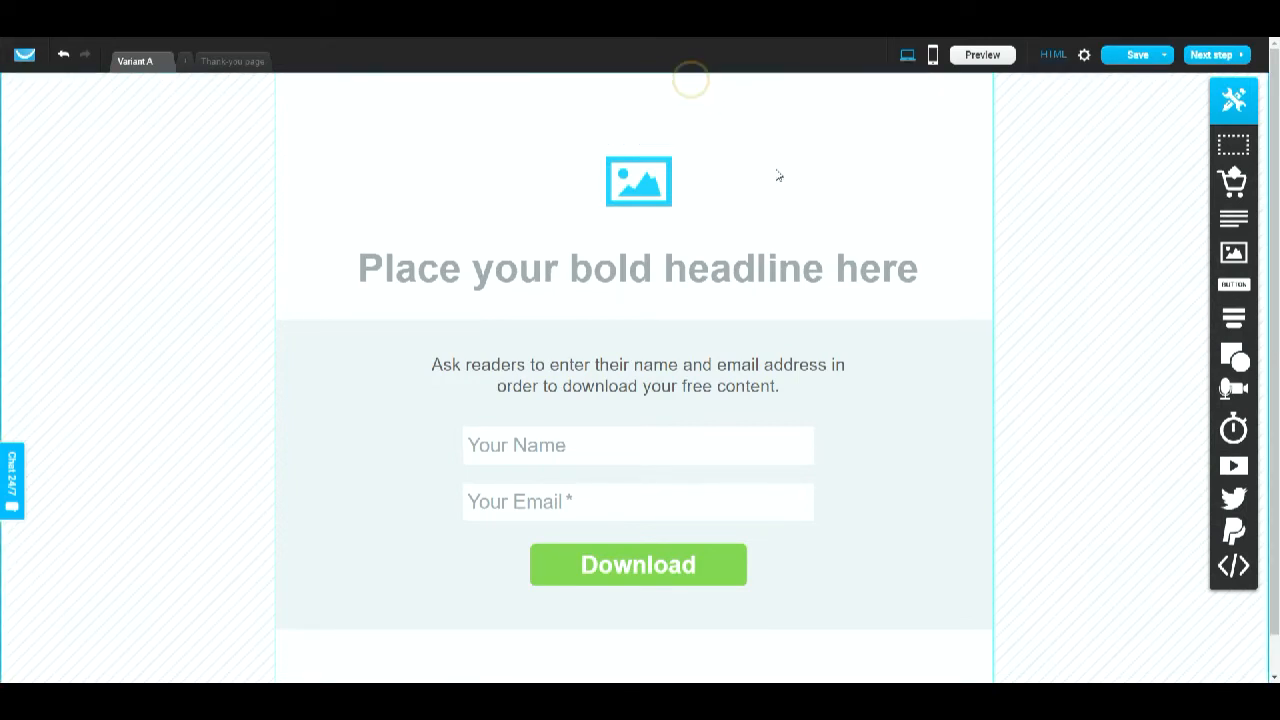
# - Delete the image placeholder above the headline and the form section below it
pyautogui.click(664, 148)
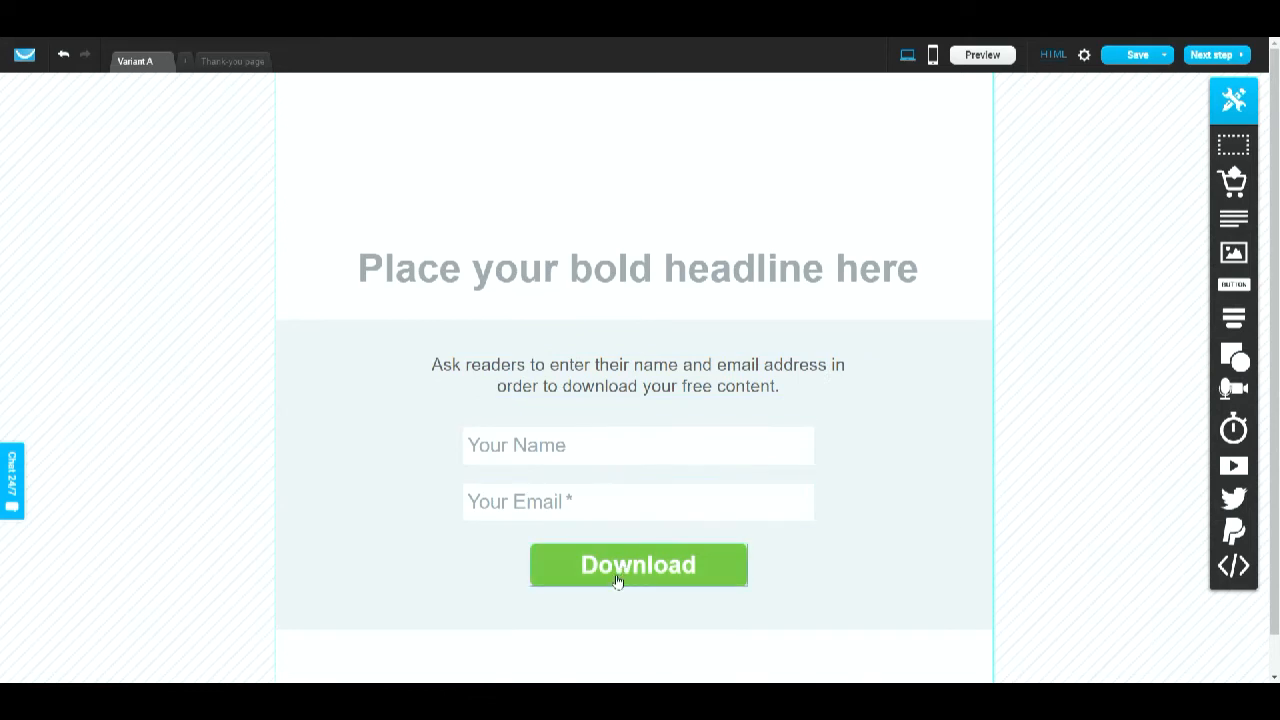
pyautogui.click(906, 468)
pyautogui.click(985, 333)
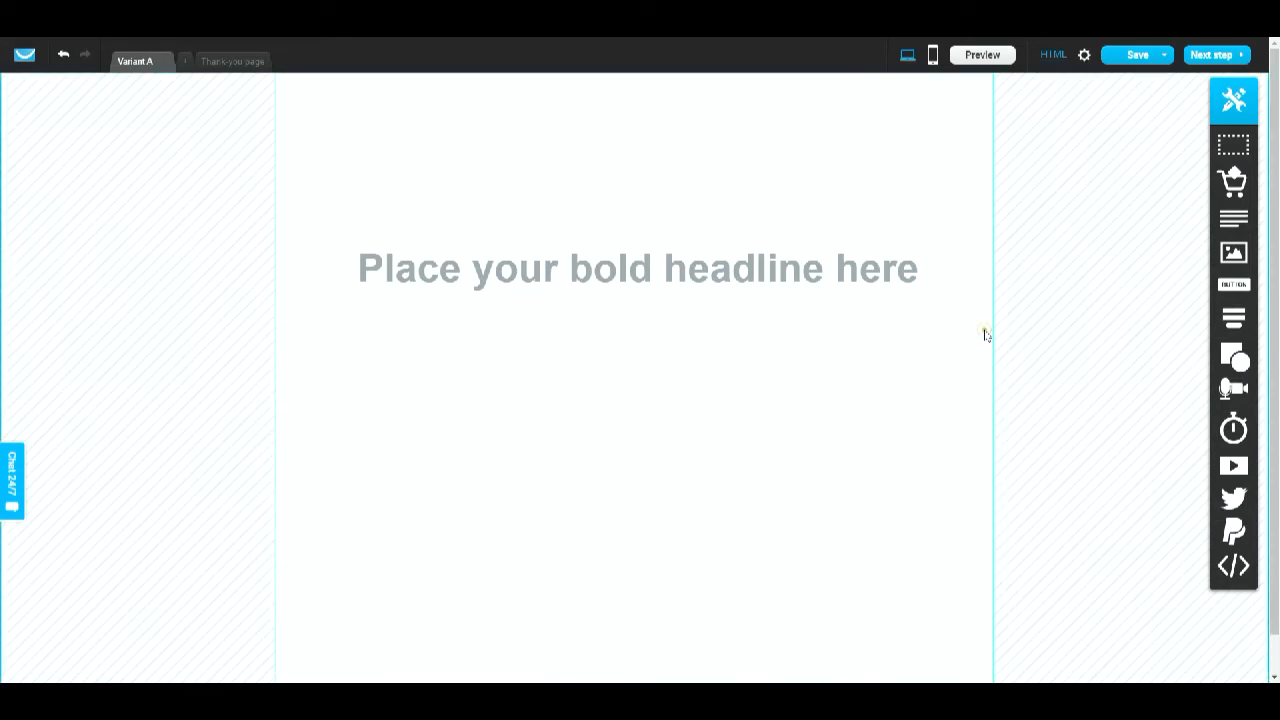
# - Set the headline's font size to 51 and its text colour to black
pyautogui.click(606, 290)
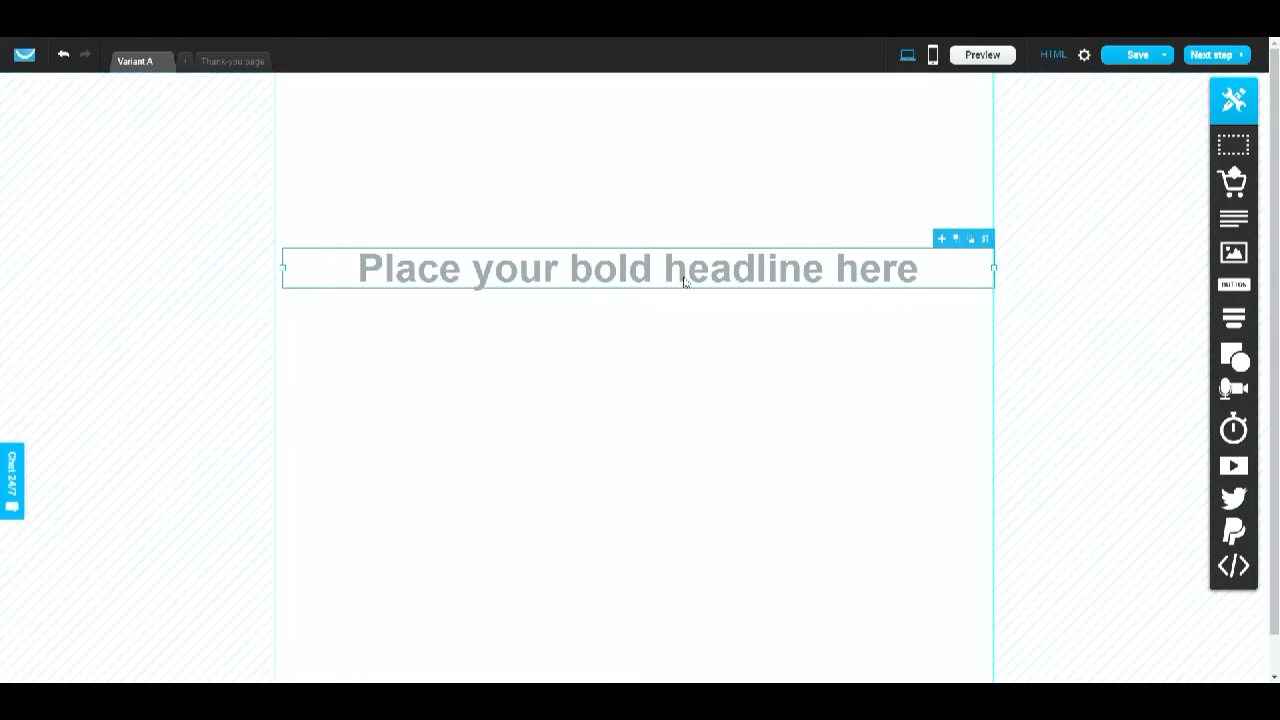
pyautogui.doubleClick(626, 276)
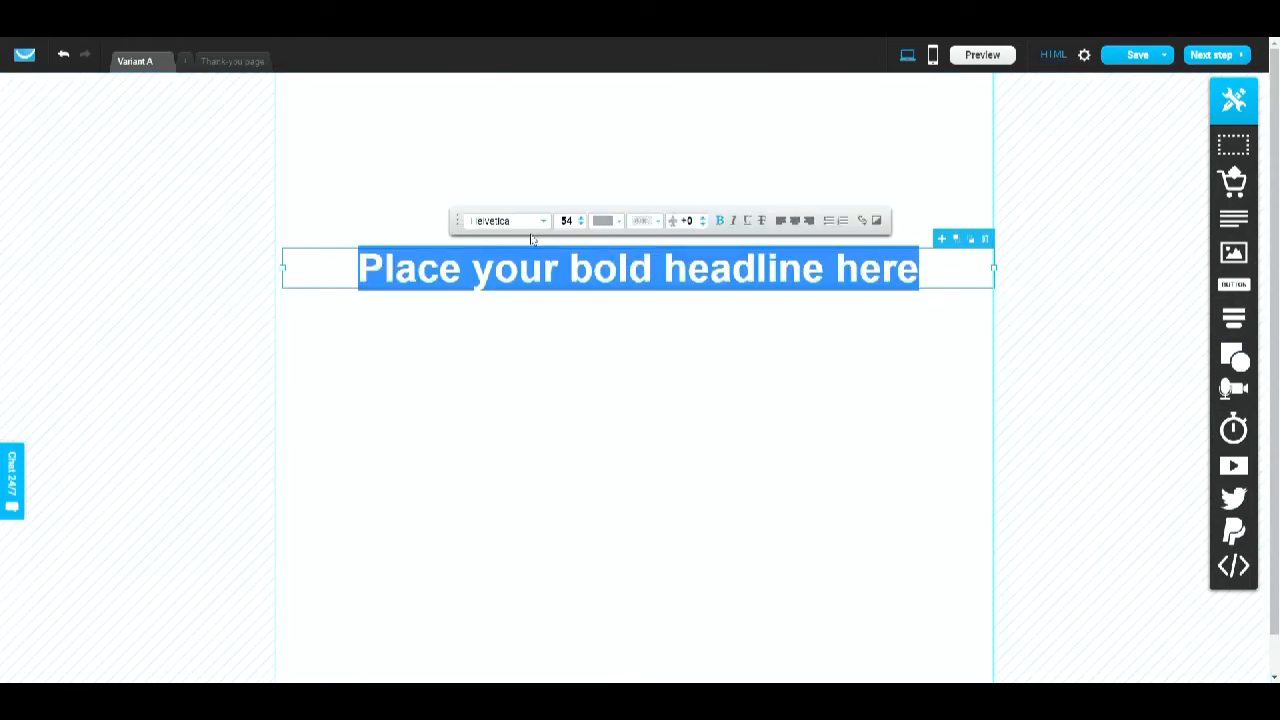
pyautogui.click(581, 217)
pyautogui.click(581, 217)
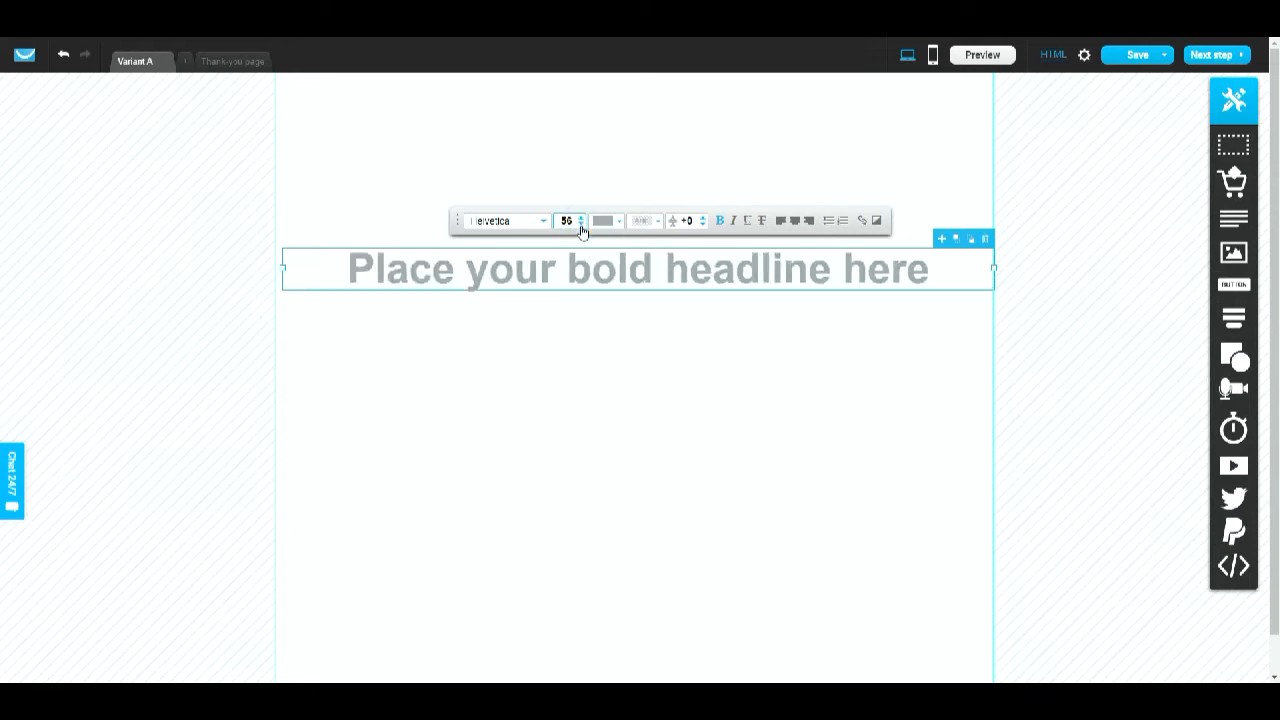
pyautogui.click(581, 225)
pyautogui.click(581, 225)
pyautogui.click(581, 225)
pyautogui.click(581, 225)
pyautogui.click(581, 225)
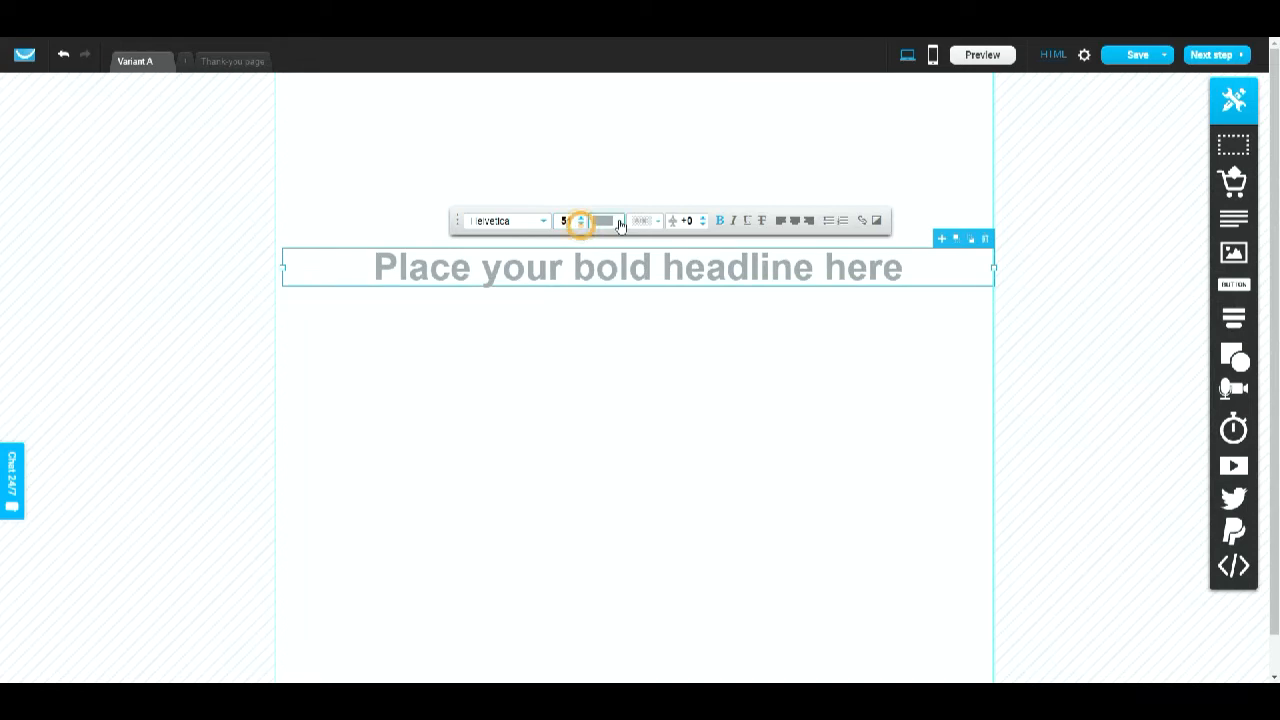
pyautogui.click(618, 221)
pyautogui.click(518, 308)
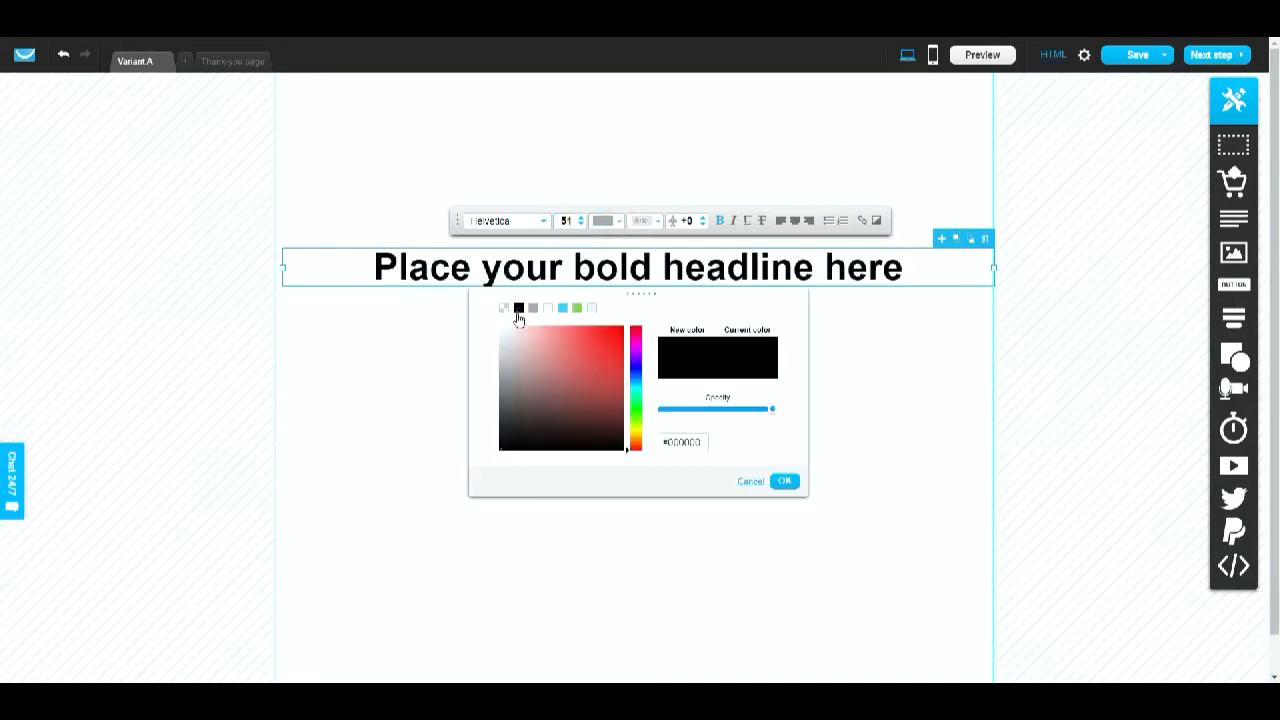
pyautogui.click(561, 309)
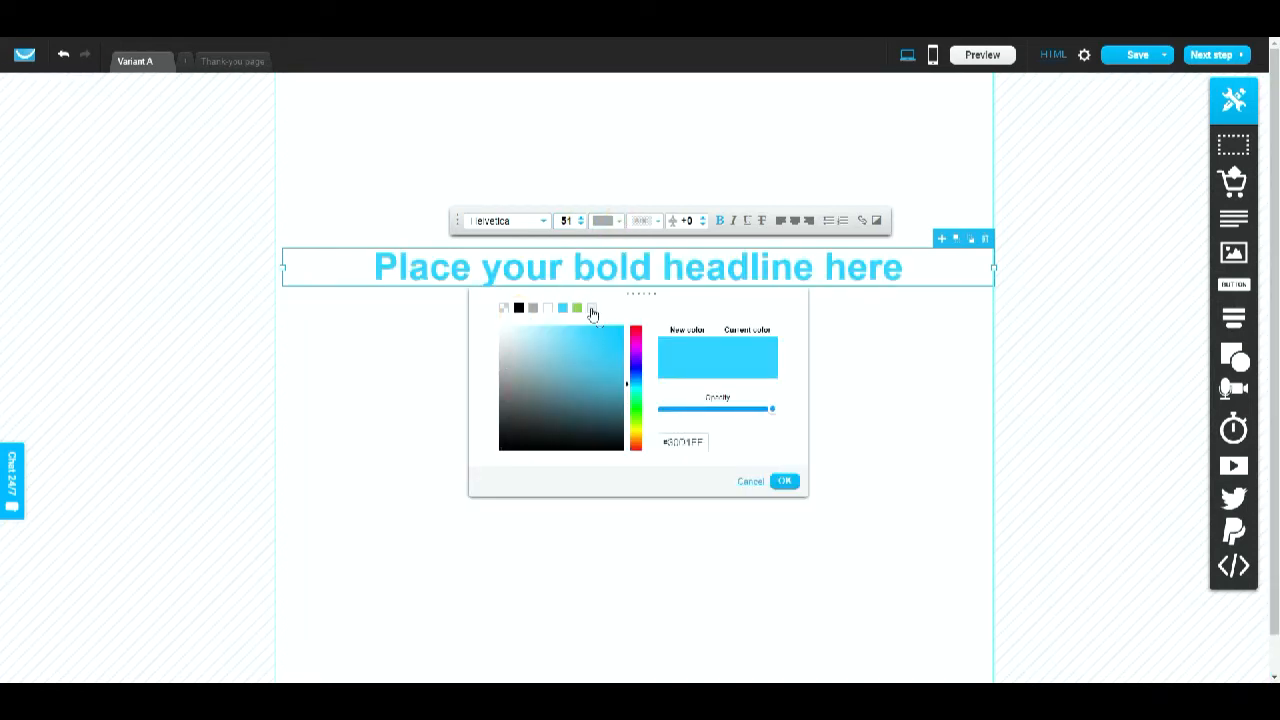
pyautogui.click(518, 308)
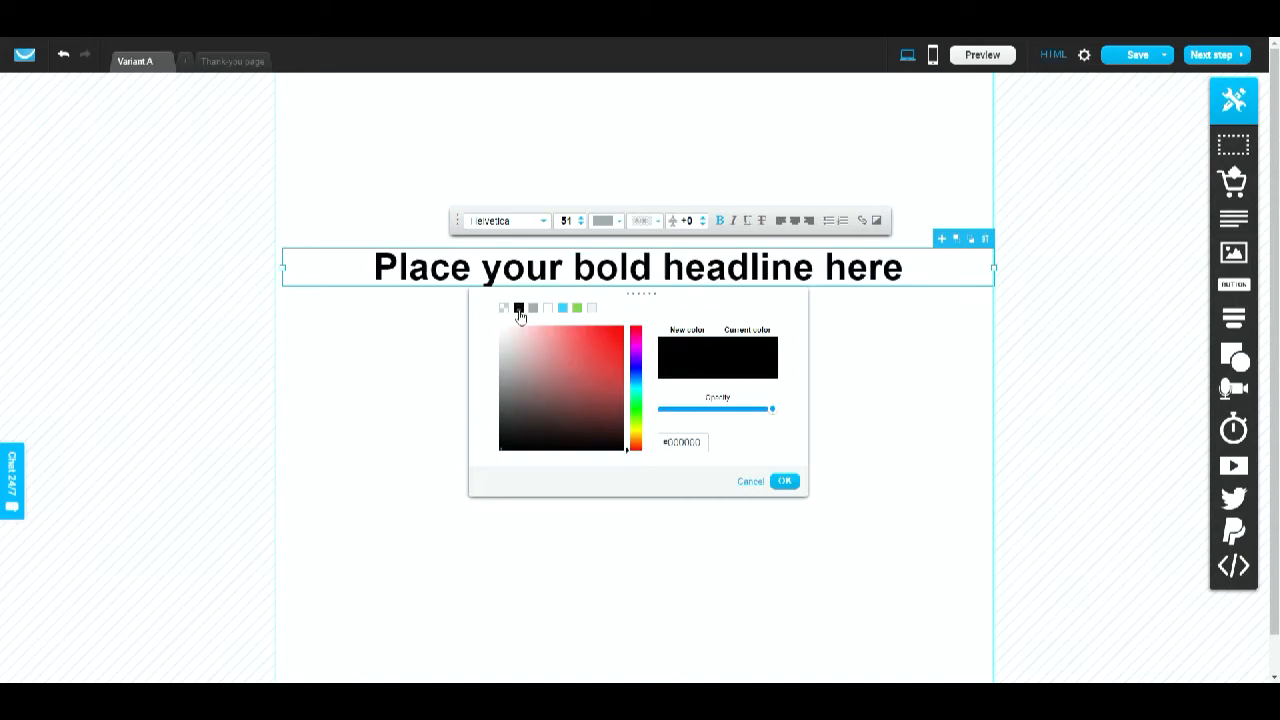
pyautogui.click(954, 363)
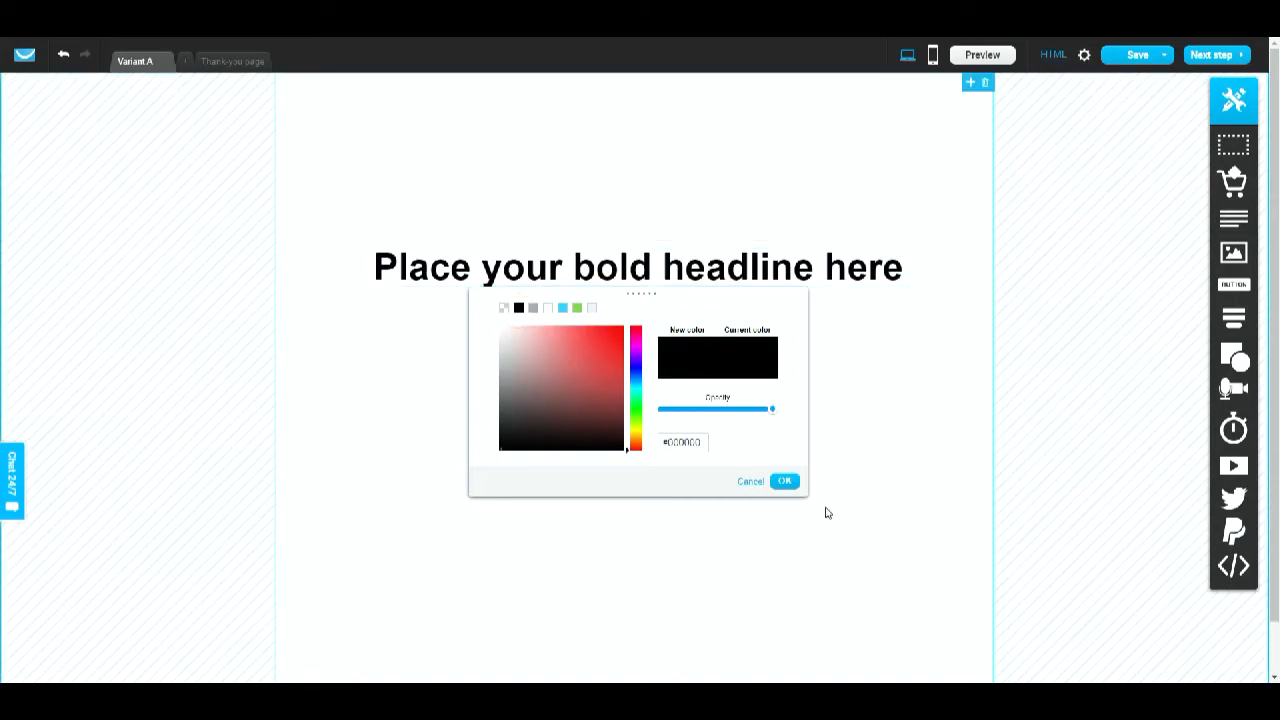
pyautogui.click(786, 482)
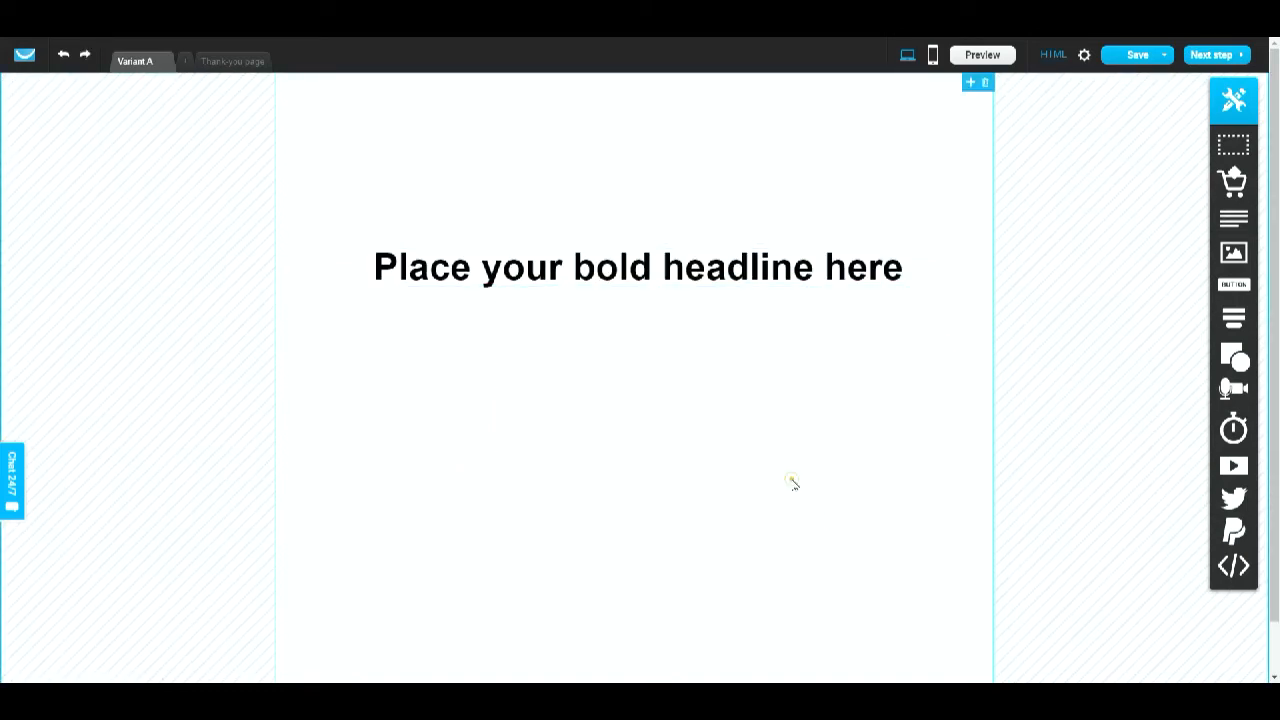
# - Replace the headline text with “9 Monstrously Easy Ways To Grow Your Email List From Zero To 1000 In 30 days Or Less”
pyautogui.click(697, 265)
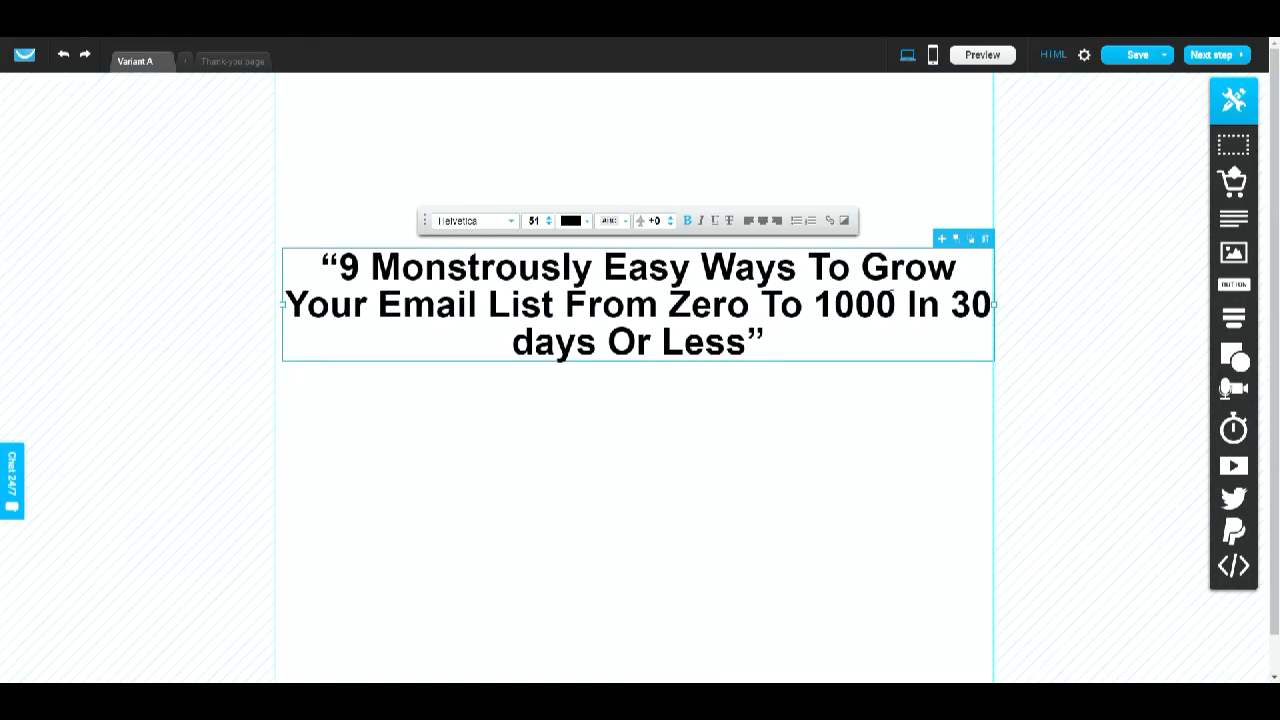
# - Format the words “Zero To 1000” in the headline as red, italic and underlined
pyautogui.moveTo(895, 305); pyautogui.dragTo(678, 307)
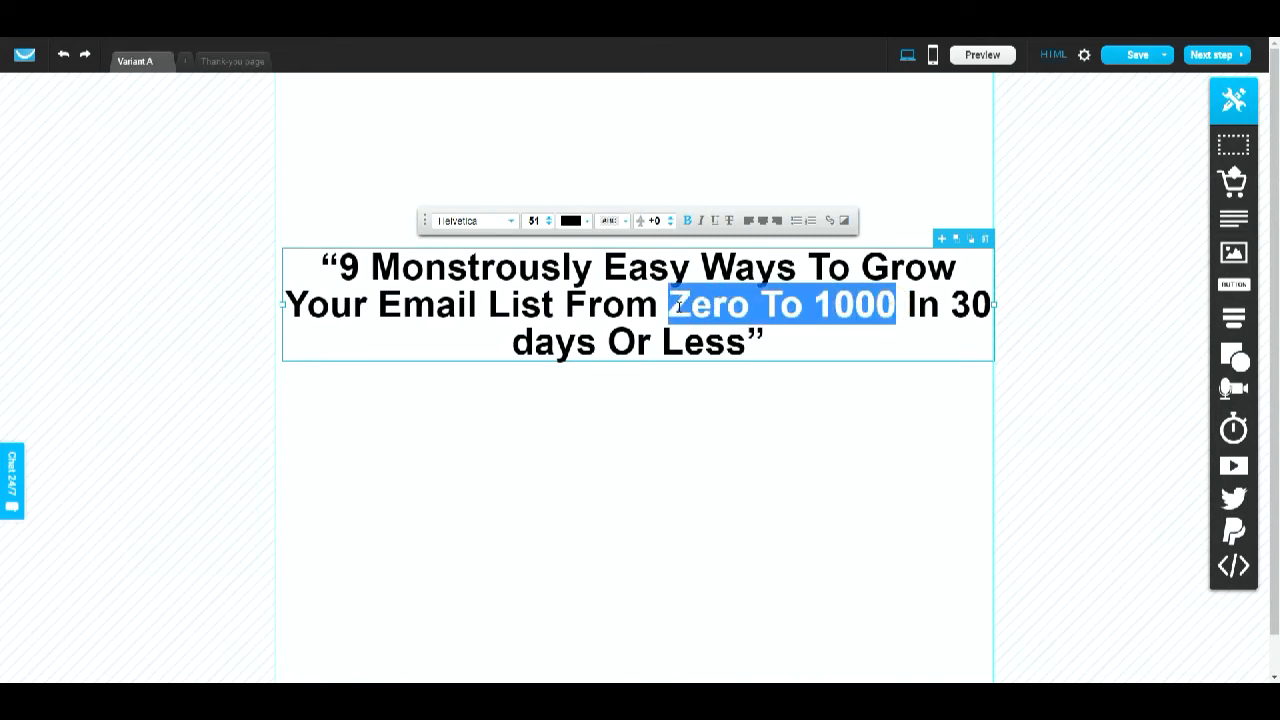
pyautogui.click(585, 220)
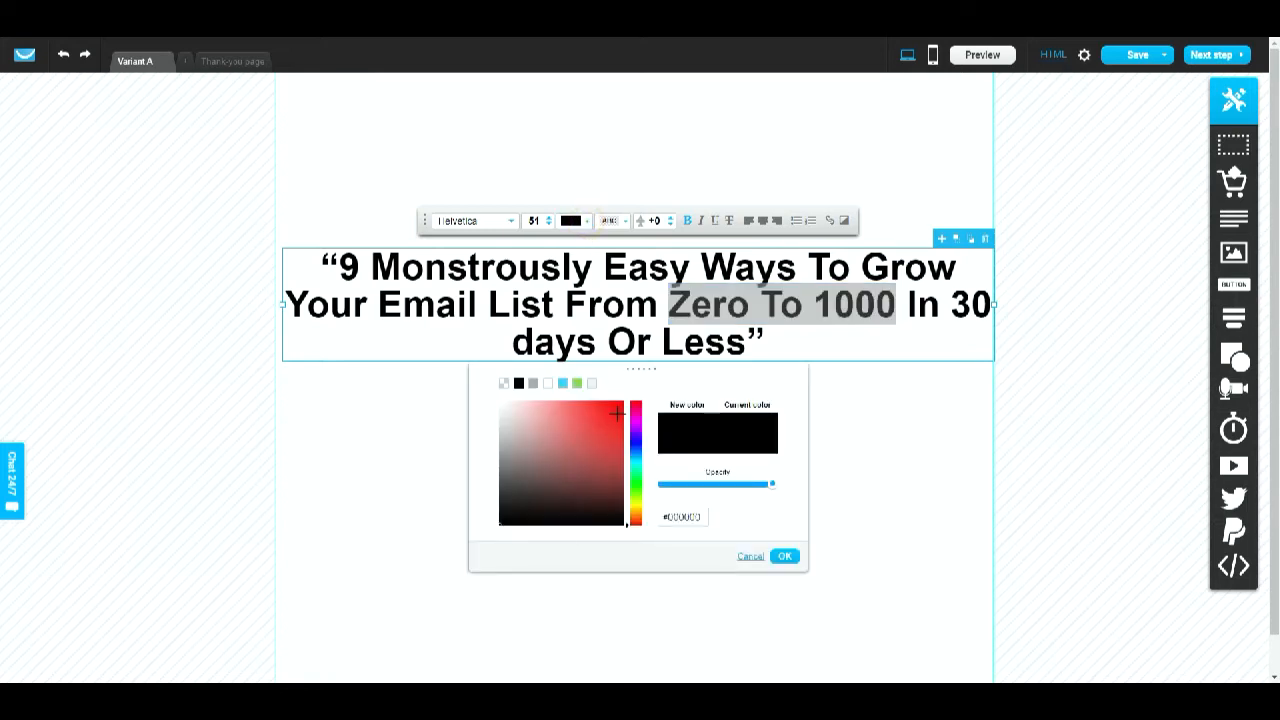
pyautogui.moveTo(621, 403); pyautogui.dragTo(634, 397)
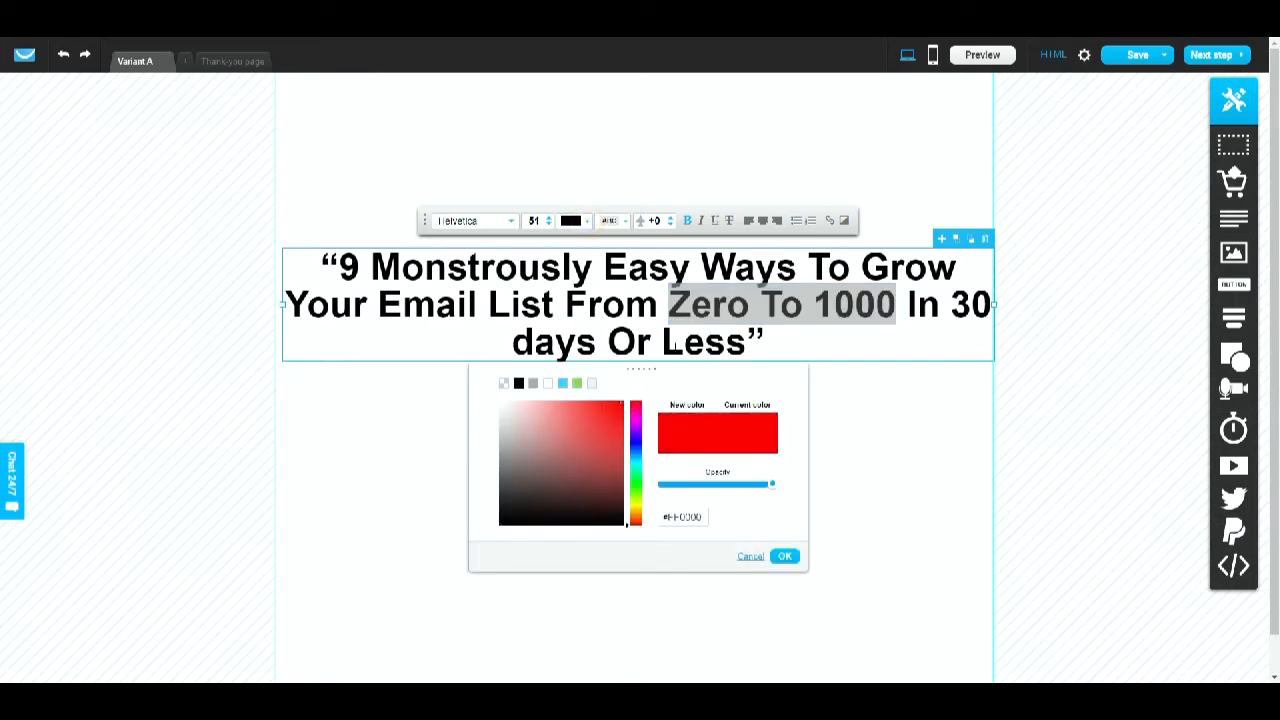
pyautogui.click(684, 306)
pyautogui.click(701, 220)
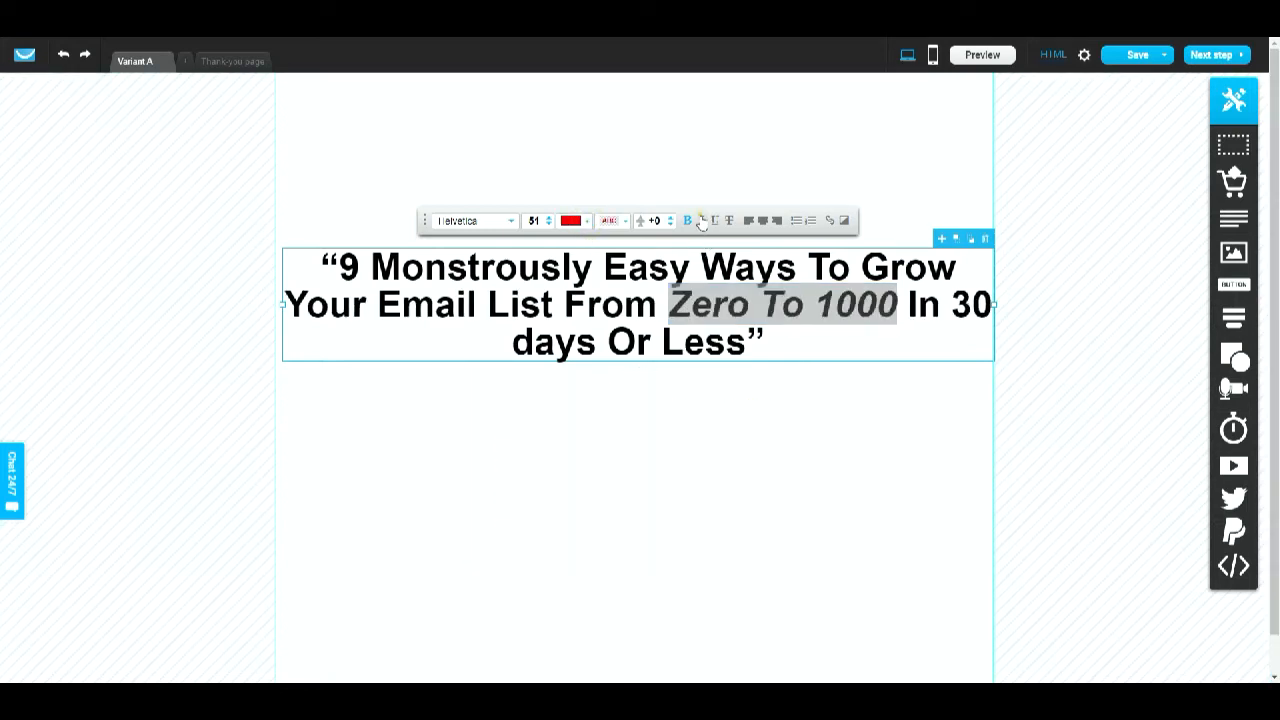
pyautogui.click(714, 221)
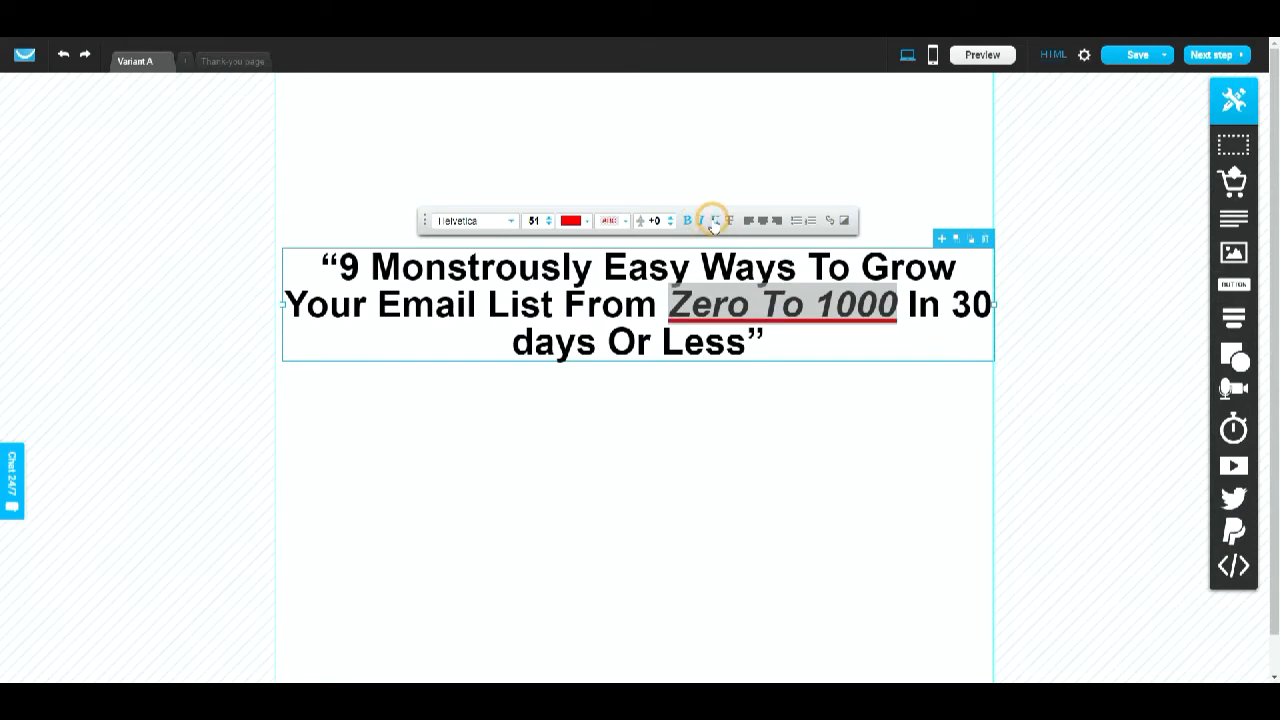
pyautogui.click(571, 220)
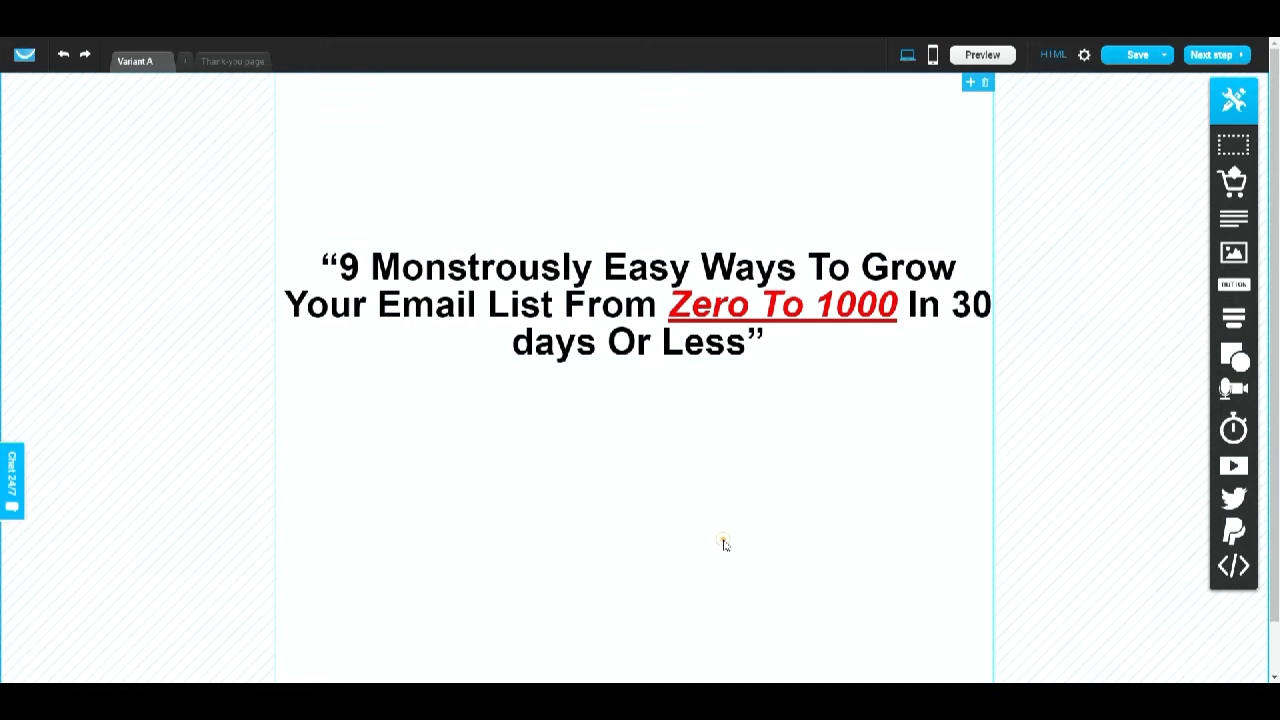
pyautogui.click(723, 539)
# - Reduce the whole headline's font size to 49 and move the headline up in the section
pyautogui.doubleClick(499, 304)
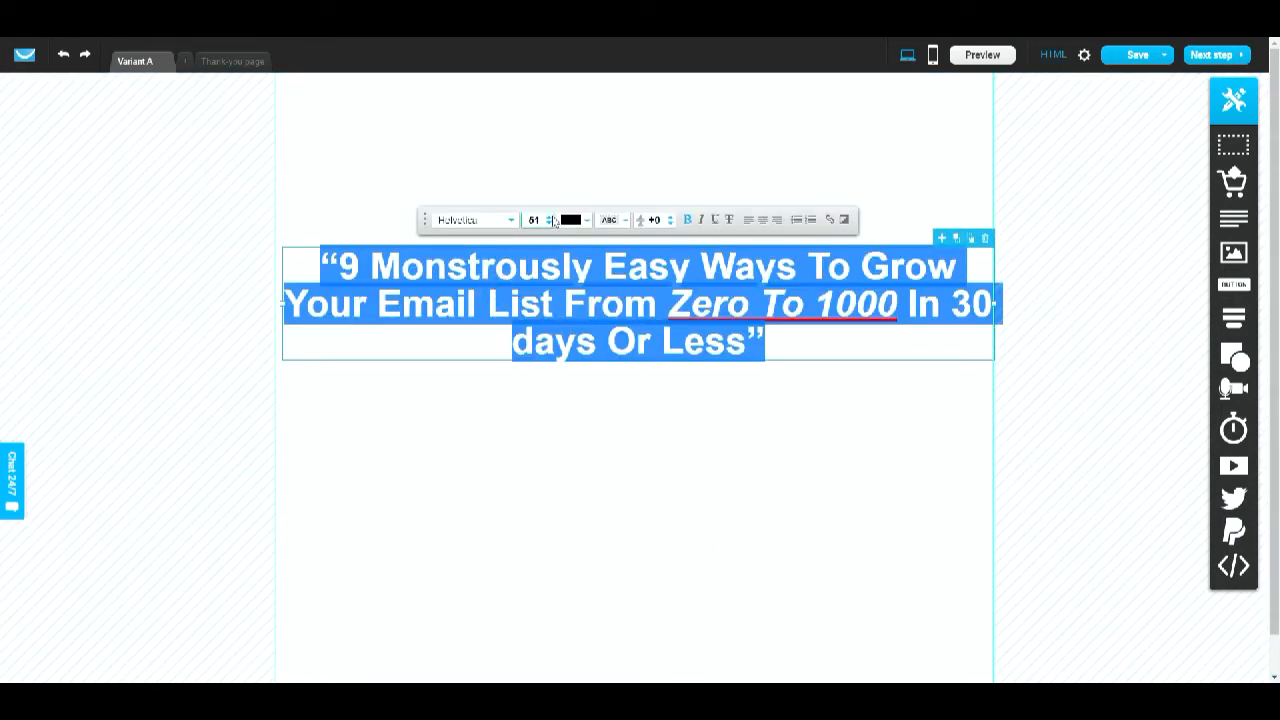
pyautogui.click(673, 220)
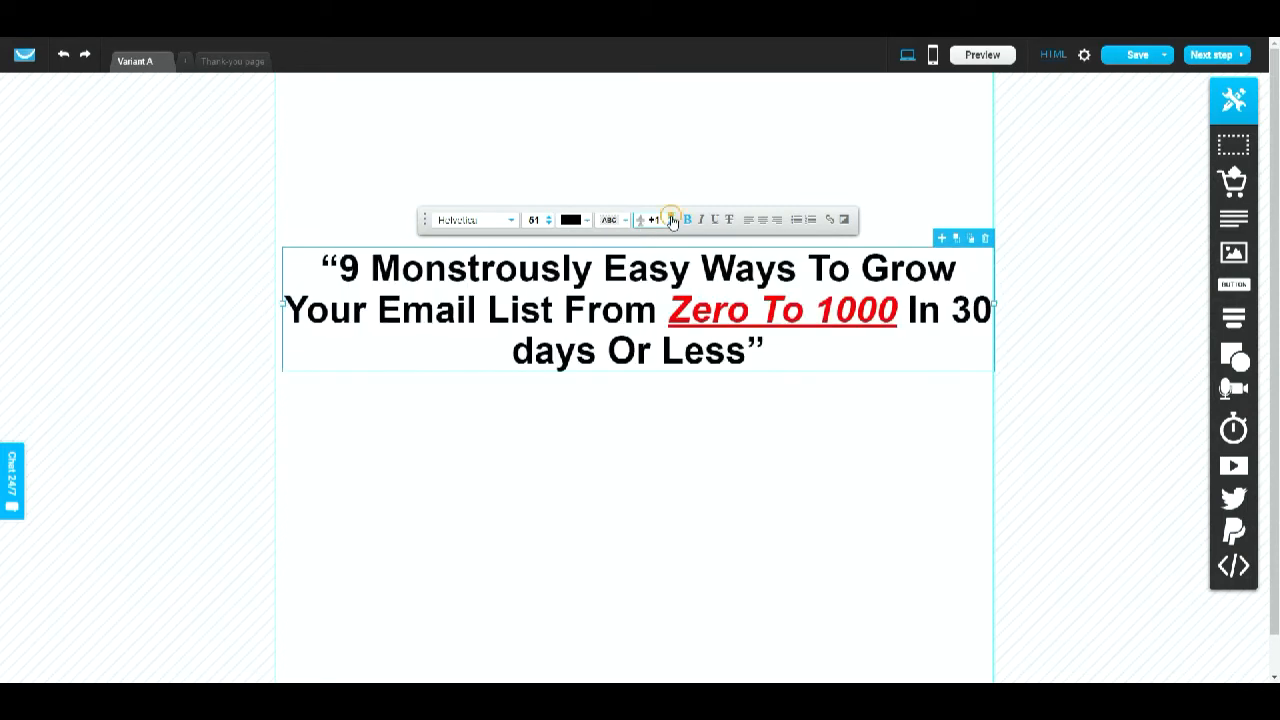
pyautogui.click(673, 219)
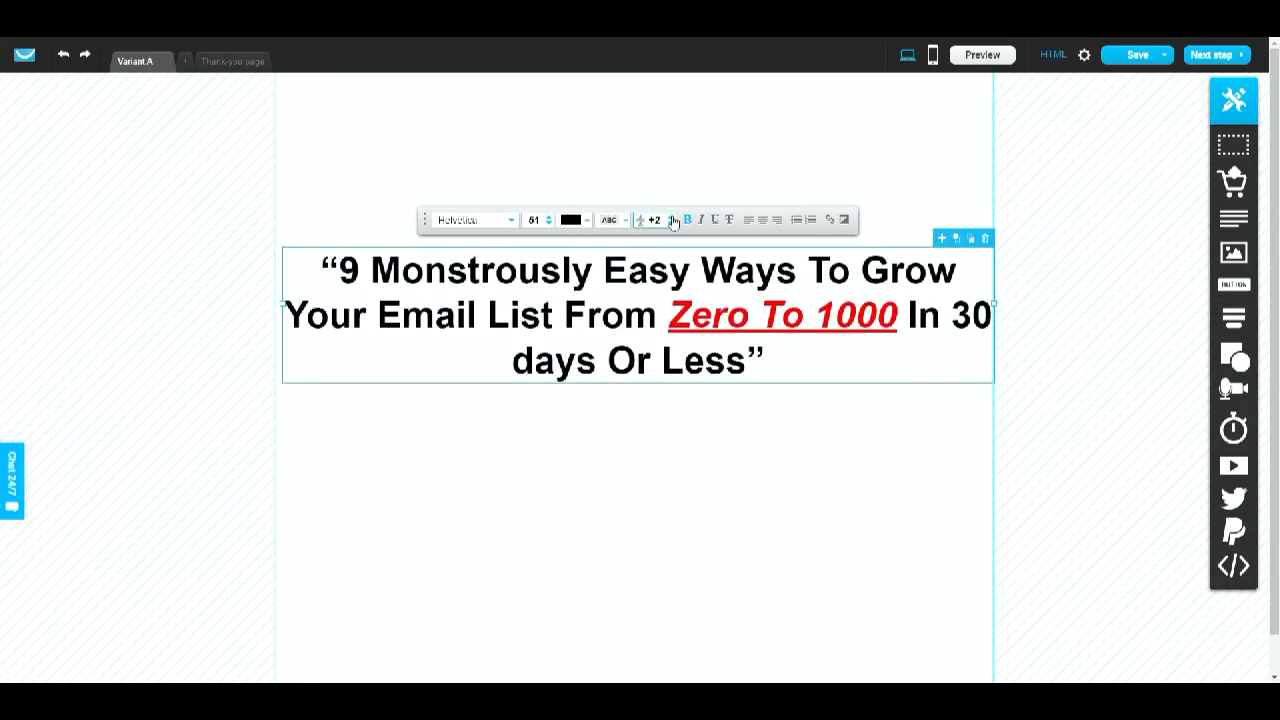
pyautogui.click(673, 228)
pyautogui.click(673, 228)
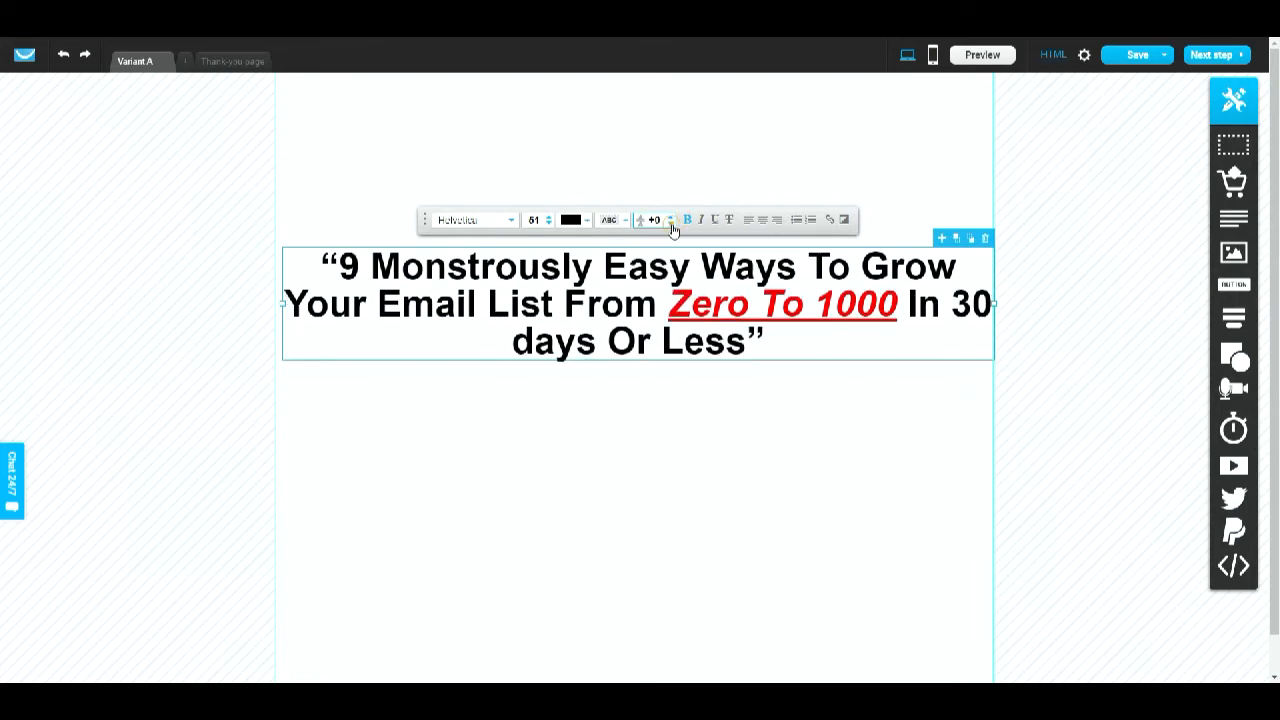
pyautogui.click(549, 224)
pyautogui.click(549, 224)
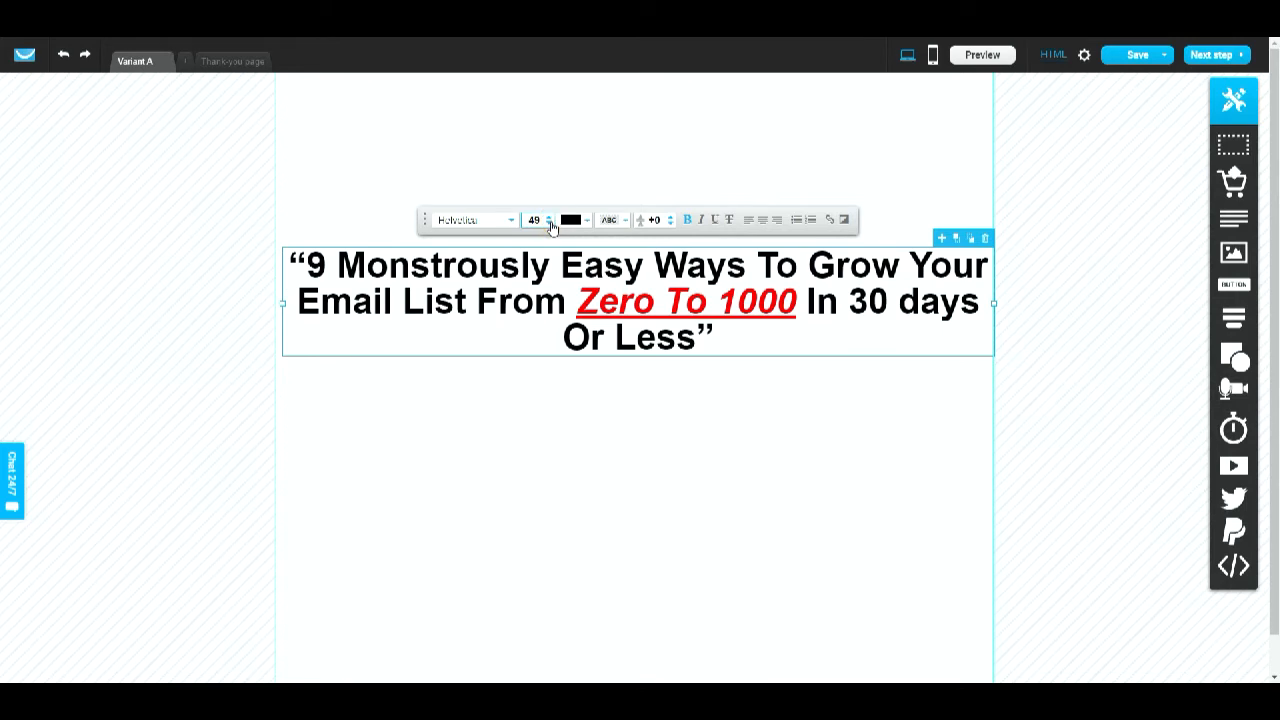
pyautogui.click(920, 510)
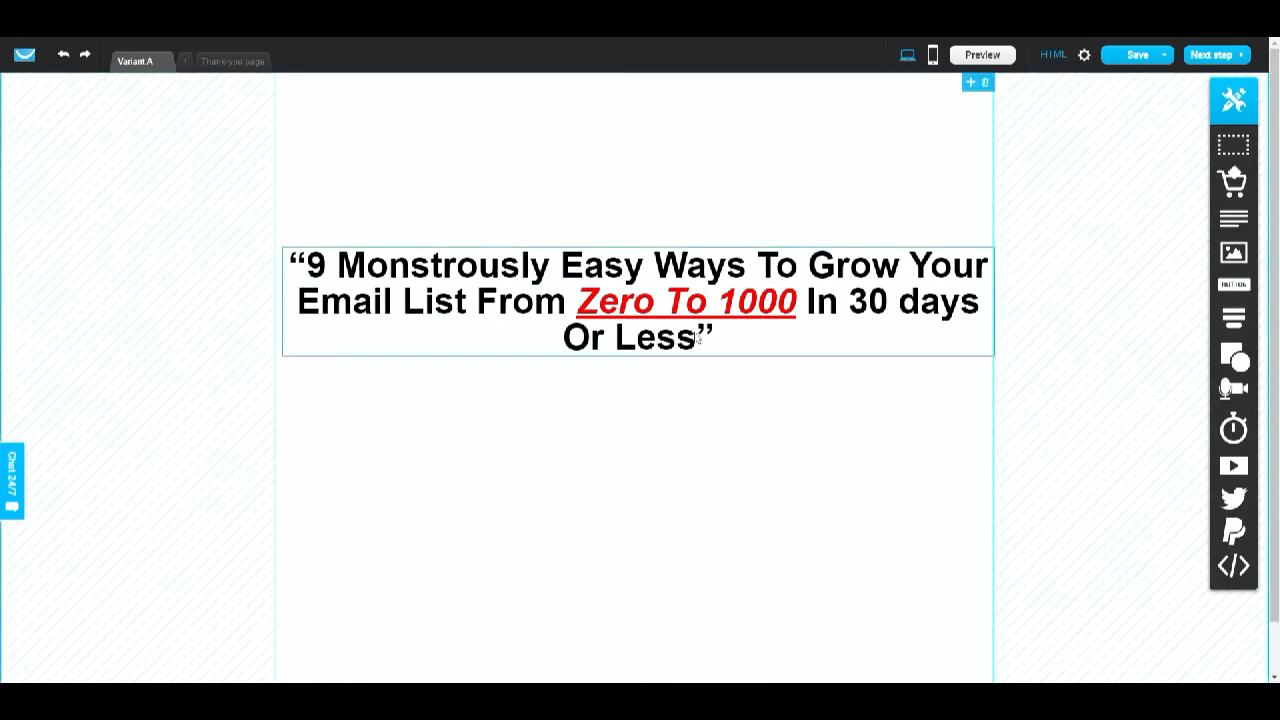
pyautogui.moveTo(697, 338); pyautogui.dragTo(632, 244)
pyautogui.click(648, 242)
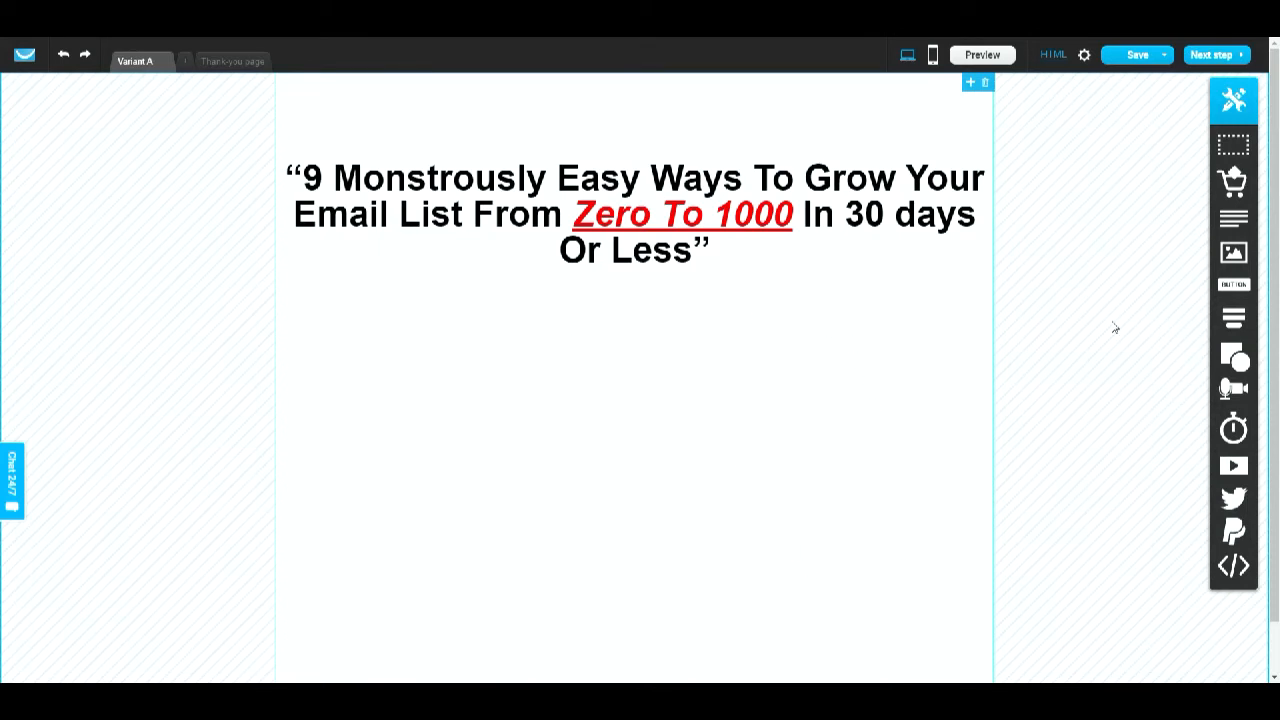
# - Add a static form below the headline and centre it on the page
pyautogui.moveTo(1236, 318)
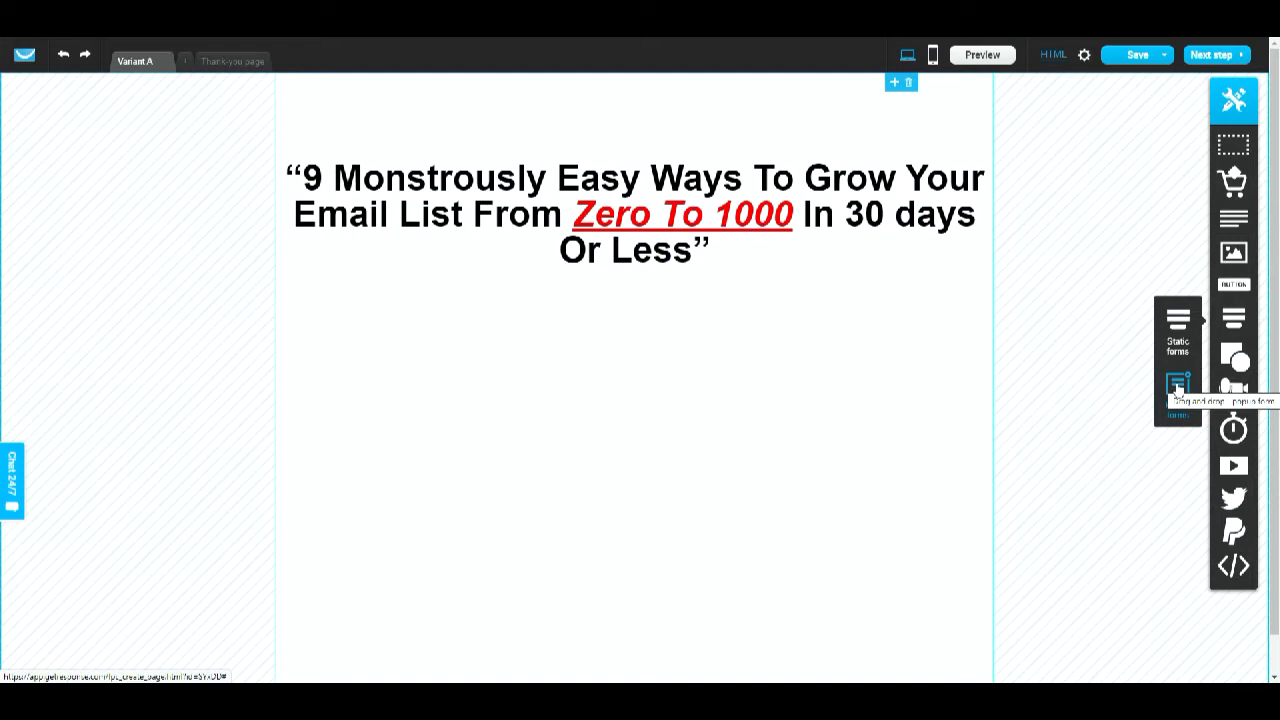
pyautogui.click(1182, 321)
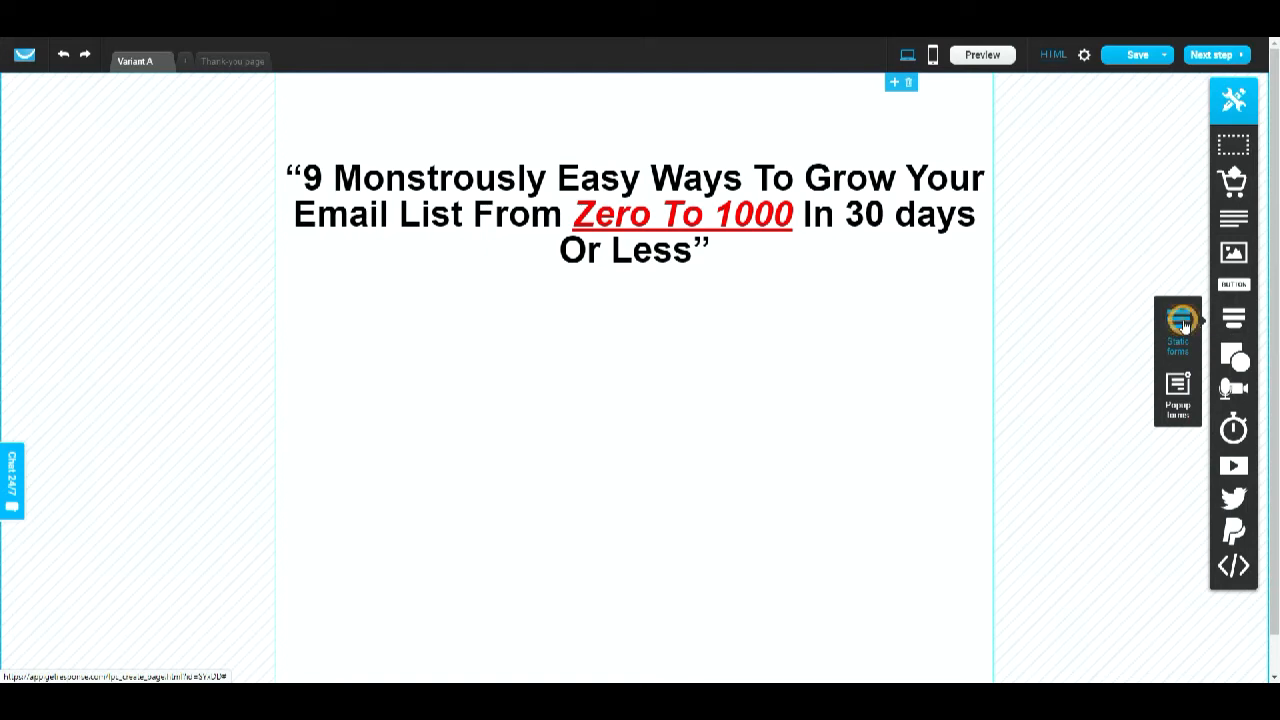
pyautogui.moveTo(1182, 321); pyautogui.dragTo(649, 434)
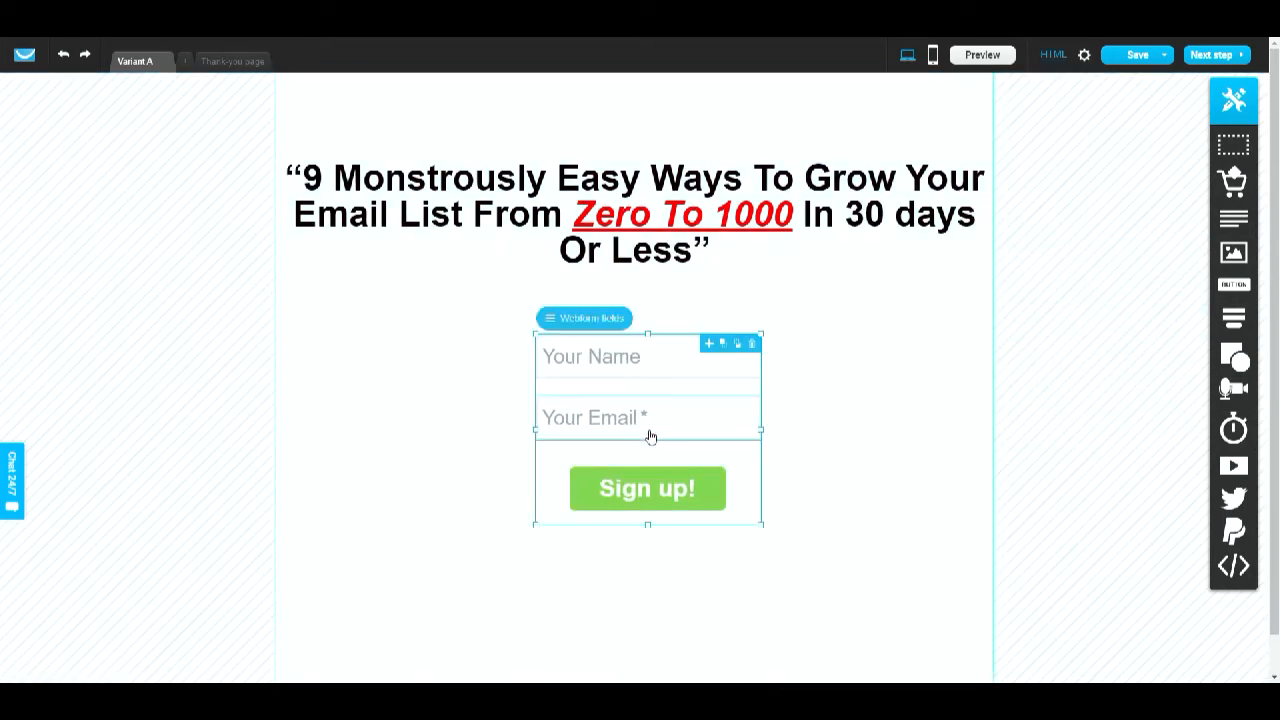
pyautogui.click(870, 442)
pyautogui.moveTo(766, 383)
pyautogui.mouseDown()
pyautogui.moveTo(690, 404)
pyautogui.moveTo(737, 377)
pyautogui.moveTo(609, 409)
pyautogui.moveTo(591, 380)
pyautogui.moveTo(779, 374)
pyautogui.moveTo(781, 398)
pyautogui.mouseUp()
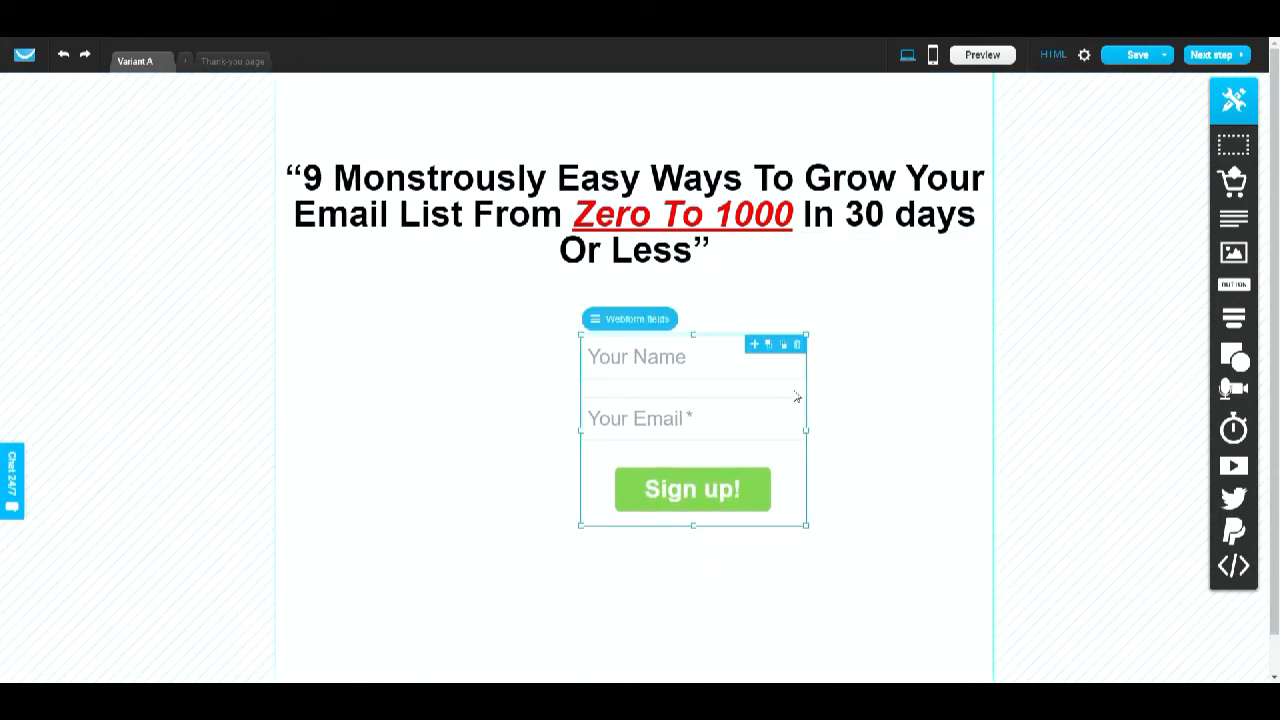
# - Move the signup form to the right half of the page below the headline
pyautogui.click(915, 343)
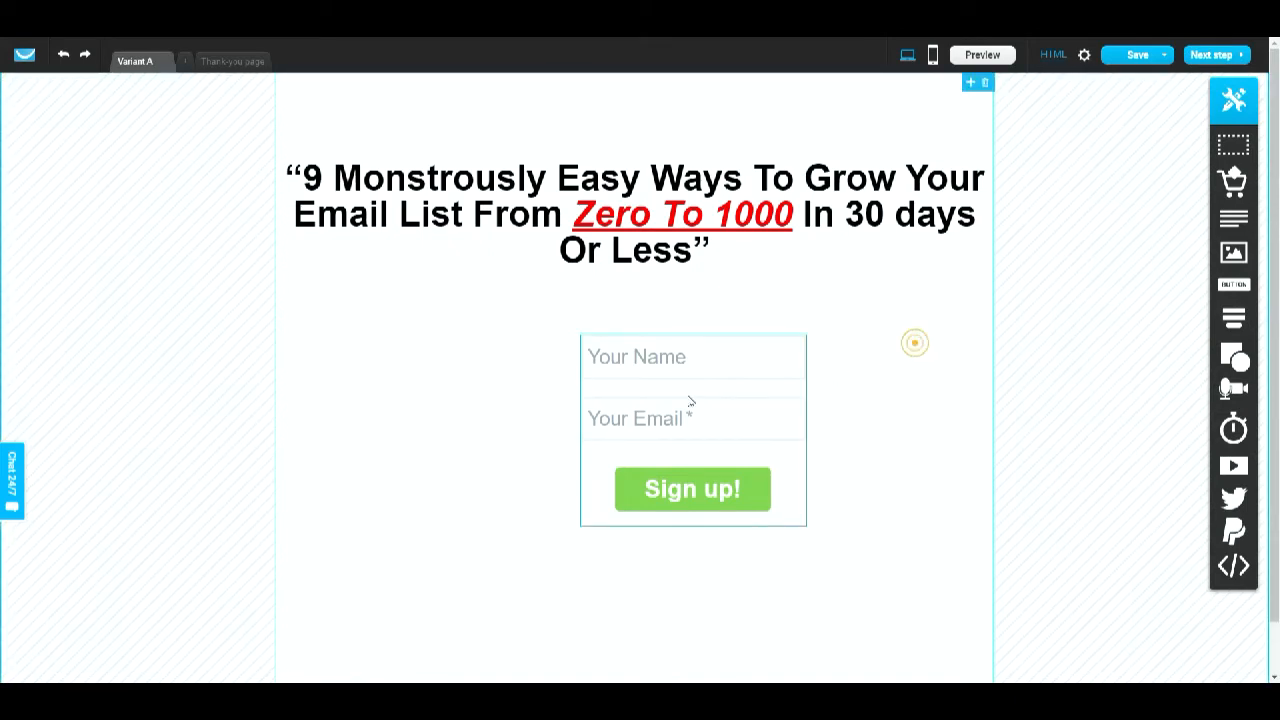
pyautogui.moveTo(686, 394); pyautogui.dragTo(789, 398)
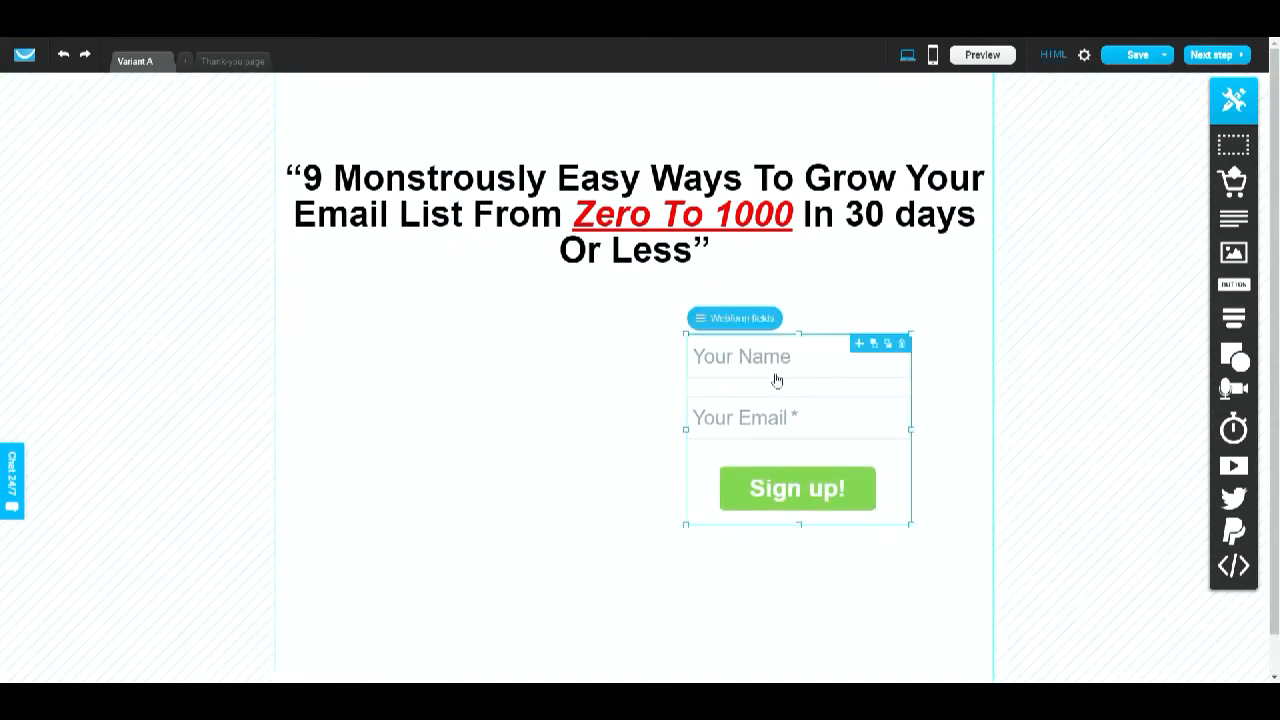
pyautogui.moveTo(688, 336); pyautogui.dragTo(658, 320)
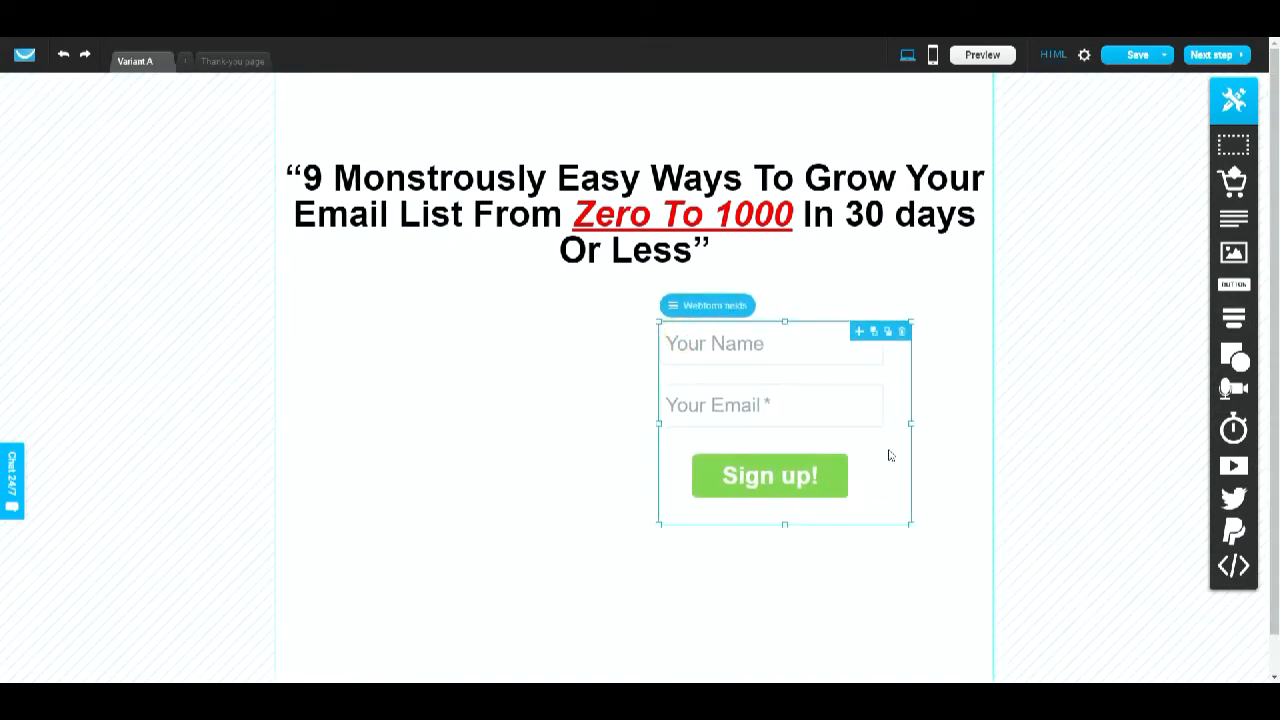
pyautogui.click(861, 358)
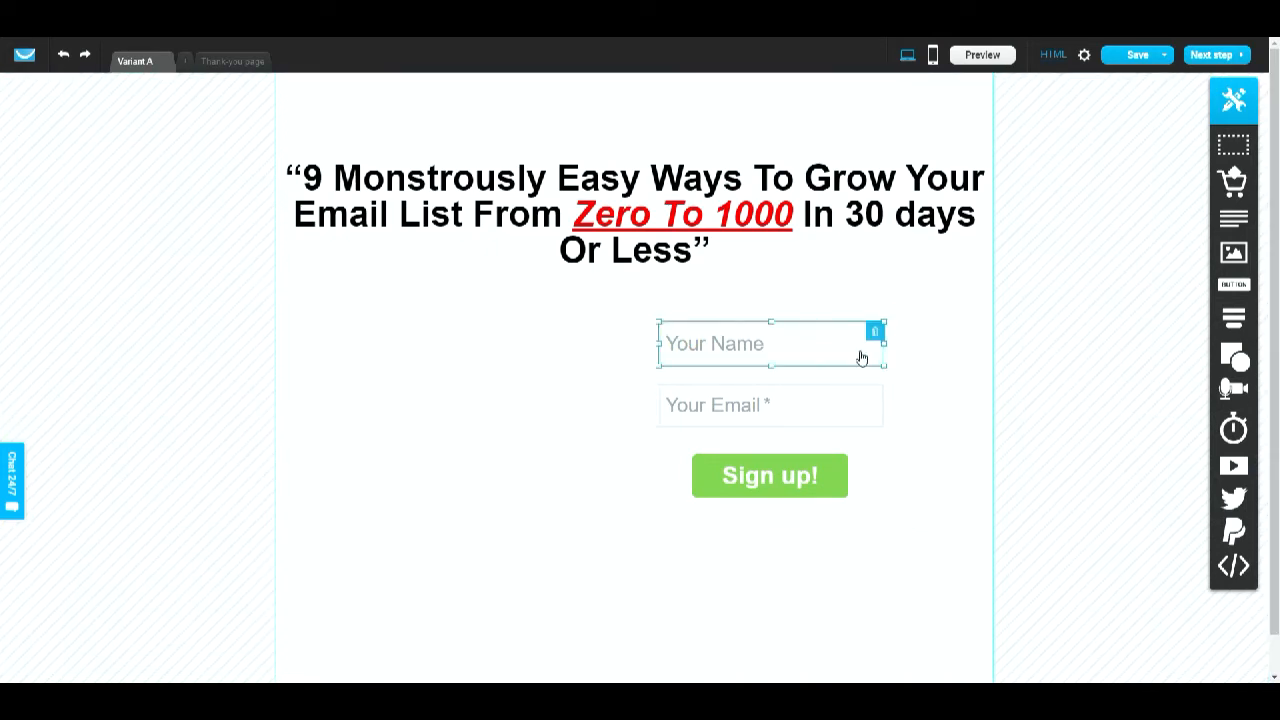
pyautogui.click(953, 437)
pyautogui.click(888, 452)
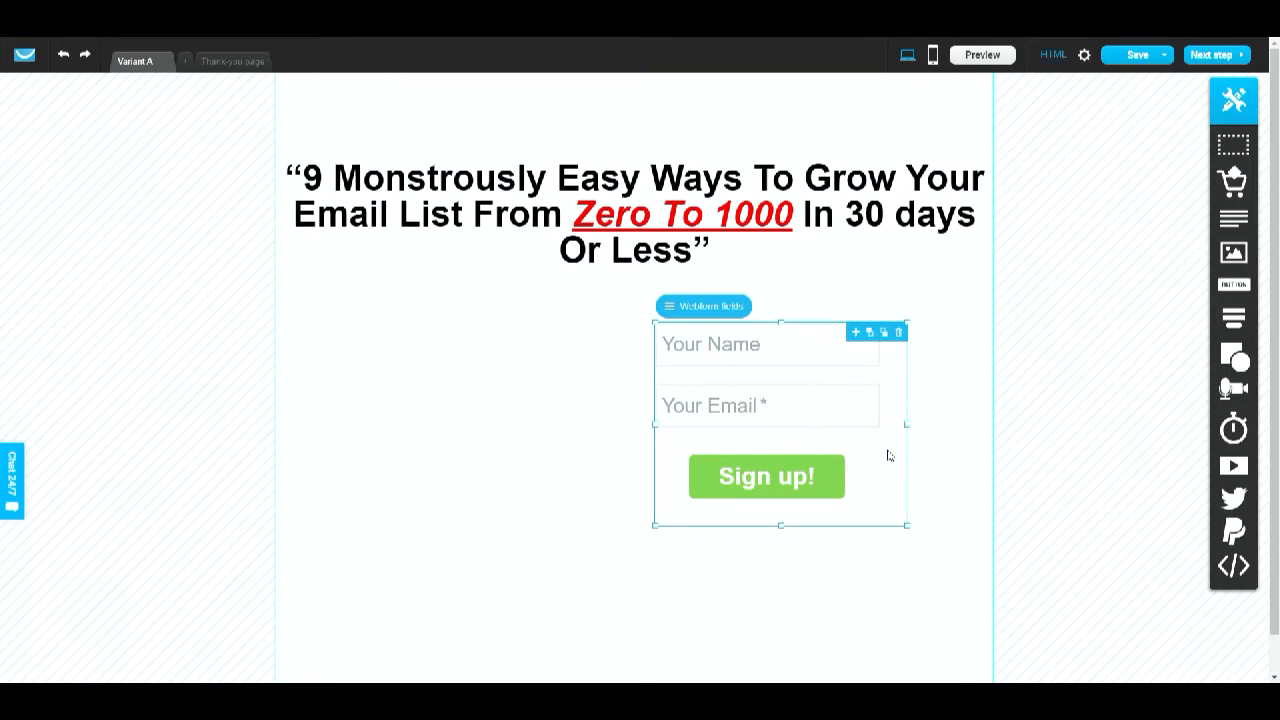
# - Add the GDPR consent field to the form's fields and mark it as required
pyautogui.click(673, 311)
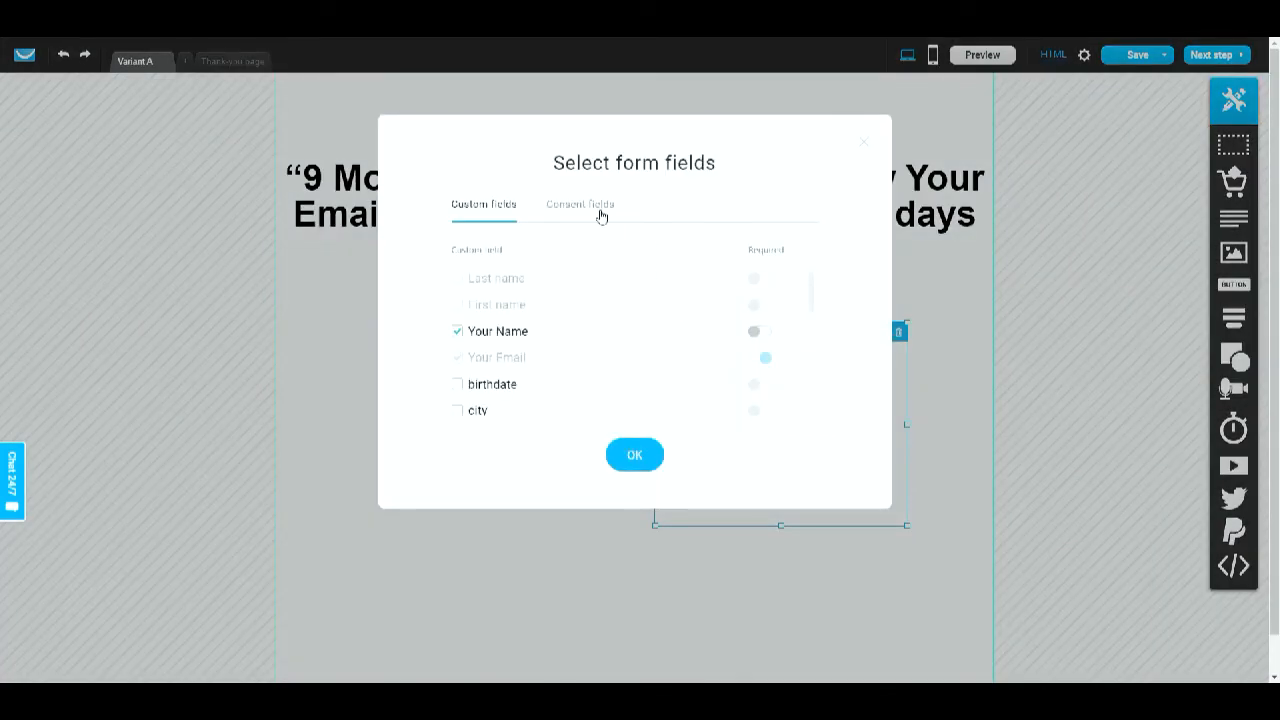
pyautogui.click(863, 142)
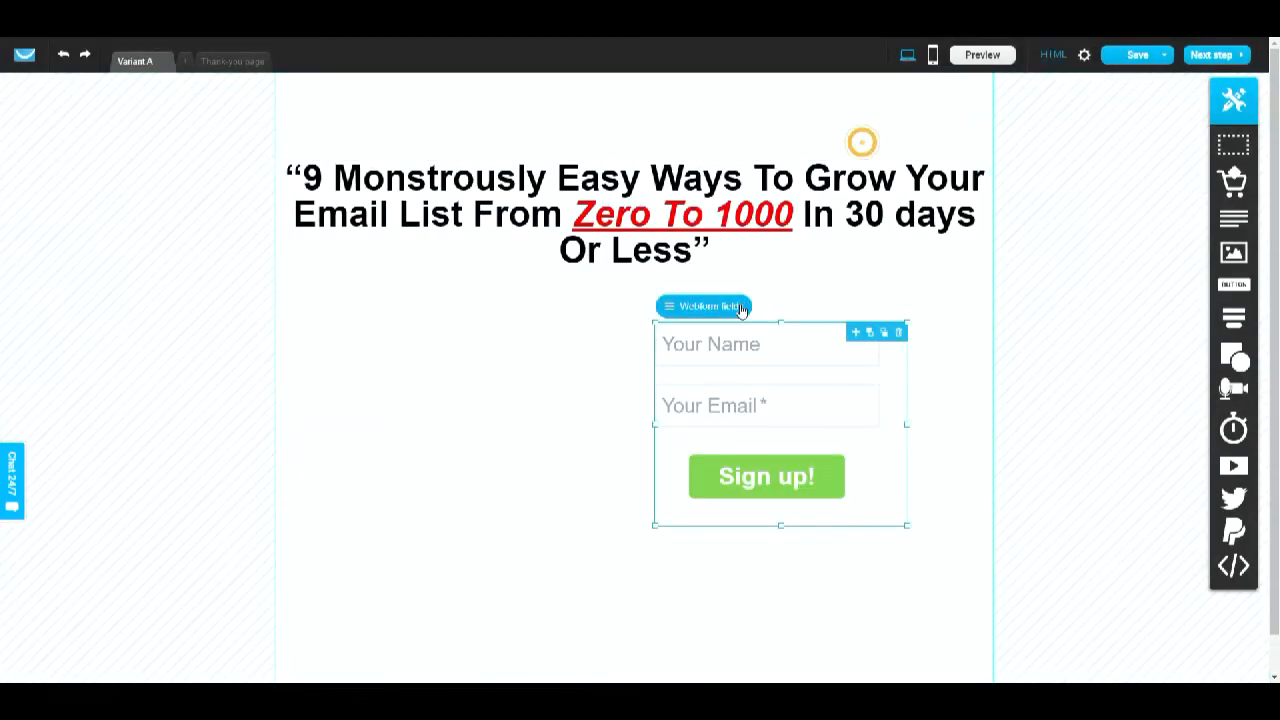
pyautogui.click(695, 316)
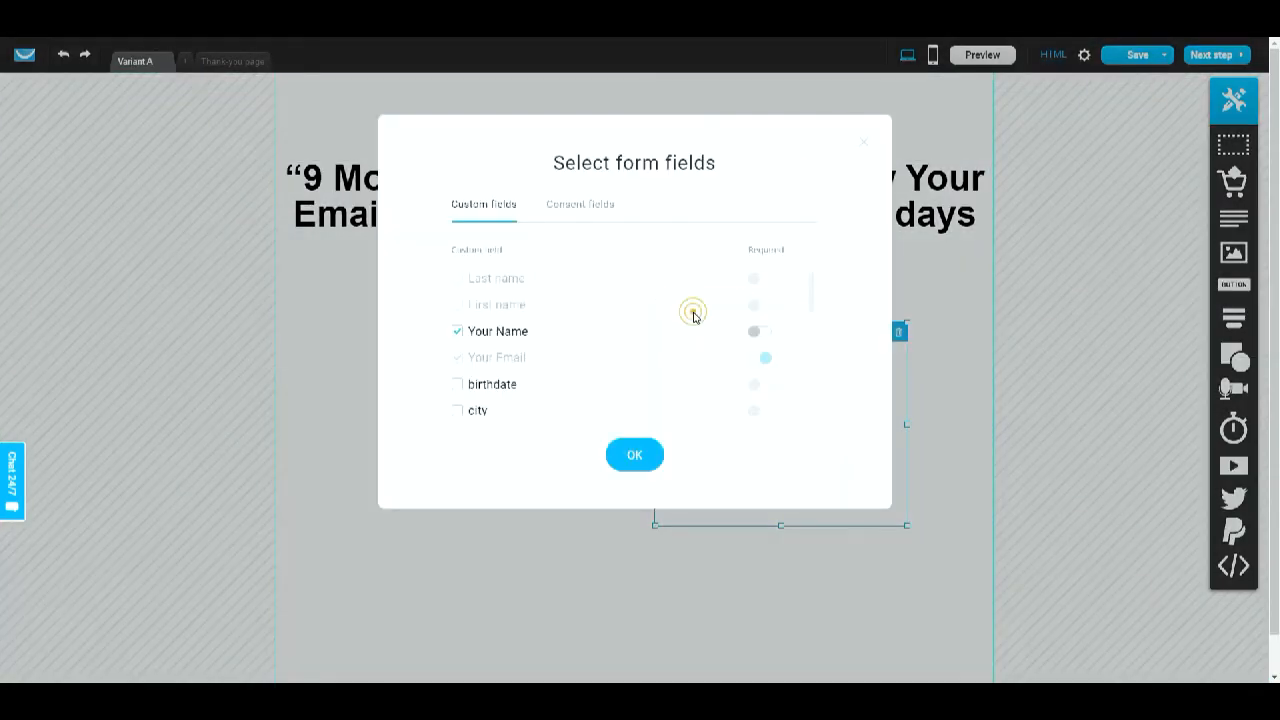
pyautogui.click(576, 212)
pyautogui.click(457, 279)
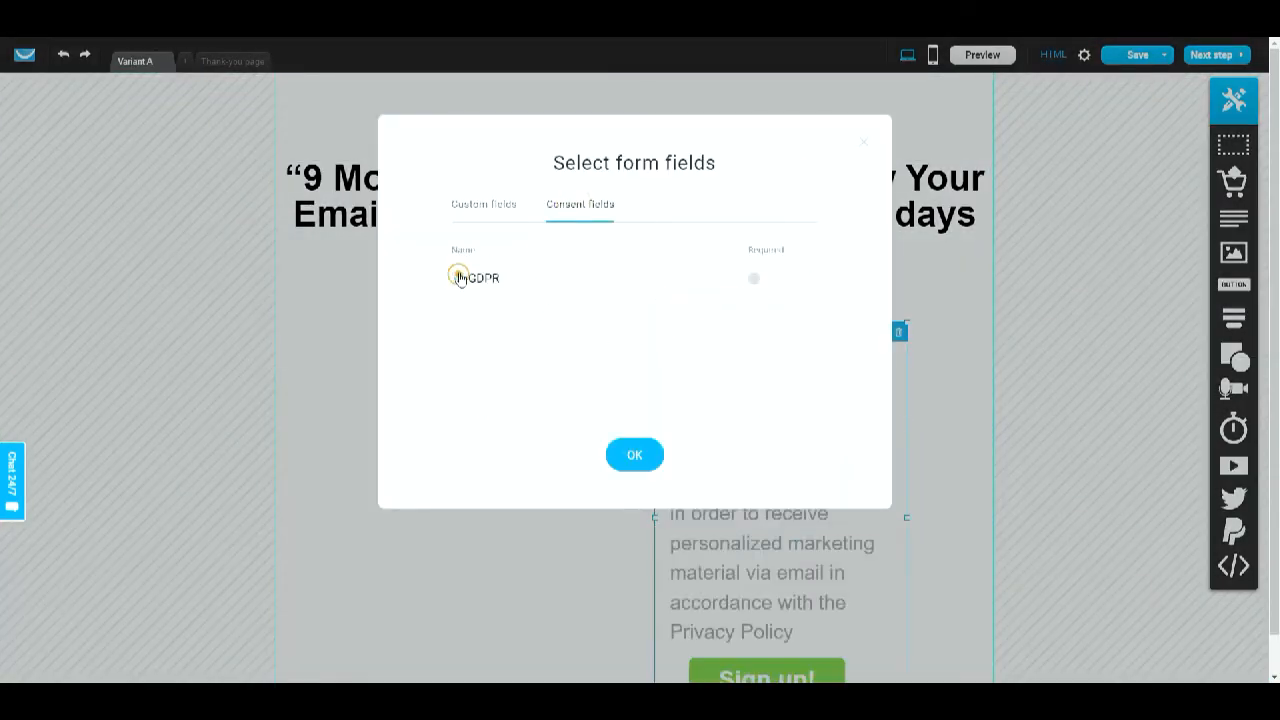
pyautogui.click(757, 284)
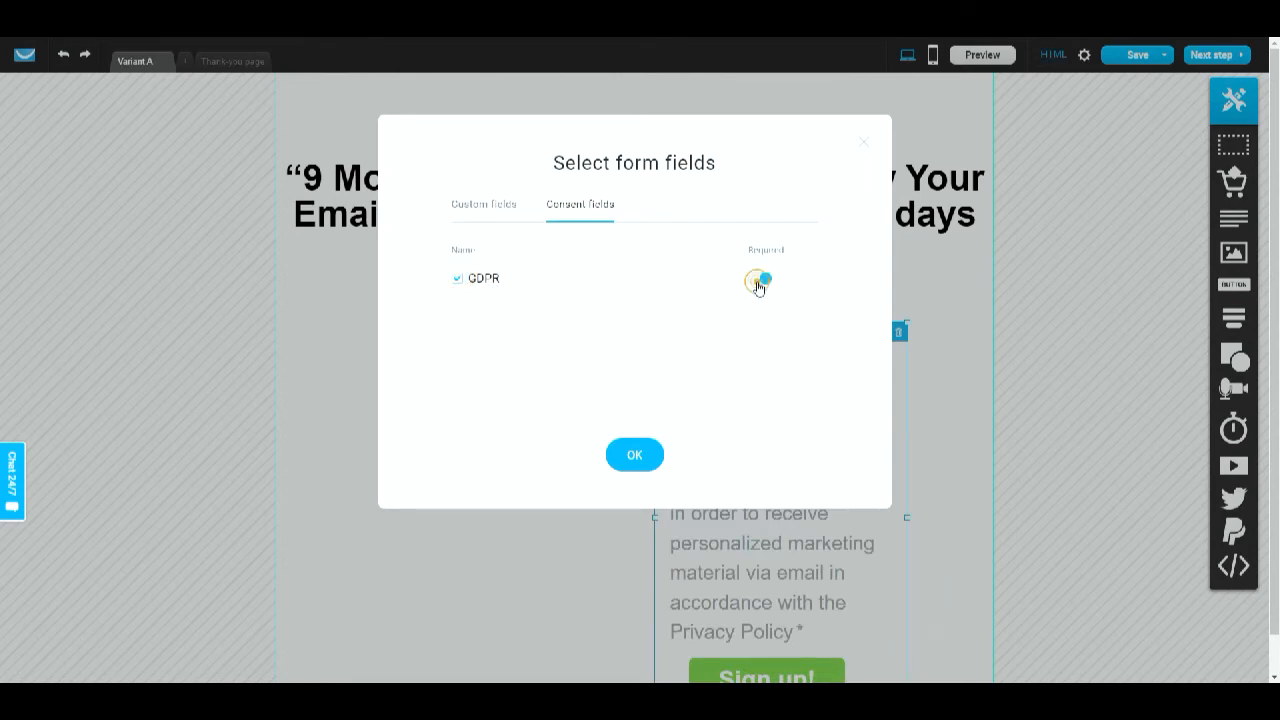
pyautogui.click(634, 456)
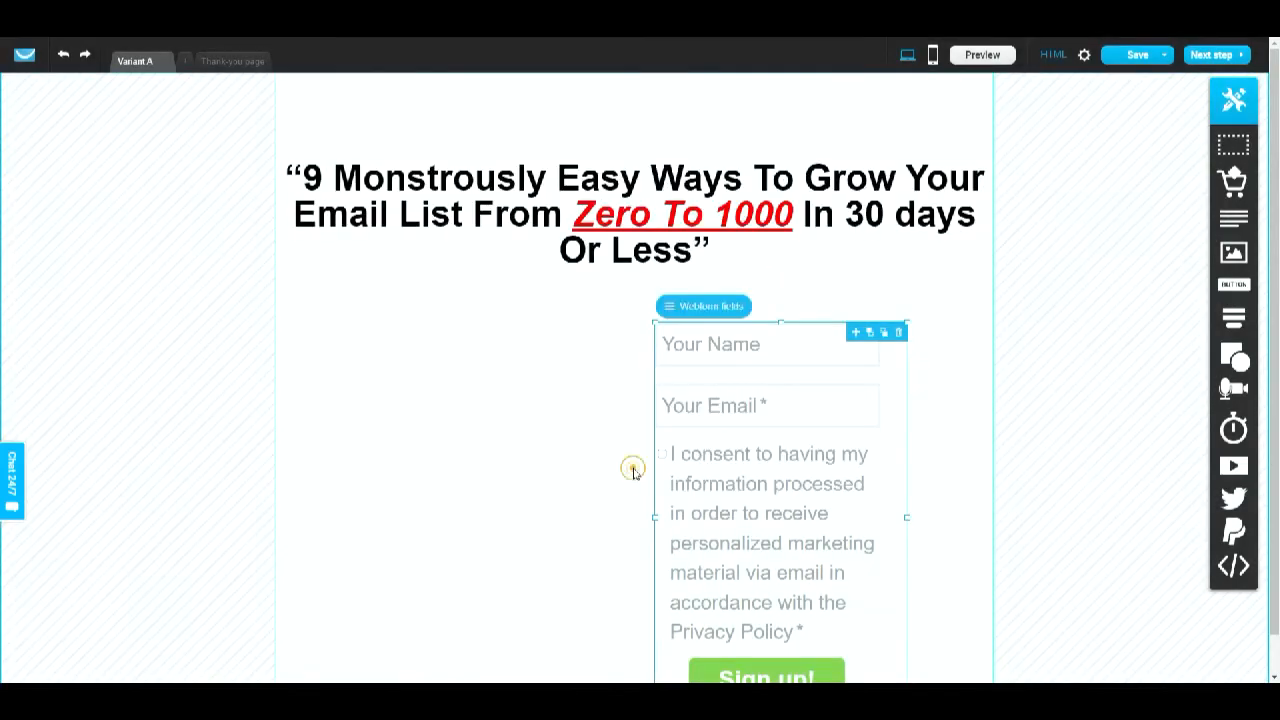
# - Reduce the consent text's font size, shrink its box, and move the Sign up button up beneath it
pyautogui.scroll(-1, 926, 509)
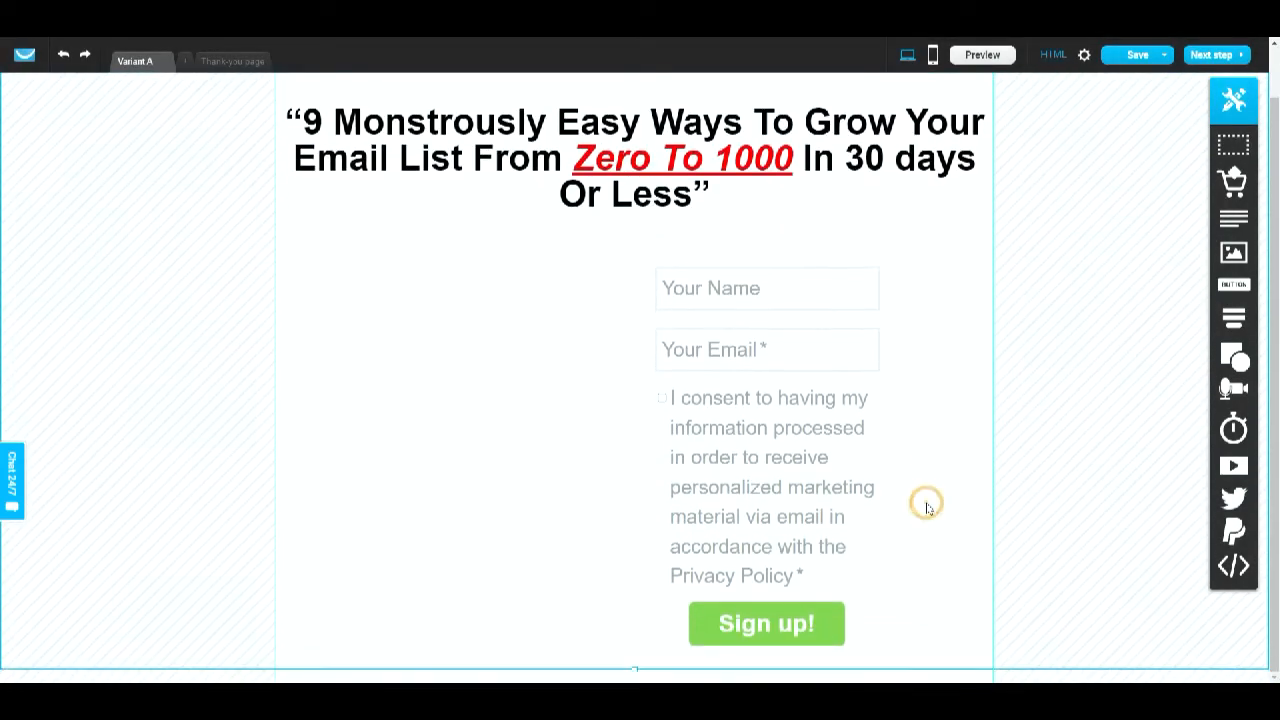
pyautogui.click(809, 440)
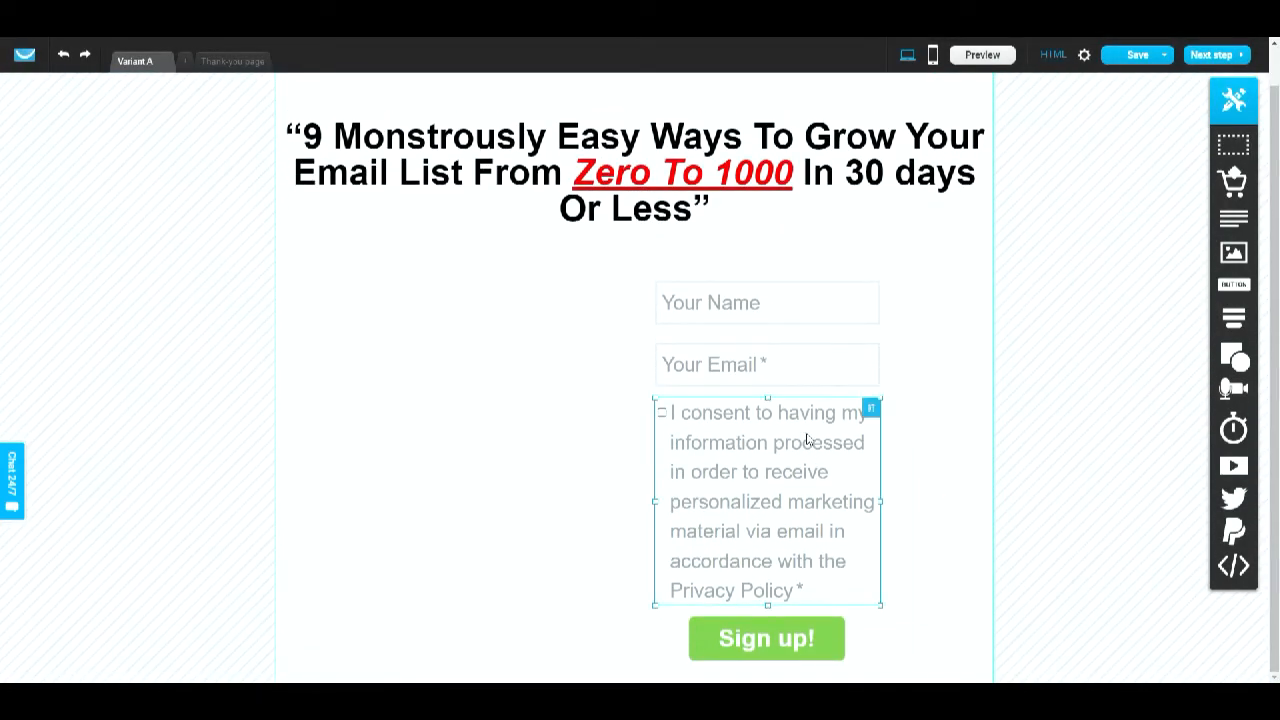
pyautogui.click(806, 601)
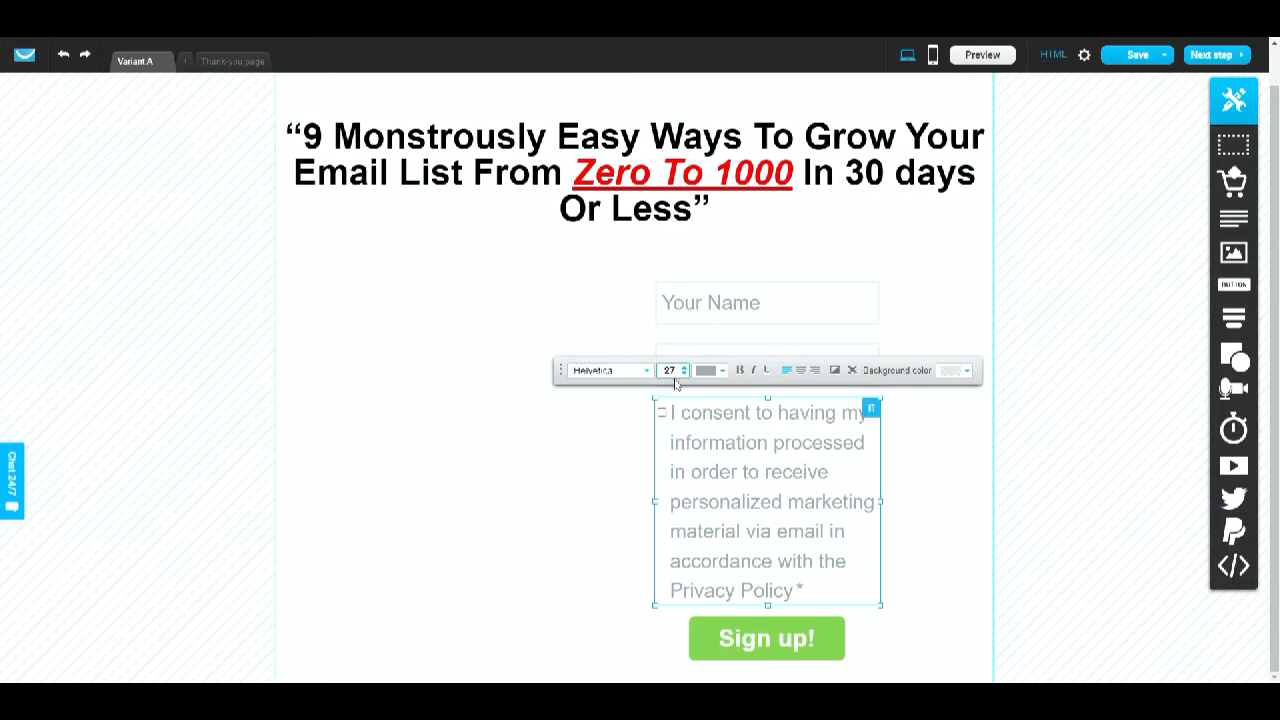
pyautogui.click(683, 374)
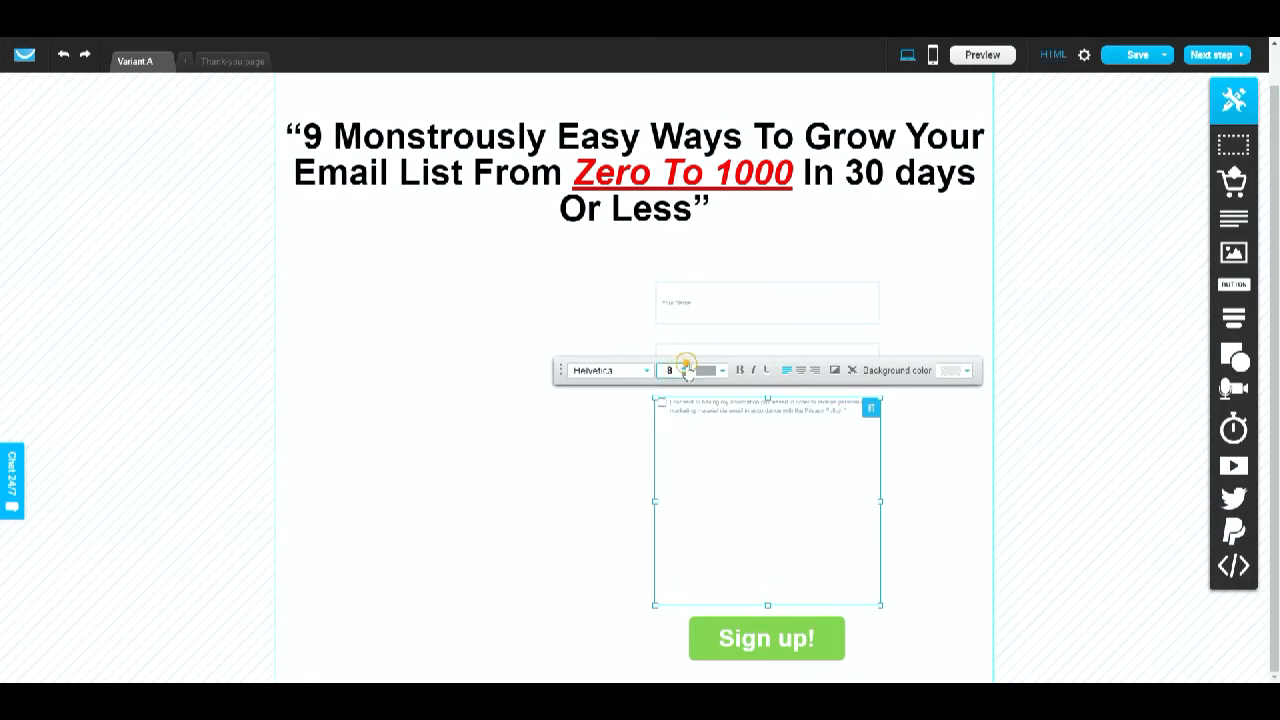
pyautogui.click(685, 366)
pyautogui.click(970, 492)
pyautogui.click(851, 480)
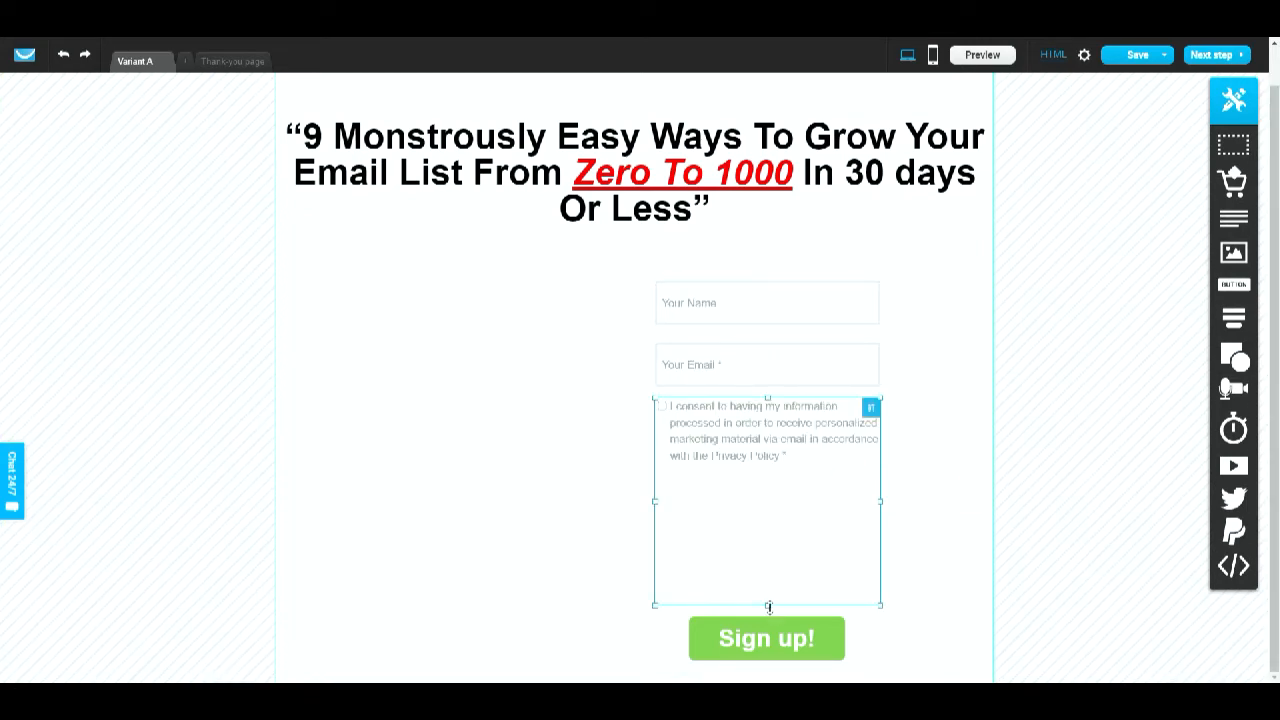
pyautogui.moveTo(767, 606); pyautogui.dragTo(795, 473)
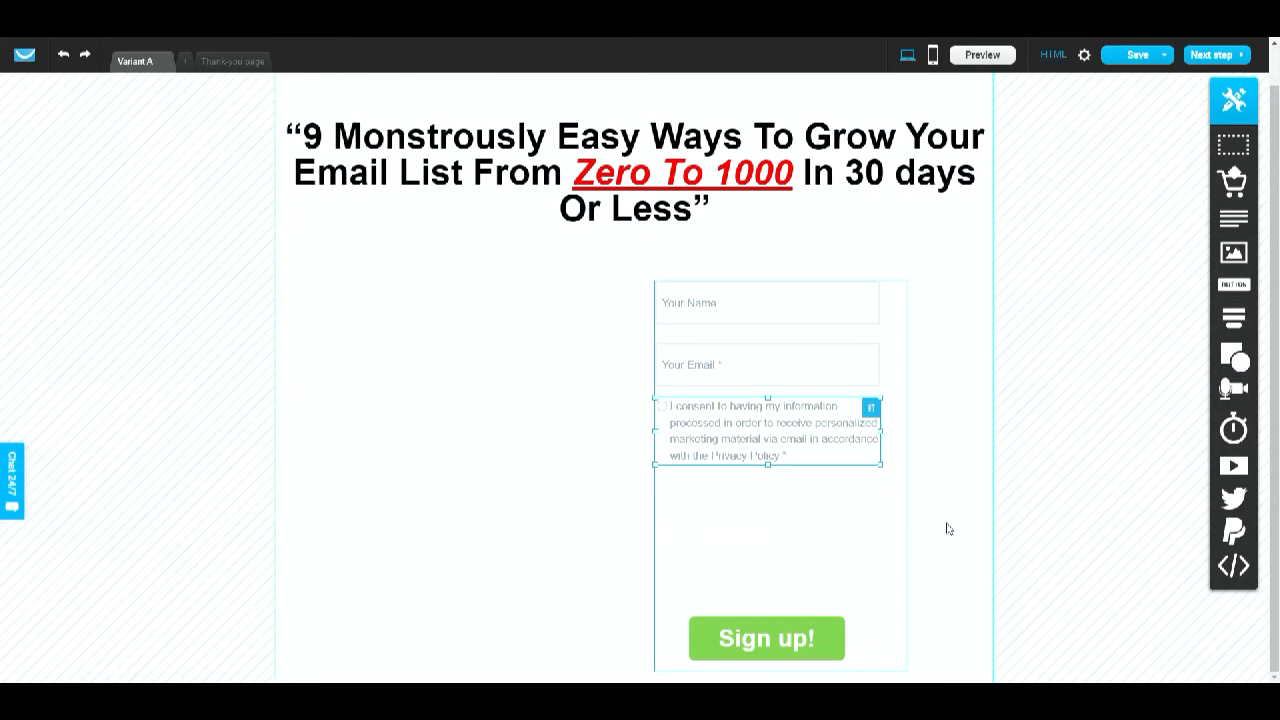
pyautogui.moveTo(745, 636); pyautogui.dragTo(756, 495)
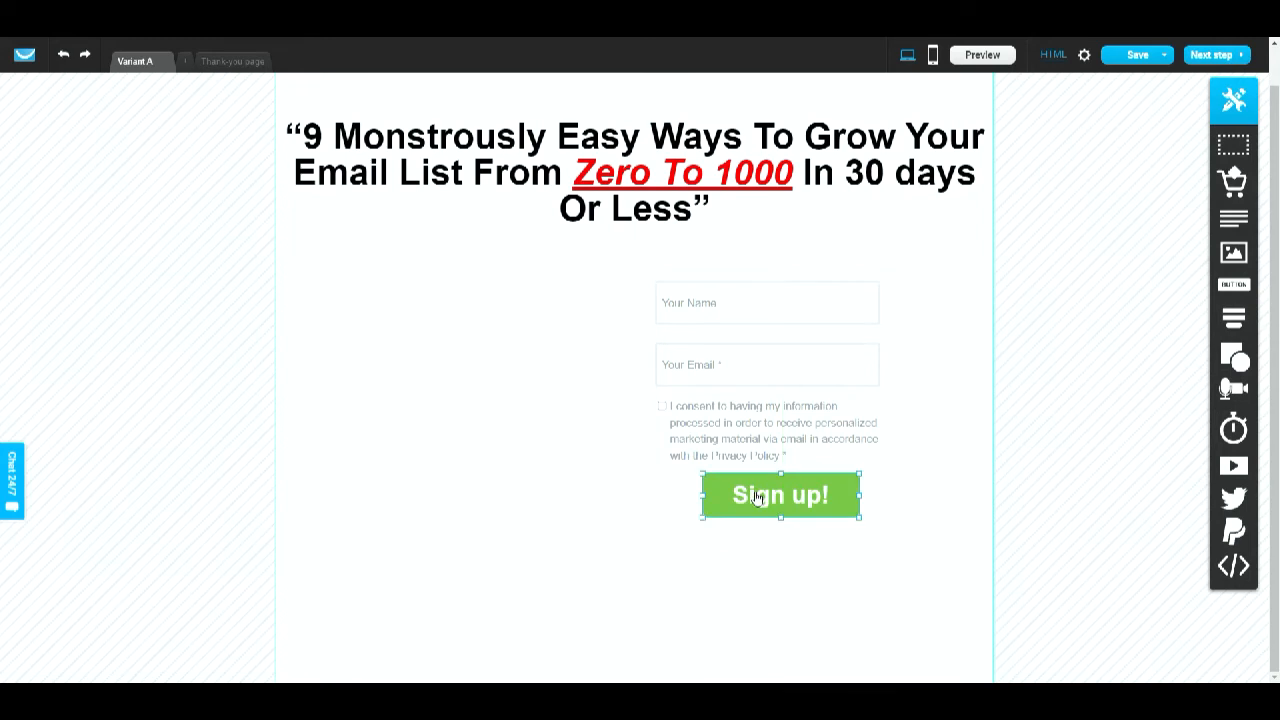
# - Change the consent text's colour to black
pyautogui.click(964, 413)
pyautogui.click(826, 416)
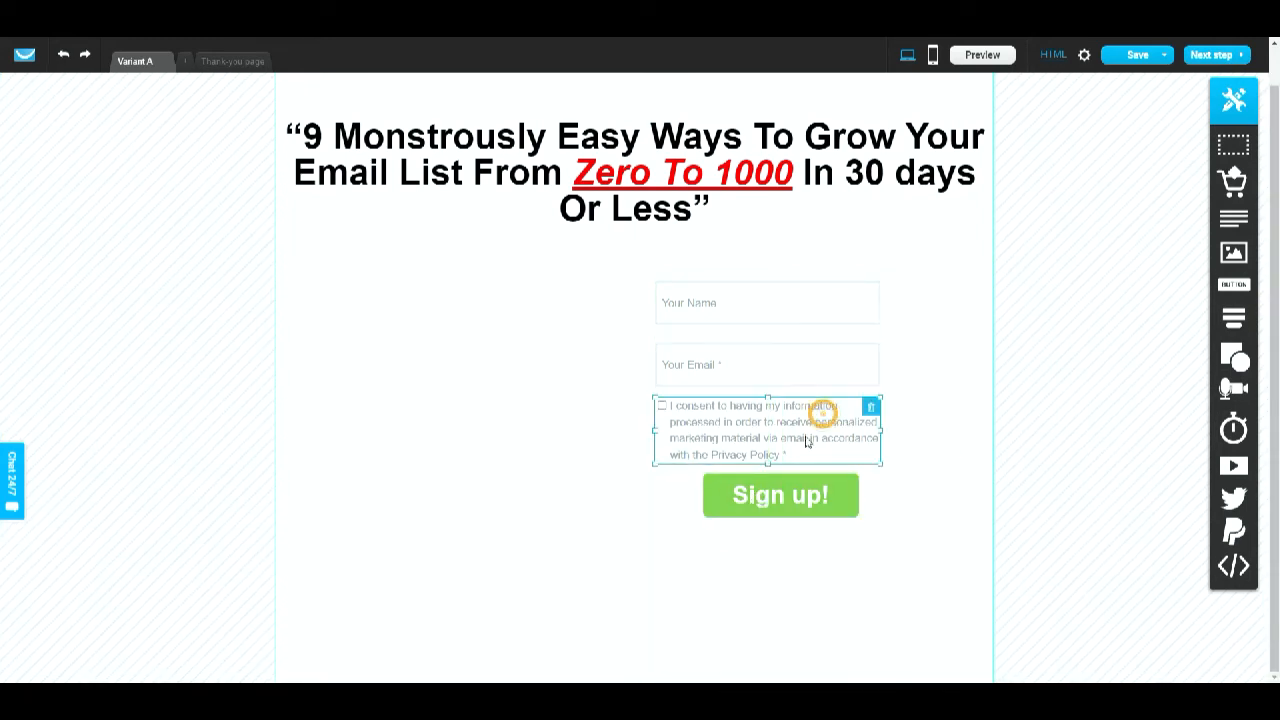
pyautogui.click(791, 449)
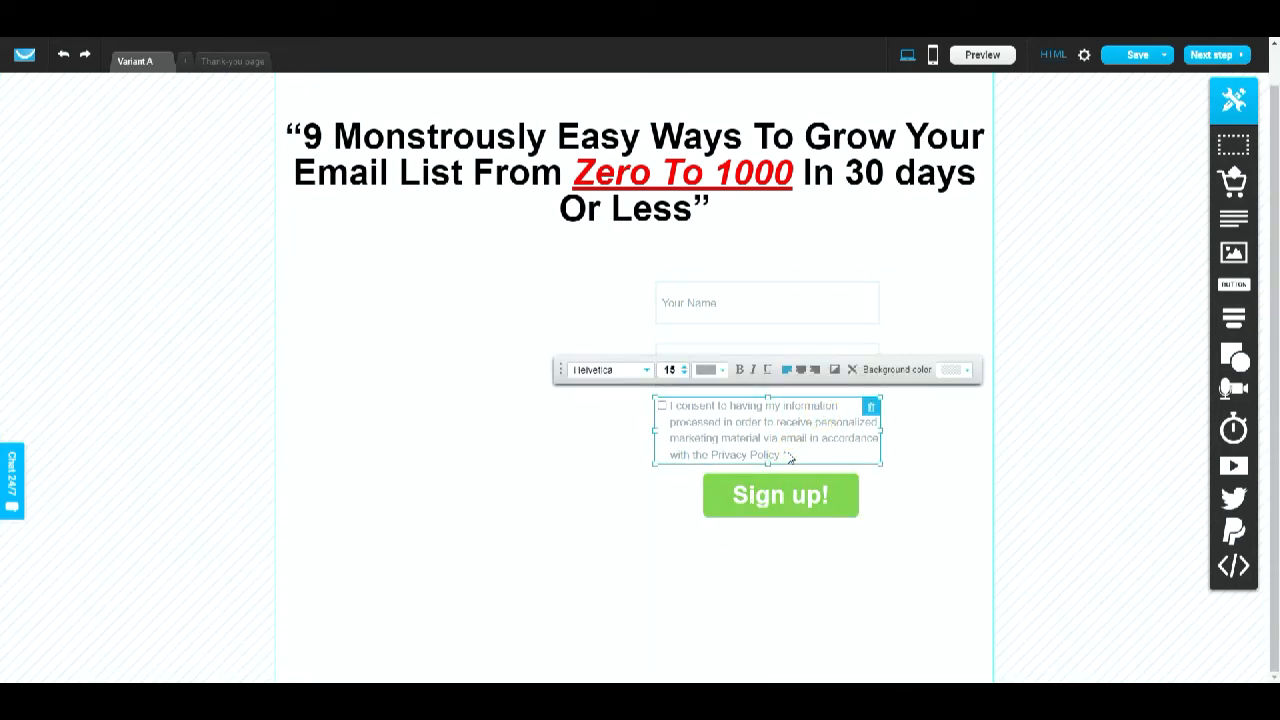
pyautogui.click(787, 453)
pyautogui.doubleClick(783, 455)
pyautogui.click(724, 371)
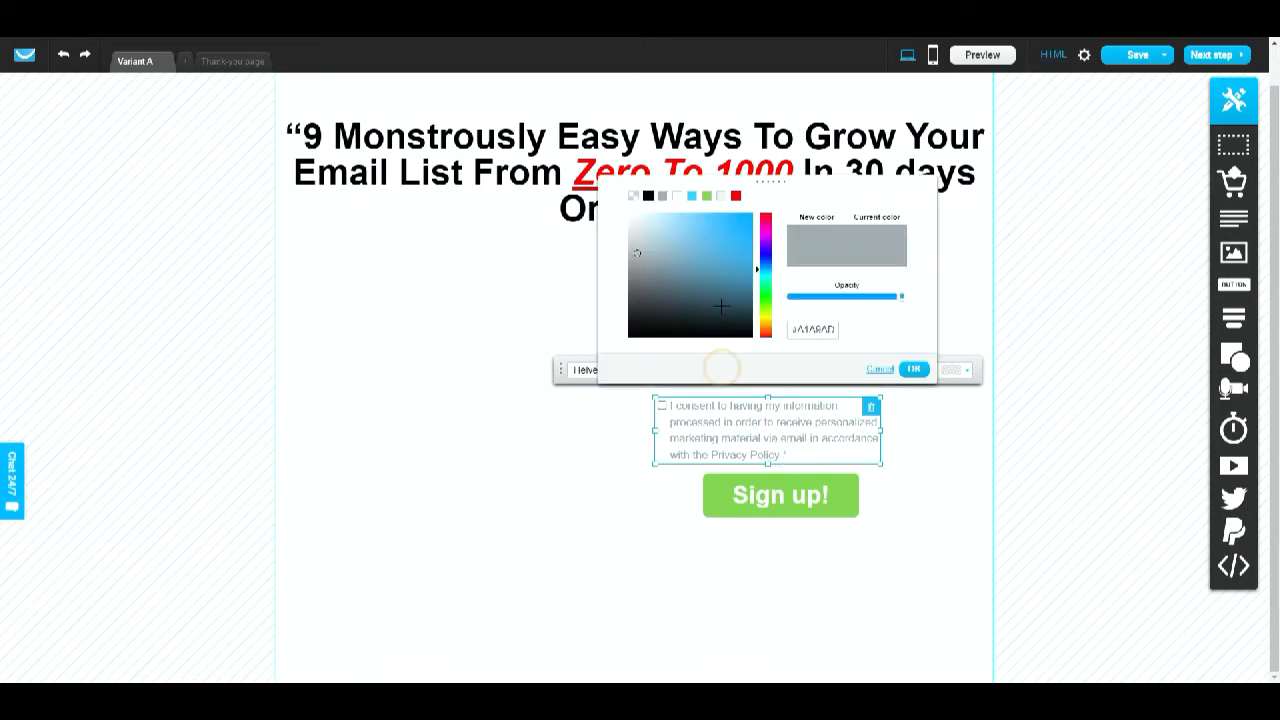
pyautogui.click(648, 196)
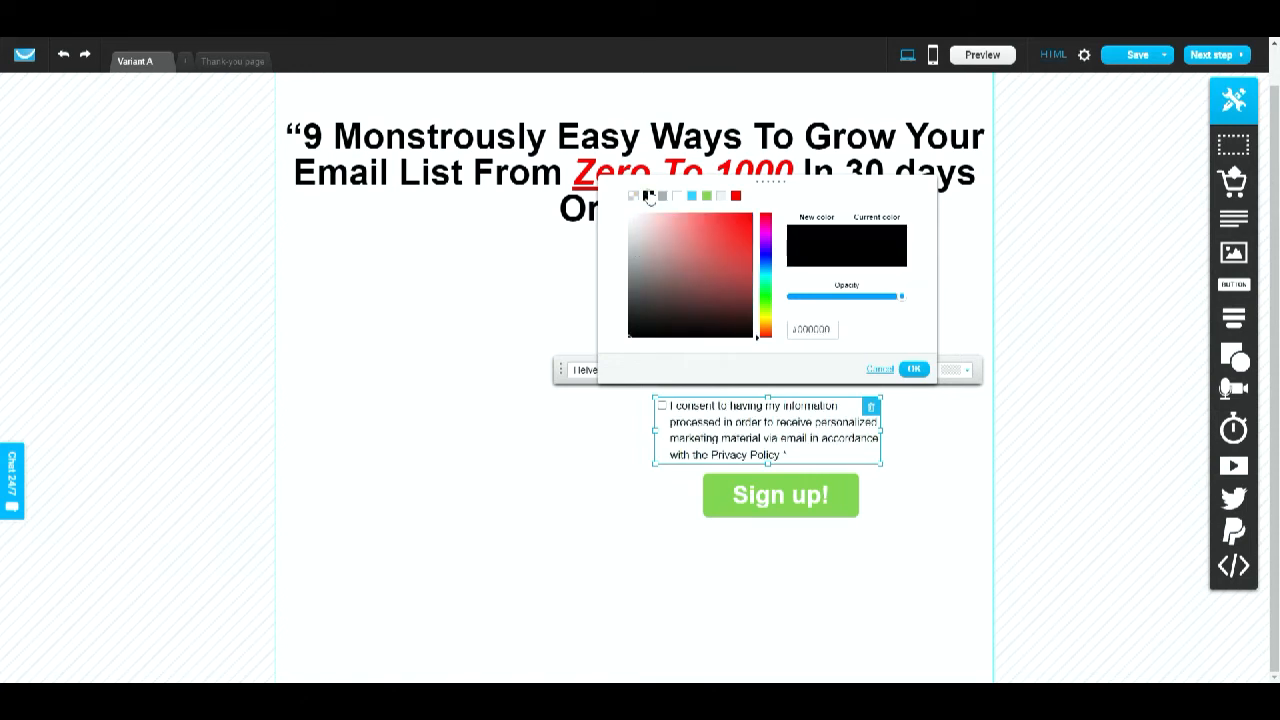
pyautogui.click(930, 518)
pyautogui.click(916, 376)
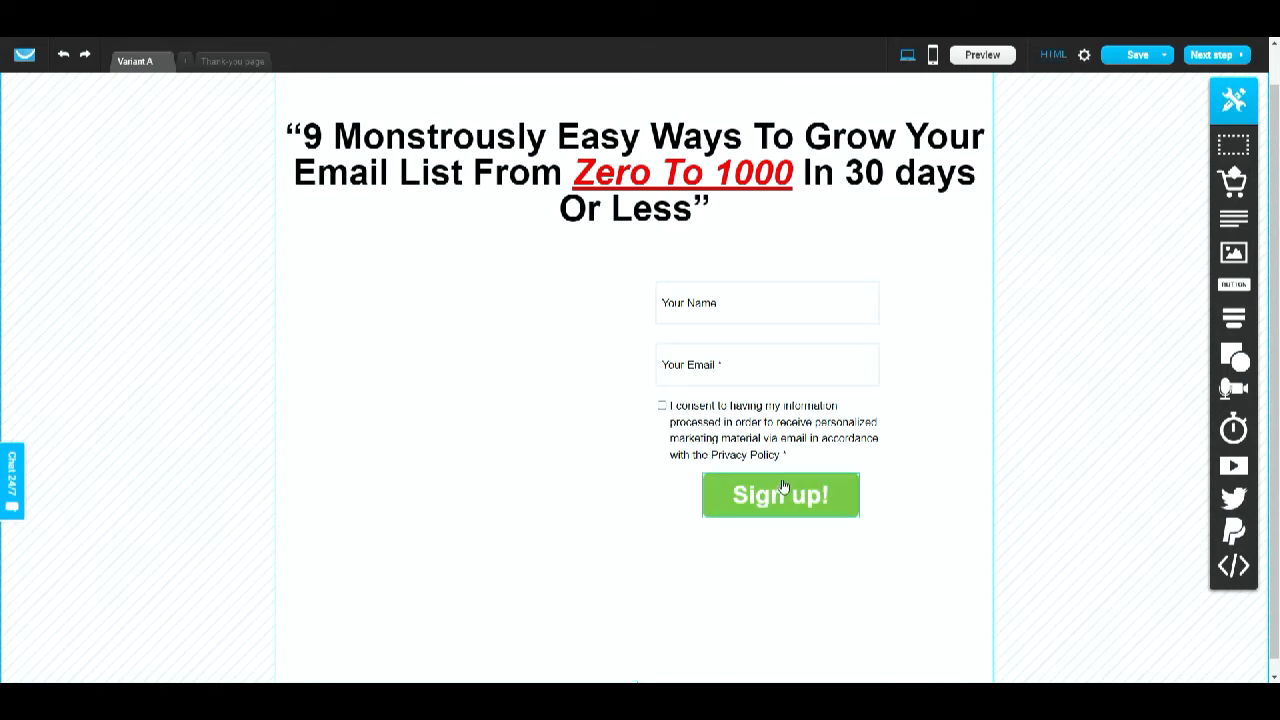
# - Insert an image element on the left side of the section beside the form
pyautogui.scroll(1, 968, 363)
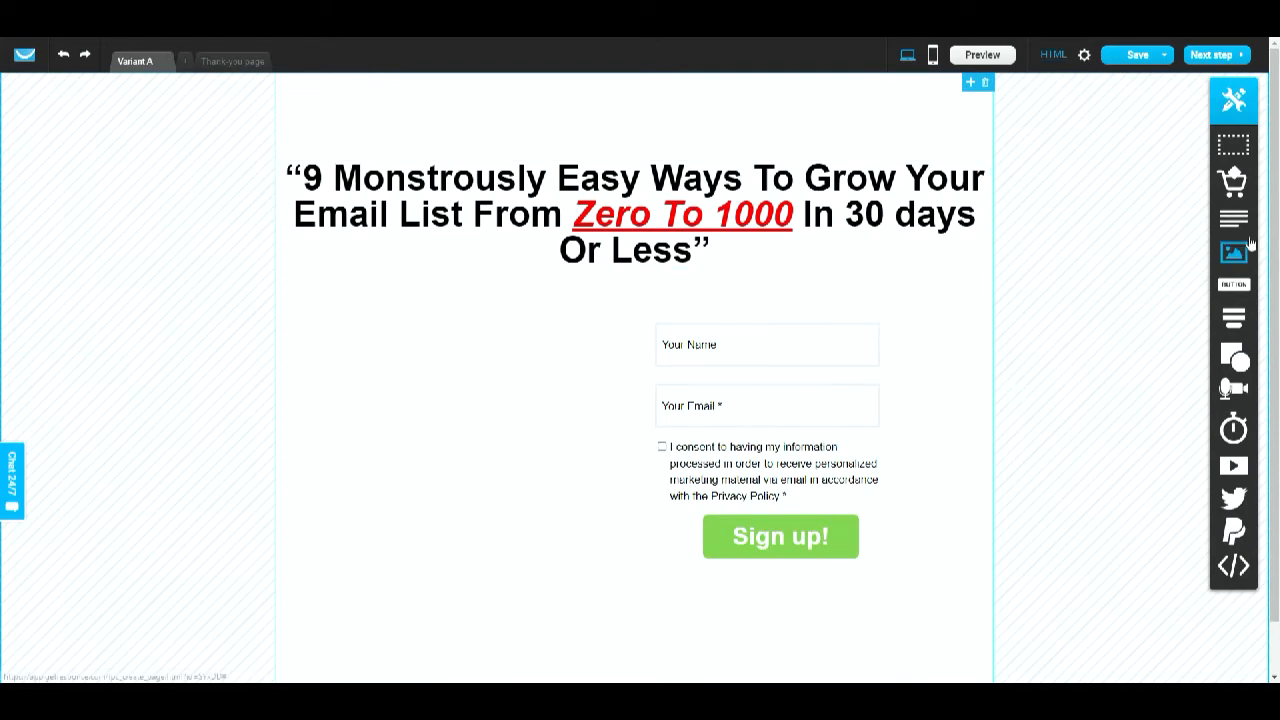
pyautogui.moveTo(1234, 252); pyautogui.dragTo(440, 420)
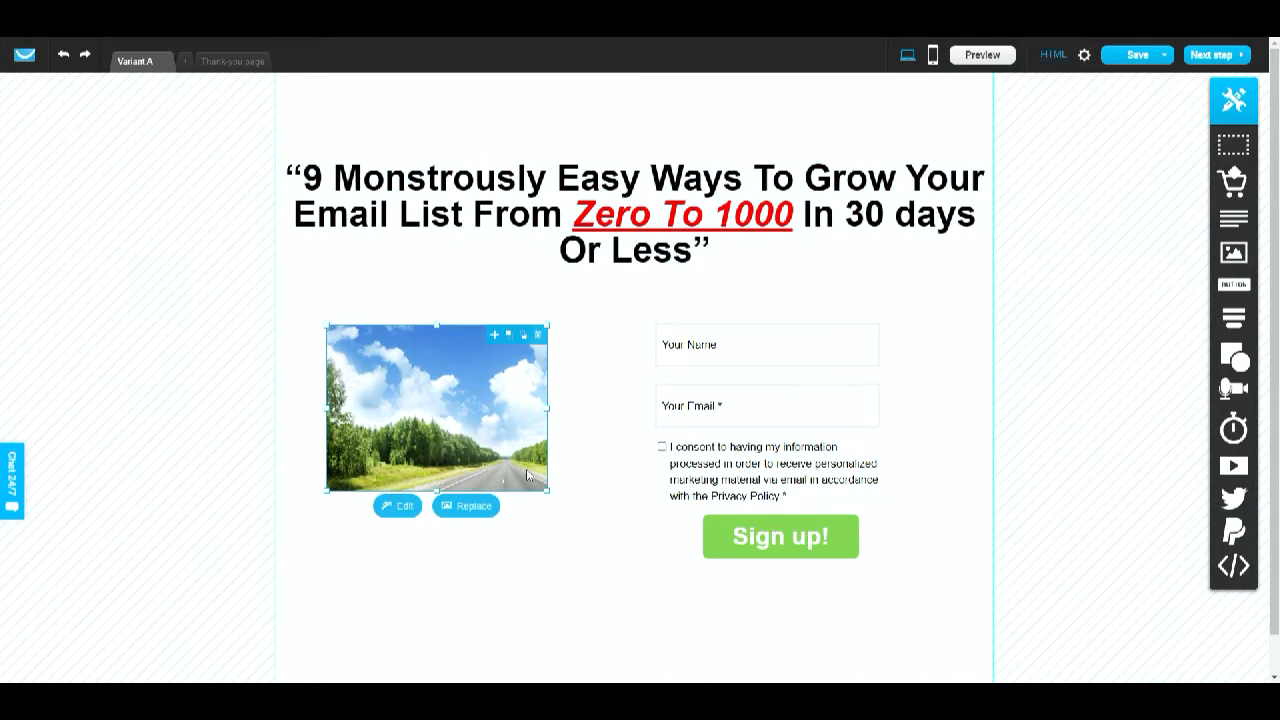
pyautogui.click(549, 556)
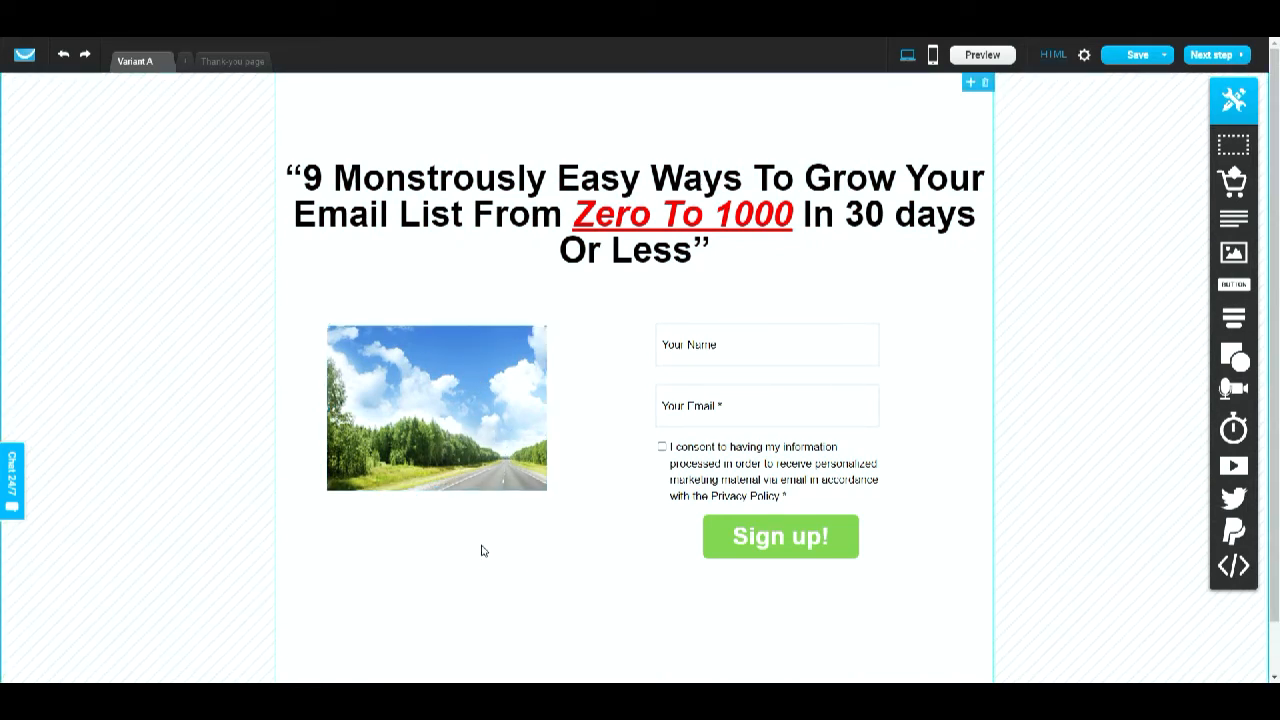
# - Replace the placeholder image with the ebook-1200-1000x630 image from My files
pyautogui.click(494, 440)
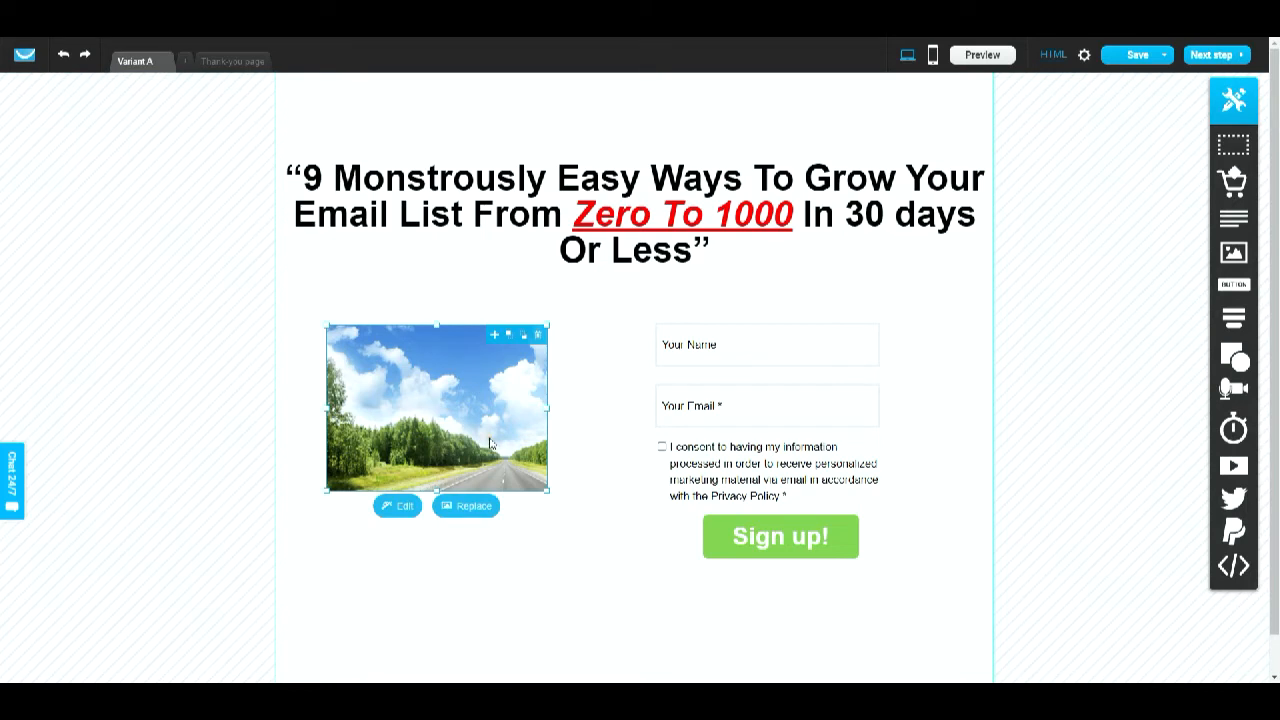
pyautogui.click(466, 508)
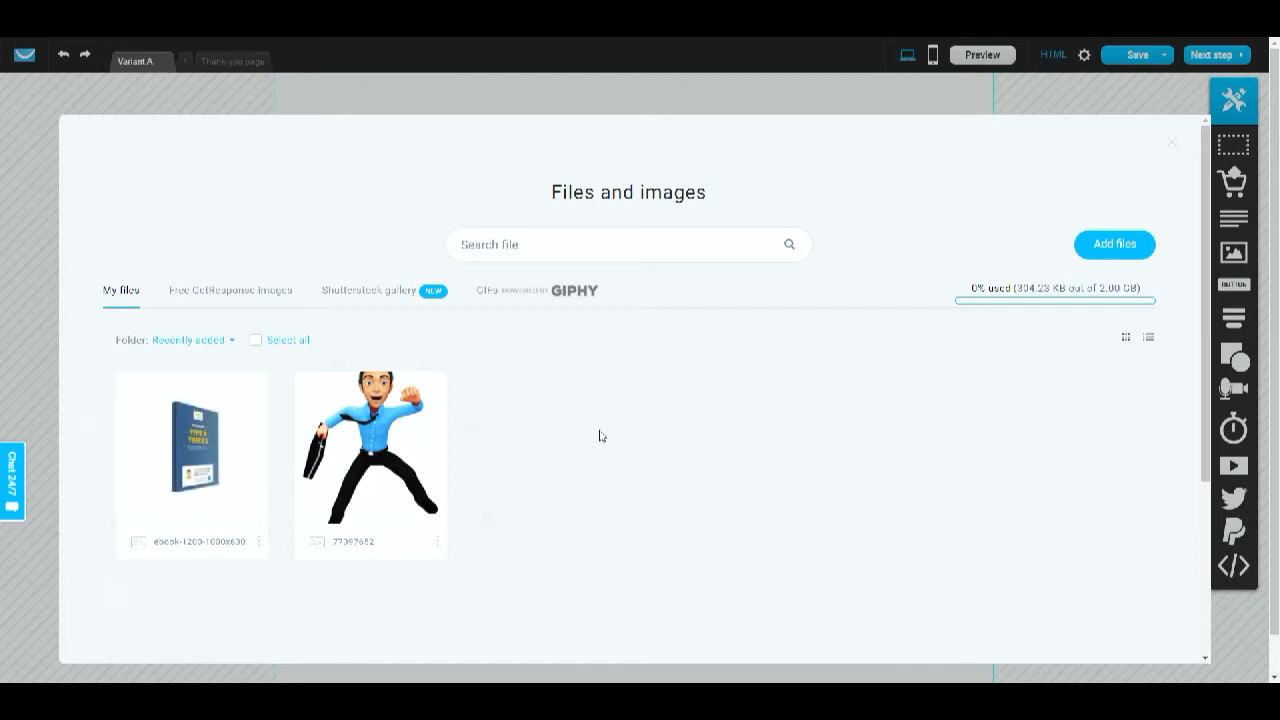
pyautogui.click(1092, 252)
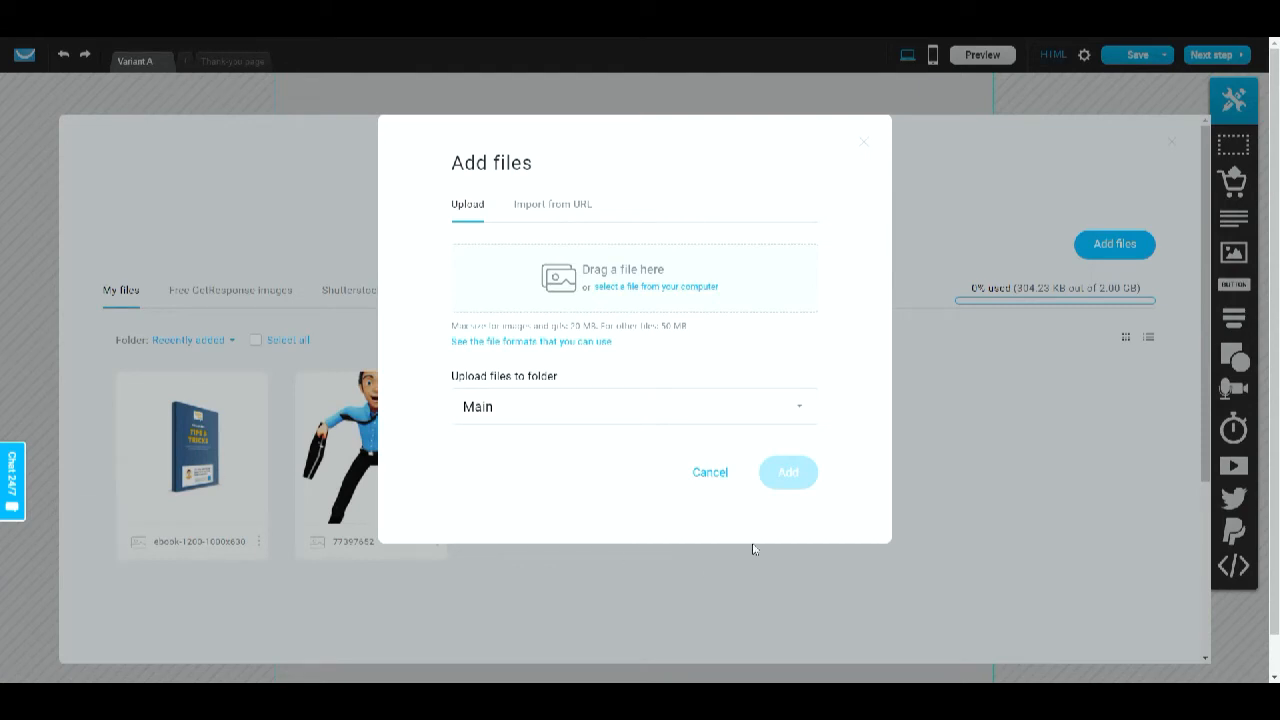
pyautogui.click(864, 143)
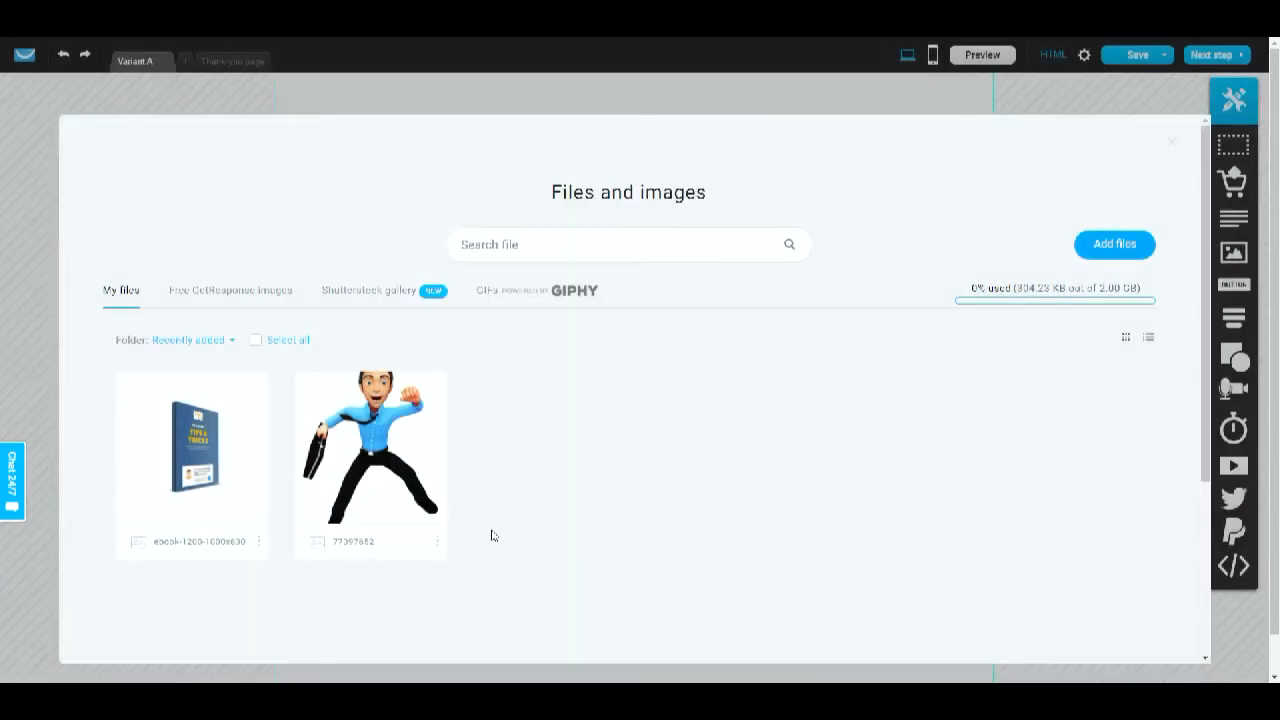
pyautogui.moveTo(204, 434)
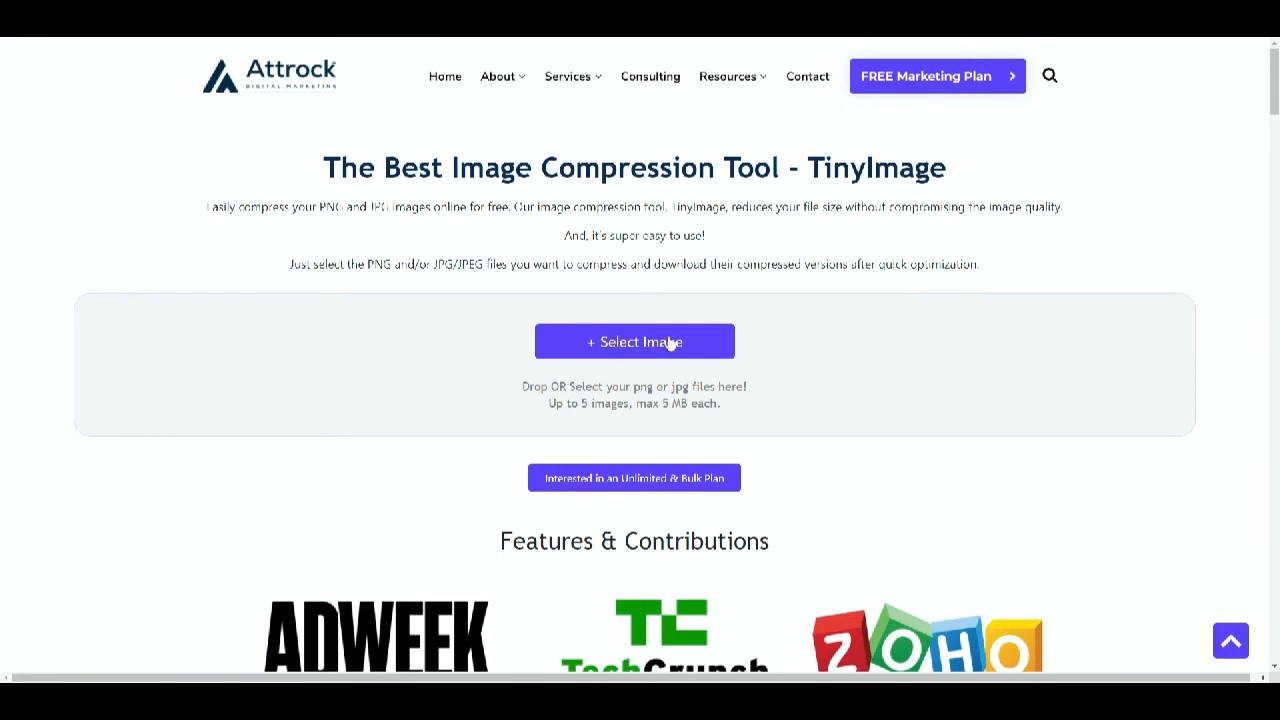
pyautogui.scroll(-3, 733, 388)
pyautogui.scroll(2, 733, 388)
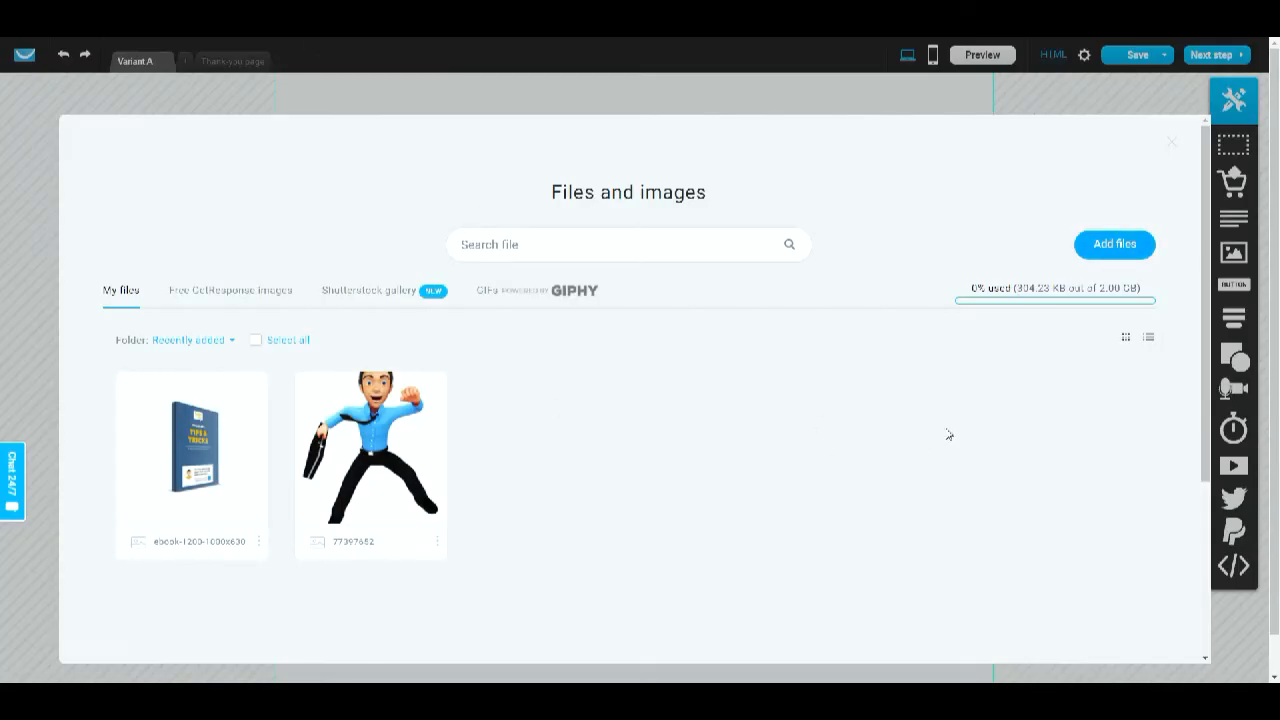
pyautogui.moveTo(190, 450)
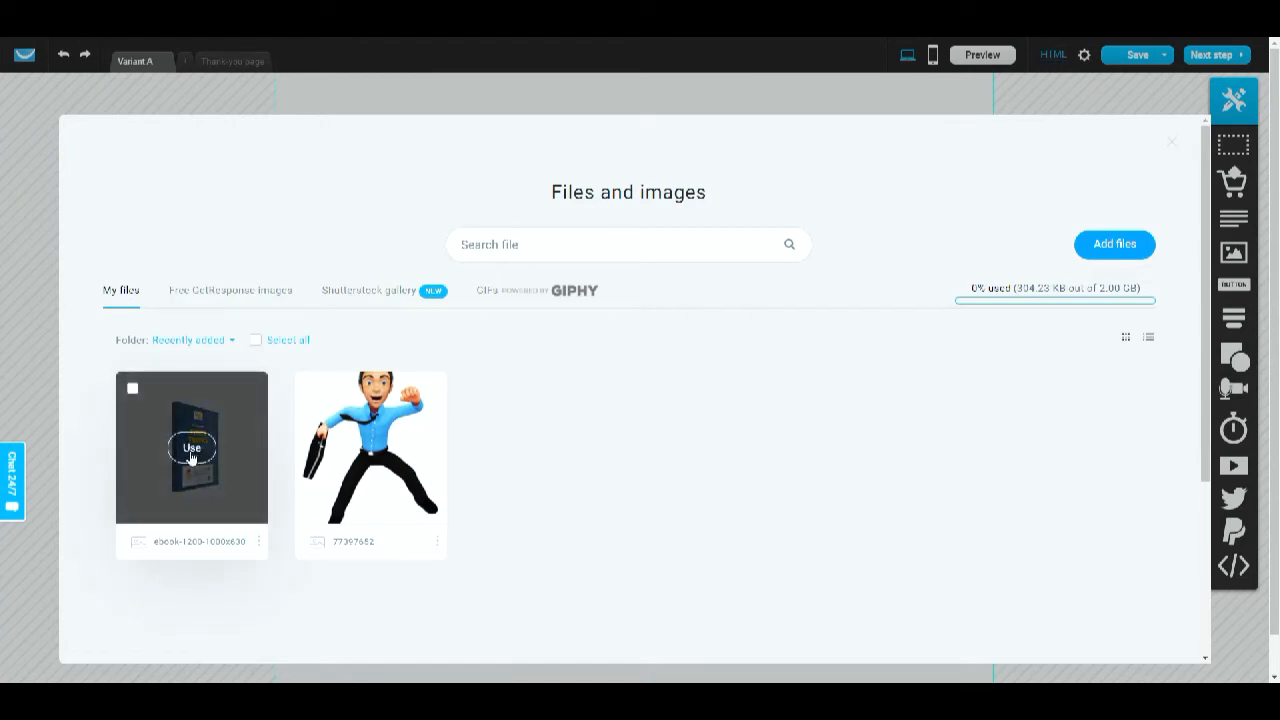
pyautogui.click(133, 389)
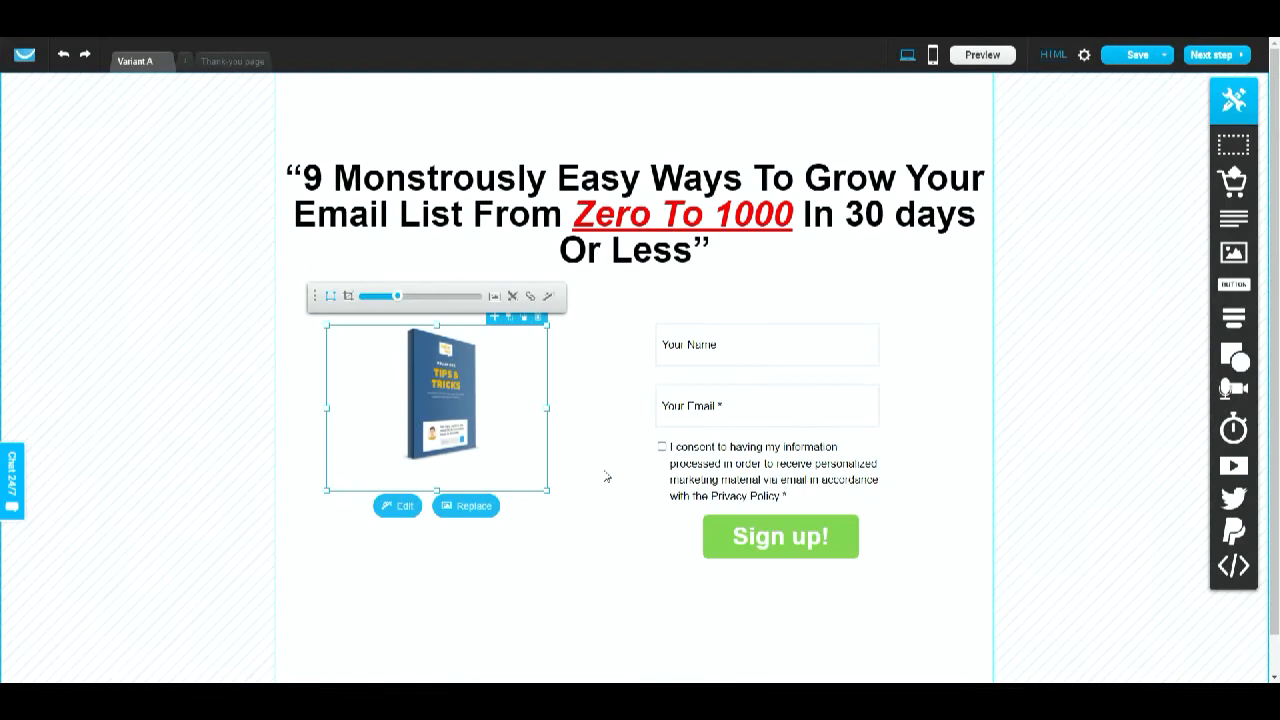
# - Enlarge the ebook image and crop the empty space from its left side
pyautogui.click(480, 431)
pyautogui.moveTo(547, 491); pyautogui.dragTo(652, 632)
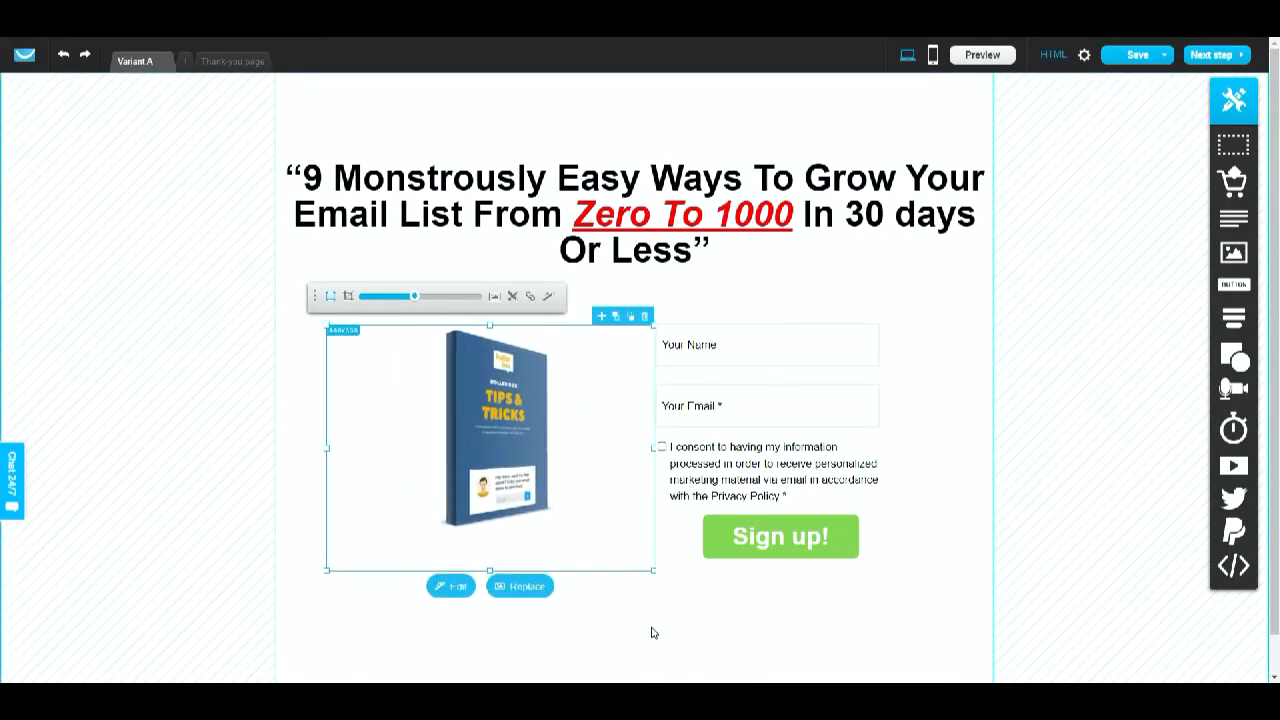
pyautogui.click(349, 296)
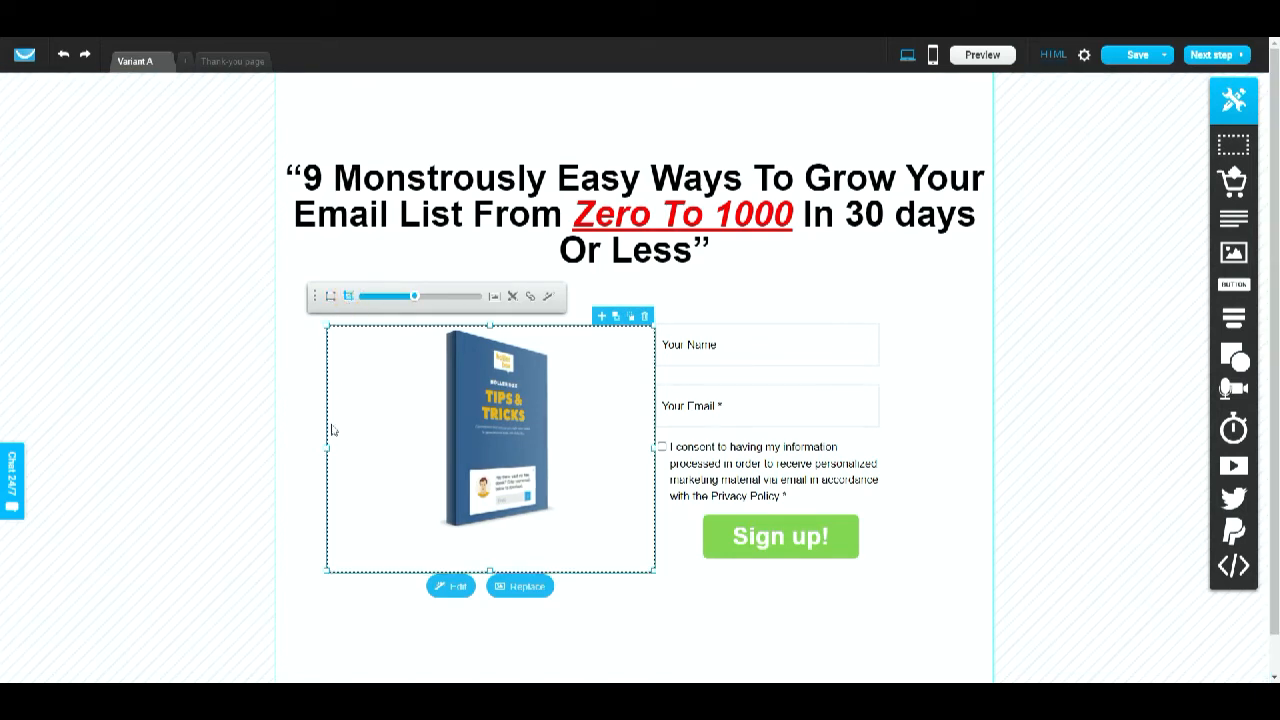
pyautogui.moveTo(329, 449); pyautogui.dragTo(410, 461)
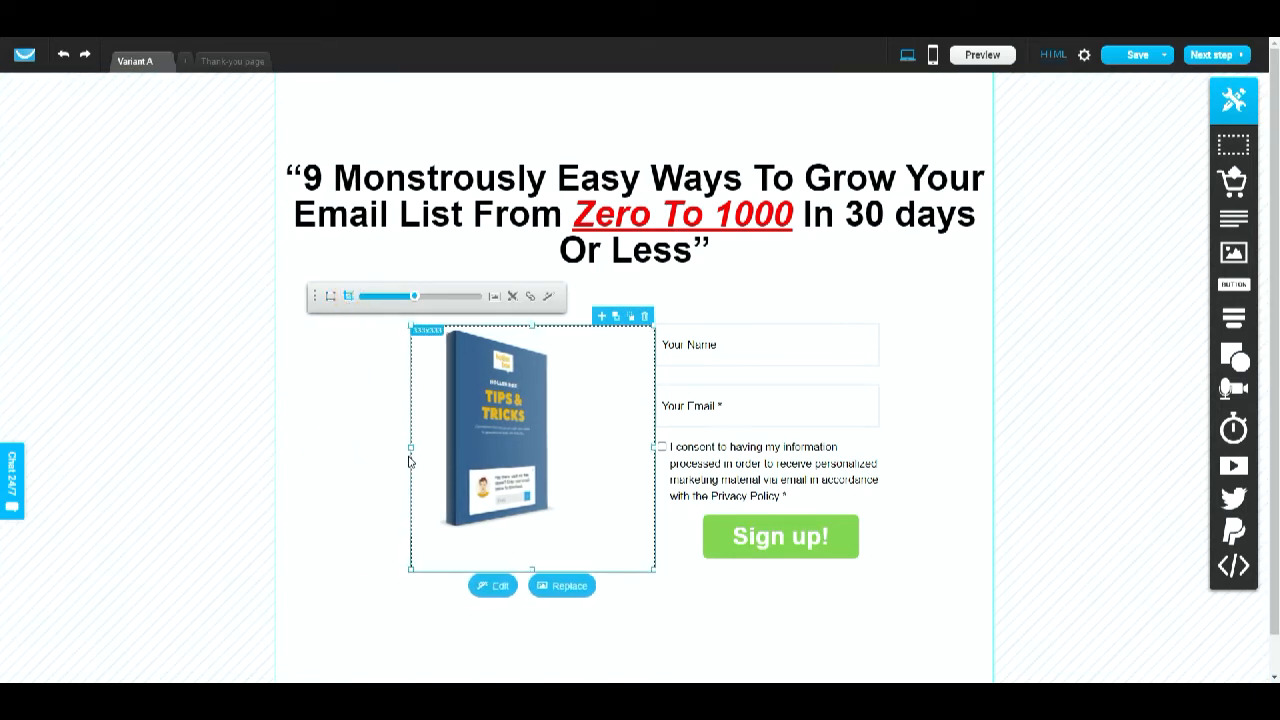
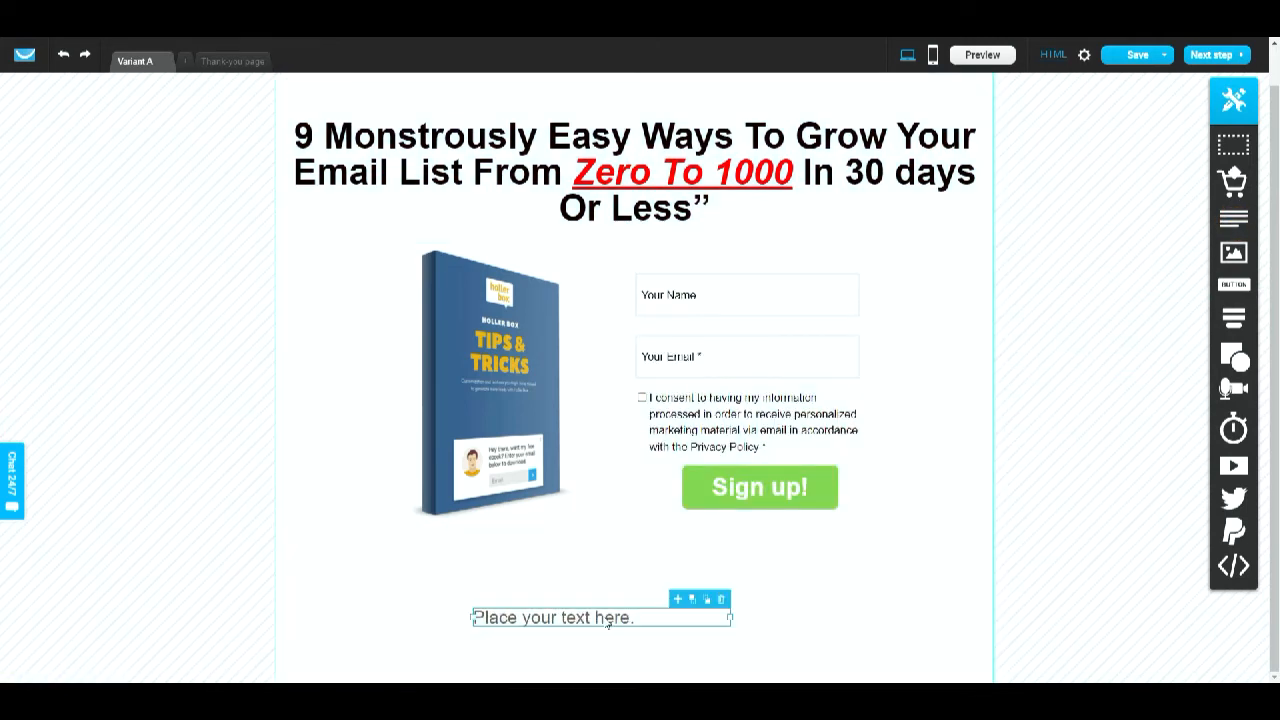
# - Replace the placeholder text below the form with "Privacy Policy - Terms & Conditions - Affiliate Disclosure"
pyautogui.doubleClick(634, 618)
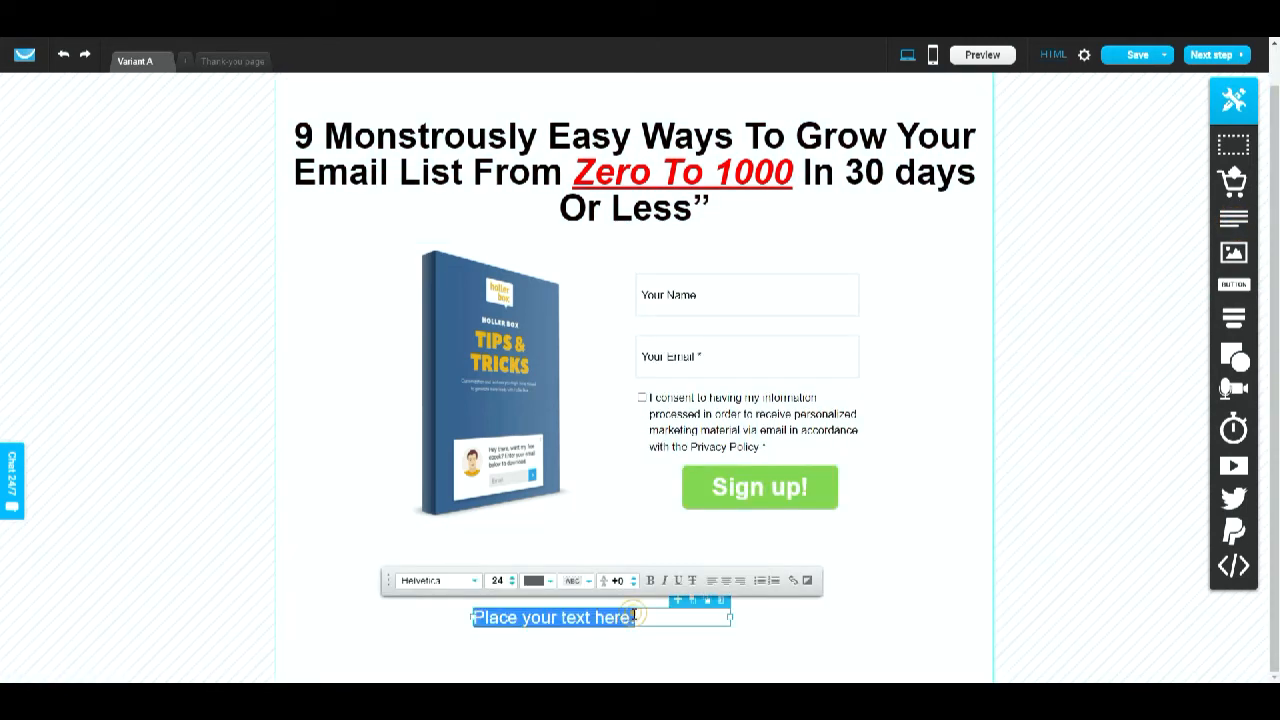
pyautogui.press('BackSpace')
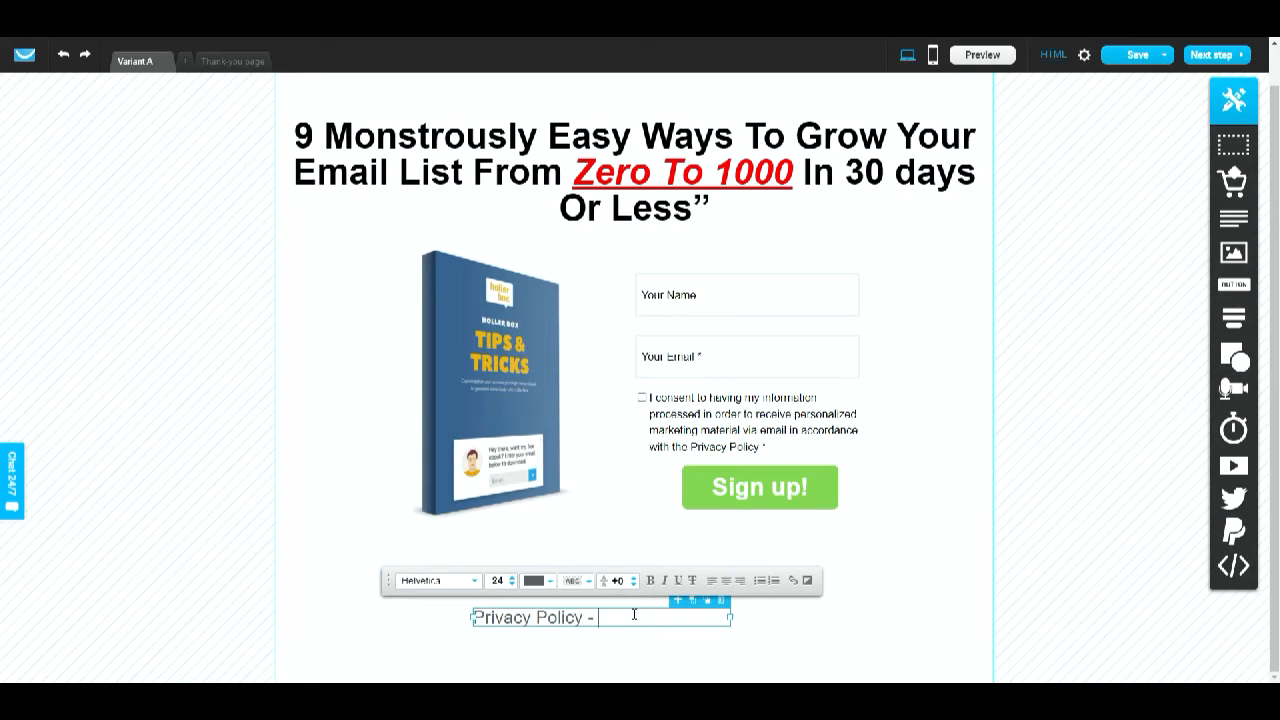
pyautogui.write('Privacy Policy - Terms & Conditions')
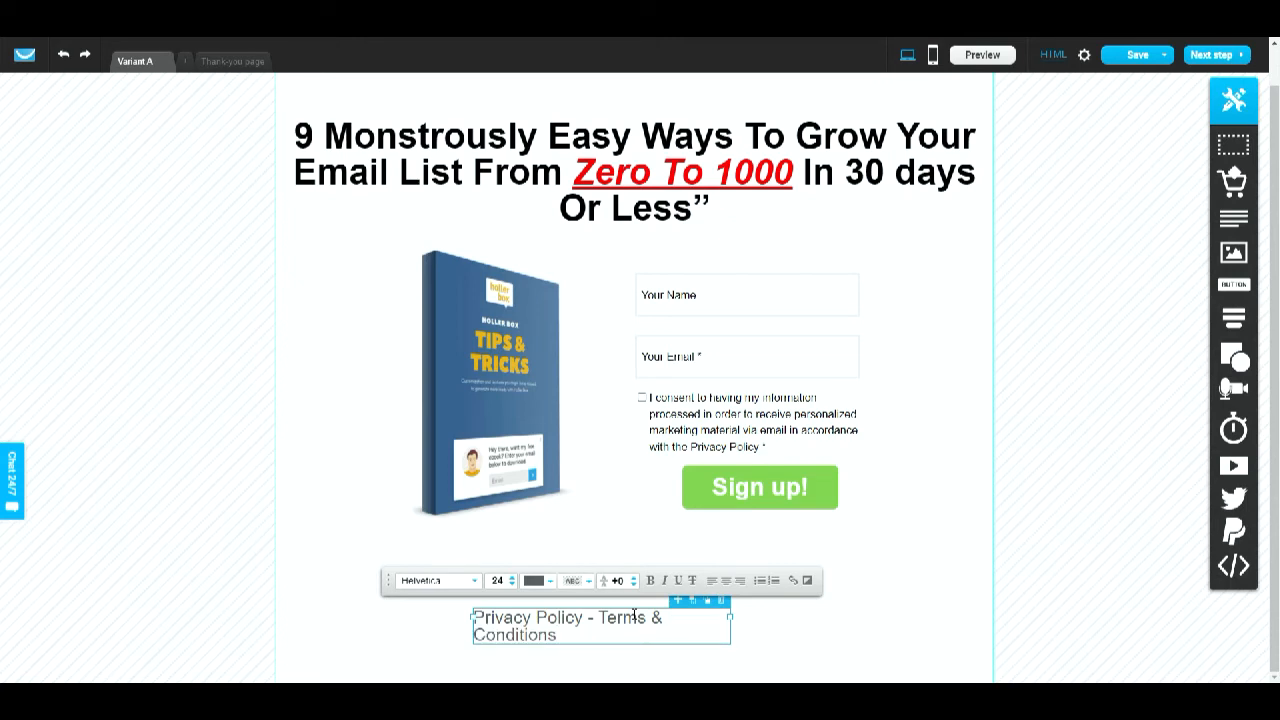
pyautogui.write(' - Earngs')
pyautogui.press('BackSpace')
pyautogui.press('BackSpace')
pyautogui.press('BackSpace')
pyautogui.press('BackSpace')
pyautogui.press('BackSpace')
pyautogui.press('BackSpace')
pyautogui.press('BackSpace')
pyautogui.write('Affiliate Disclo')
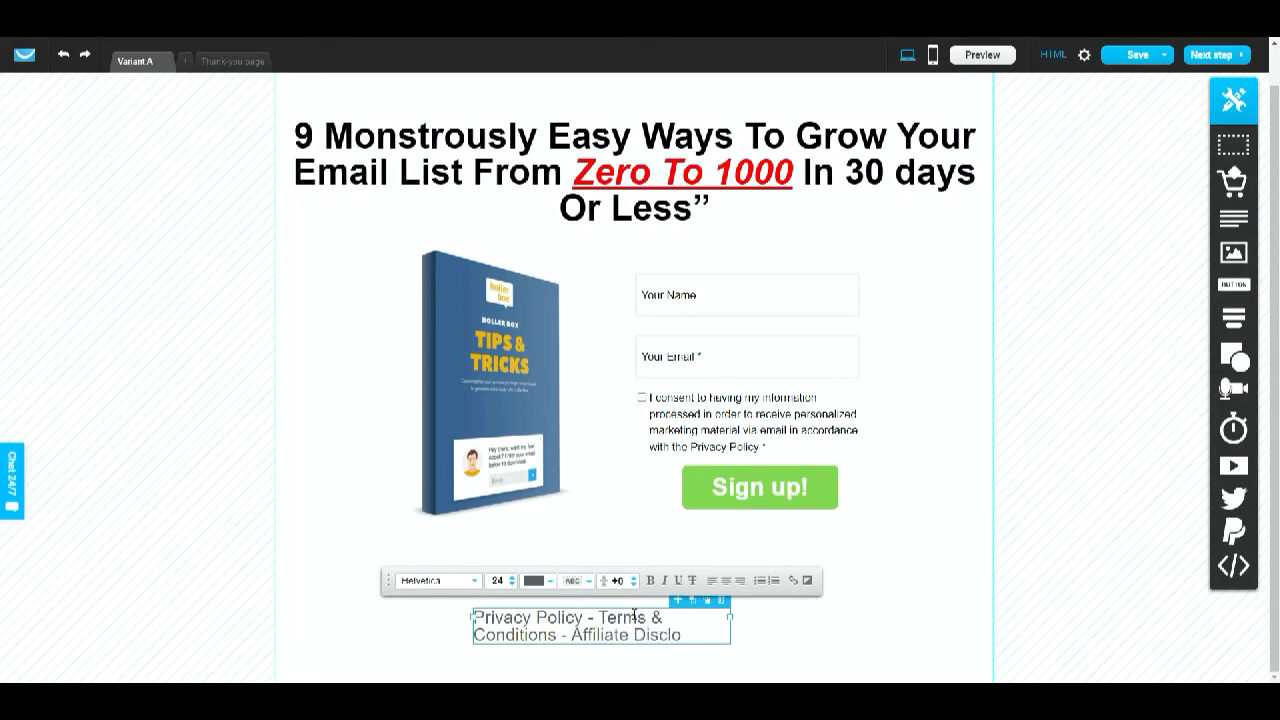
pyautogui.write('sure')
pyautogui.click(754, 628)
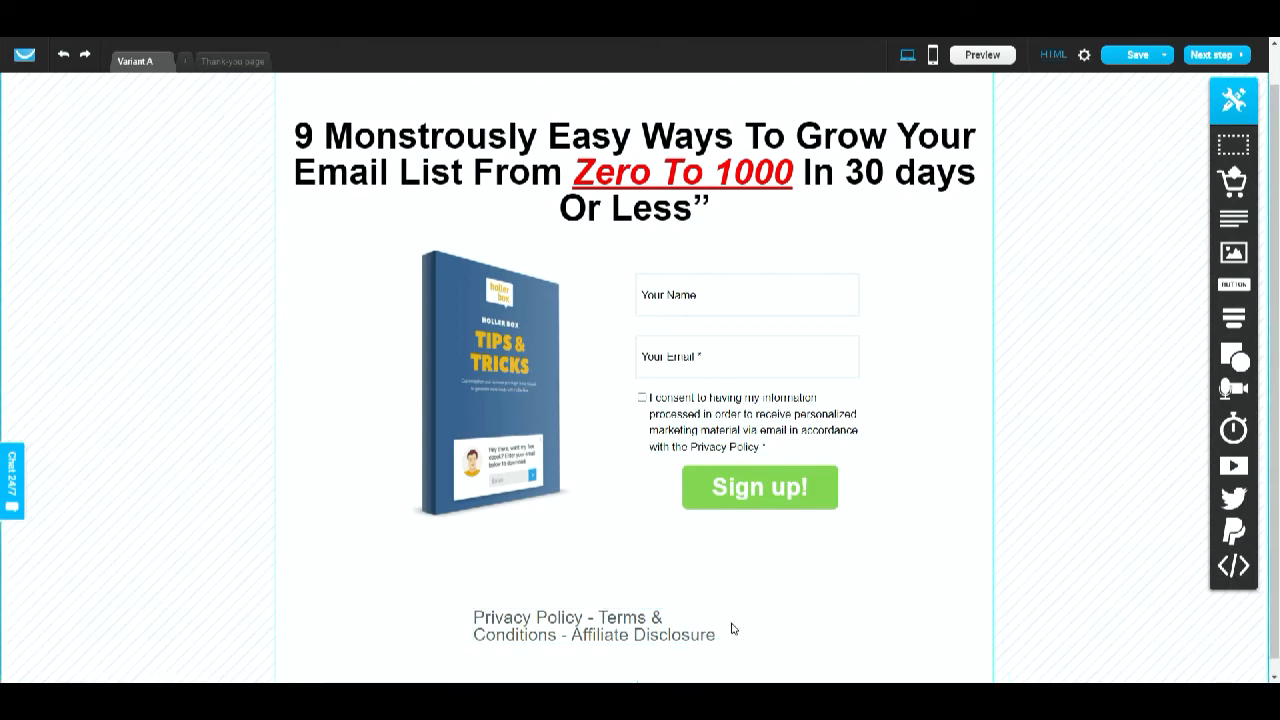
# - Widen the footer text box so the links fit on one line and shift it under the form
pyautogui.click(708, 631)
pyautogui.moveTo(731, 623); pyautogui.dragTo(922, 618)
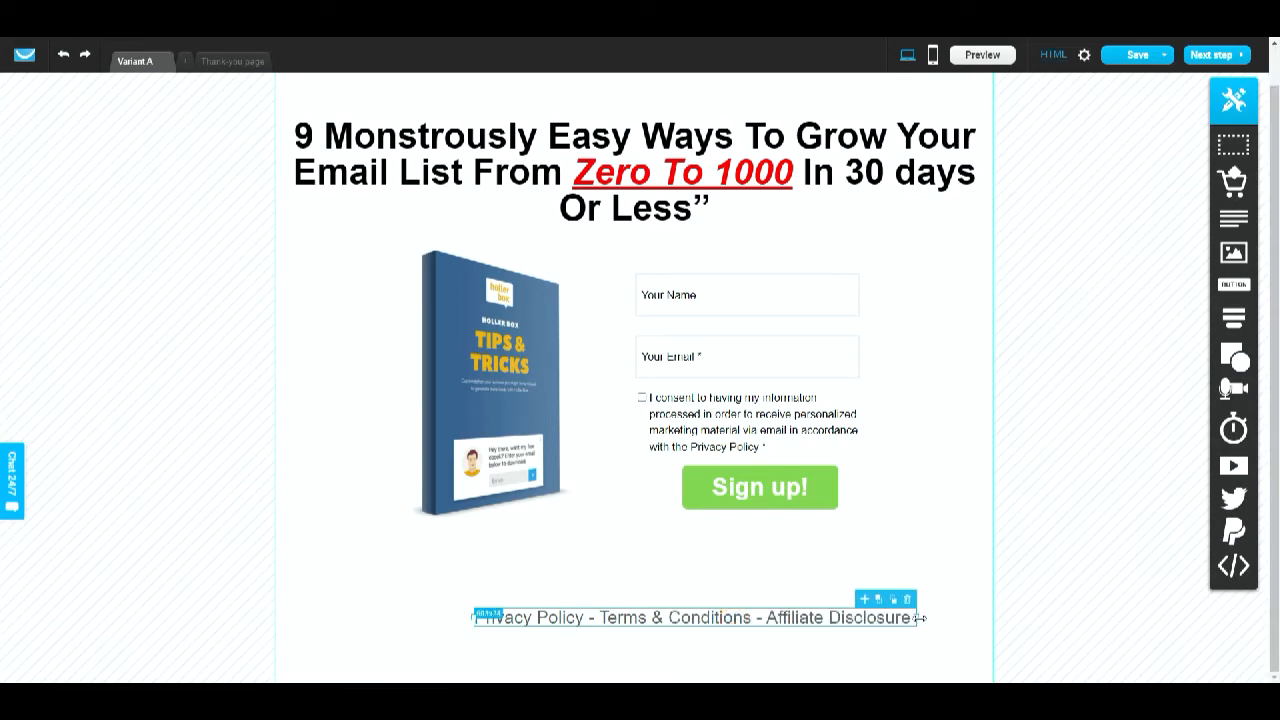
pyautogui.click(488, 571)
pyautogui.click(630, 617)
pyautogui.moveTo(630, 617); pyautogui.dragTo(572, 619)
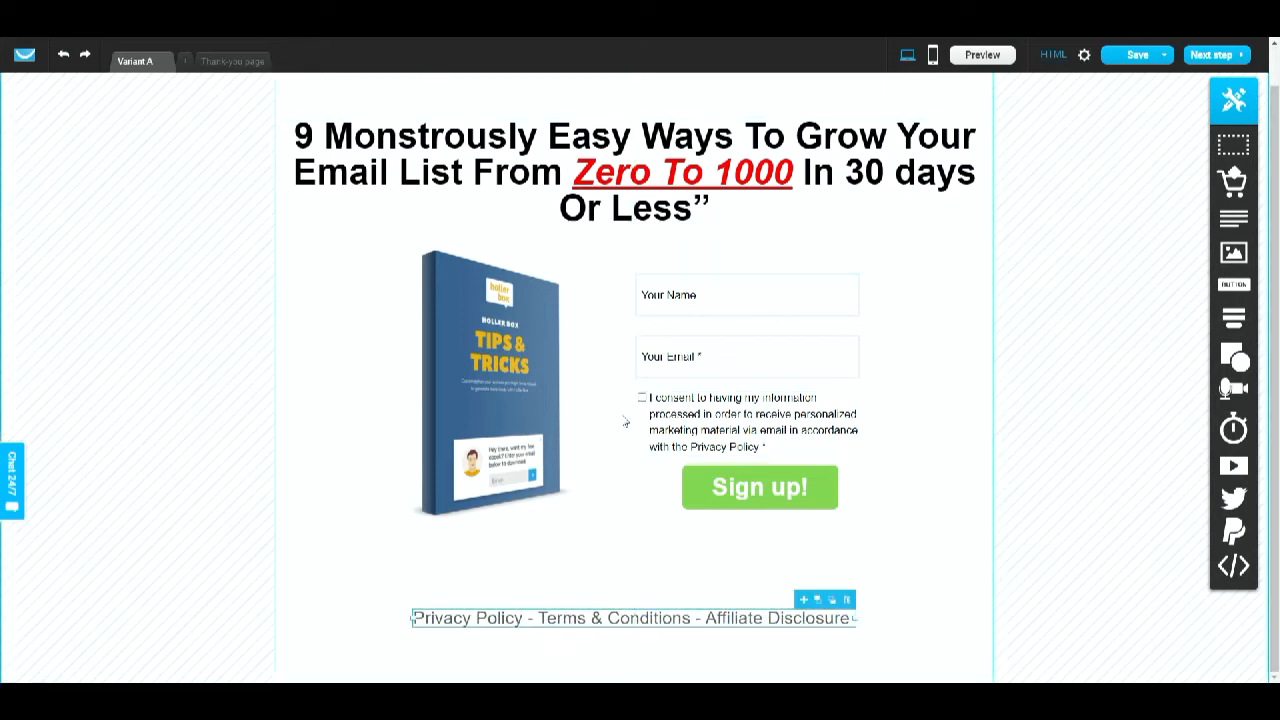
# - Center-align the footer links and reduce their font size to 15
pyautogui.doubleClick(789, 621)
pyautogui.click(546, 579)
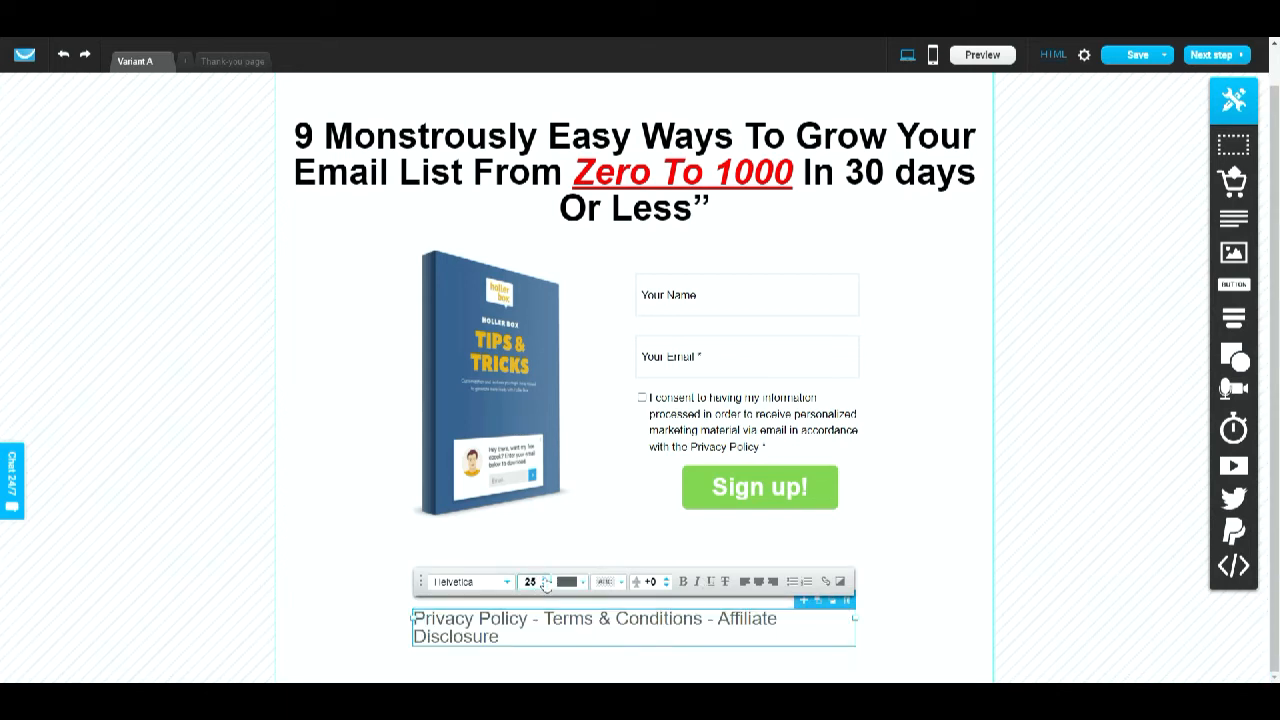
pyautogui.click(546, 586)
pyautogui.click(546, 586)
pyautogui.click(545, 586)
pyautogui.click(544, 587)
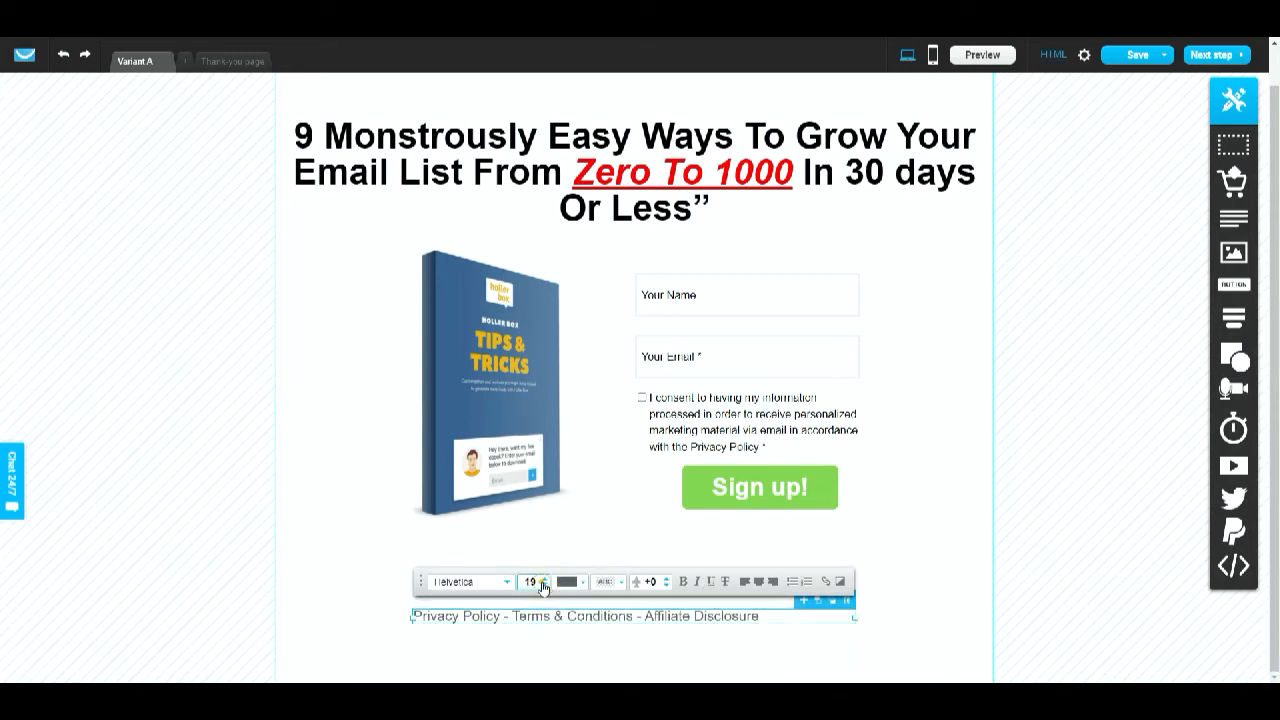
pyautogui.click(545, 586)
pyautogui.click(545, 586)
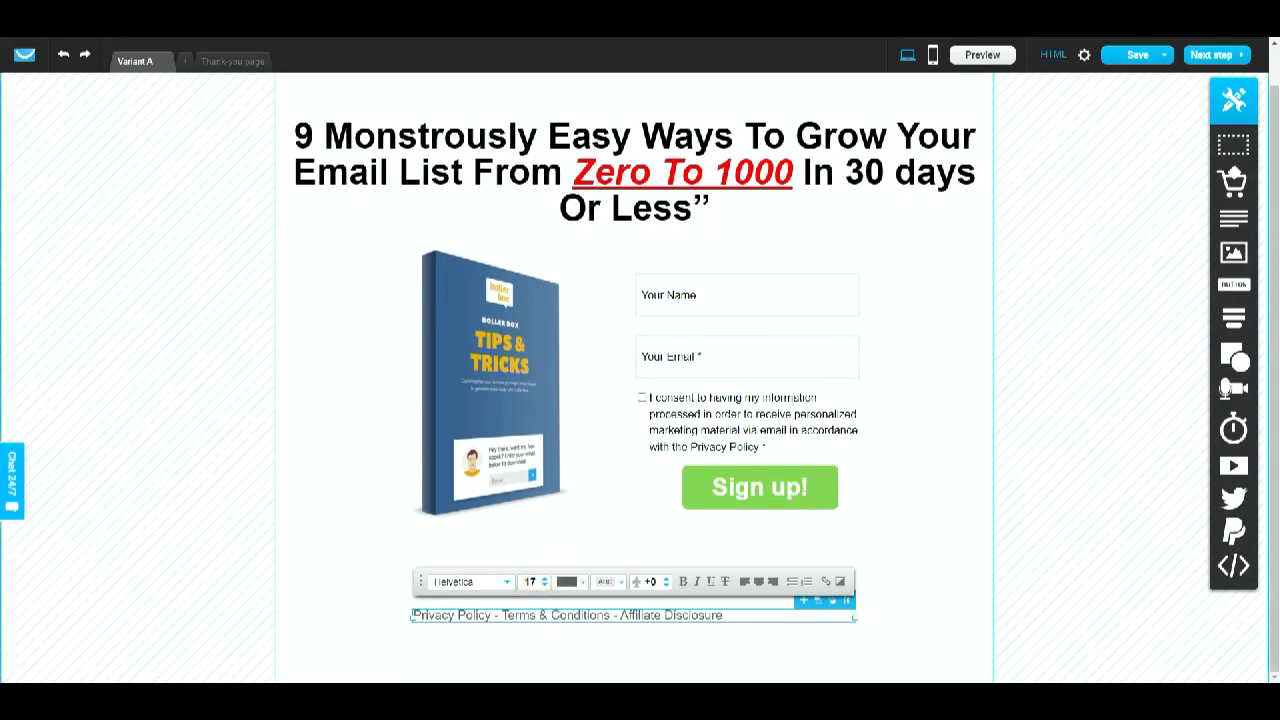
pyautogui.tripleClick(729, 614)
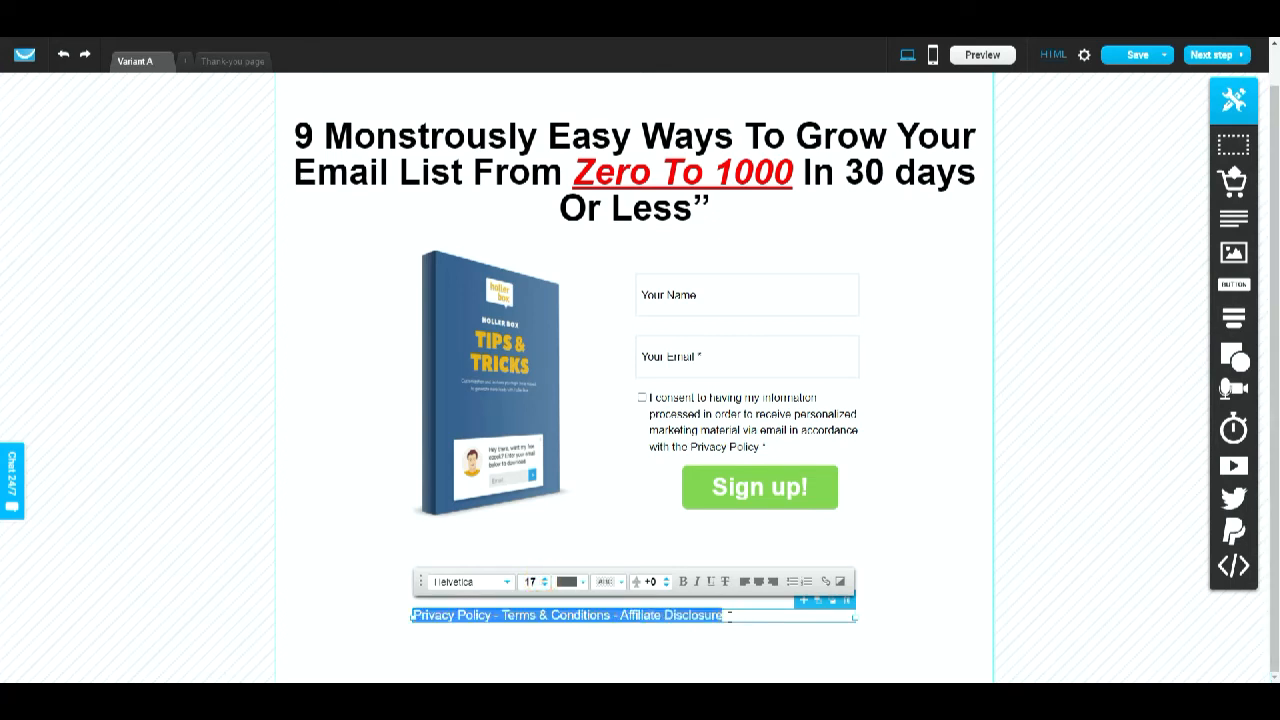
pyautogui.click(758, 581)
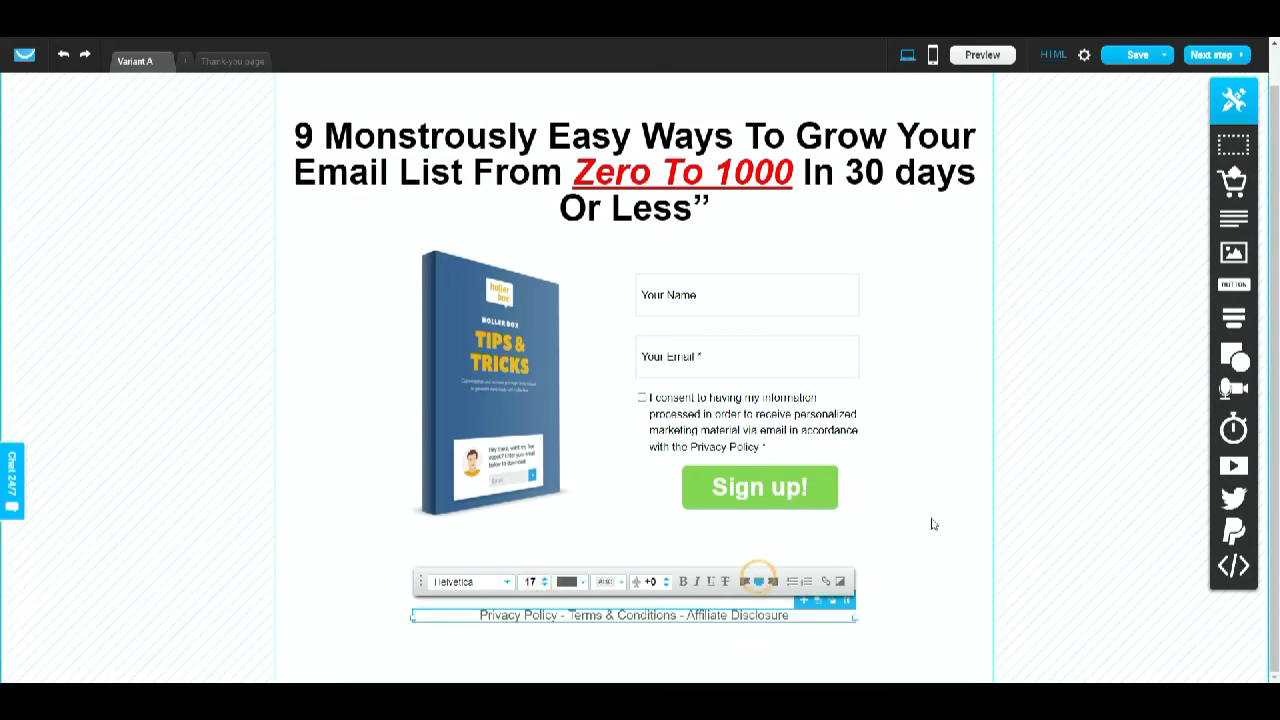
pyautogui.click(544, 585)
pyautogui.click(545, 586)
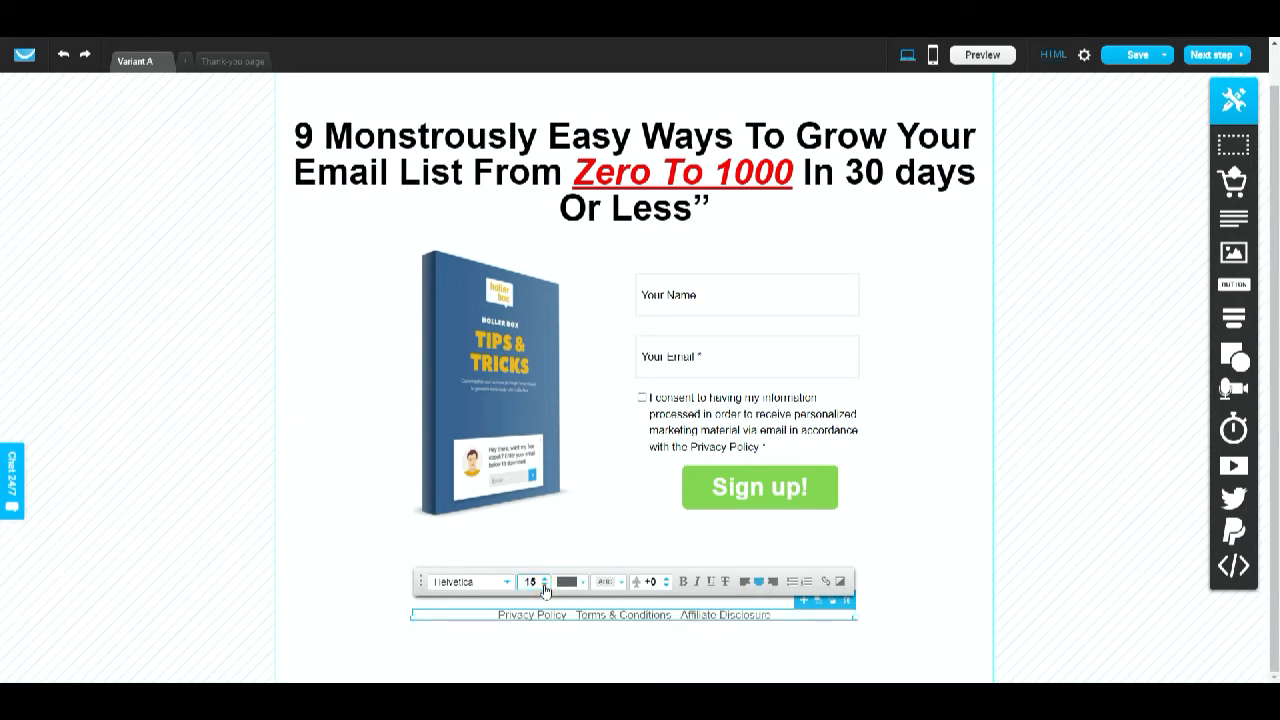
# - Move the footer links up to sit just below the sign-up form
pyautogui.click(931, 484)
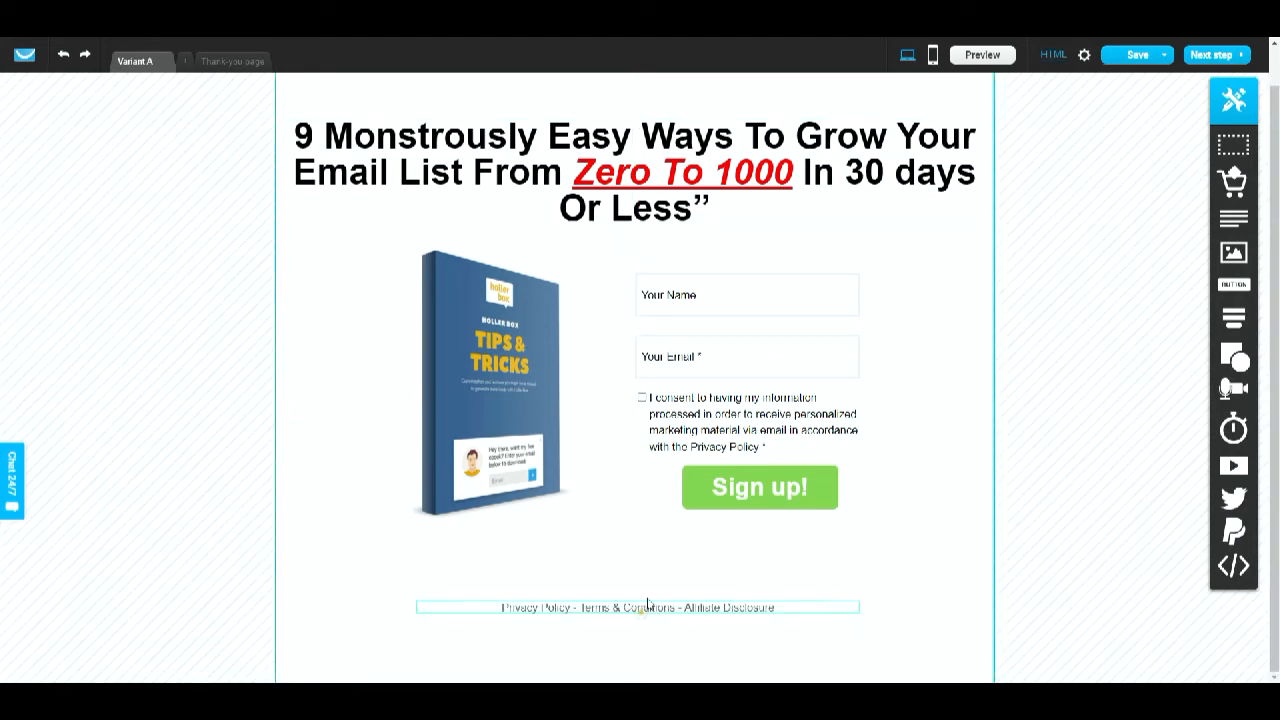
pyautogui.moveTo(647, 604); pyautogui.dragTo(645, 570)
pyautogui.click(947, 549)
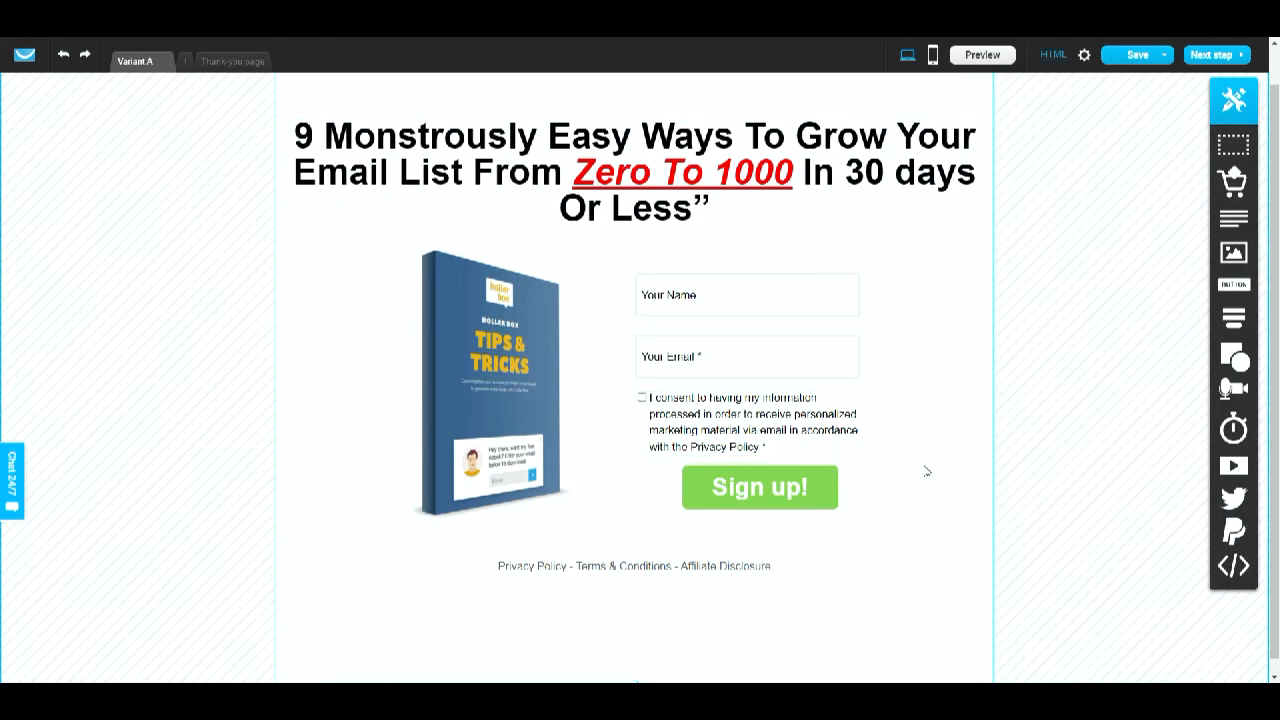
# - Switch the page to its mobile version, agreeing to create the mobile variant
pyautogui.click(931, 55)
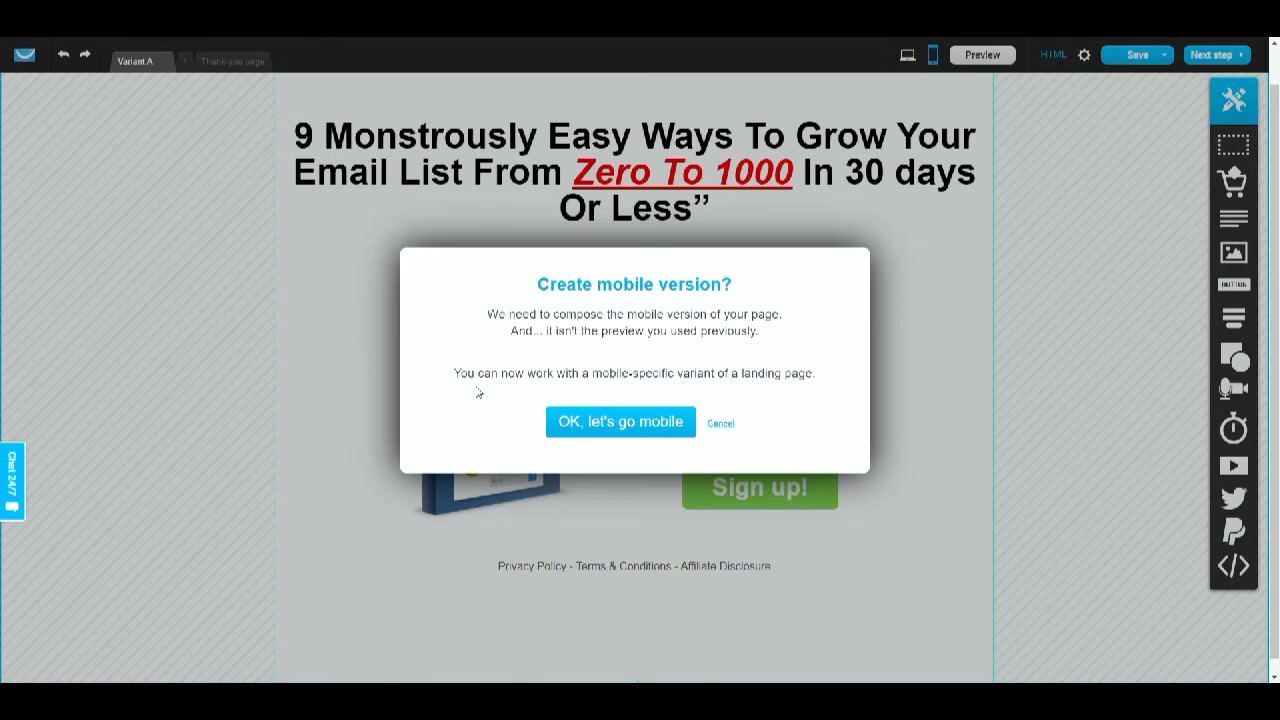
pyautogui.click(614, 432)
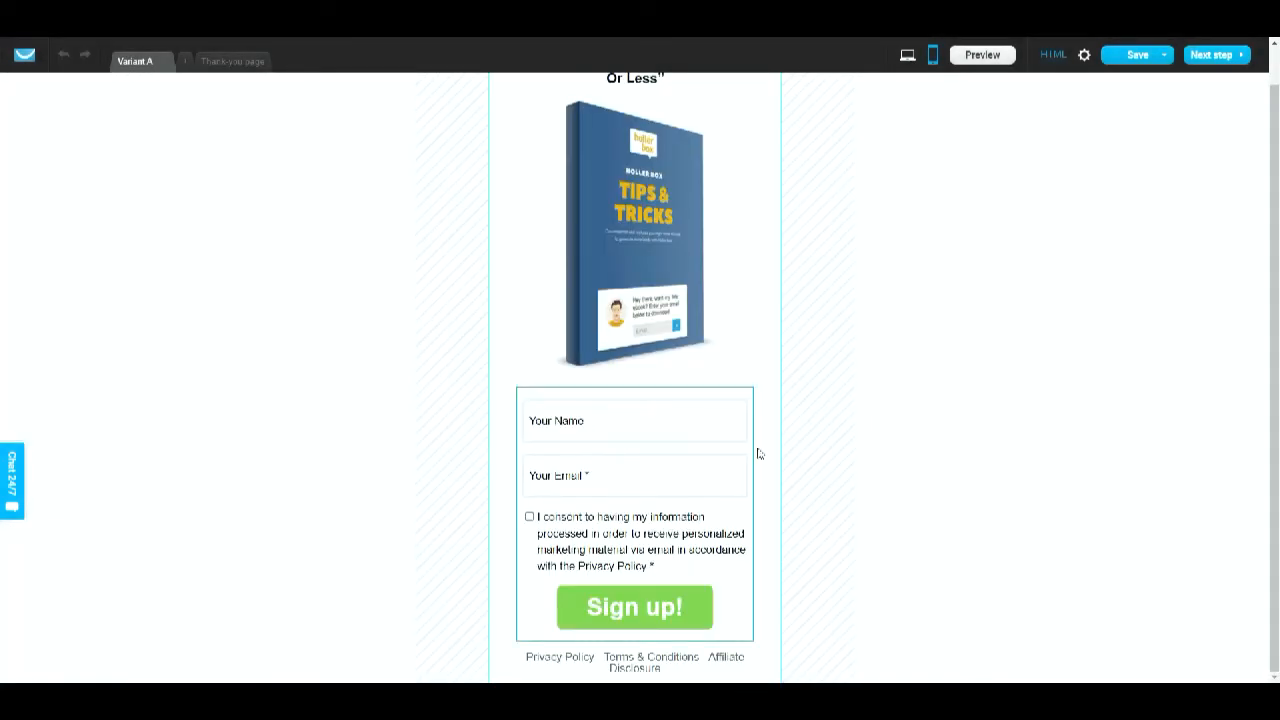
pyautogui.scroll(1, 823, 448)
pyautogui.scroll(-1, 823, 448)
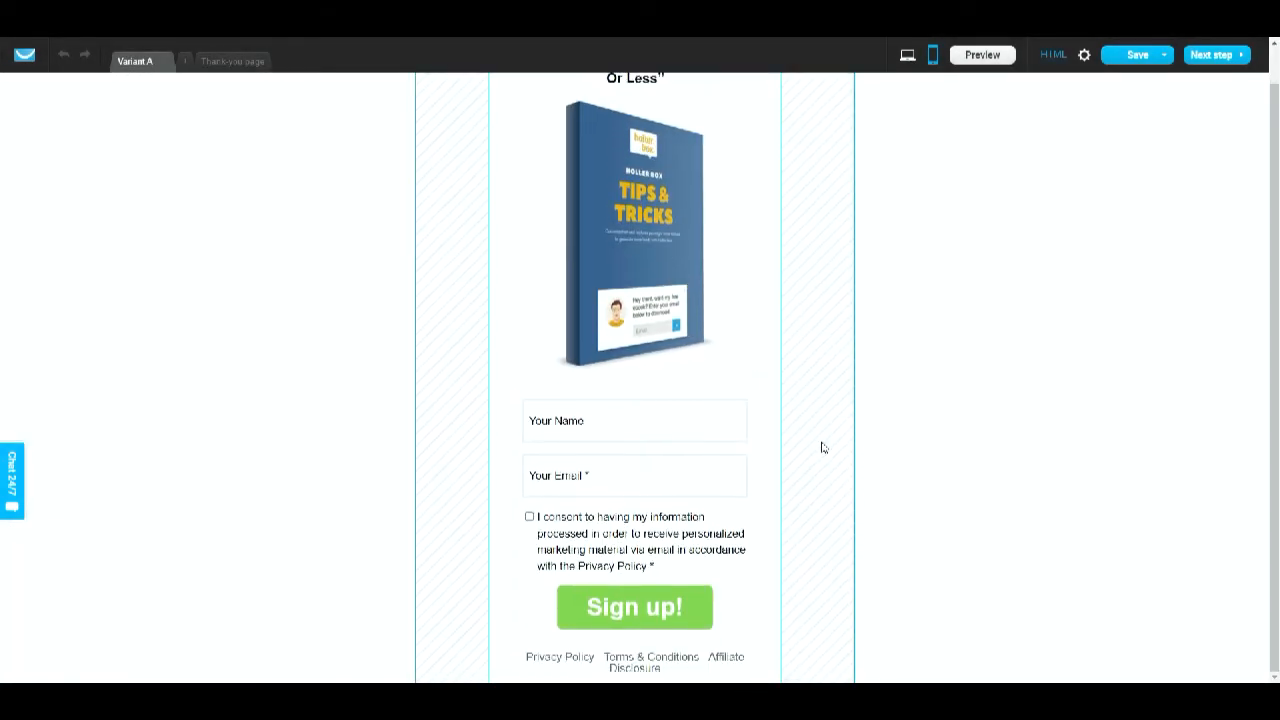
pyautogui.scroll(1, 823, 448)
# - Shrink the ebook image in the mobile layout and keep it centred under the headline
pyautogui.click(630, 273)
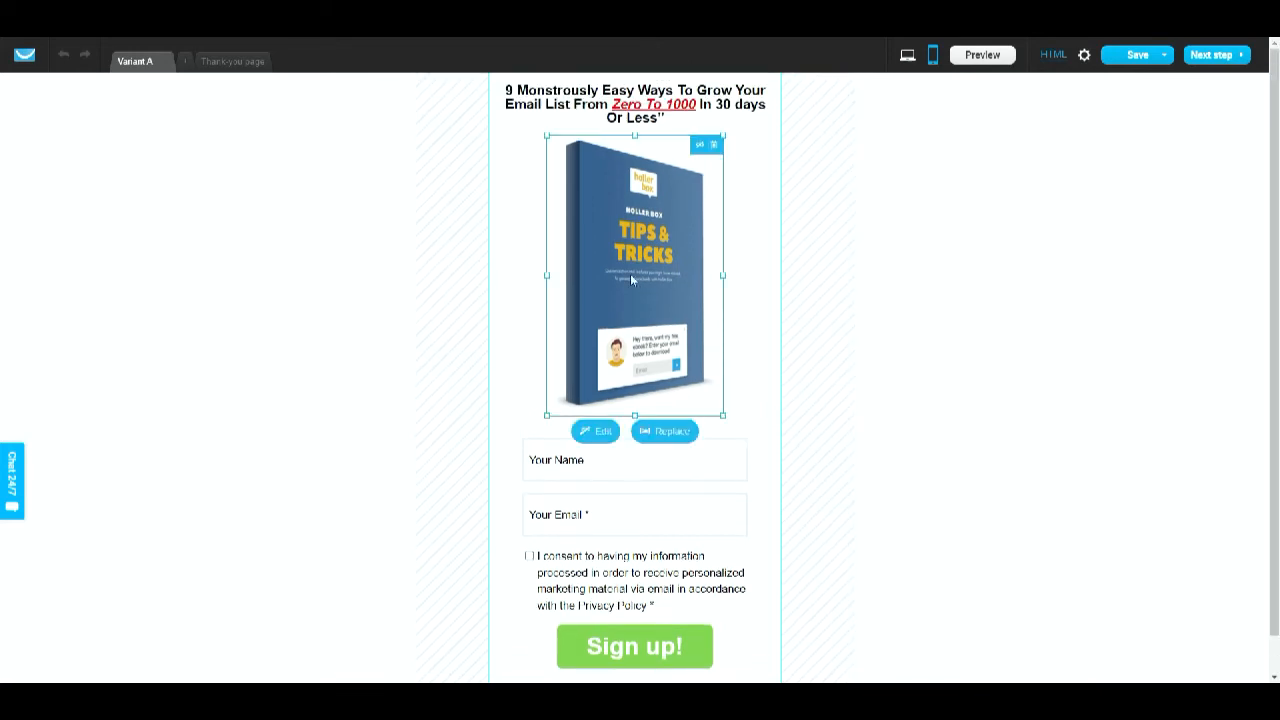
pyautogui.moveTo(546, 415); pyautogui.dragTo(603, 324)
pyautogui.moveTo(673, 246); pyautogui.dragTo(646, 241)
pyautogui.click(645, 242)
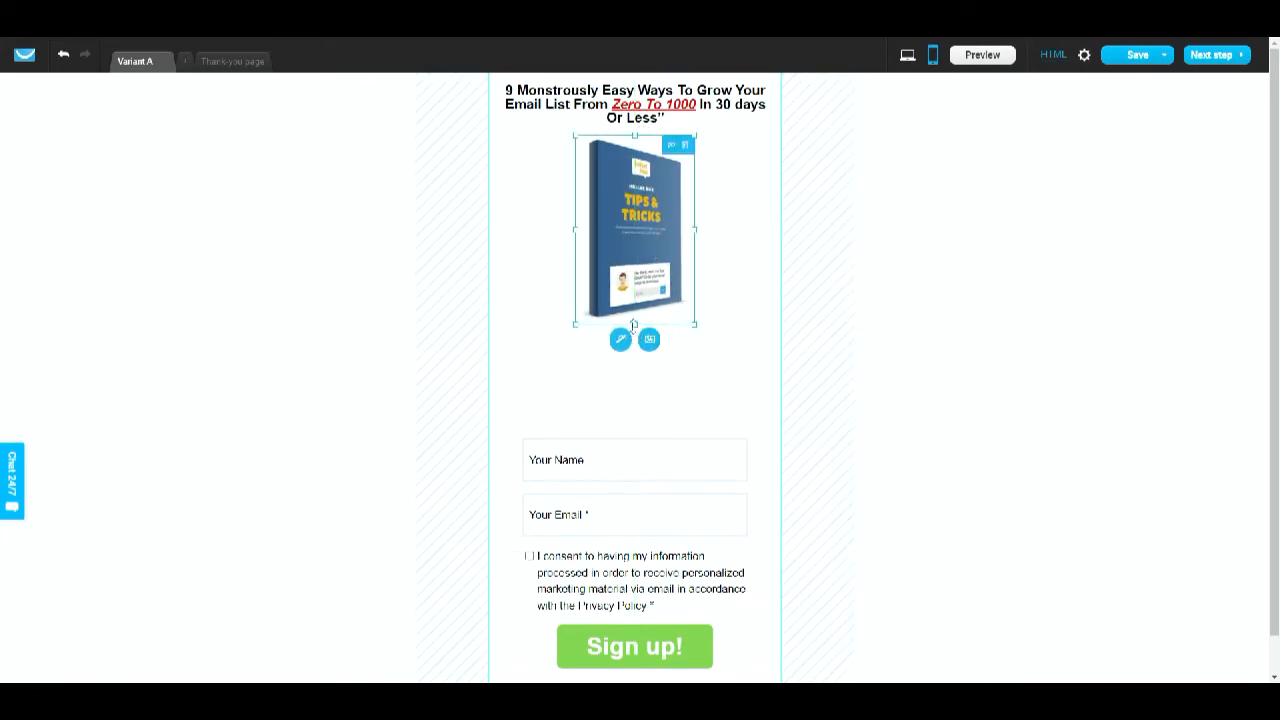
pyautogui.moveTo(633, 324); pyautogui.dragTo(633, 302)
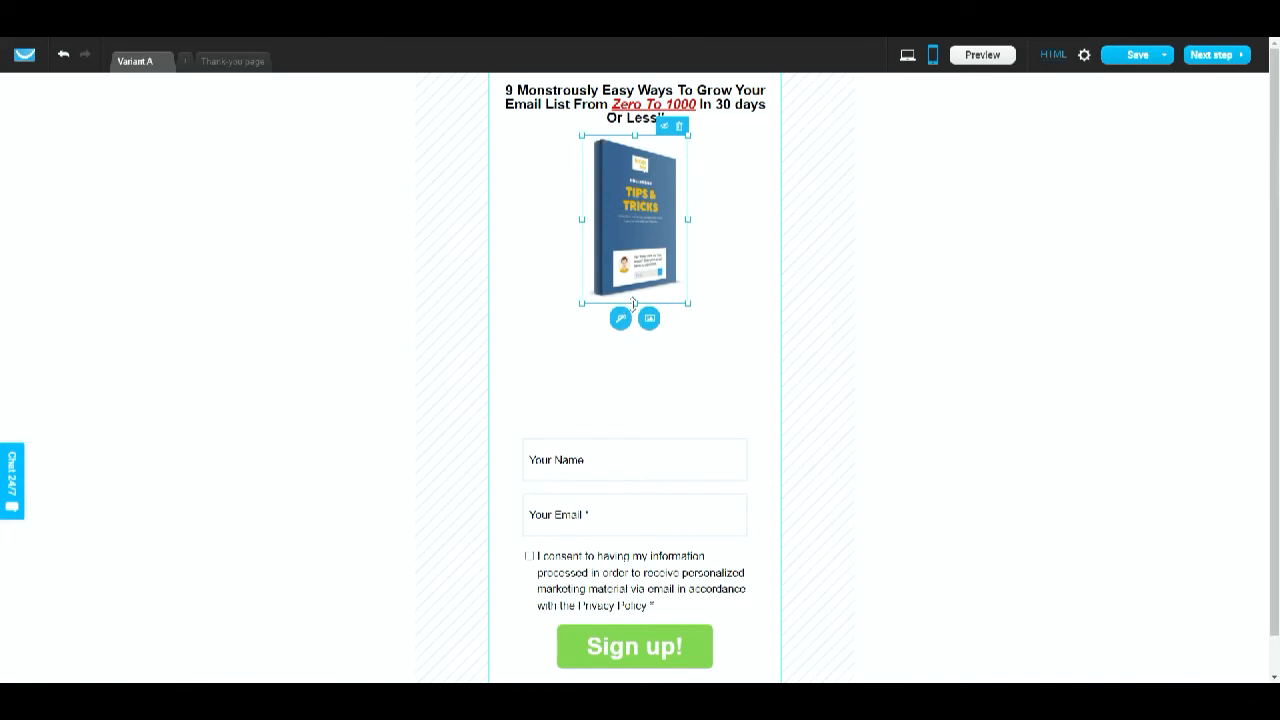
# - Increase the mobile headline's font size by a few points
pyautogui.doubleClick(630, 90)
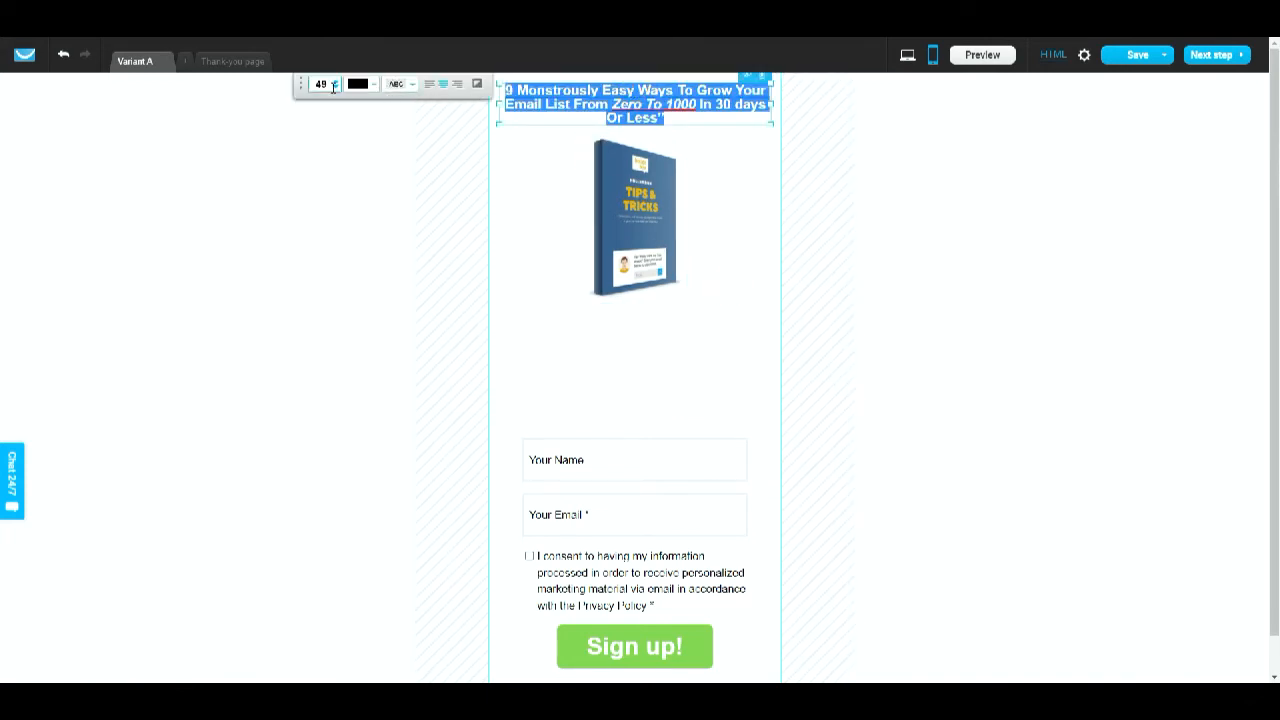
pyautogui.click(336, 84)
pyautogui.click(336, 84)
pyautogui.click(336, 84)
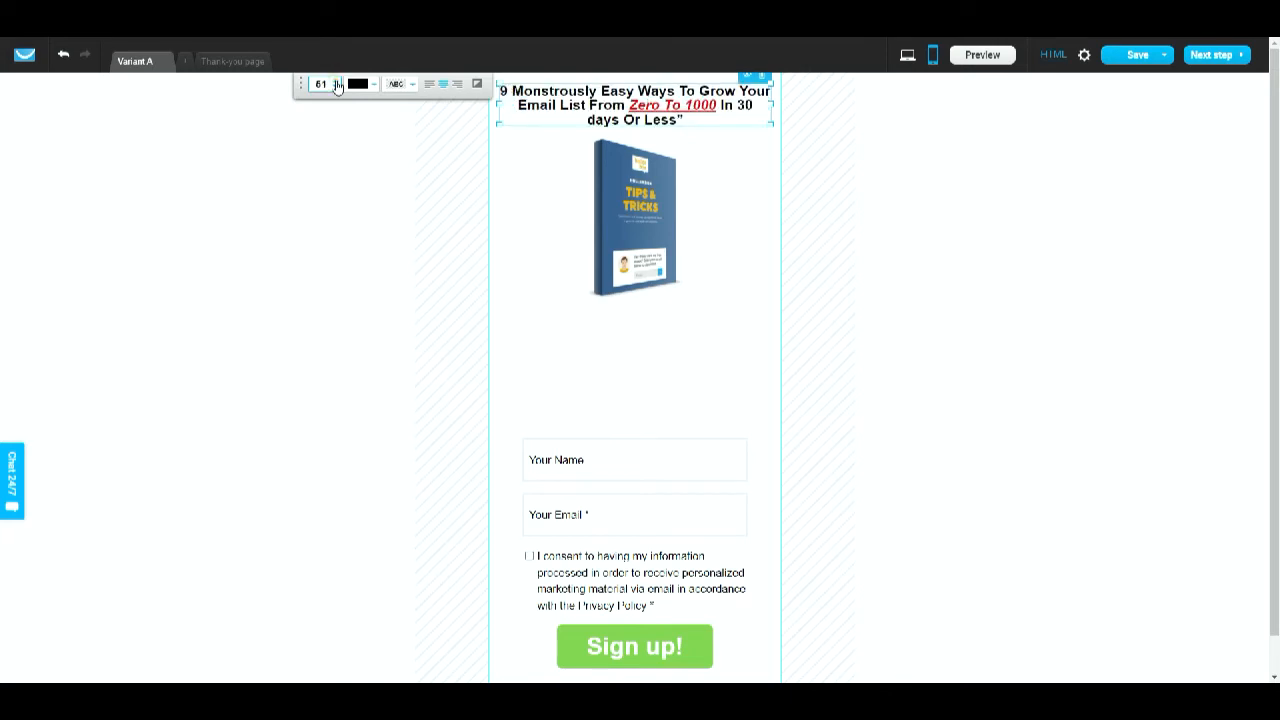
pyautogui.click(336, 84)
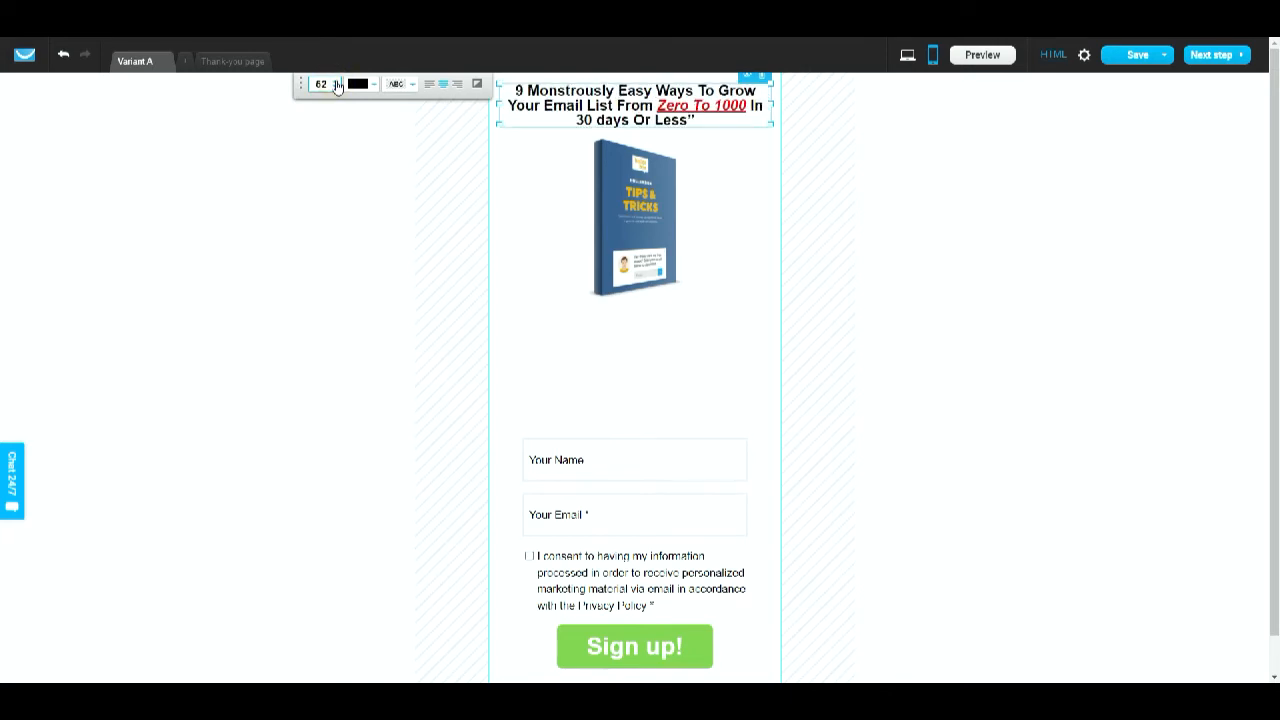
pyautogui.click(336, 84)
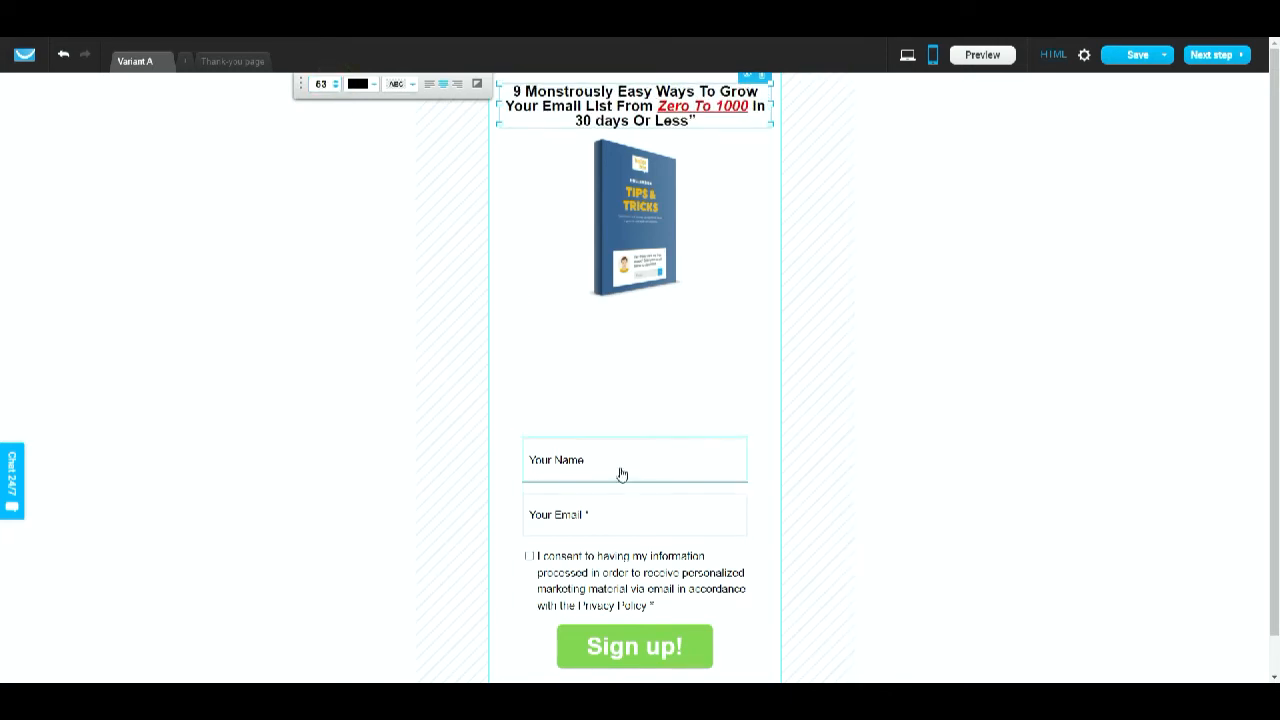
# - Move the sign-up form and the footer links up to close the gaps in the mobile layout
pyautogui.moveTo(643, 432); pyautogui.dragTo(643, 320)
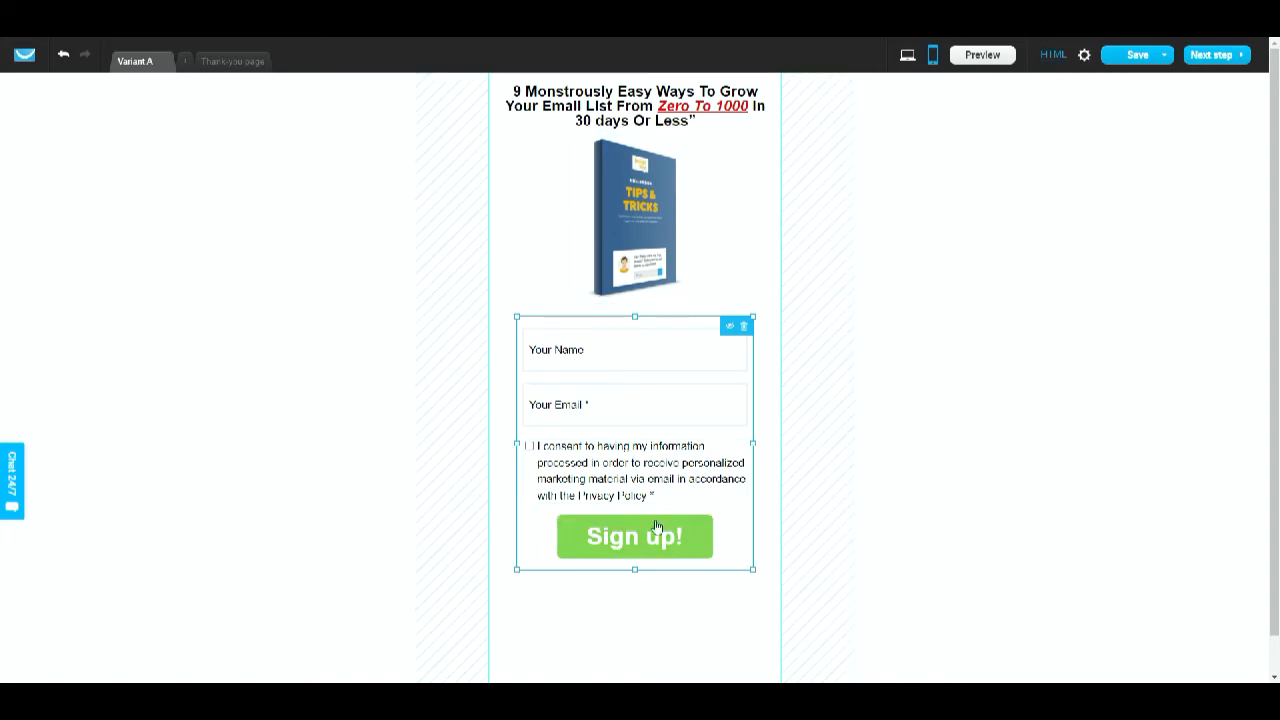
pyautogui.scroll(-1, 670, 623)
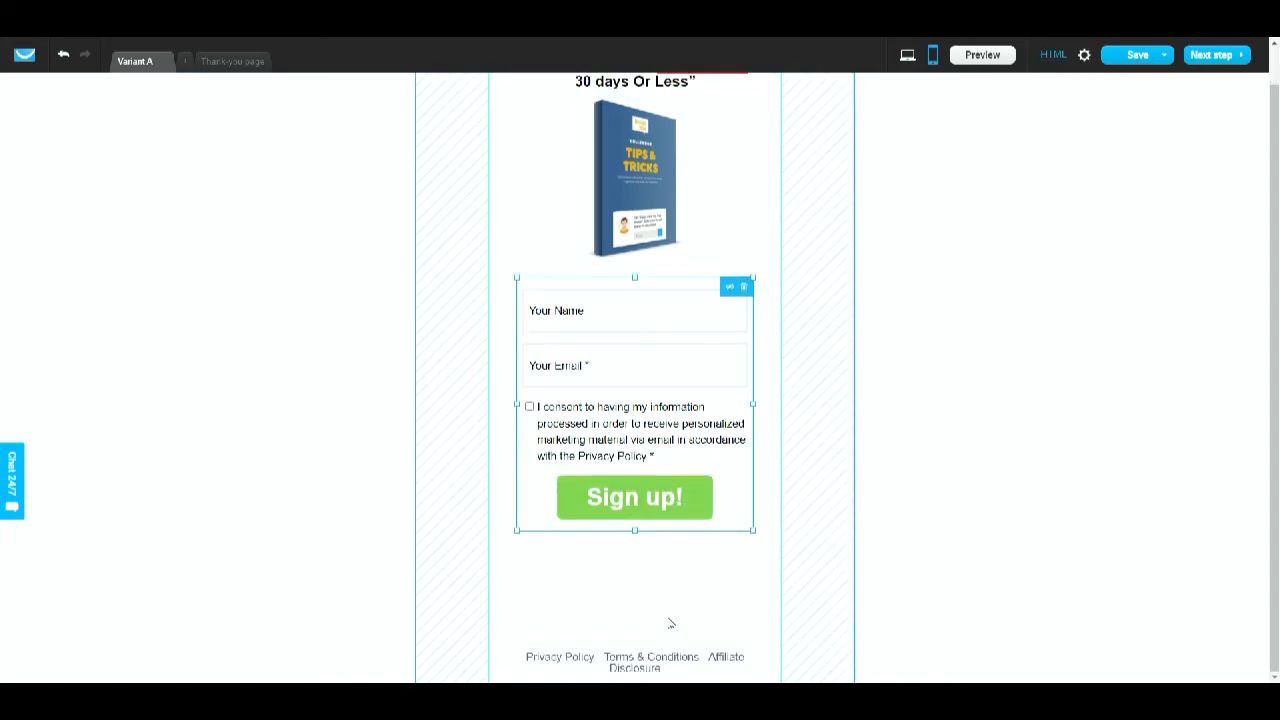
pyautogui.moveTo(642, 652); pyautogui.dragTo(650, 557)
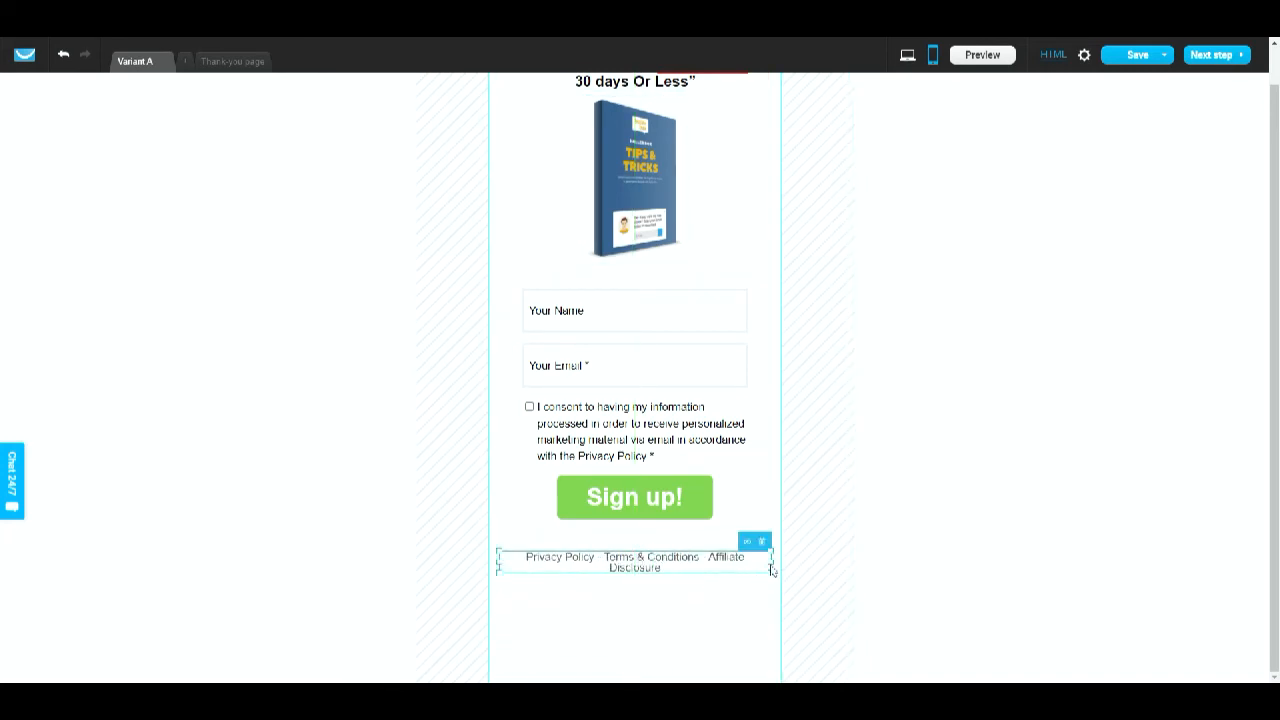
# - Reduce the mobile footer links' font size so they fit on one line
pyautogui.doubleClick(724, 571)
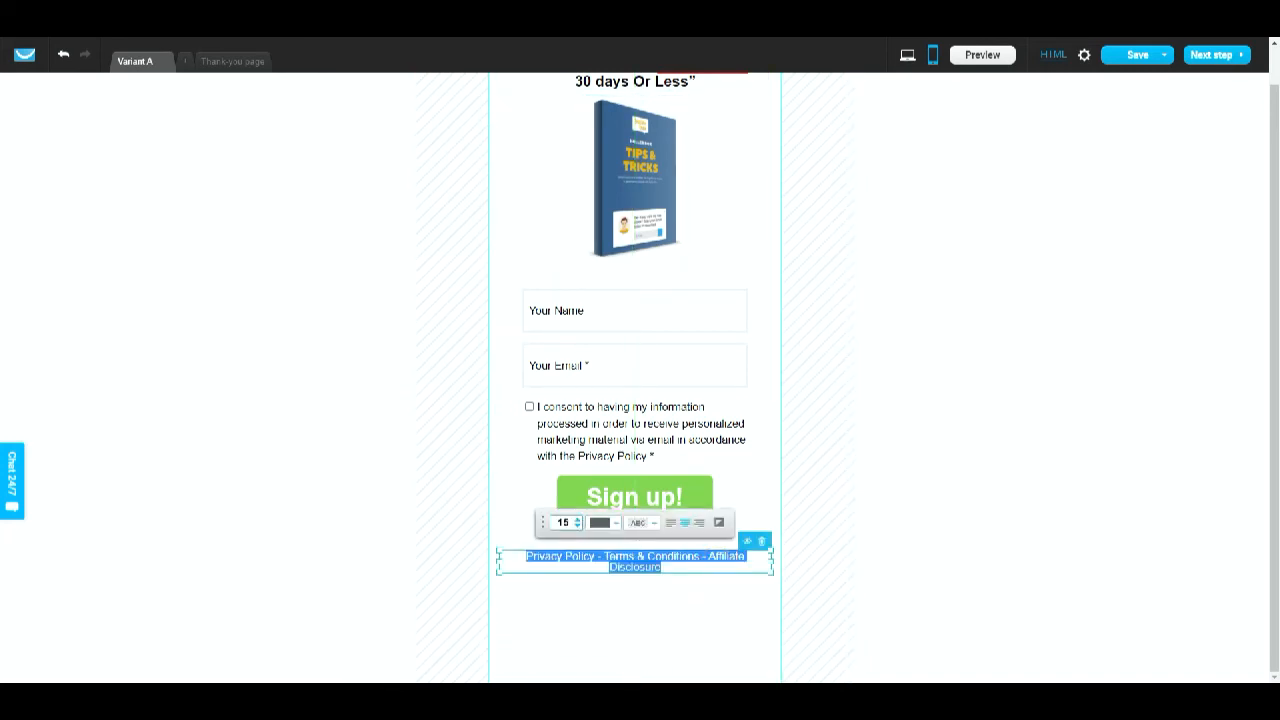
pyautogui.click(577, 526)
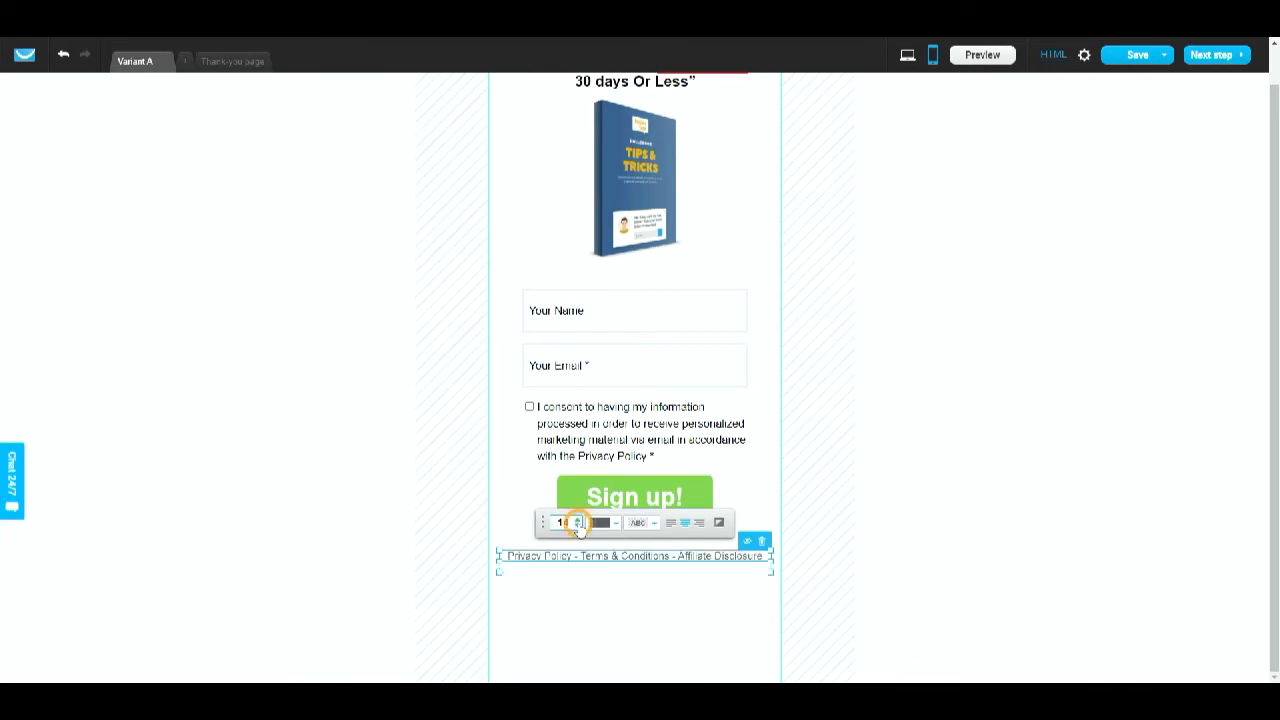
pyautogui.click(617, 647)
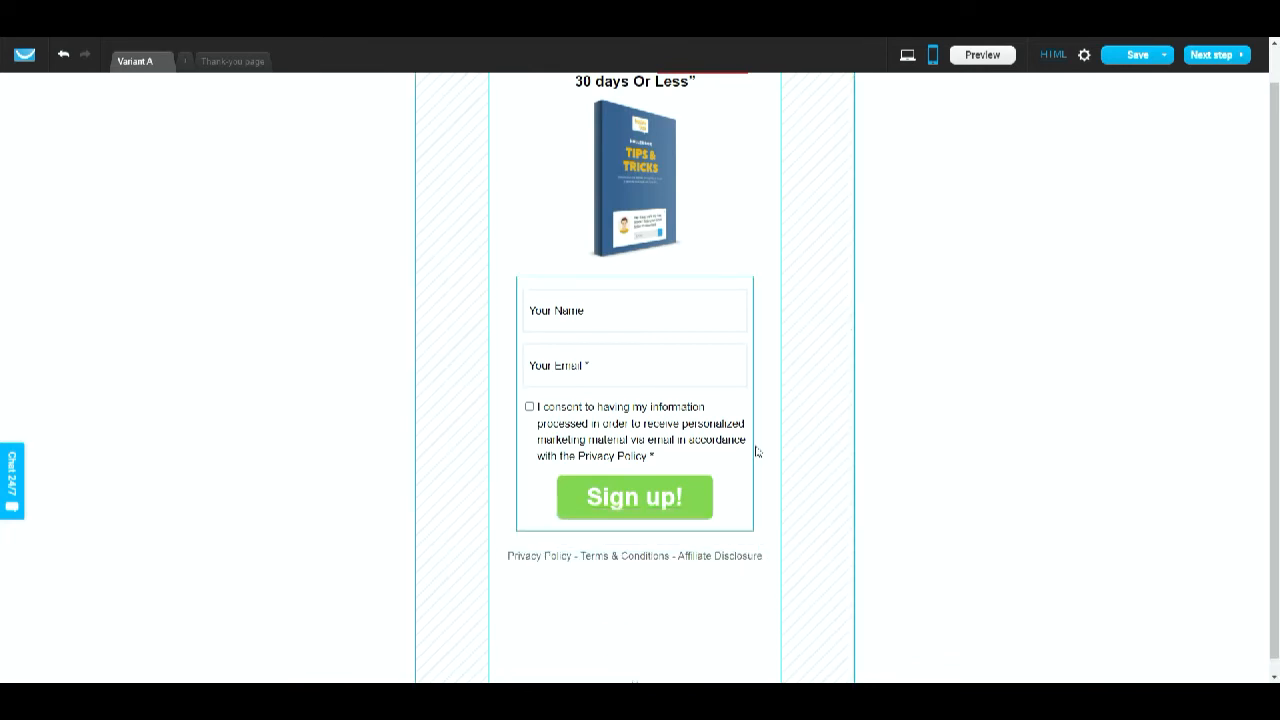
# - Return to the desktop view of the landing page
pyautogui.scroll(1, 756, 451)
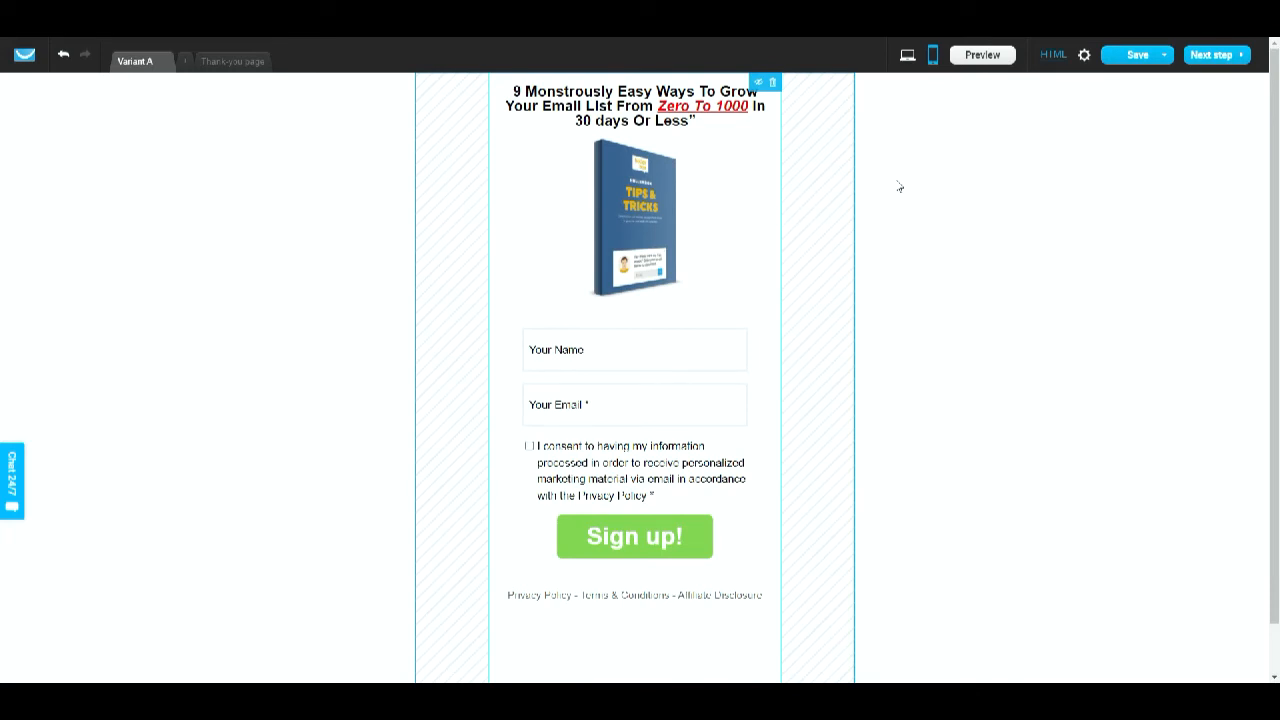
pyautogui.click(907, 57)
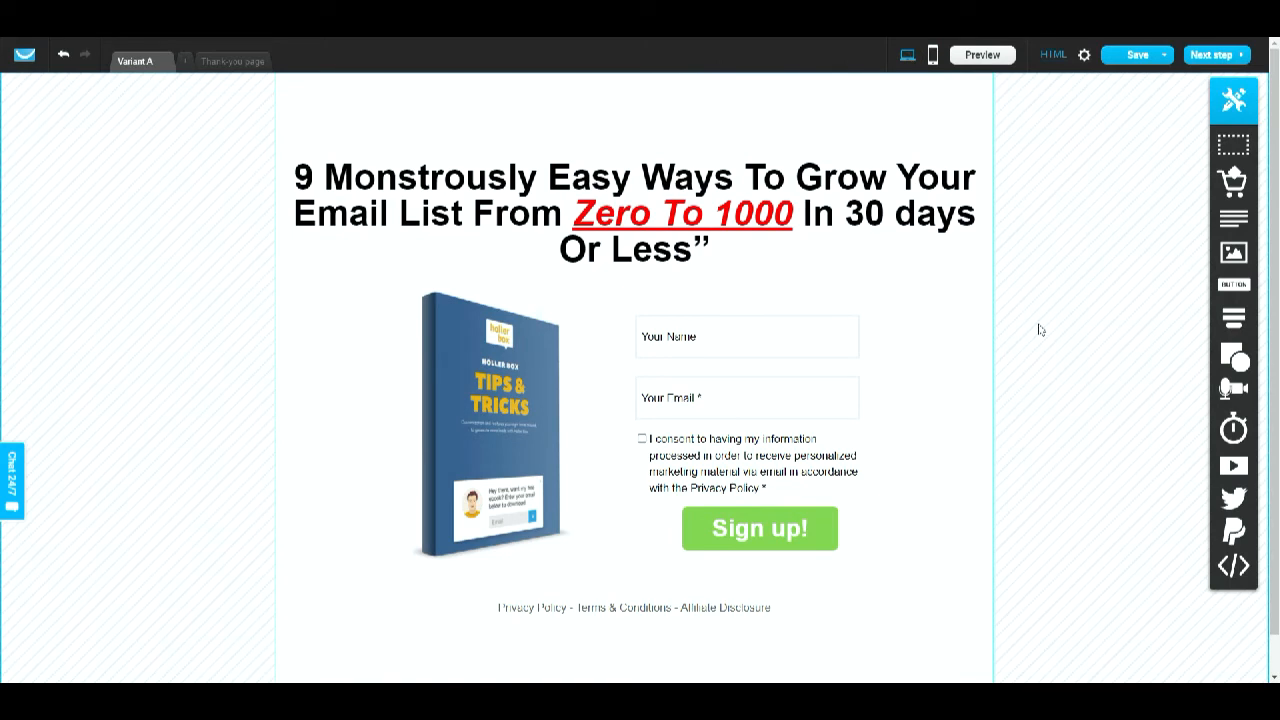
# - Open the thank-you page and delete the brand logo at its top
pyautogui.click(234, 63)
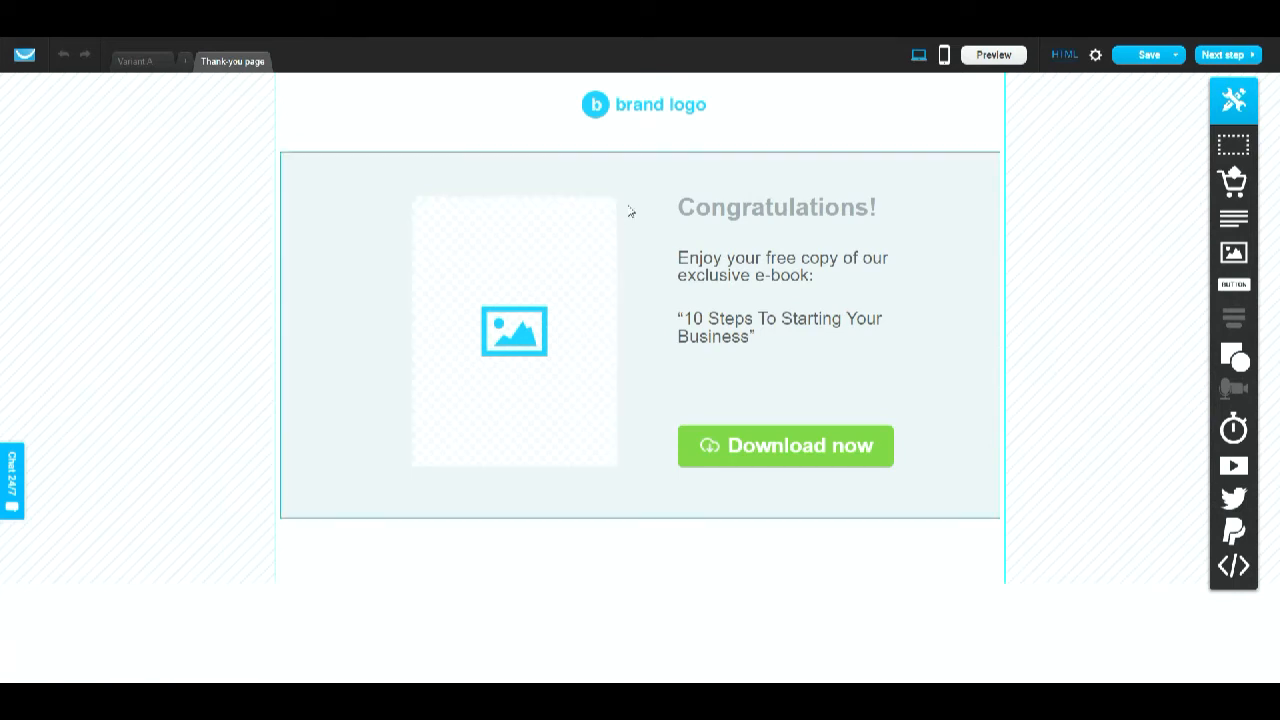
pyautogui.click(651, 105)
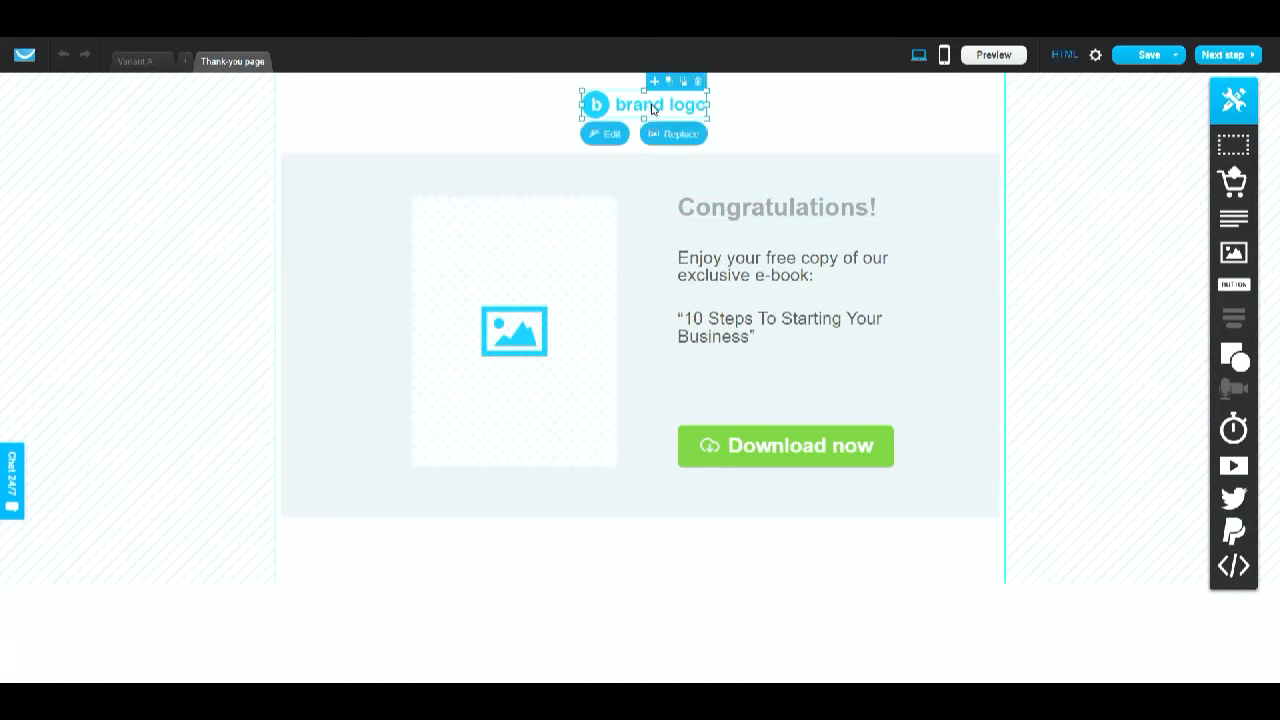
pyautogui.click(699, 82)
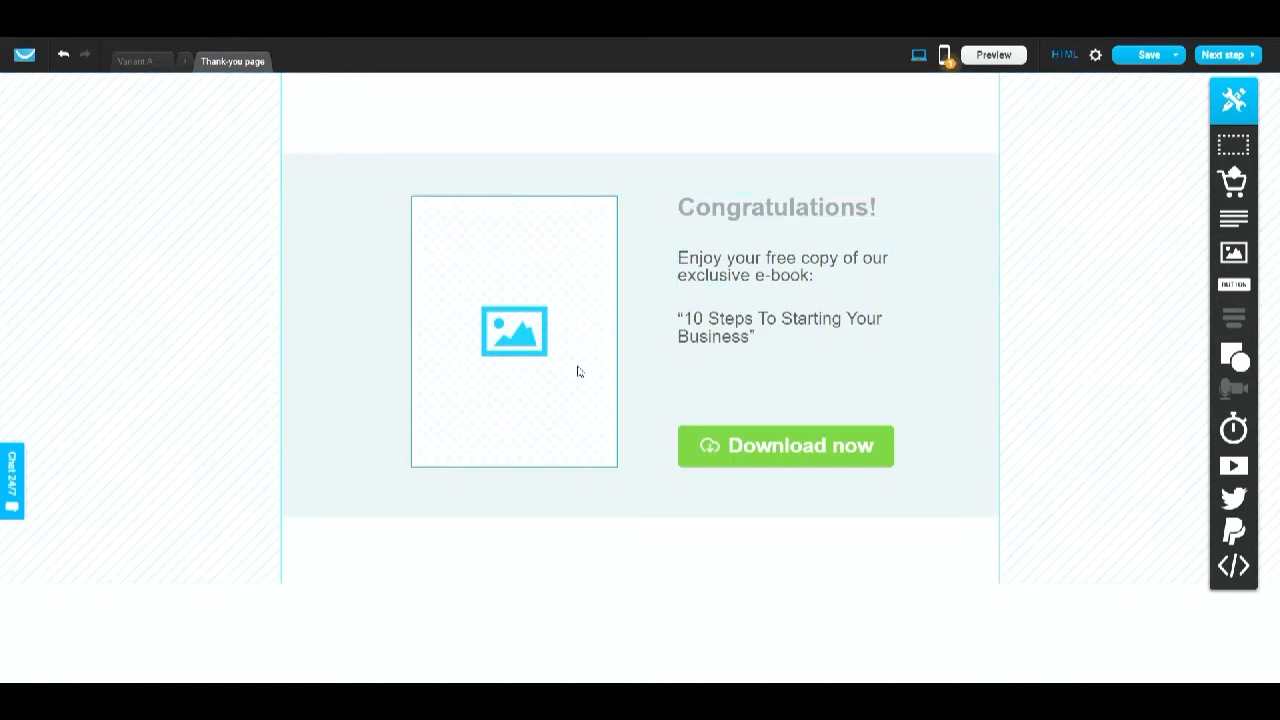
# - Replace the thank-you page's image placeholder with the ebook cover image from My files
pyautogui.click(549, 334)
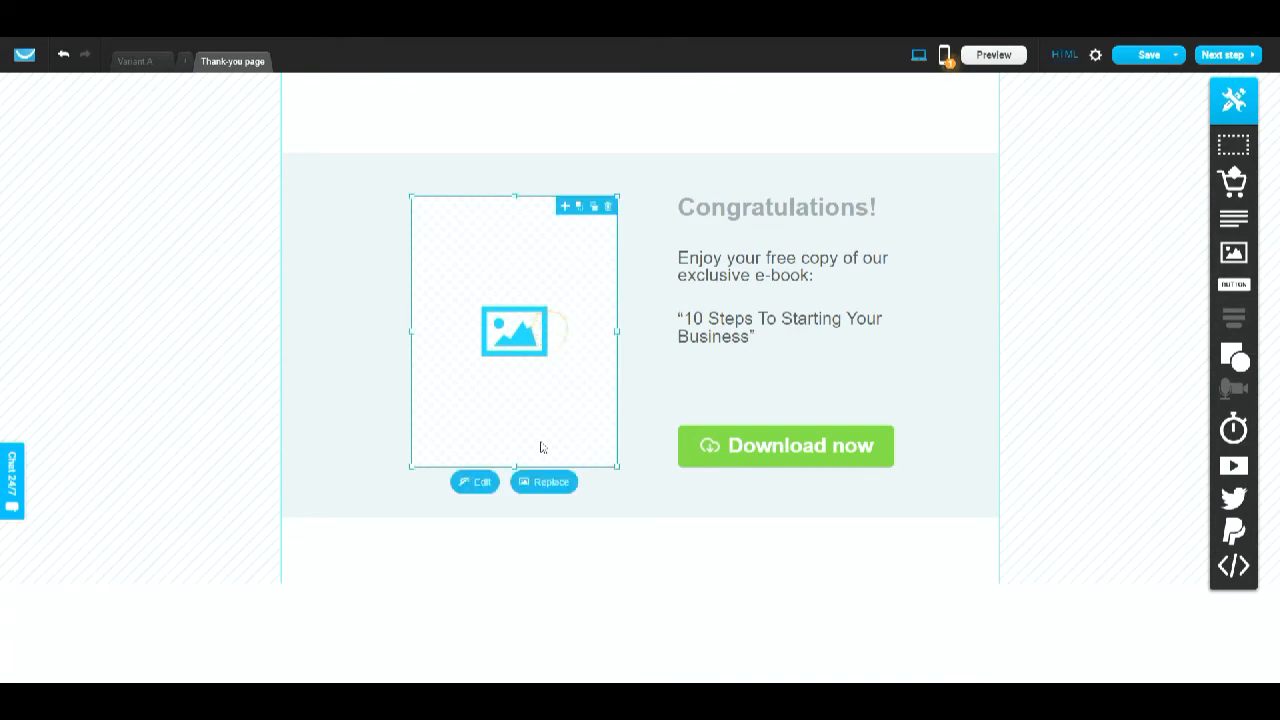
pyautogui.click(545, 488)
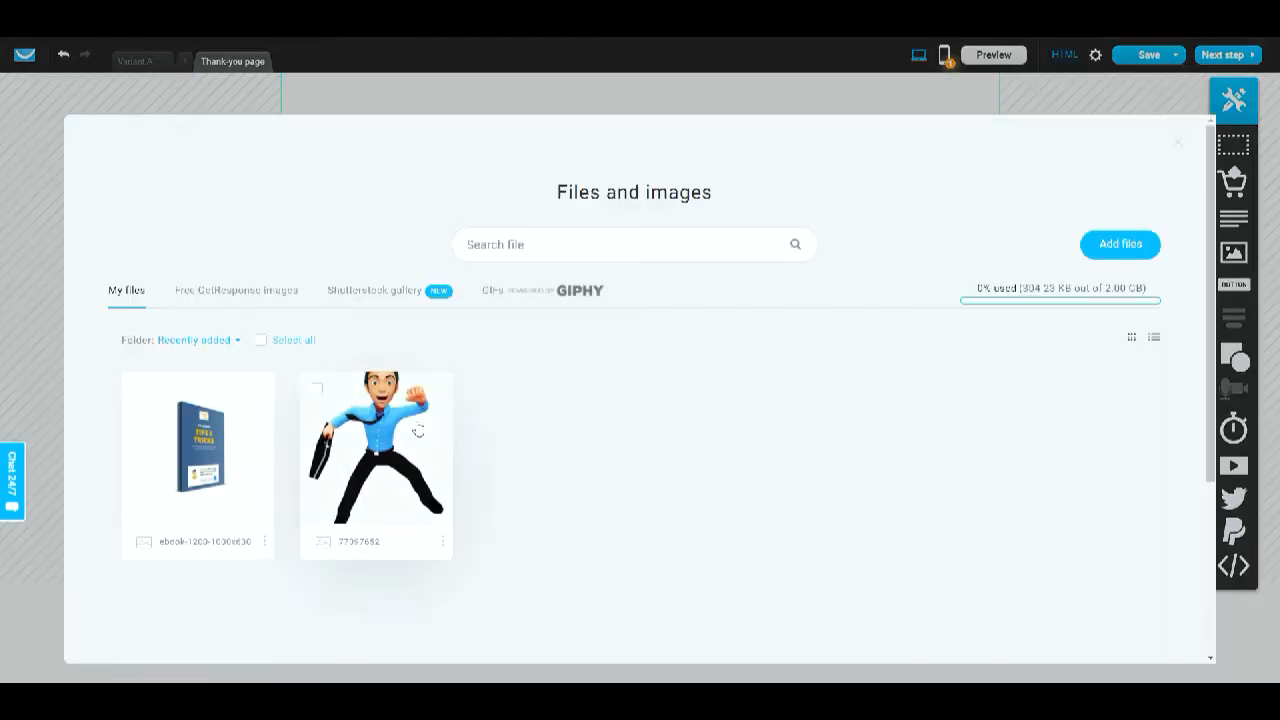
pyautogui.click(139, 390)
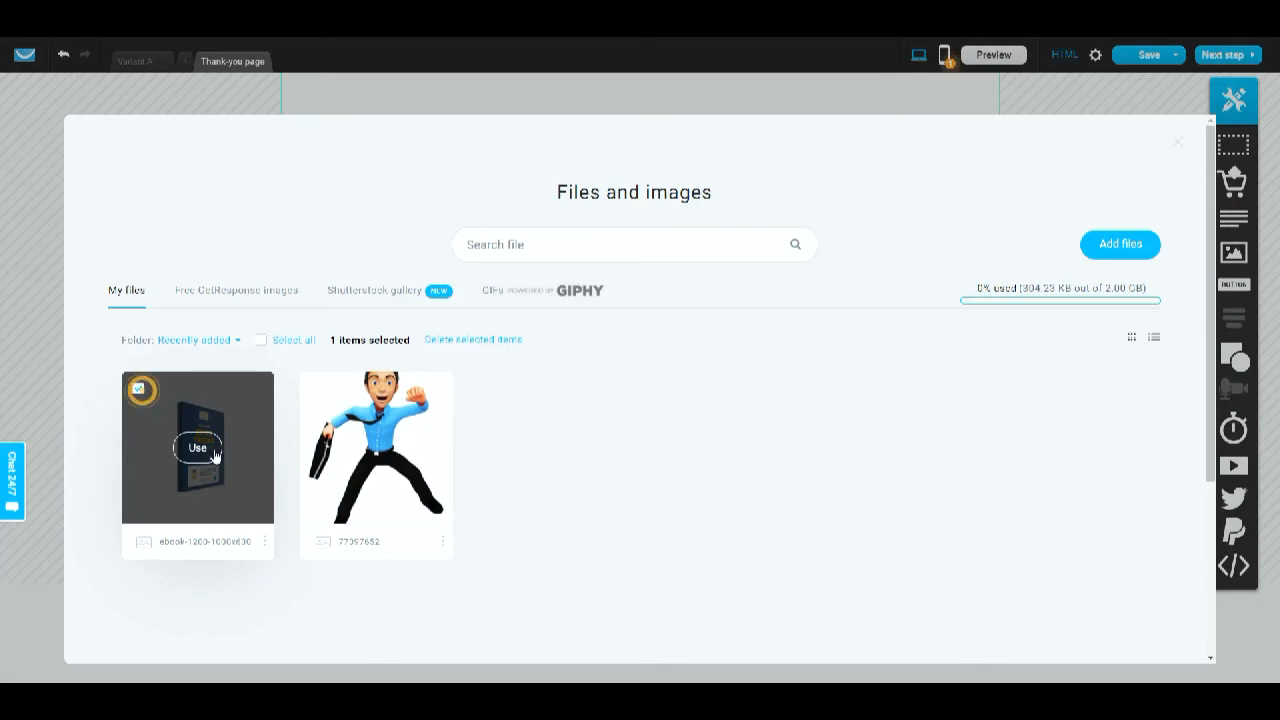
pyautogui.click(213, 452)
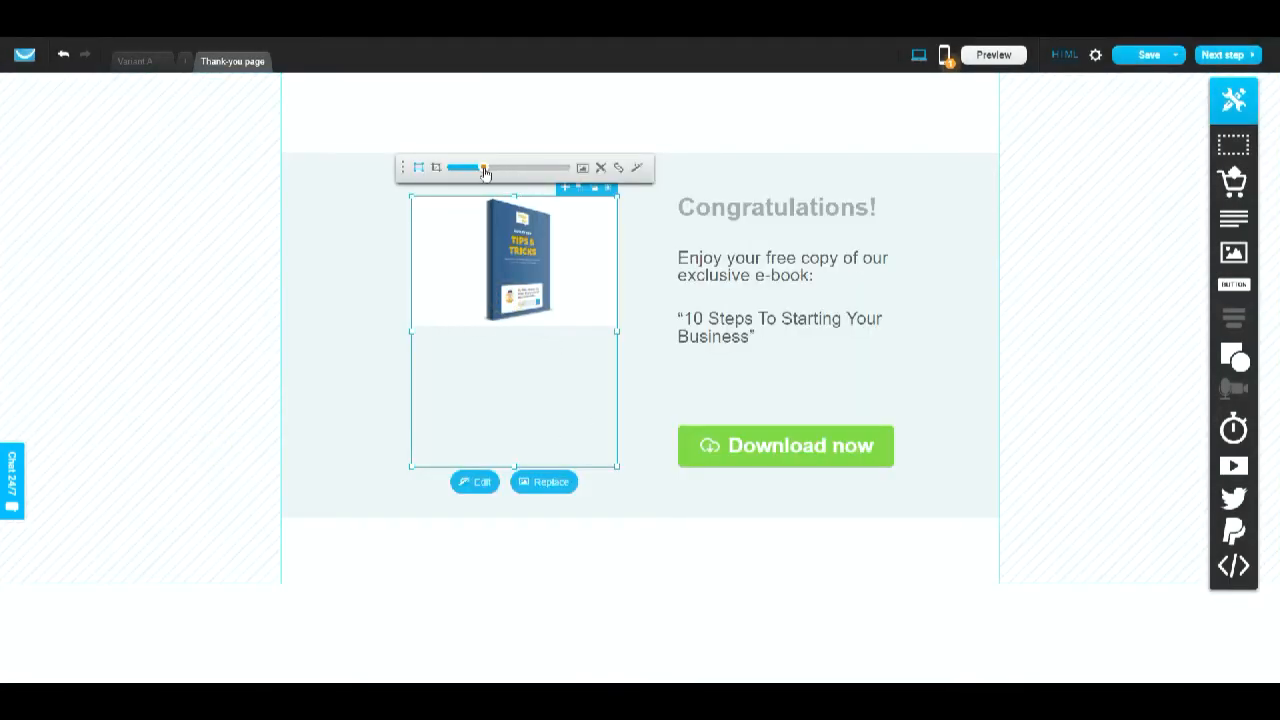
# - Zoom the ebook image and reposition it within its frame
pyautogui.moveTo(484, 167); pyautogui.dragTo(511, 175)
pyautogui.moveTo(556, 266); pyautogui.dragTo(556, 354)
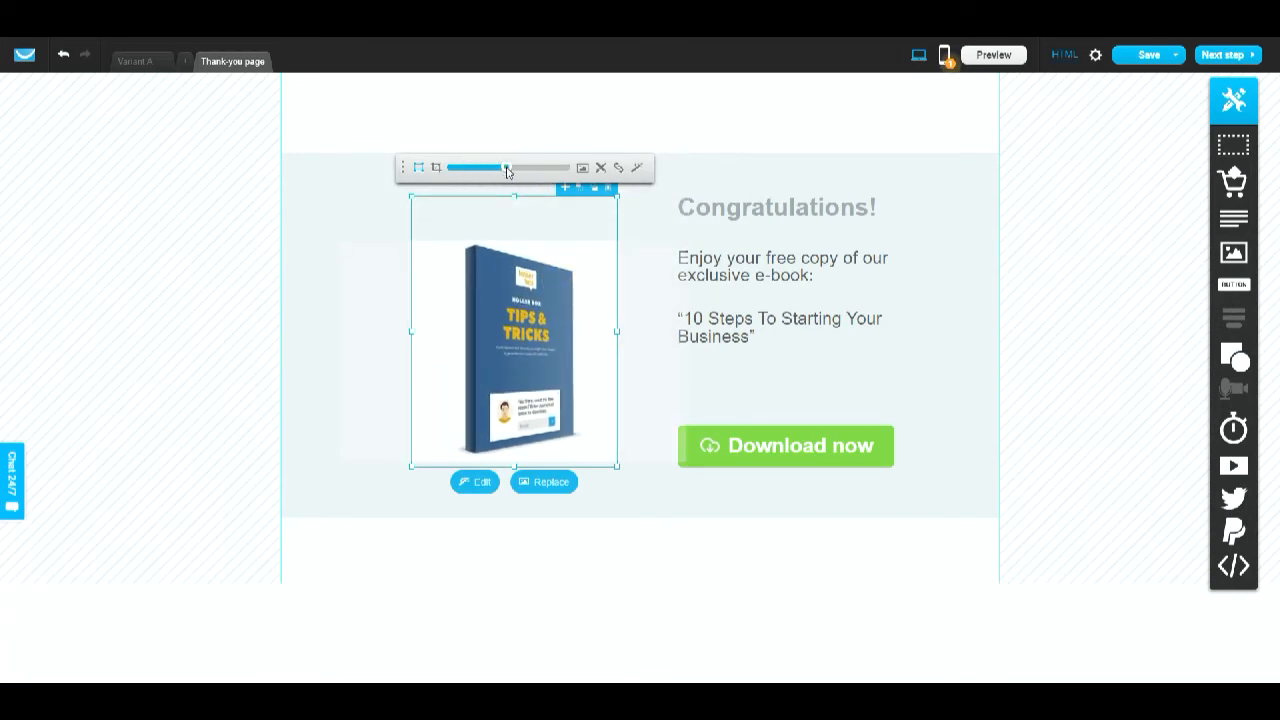
pyautogui.moveTo(507, 172); pyautogui.dragTo(541, 168)
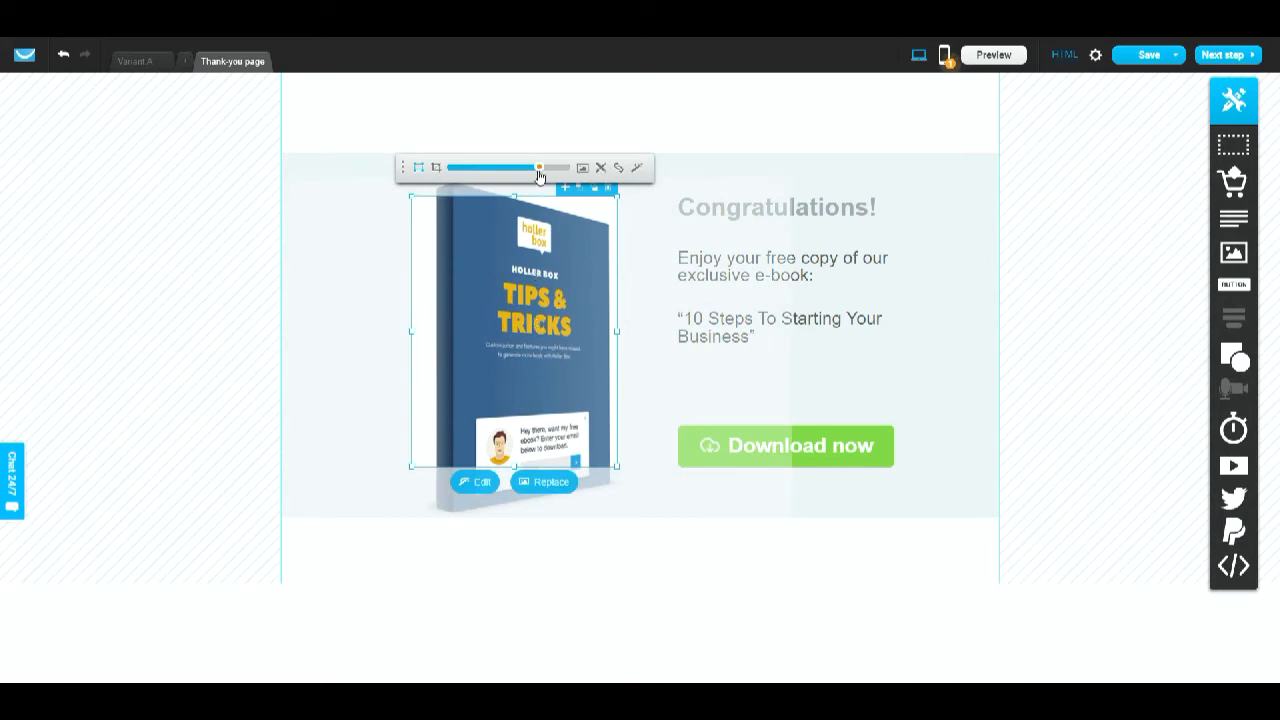
pyautogui.moveTo(540, 168); pyautogui.dragTo(521, 172)
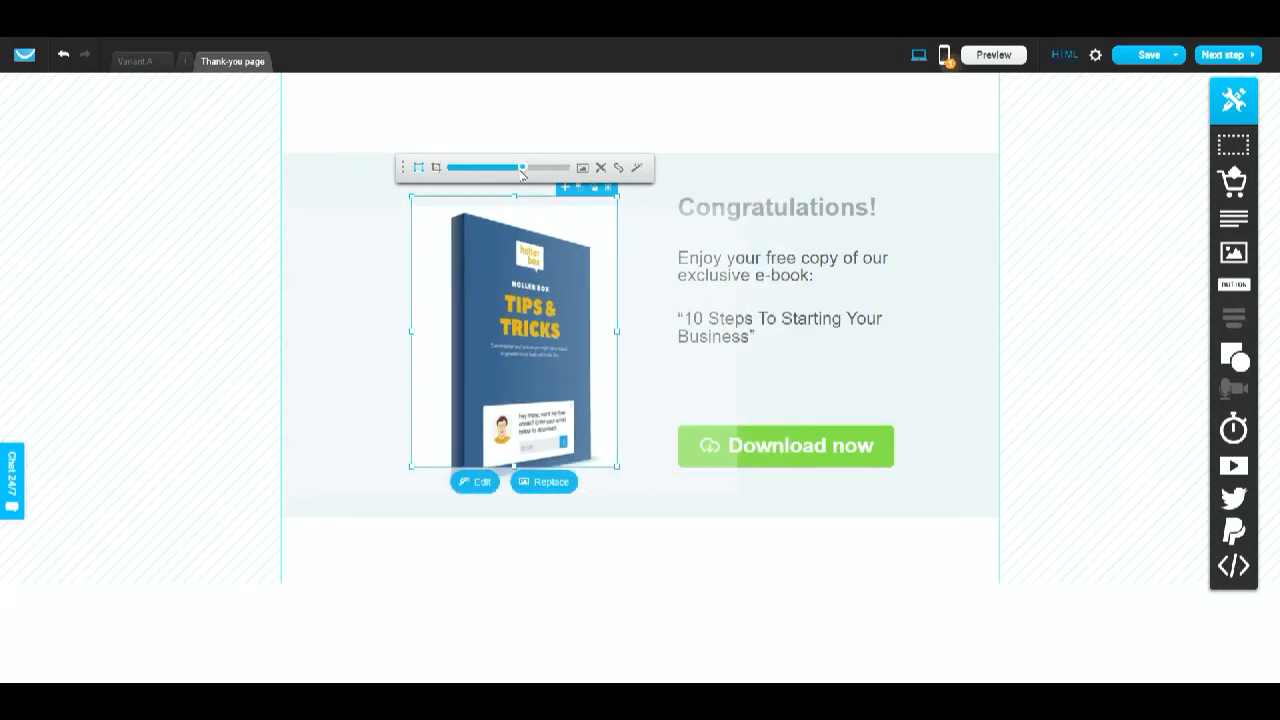
pyautogui.moveTo(502, 257); pyautogui.dragTo(498, 246)
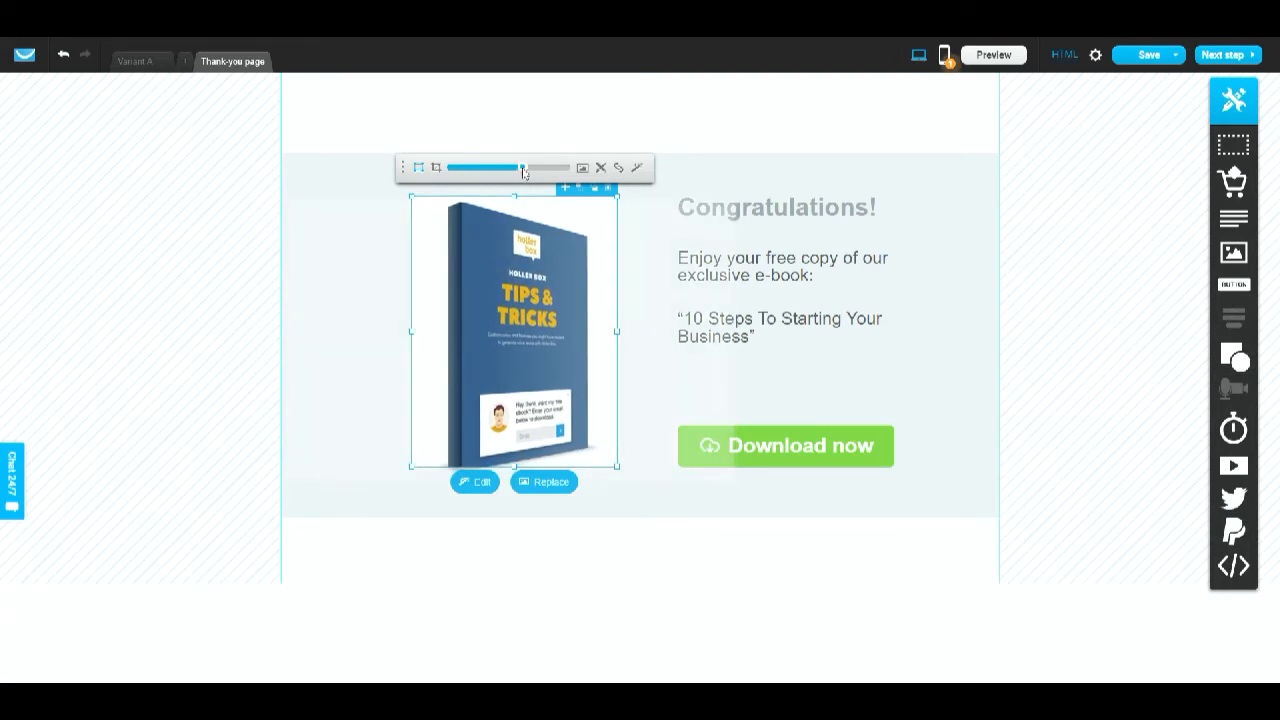
pyautogui.moveTo(523, 172); pyautogui.dragTo(519, 172)
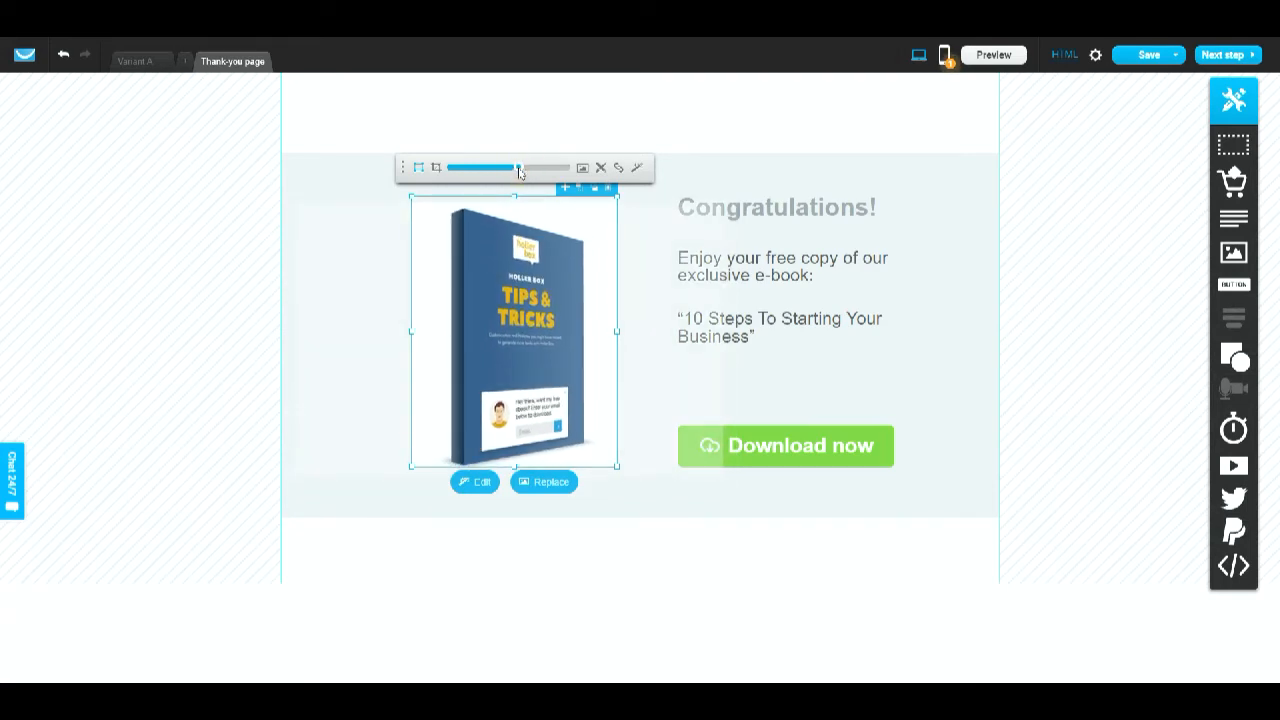
# - Crop the ebook image's left and right sides to trim the empty margins
pyautogui.click(436, 167)
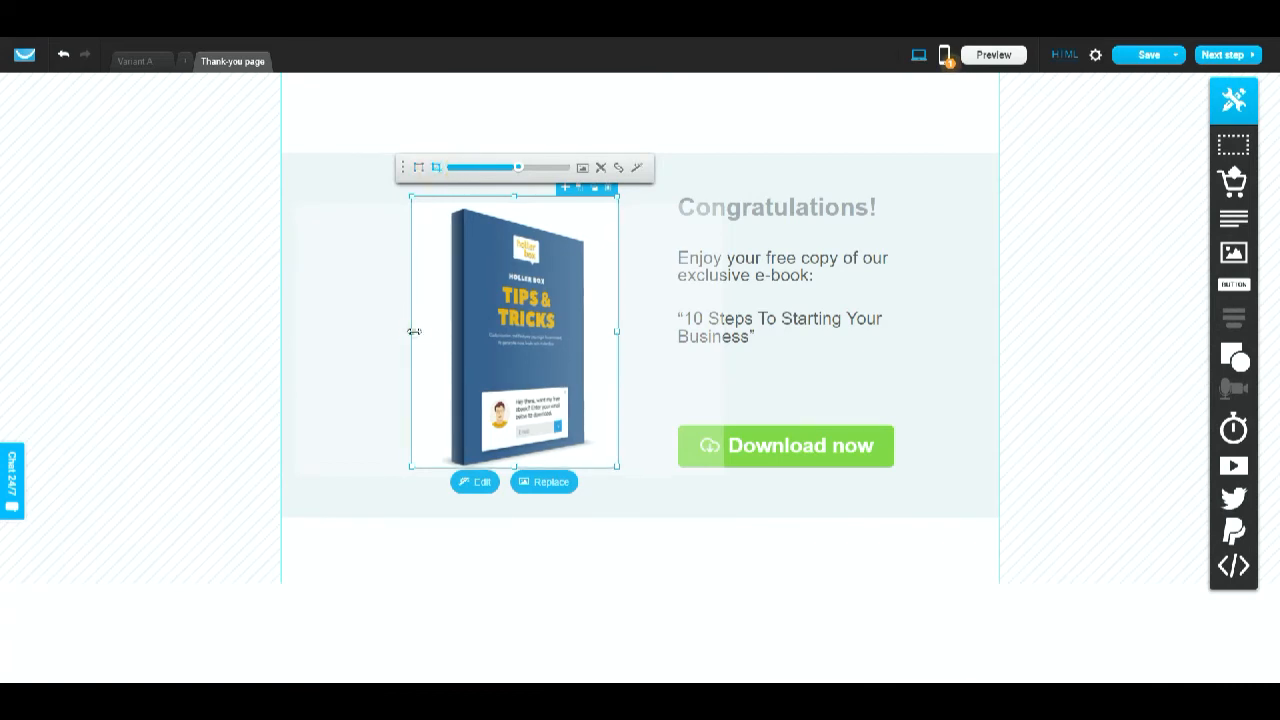
pyautogui.moveTo(414, 331); pyautogui.dragTo(440, 338)
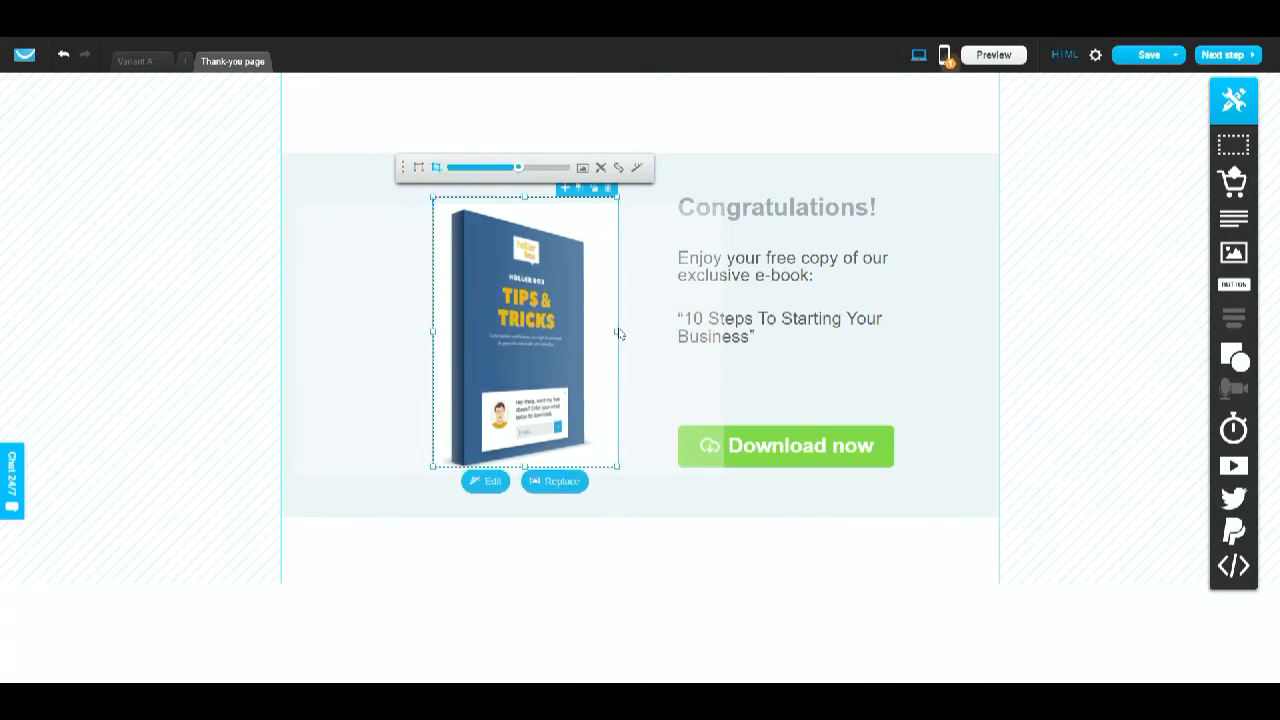
pyautogui.moveTo(614, 331); pyautogui.dragTo(600, 331)
pyautogui.click(651, 369)
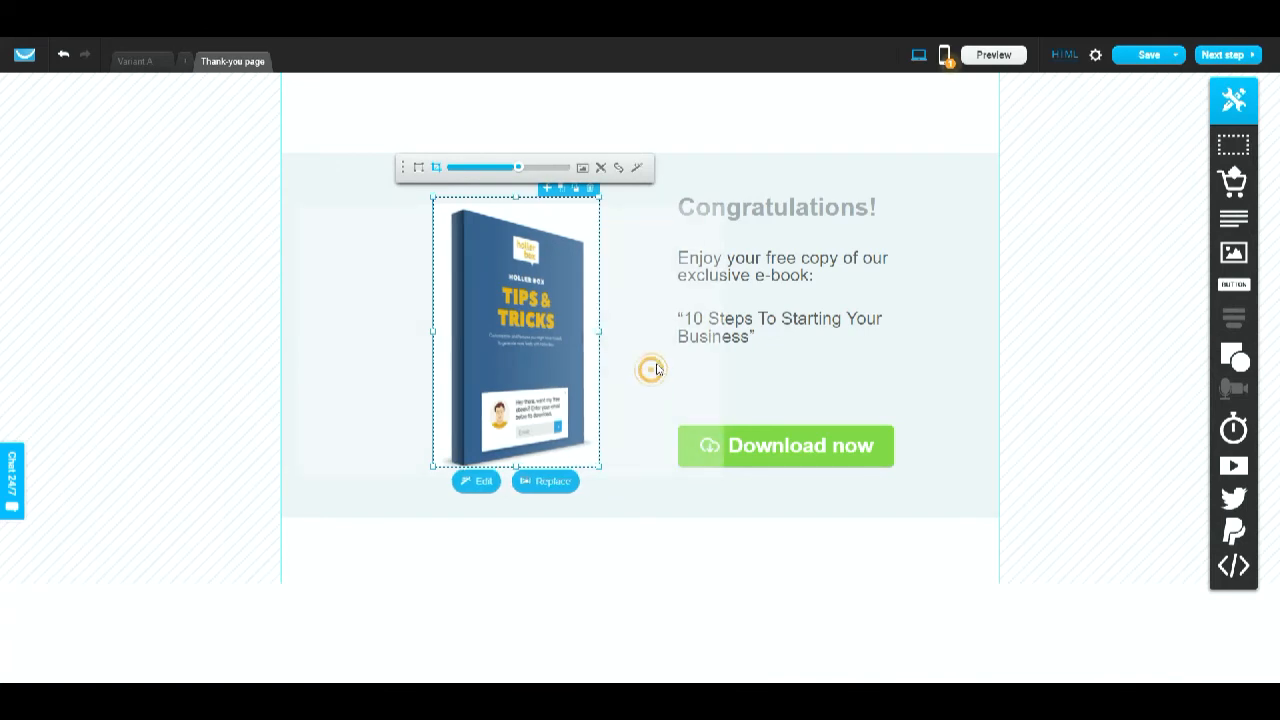
# - Enlarge the ebook image by its corner and move it slightly left and down in the section
pyautogui.click(651, 211)
pyautogui.click(934, 354)
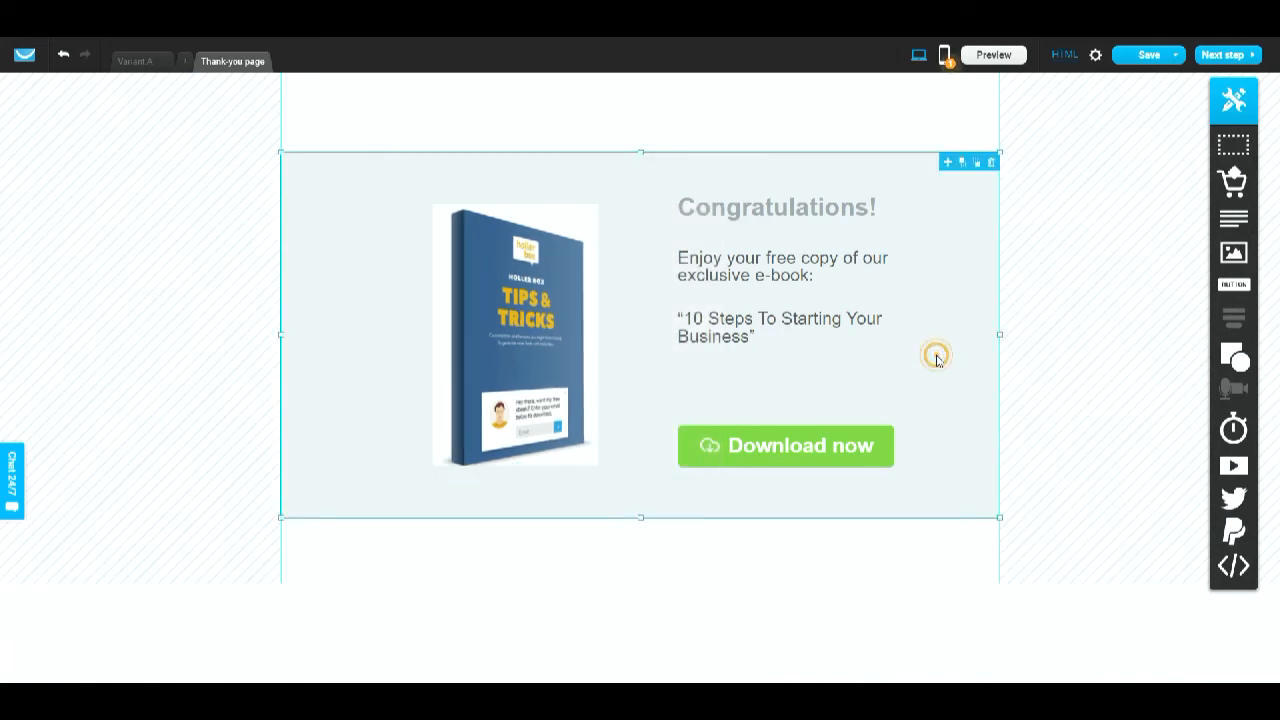
pyautogui.click(512, 382)
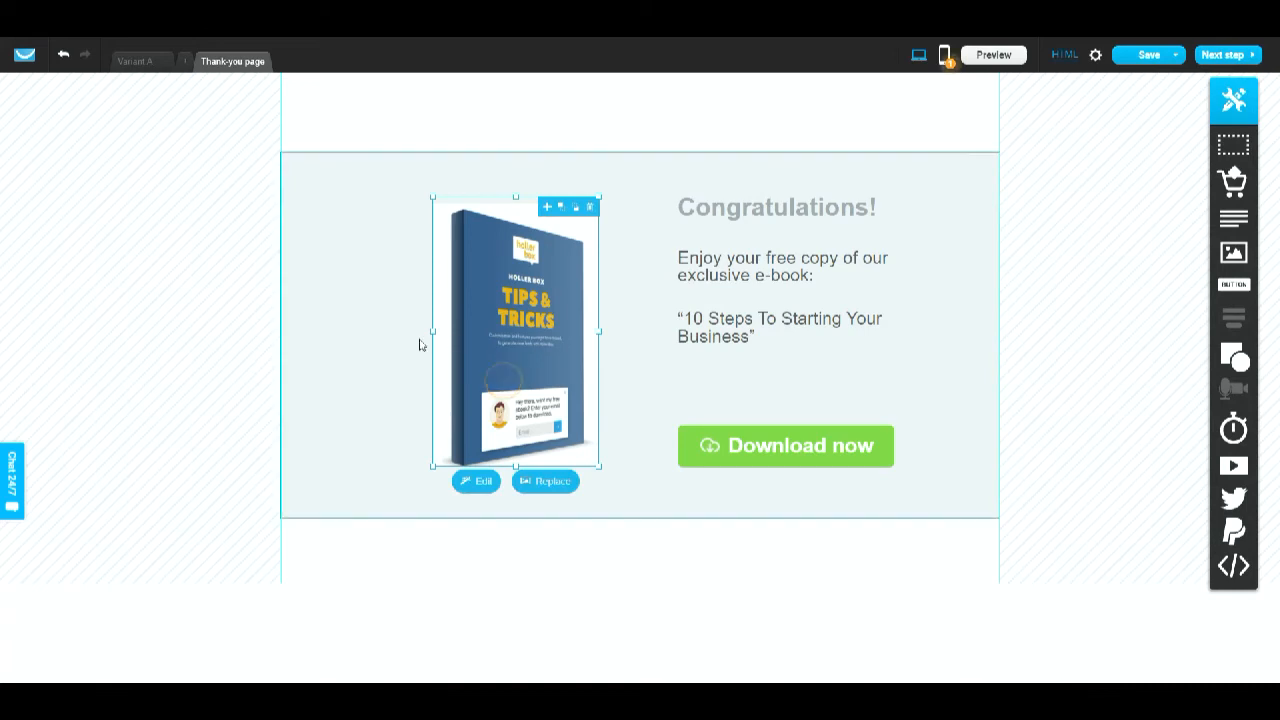
pyautogui.click(445, 209)
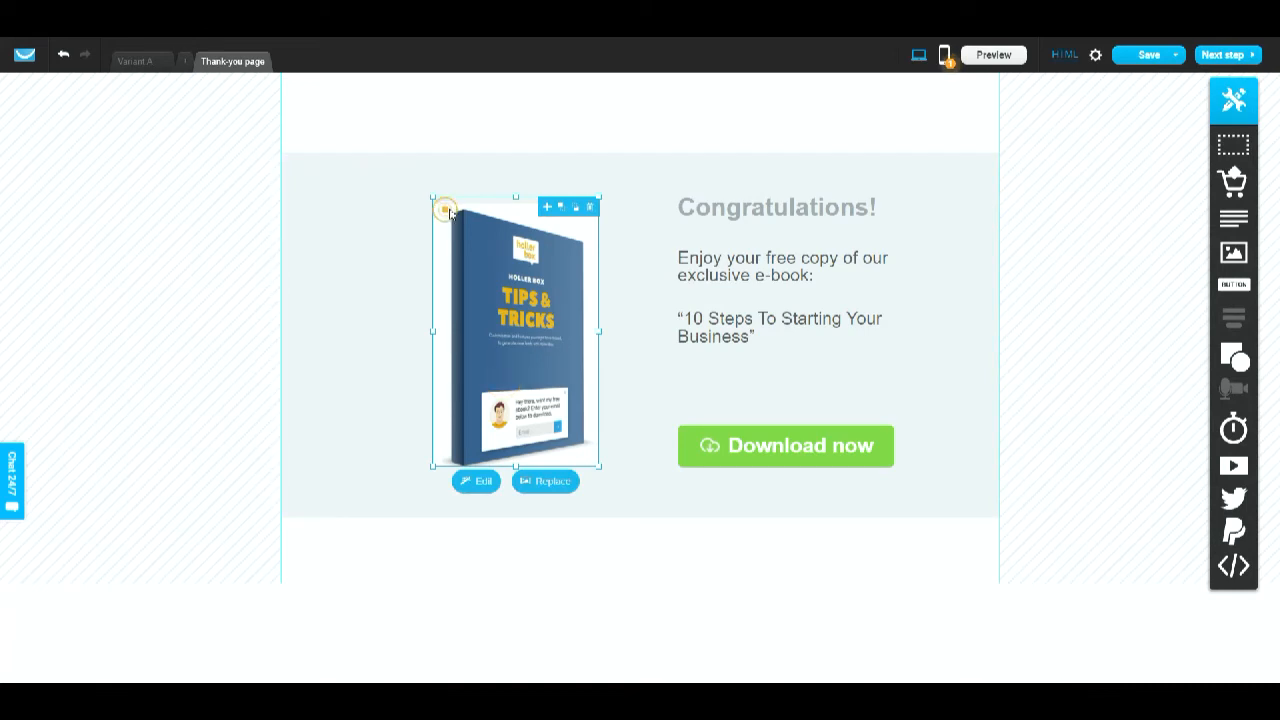
pyautogui.click(556, 332)
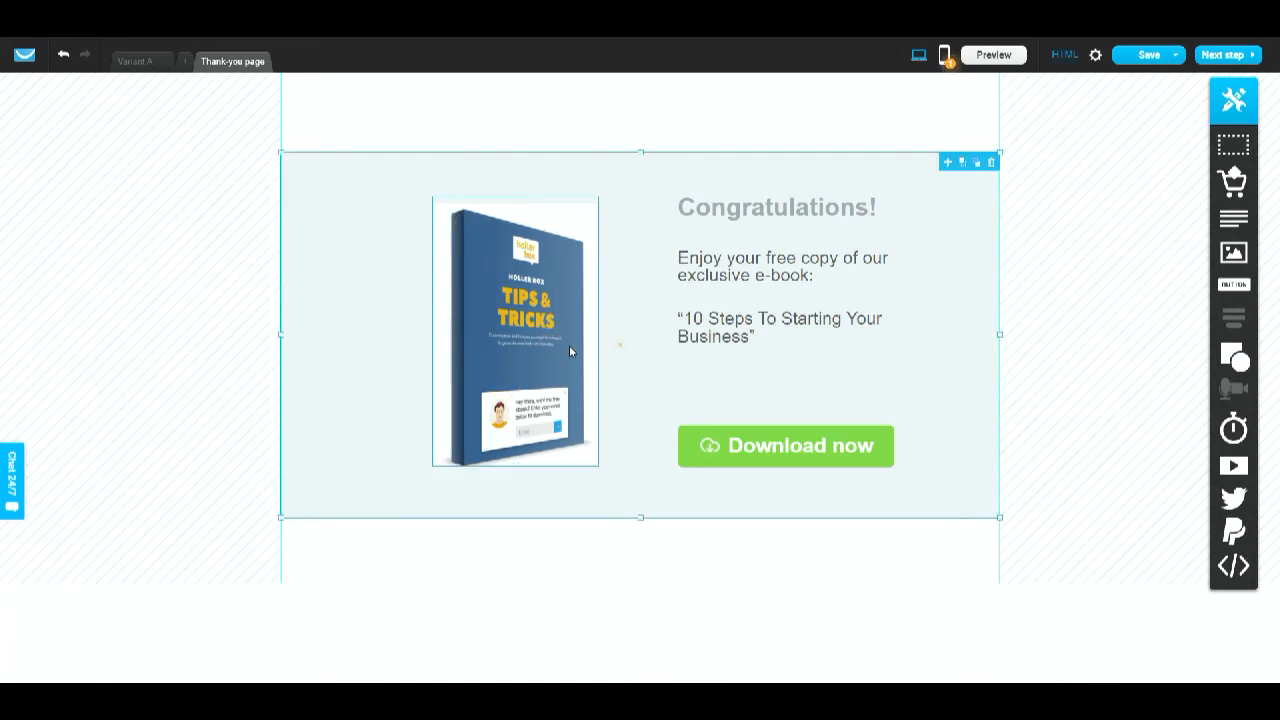
pyautogui.click(569, 345)
pyautogui.moveTo(433, 197); pyautogui.dragTo(408, 157)
pyautogui.moveTo(492, 250); pyautogui.dragTo(477, 288)
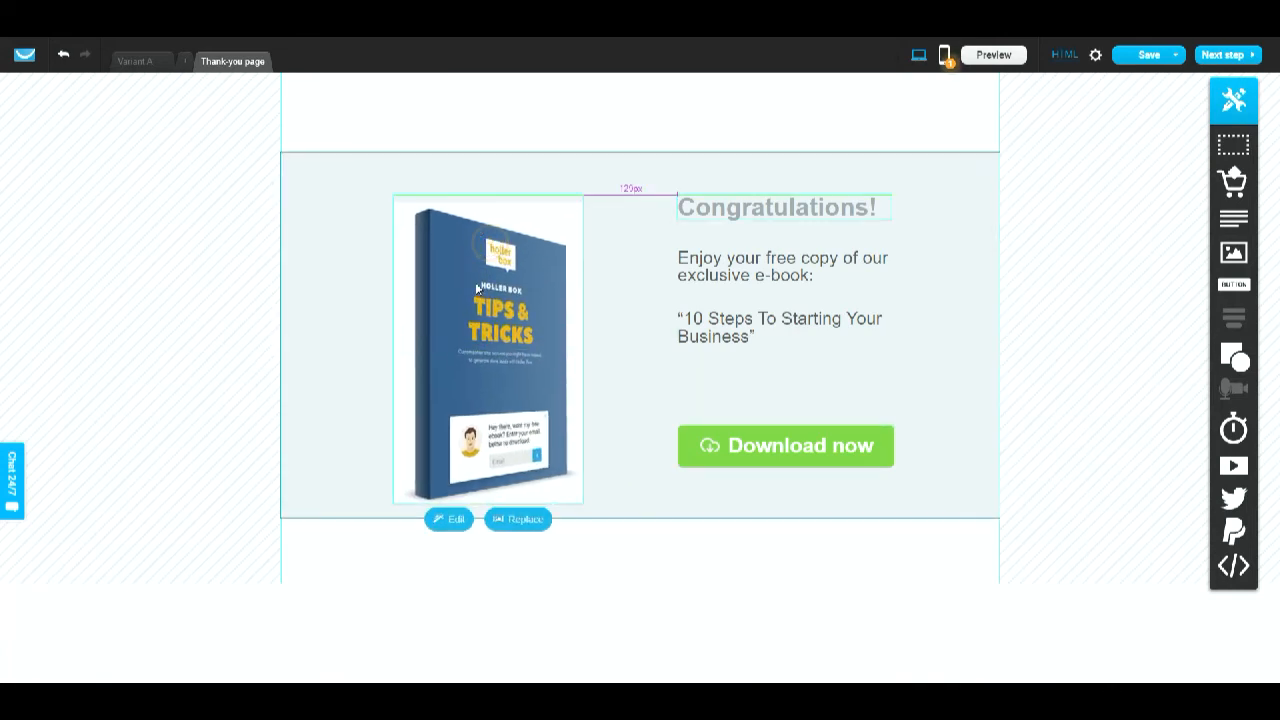
pyautogui.click(613, 357)
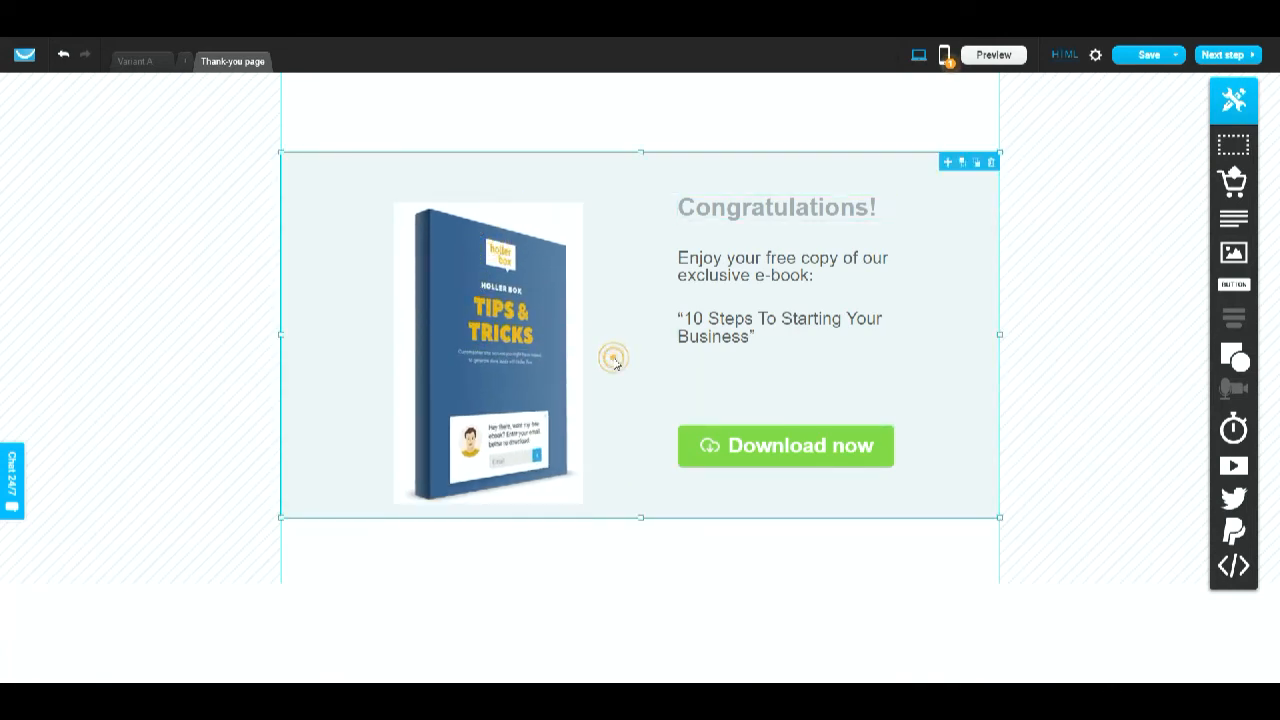
# - Open the Download now button's color settings and confirm them
pyautogui.click(688, 445)
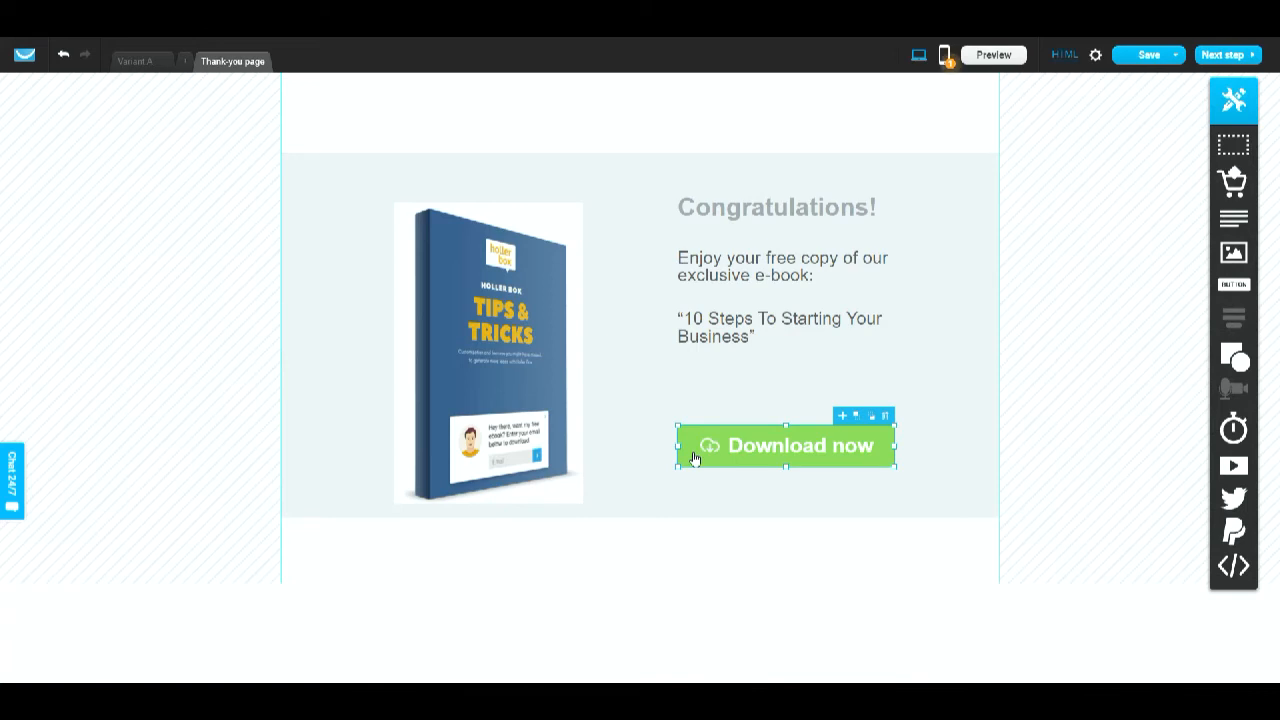
pyautogui.doubleClick(695, 458)
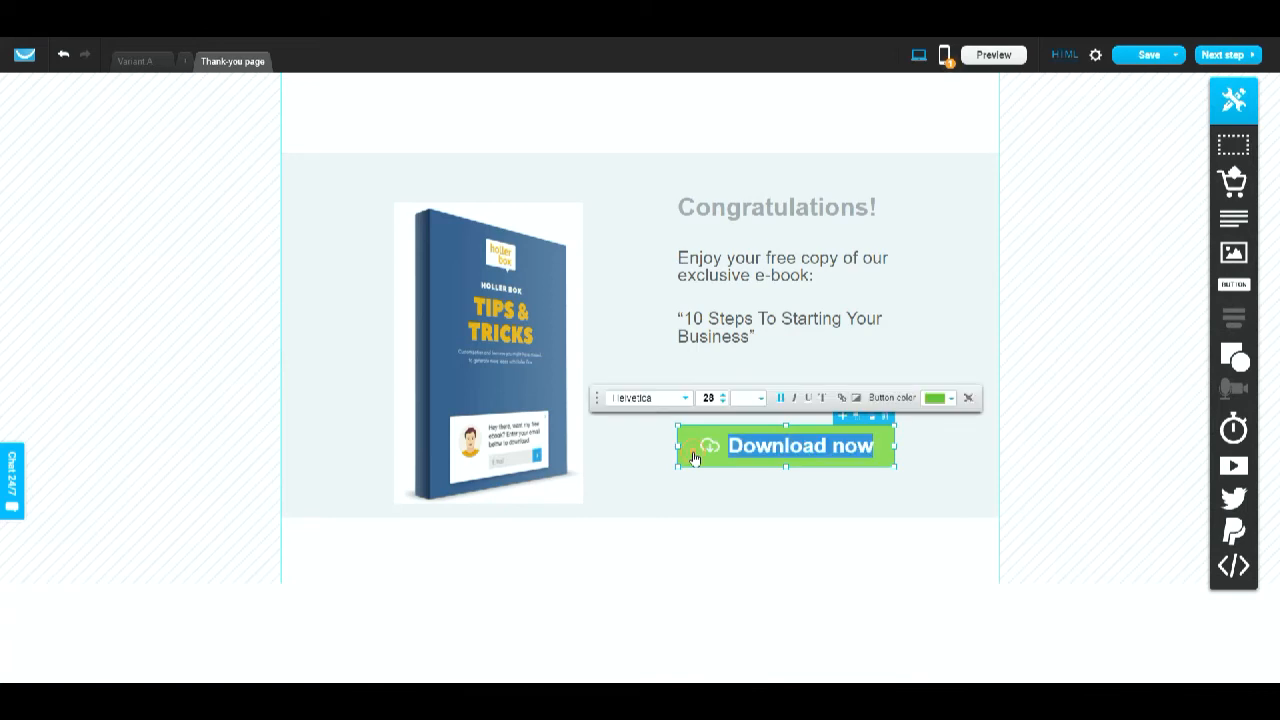
pyautogui.click(950, 400)
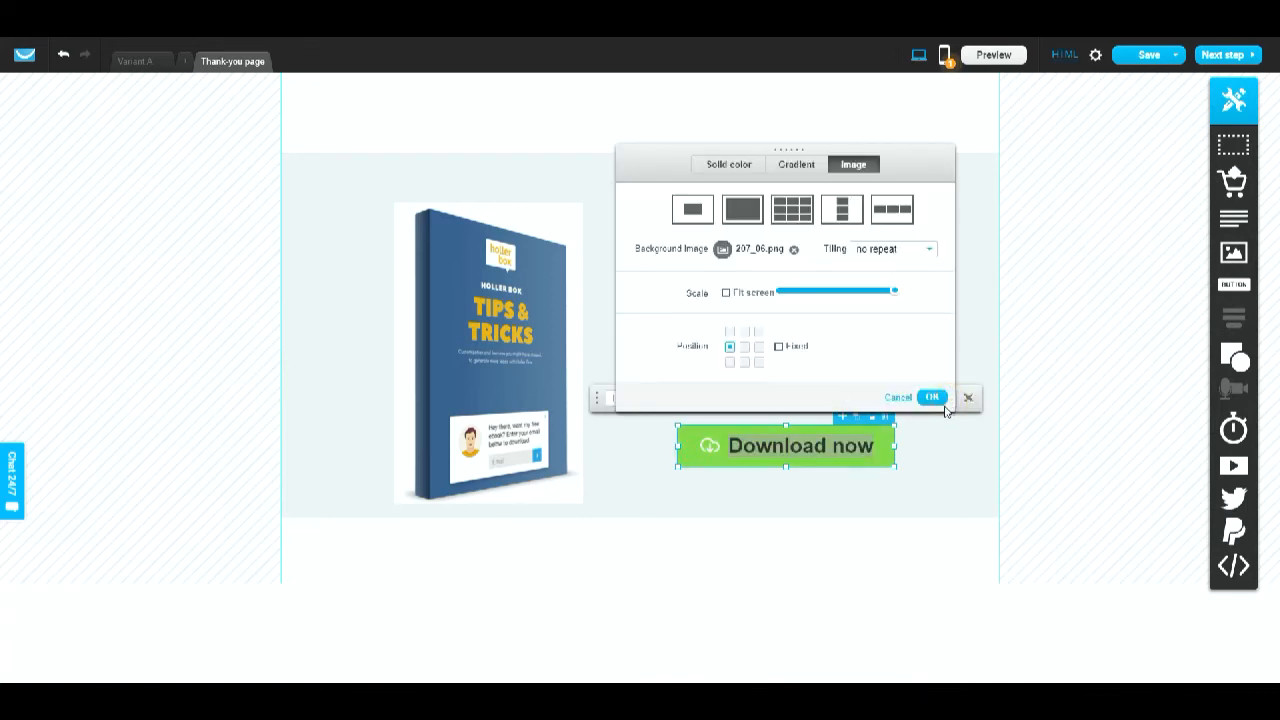
pyautogui.click(932, 397)
pyautogui.click(923, 443)
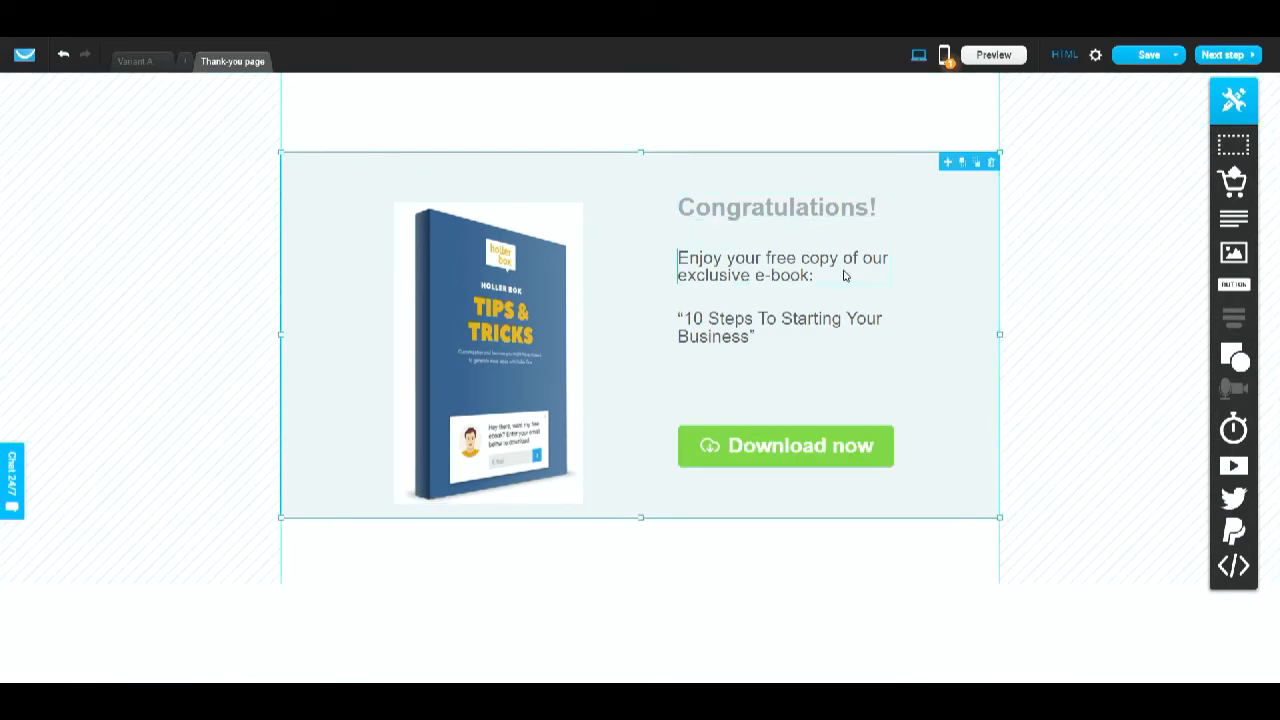
# - Replace the ebook title text with the pasted headline "9 Monstrously Easy Ways To Grow Your Email List From Zero To 1000 In 30 days Or Less"
pyautogui.click(746, 333)
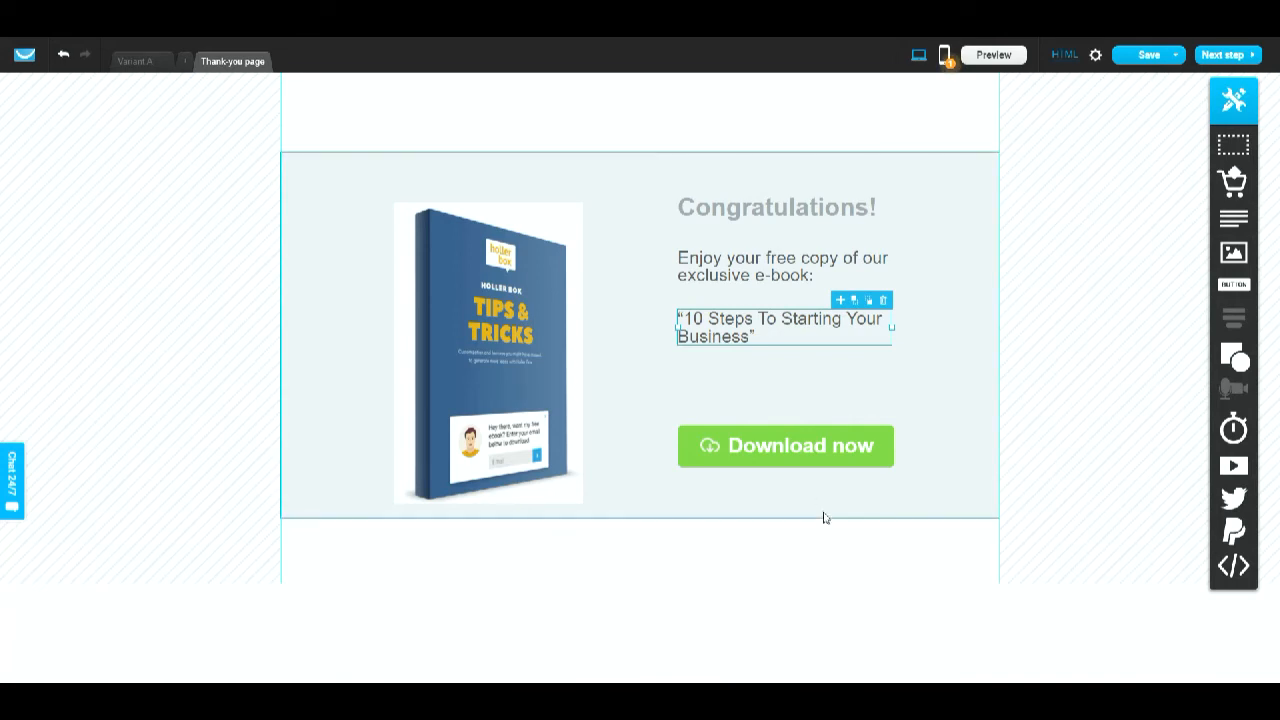
pyautogui.click(729, 340)
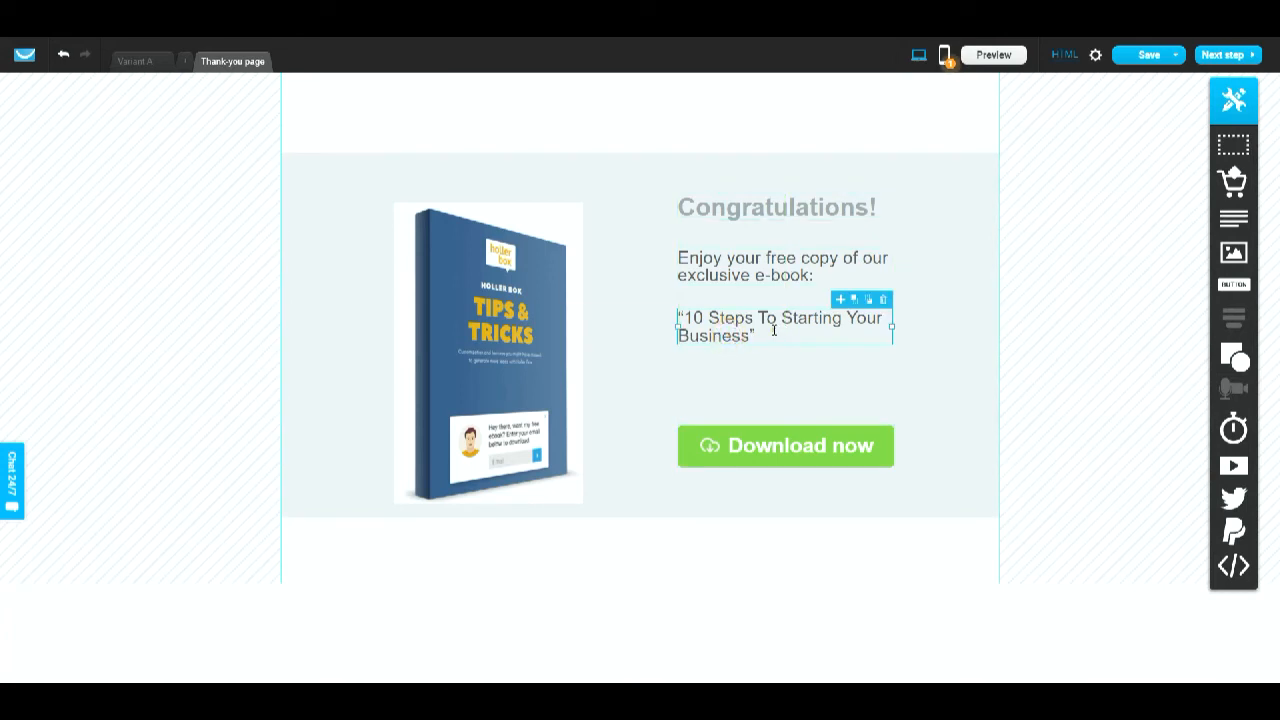
pyautogui.doubleClick(773, 330)
pyautogui.write('9 Monstrously Easy Ways To Grow Your Email List From Zero To 1000 In 30 days Or Less"')
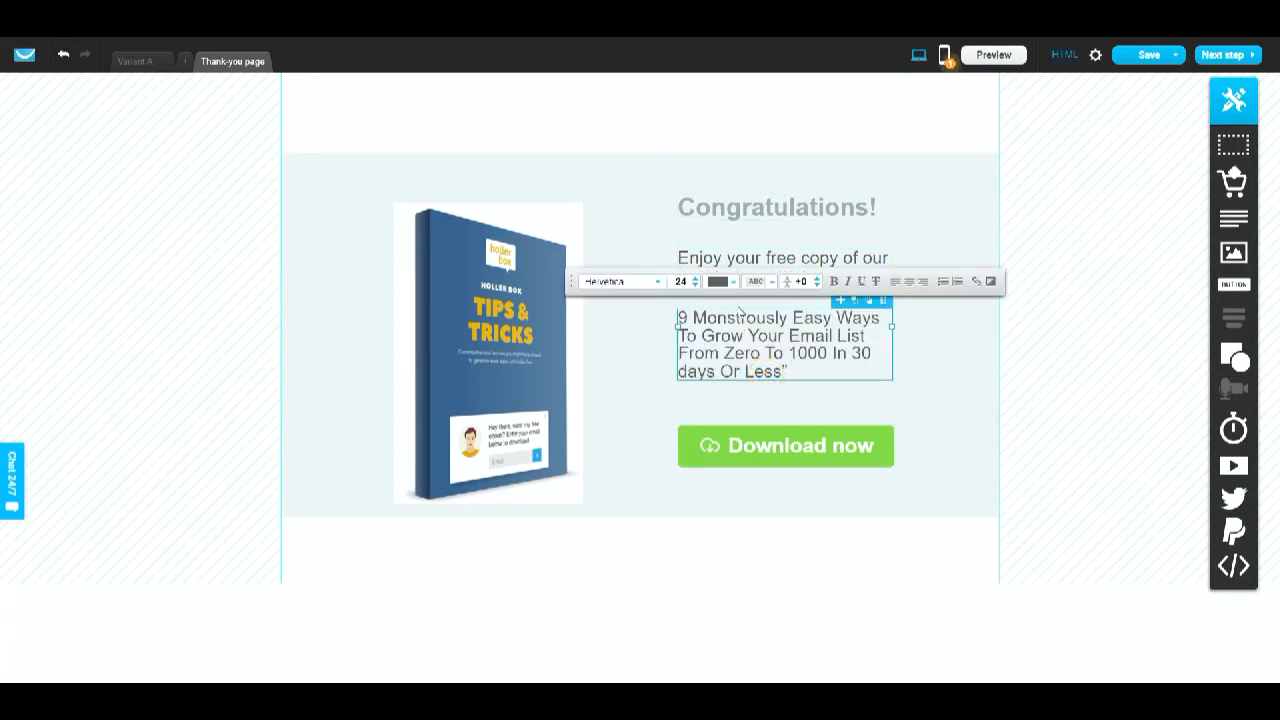
# - Reduce the pasted headline's font size to 21
pyautogui.click(696, 287)
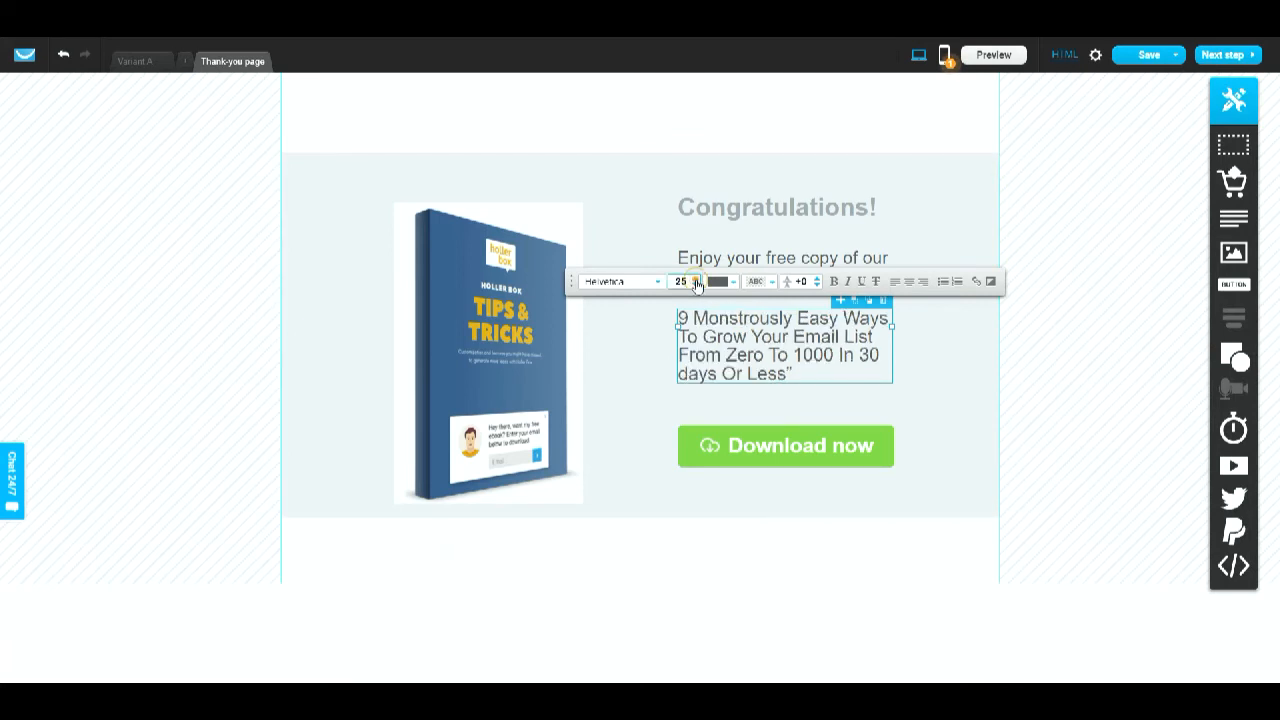
pyautogui.click(697, 286)
pyautogui.click(697, 286)
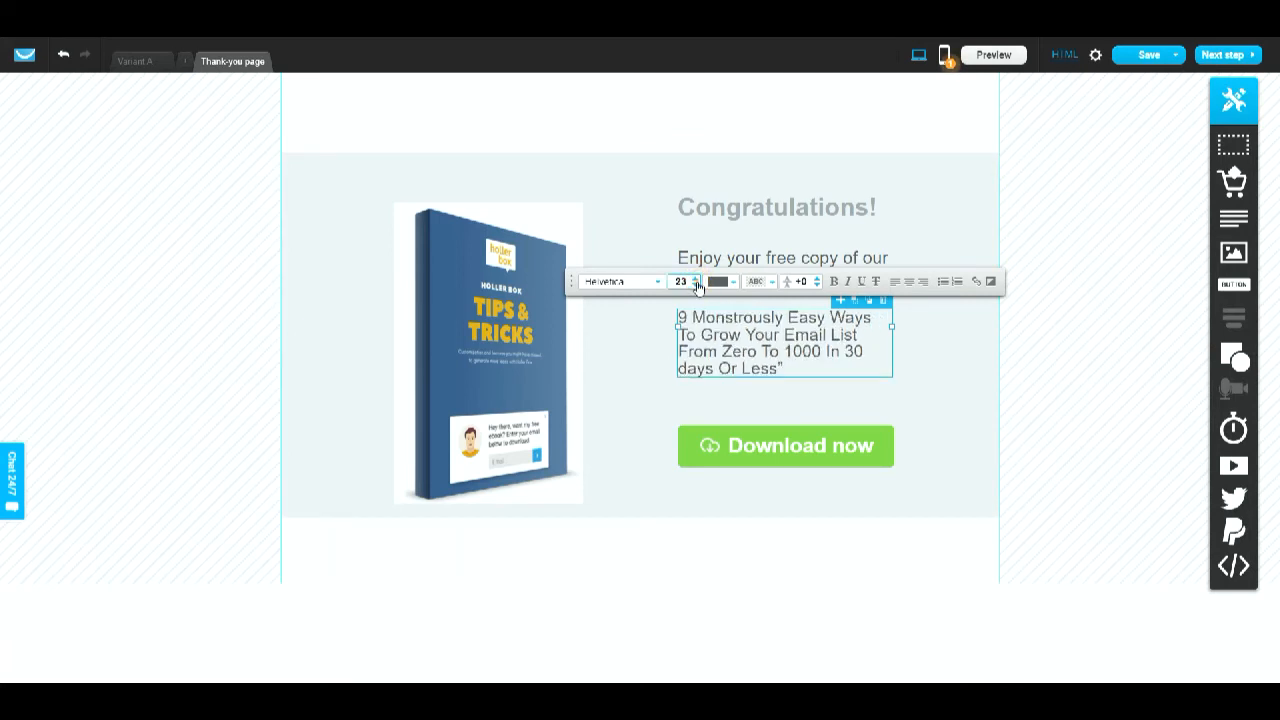
pyautogui.click(697, 286)
pyautogui.click(697, 286)
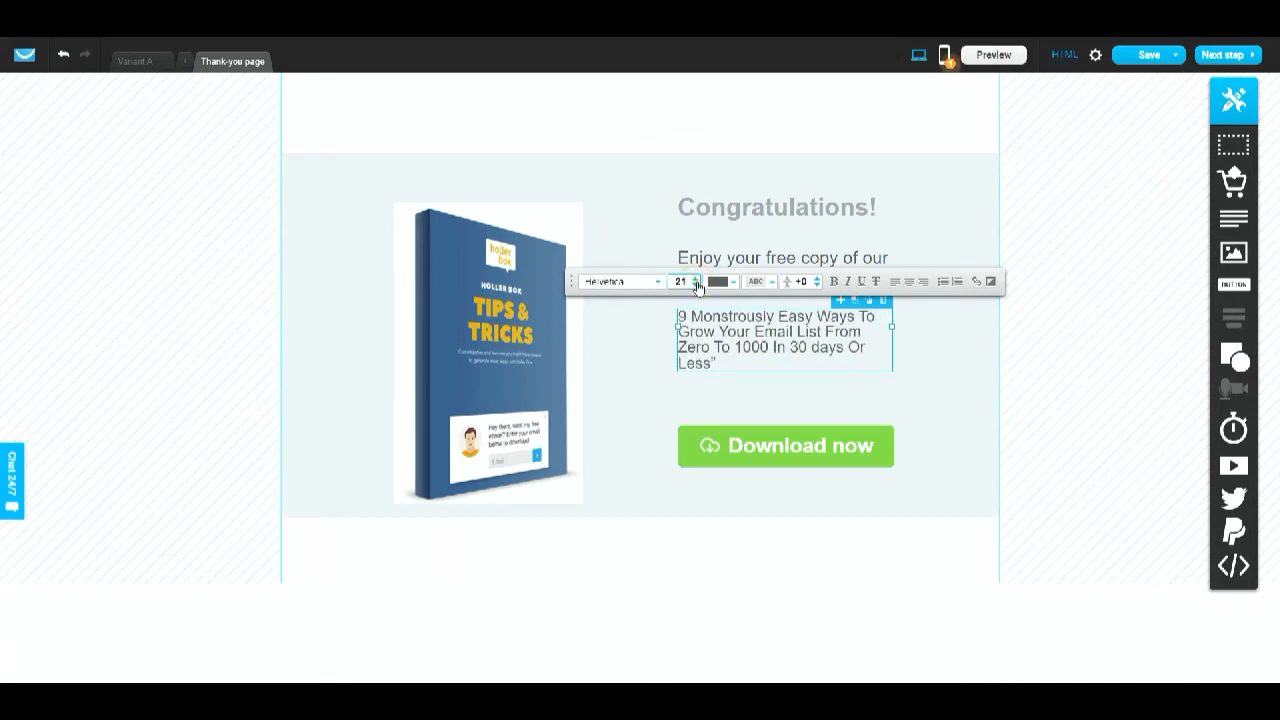
# - Set the pasted headline's text color to black, #000000
pyautogui.tripleClick(737, 363)
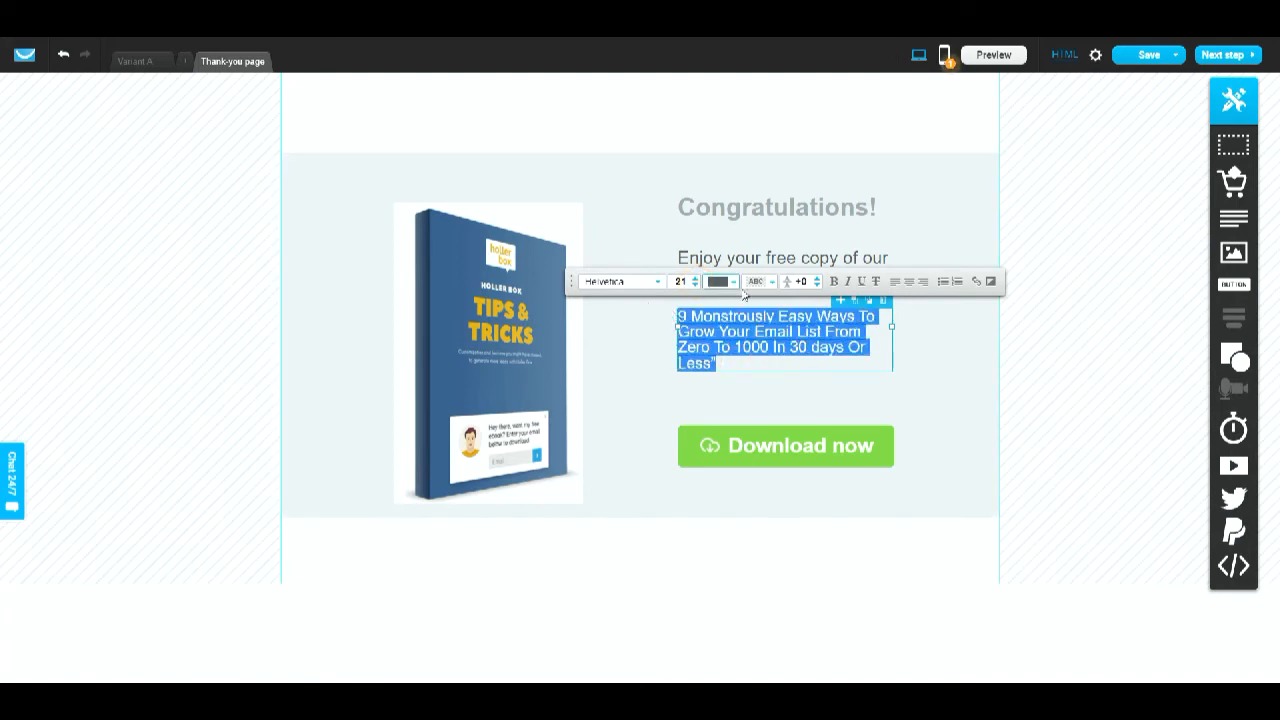
pyautogui.click(718, 282)
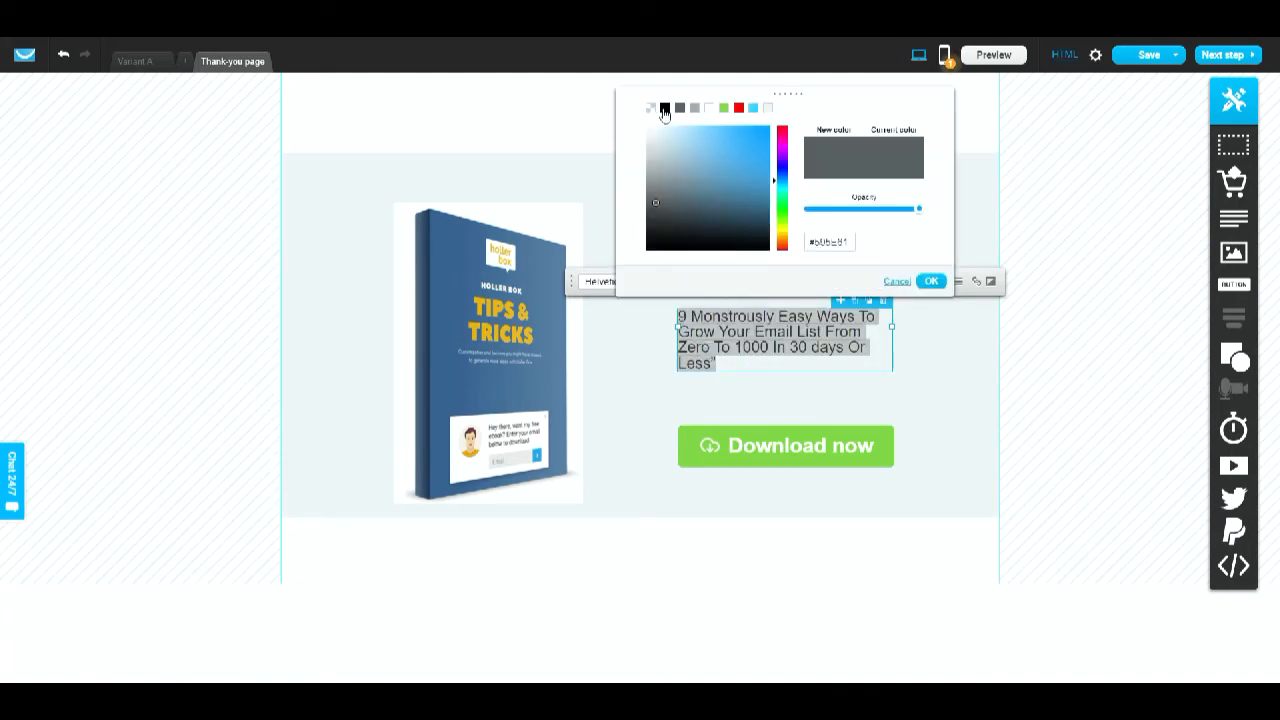
pyautogui.click(664, 107)
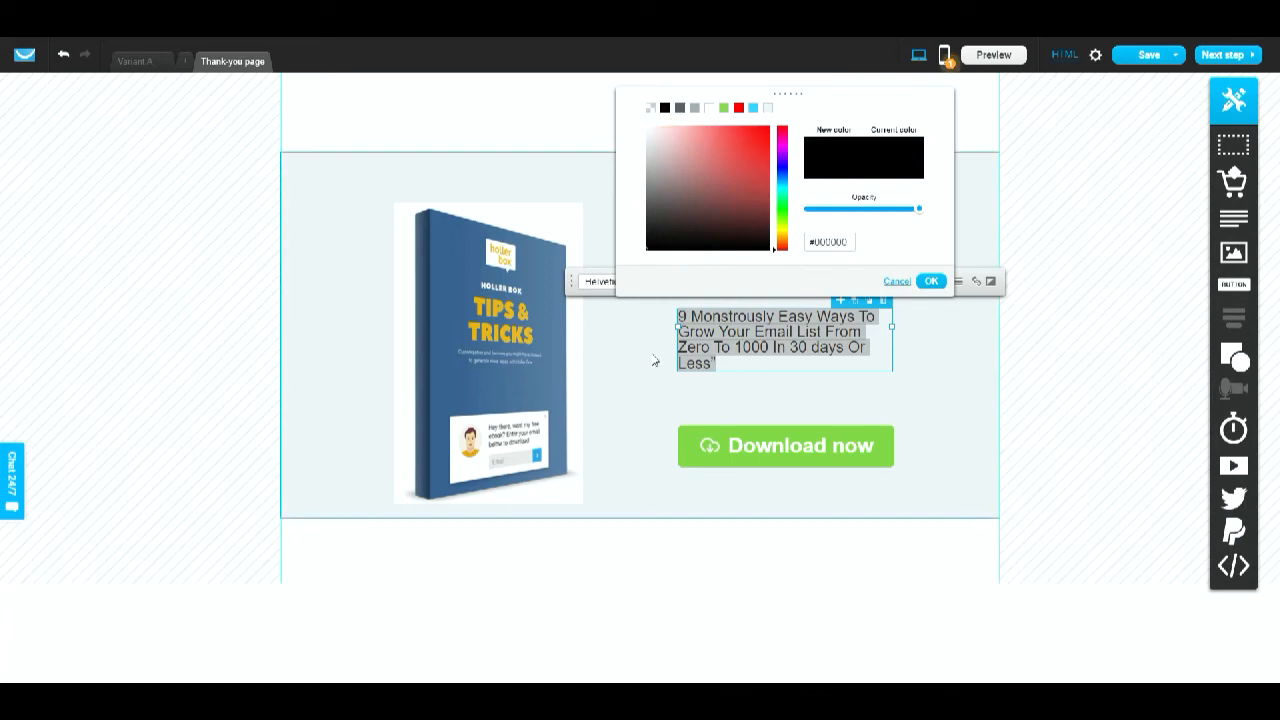
pyautogui.click(931, 281)
pyautogui.click(948, 389)
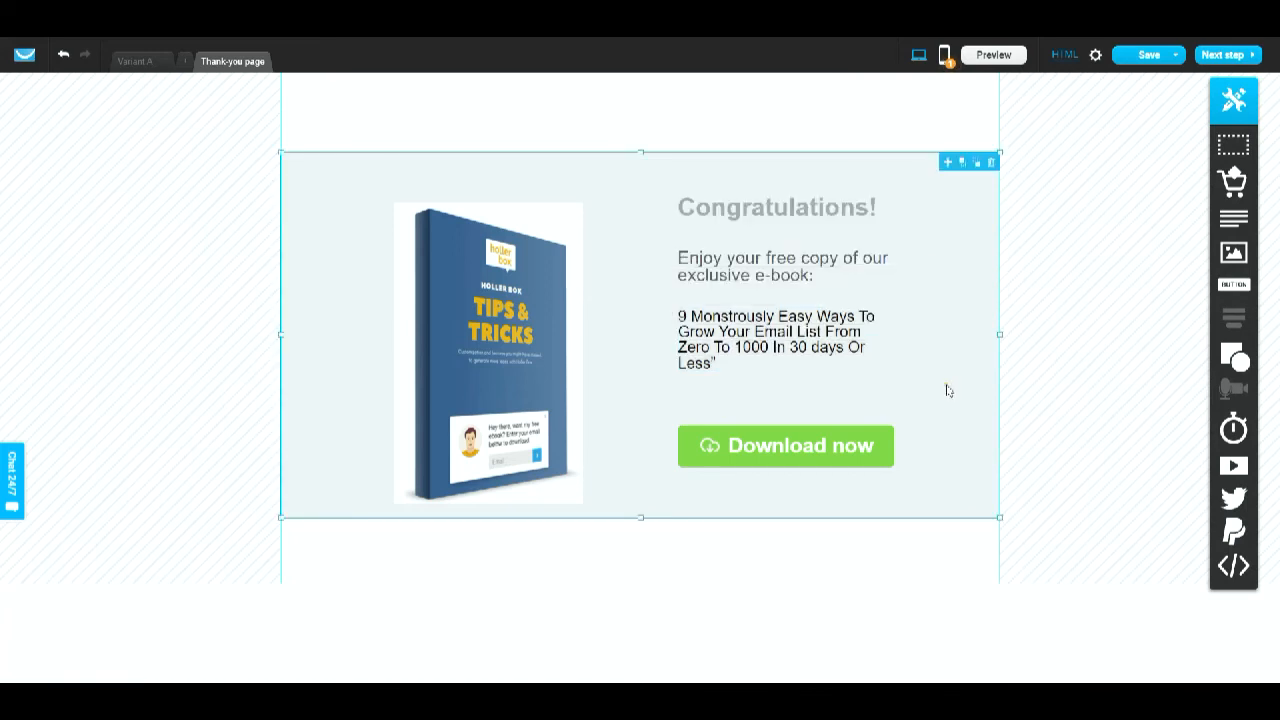
# - Center-align the pasted ebook headline text
pyautogui.click(776, 371)
pyautogui.doubleClick(736, 364)
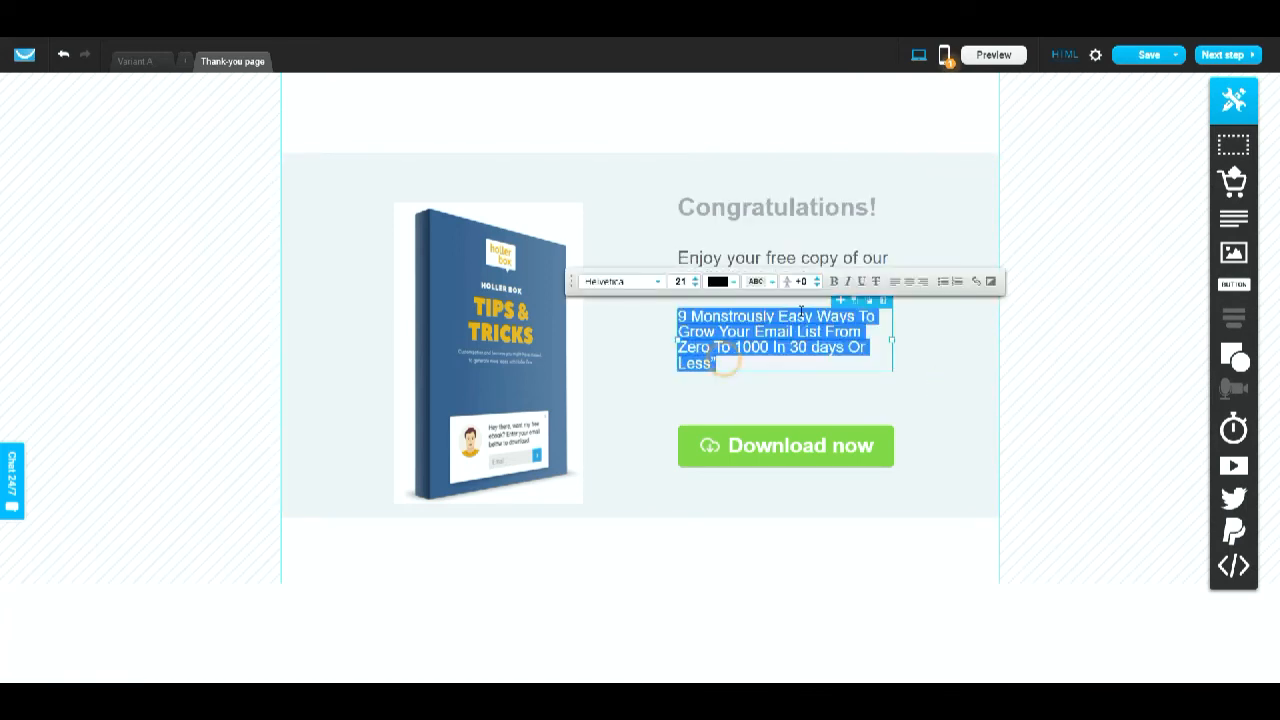
pyautogui.click(903, 282)
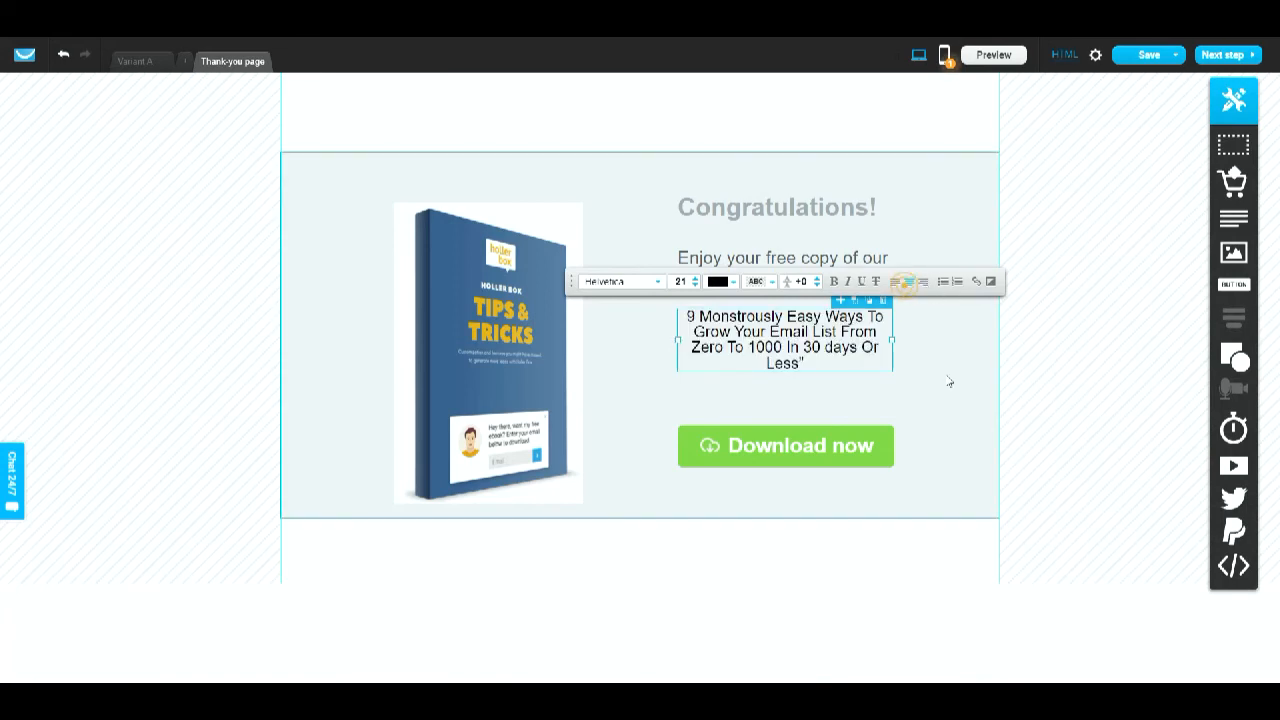
pyautogui.click(948, 380)
# - Set the Congratulations! heading's text color to black
pyautogui.click(776, 263)
pyautogui.click(773, 266)
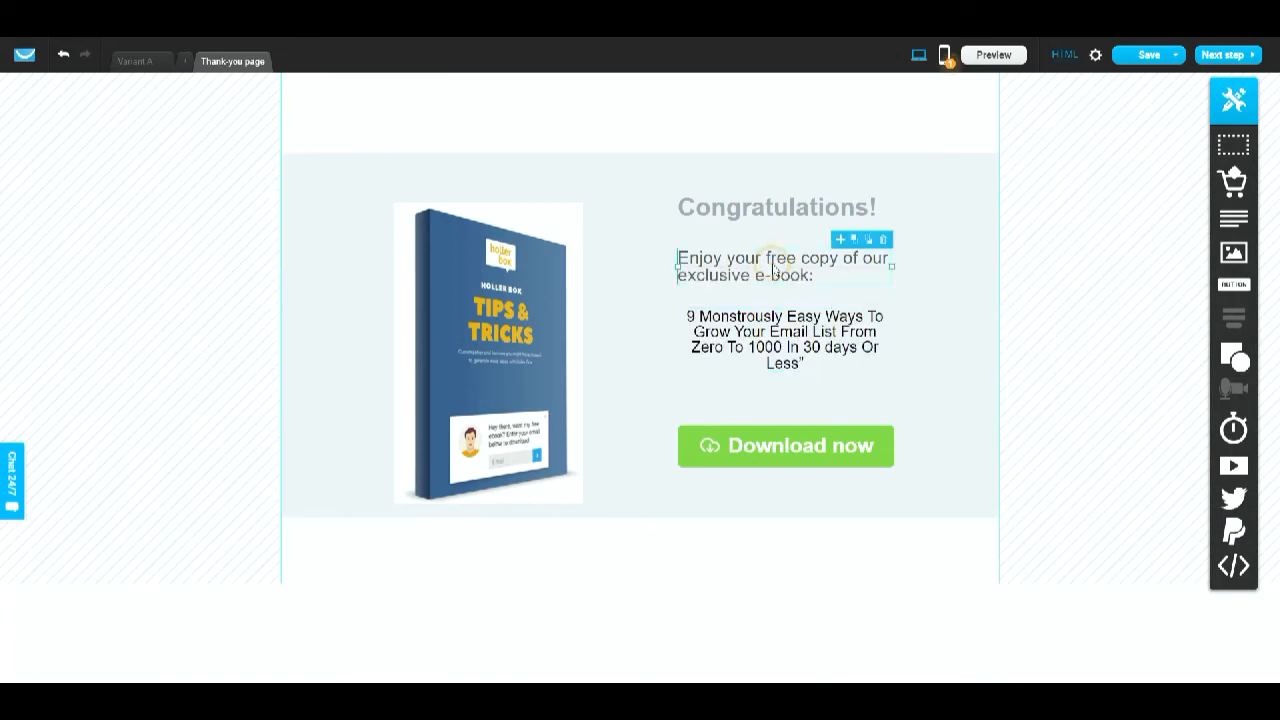
pyautogui.click(762, 206)
pyautogui.doubleClick(762, 205)
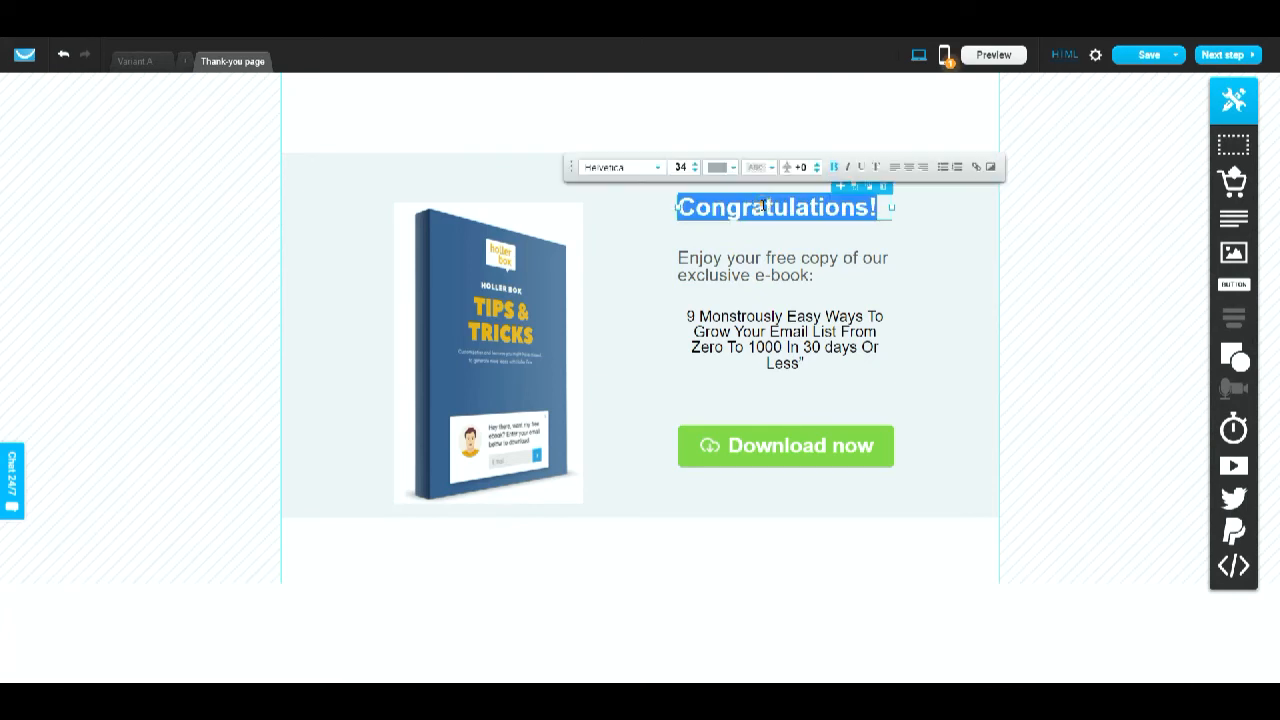
pyautogui.click(732, 167)
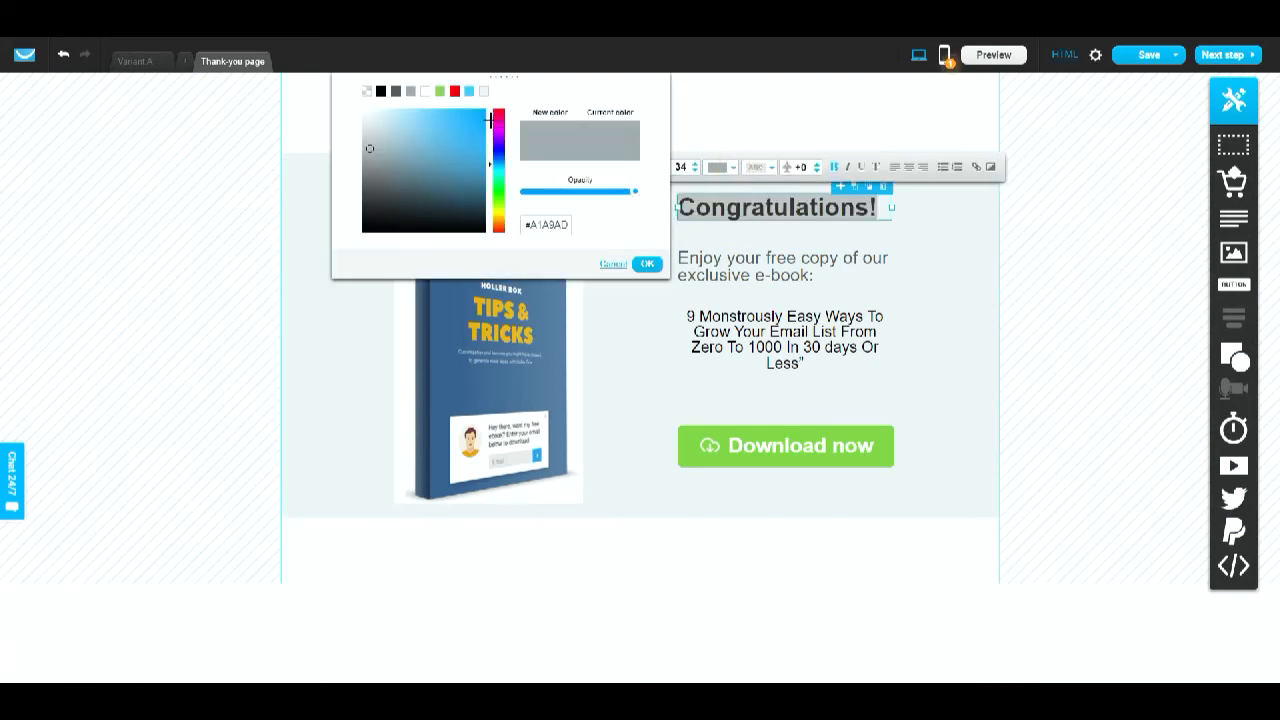
pyautogui.click(380, 91)
pyautogui.click(910, 308)
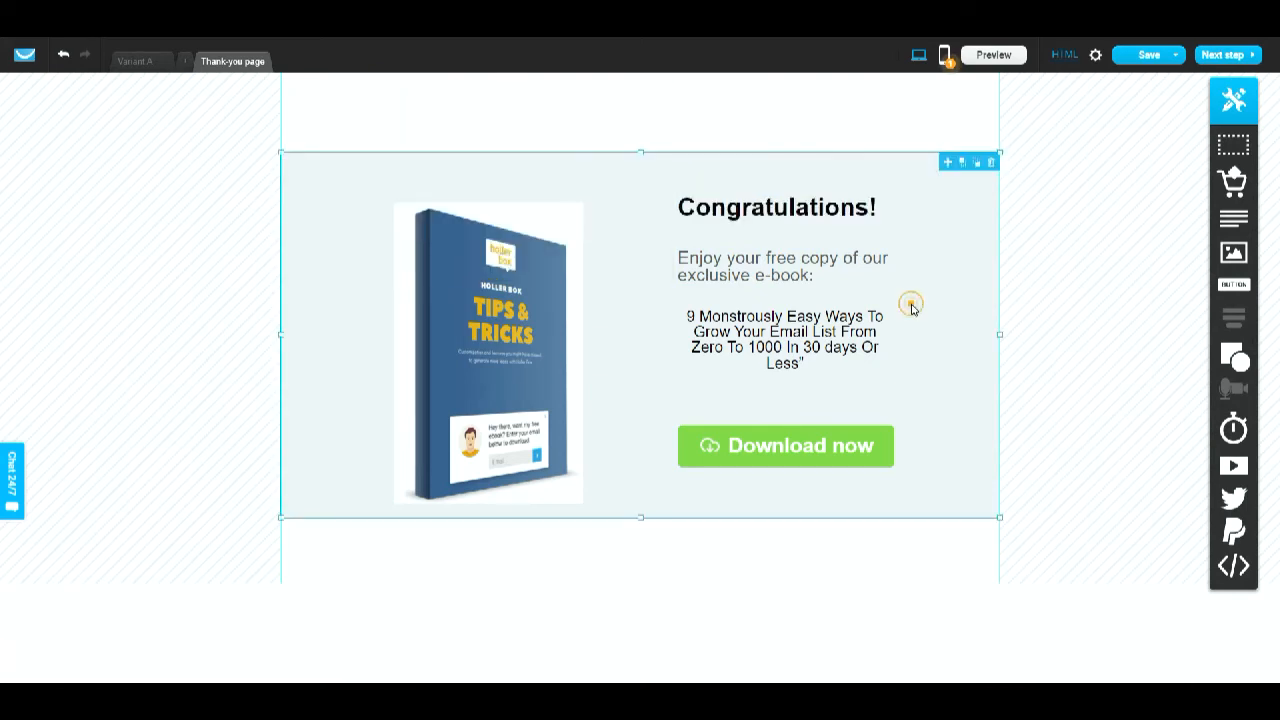
# - Set the "Enjoy your free copy of our exclusive e-book:" text color to black
pyautogui.click(677, 258)
pyautogui.doubleClick(678, 258)
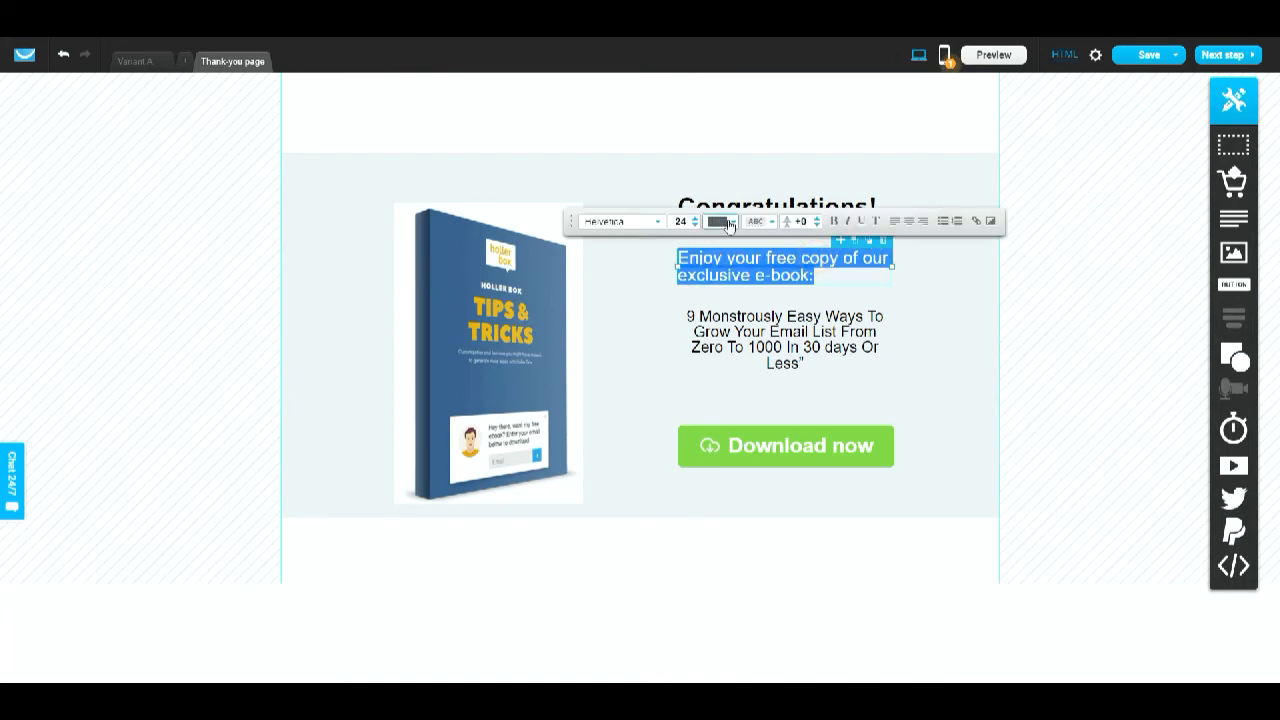
pyautogui.click(728, 222)
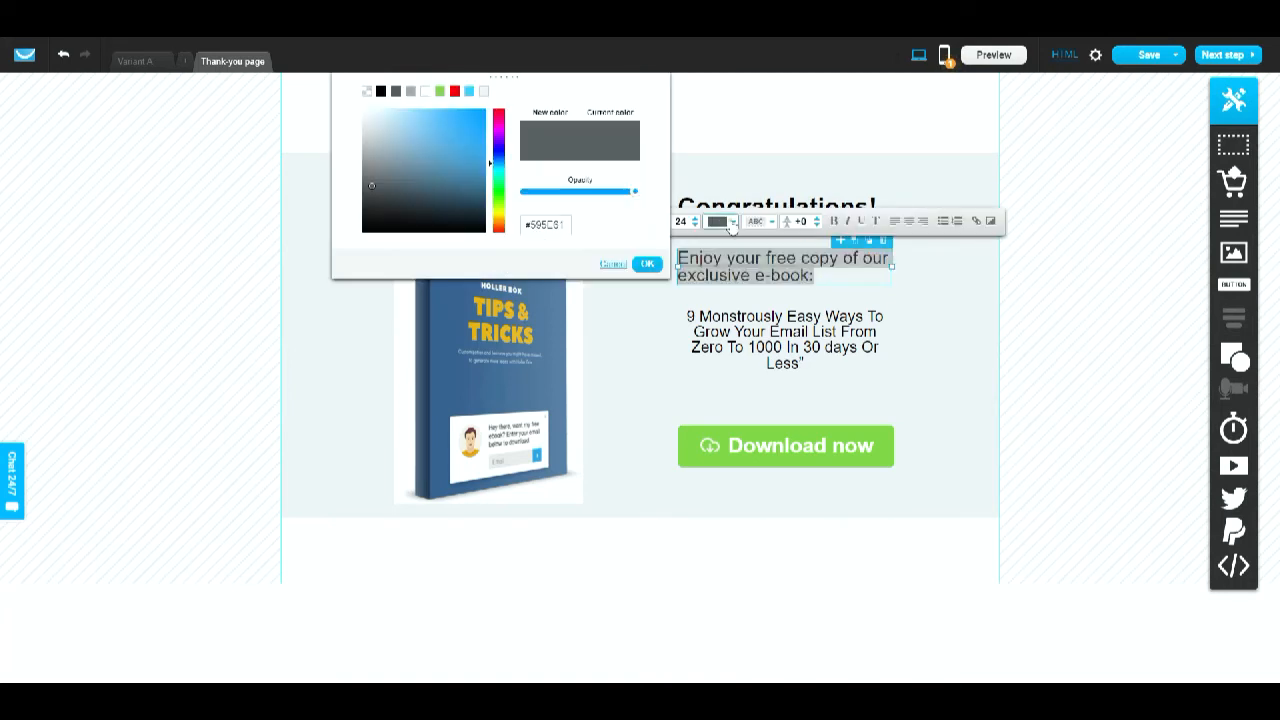
pyautogui.click(380, 91)
pyautogui.click(955, 340)
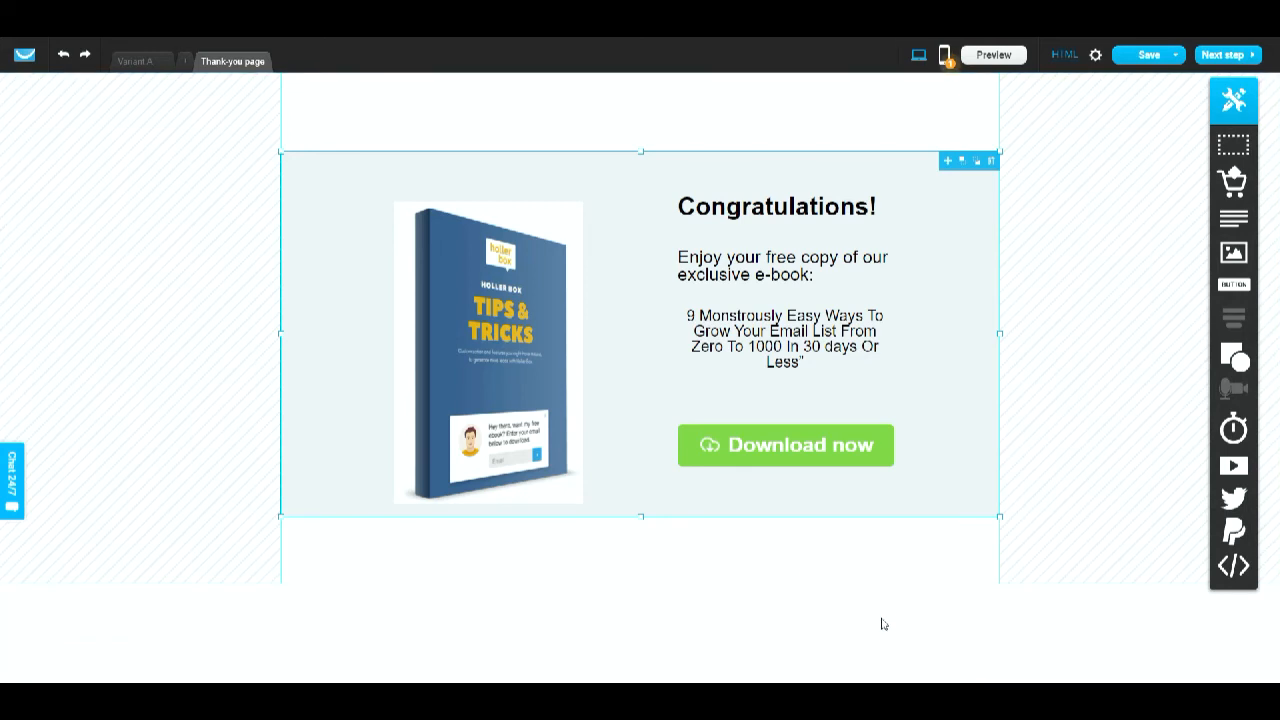
pyautogui.doubleClick(798, 455)
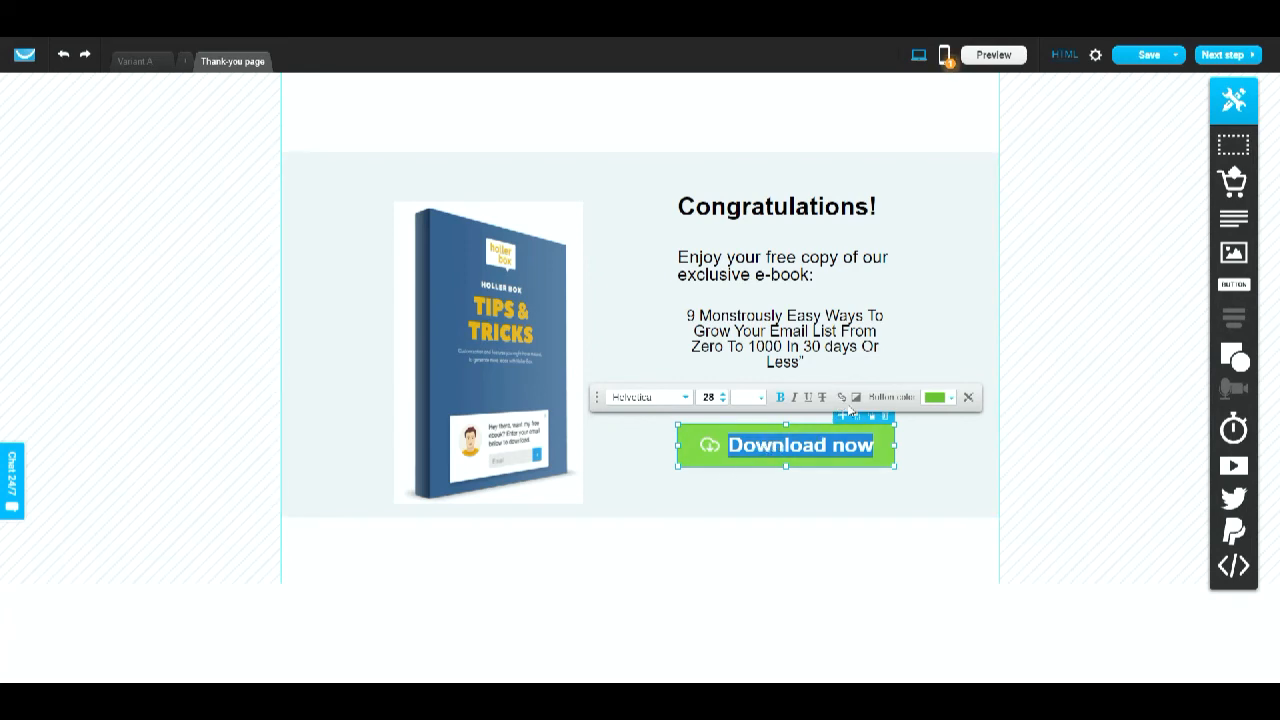
pyautogui.click(845, 398)
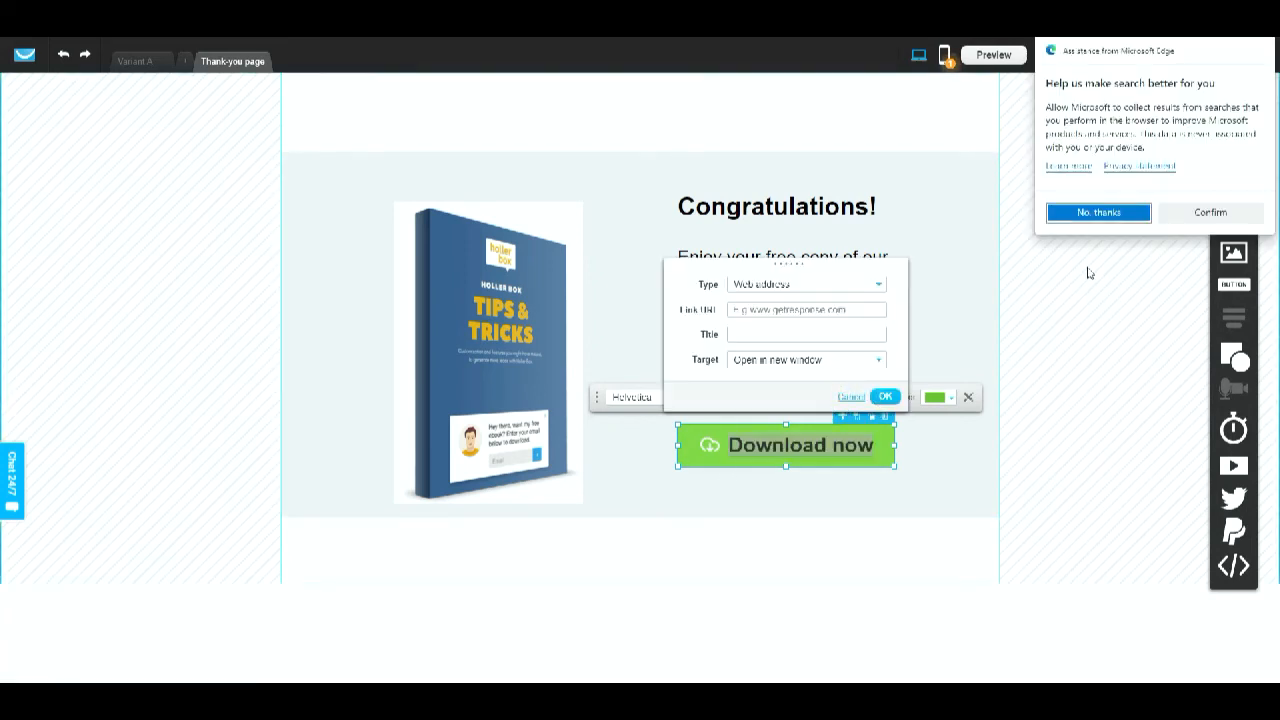
pyautogui.click(1215, 212)
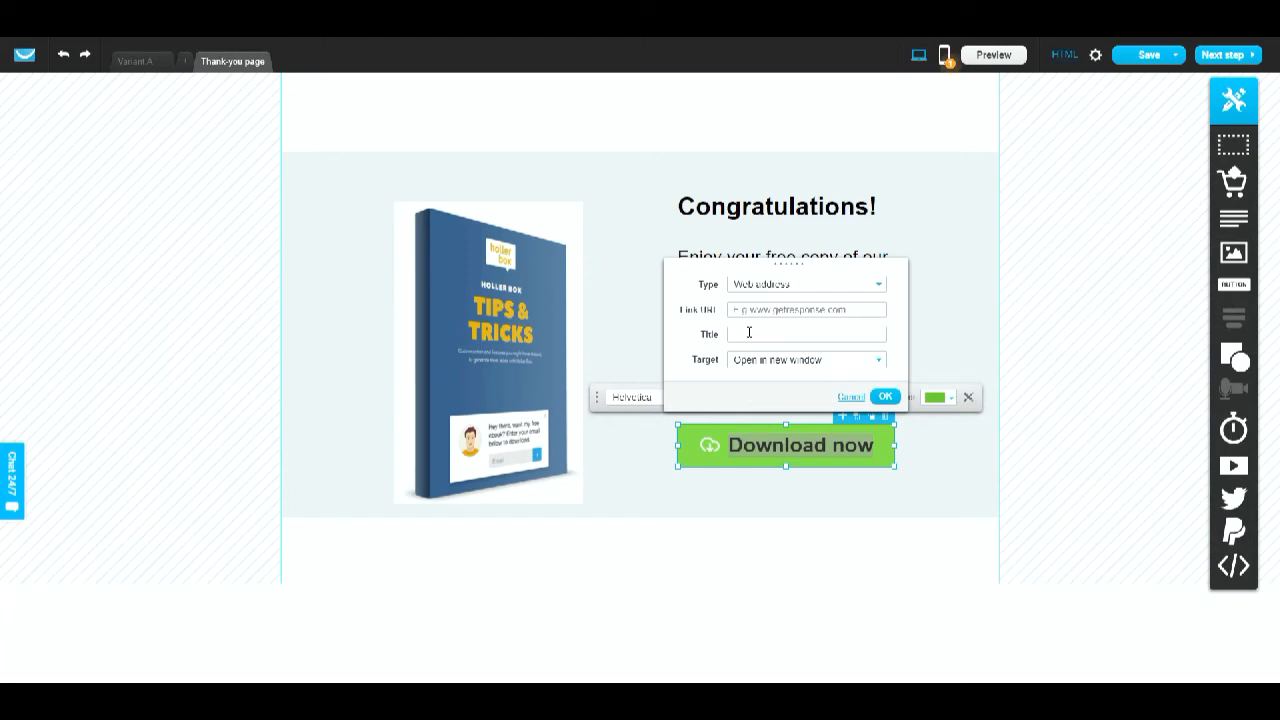
pyautogui.click(748, 312)
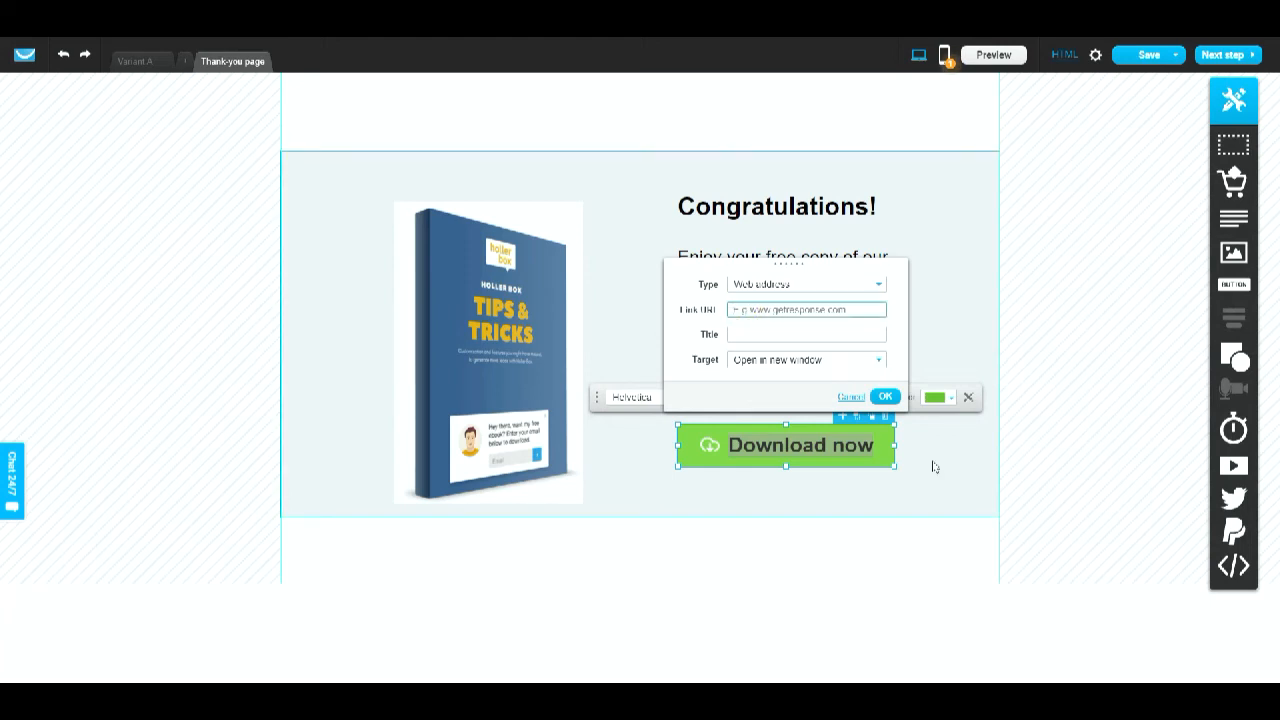
pyautogui.click(933, 467)
# - Copy the URL of the ebook image file from the Files and images library
pyautogui.click(515, 390)
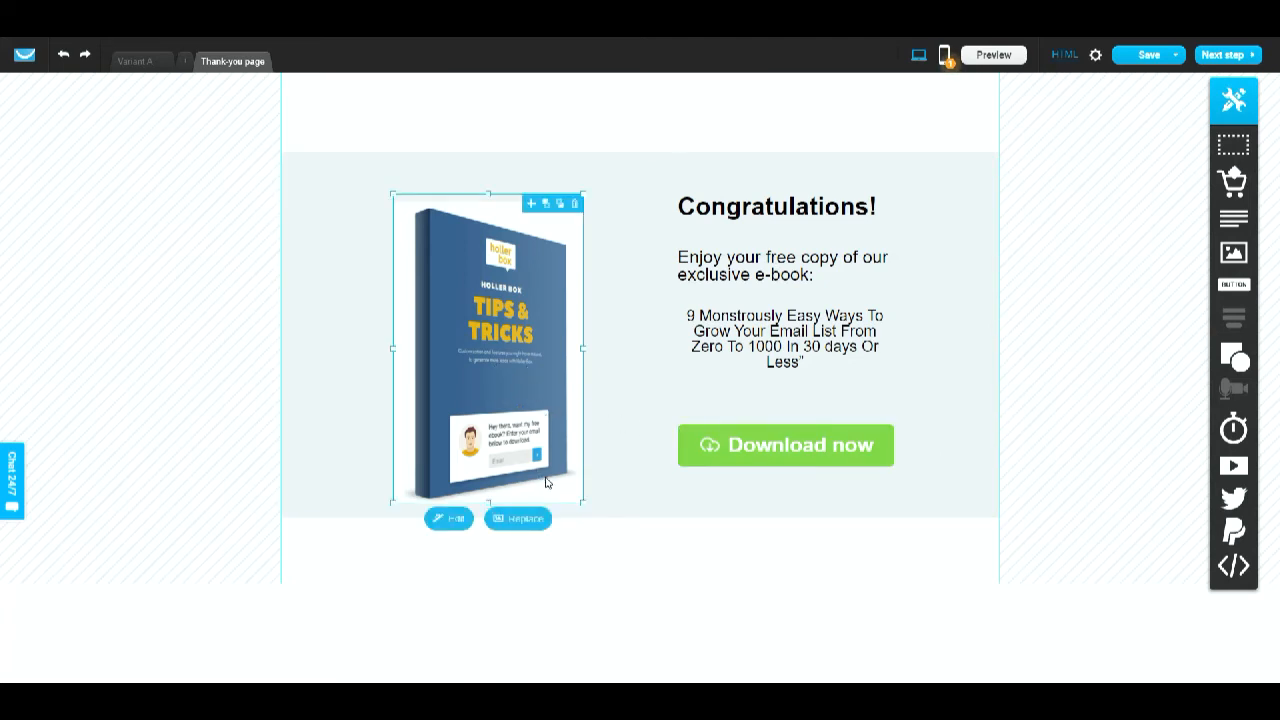
pyautogui.click(526, 517)
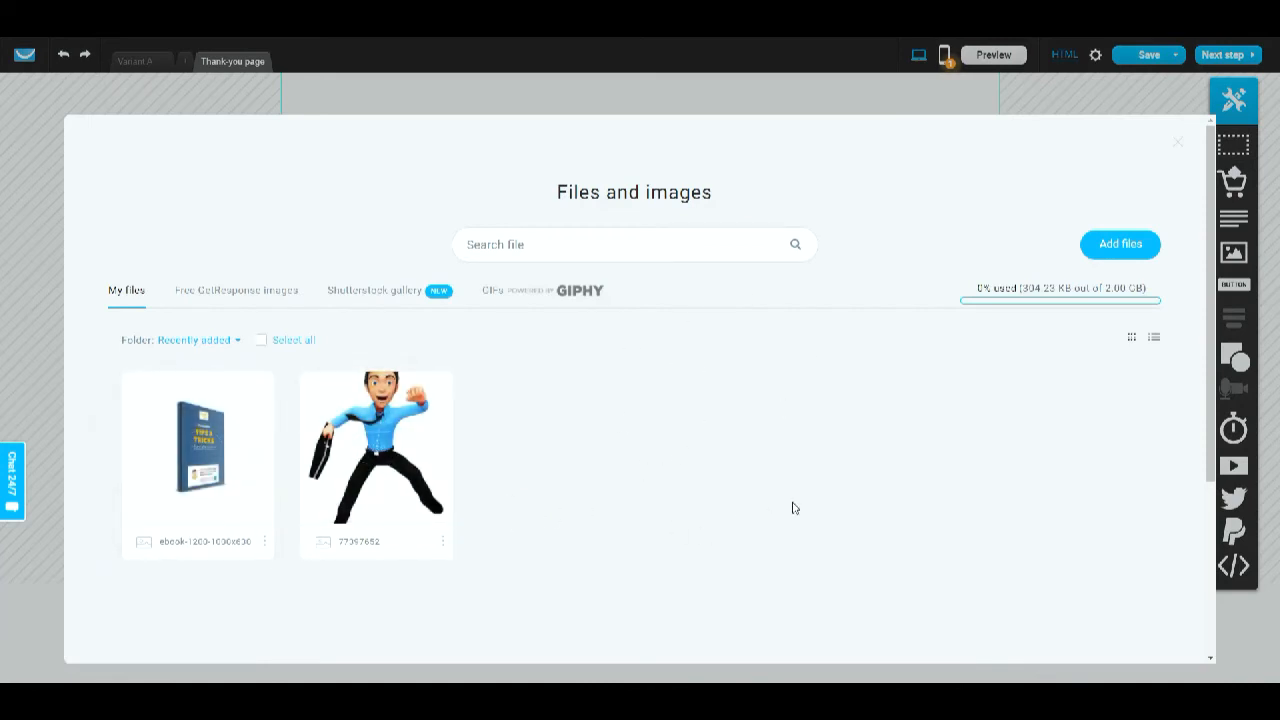
pyautogui.click(264, 541)
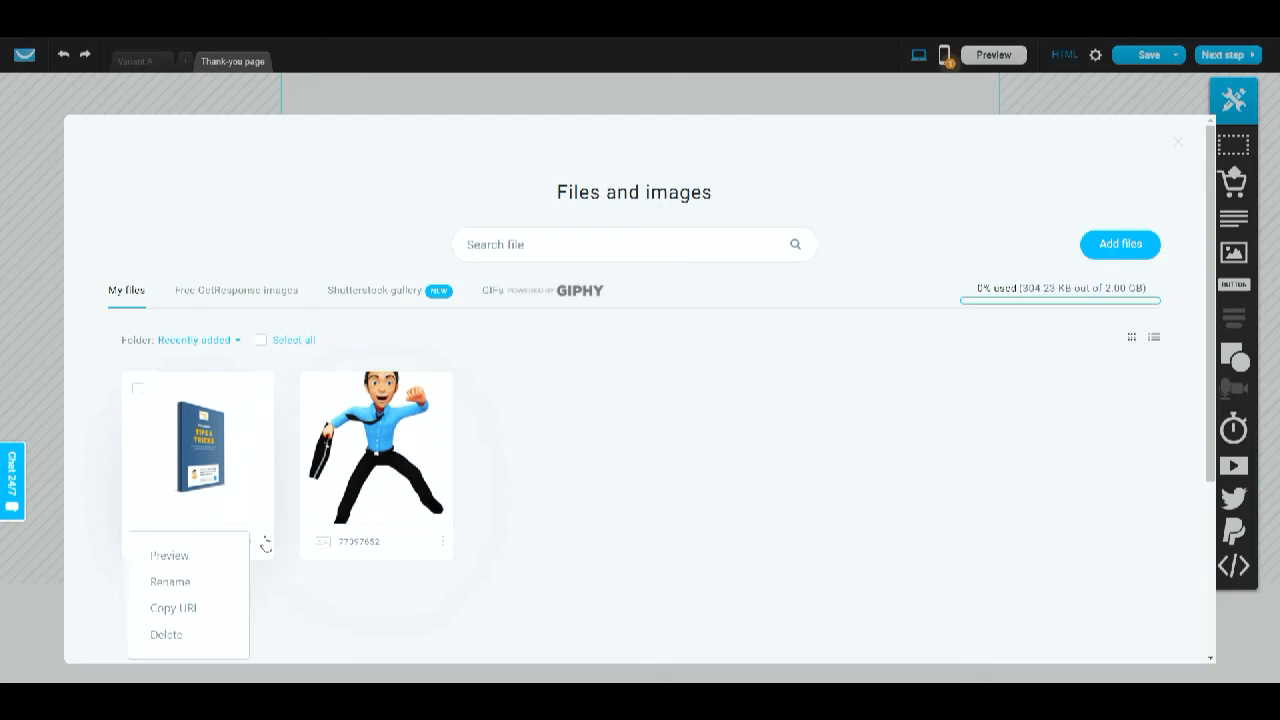
pyautogui.click(206, 608)
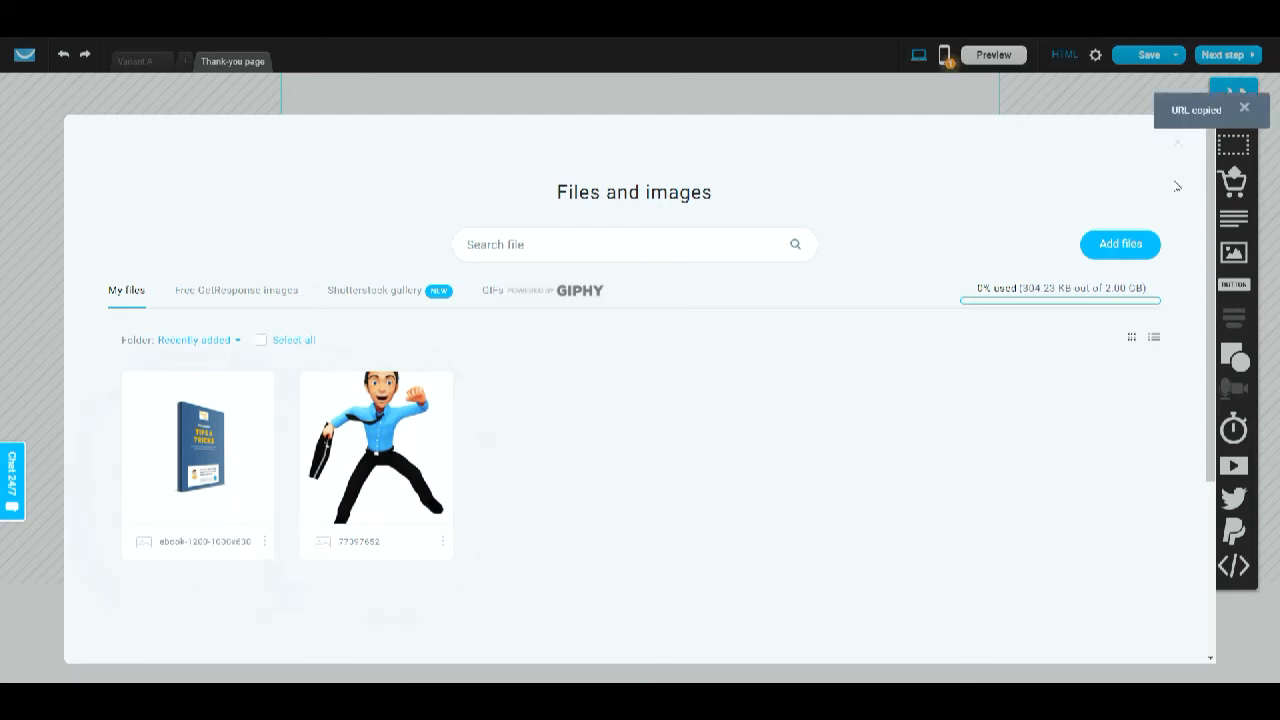
pyautogui.click(1176, 144)
# - Set the Download now button's link URL to the copied ebook image URL
pyautogui.click(797, 449)
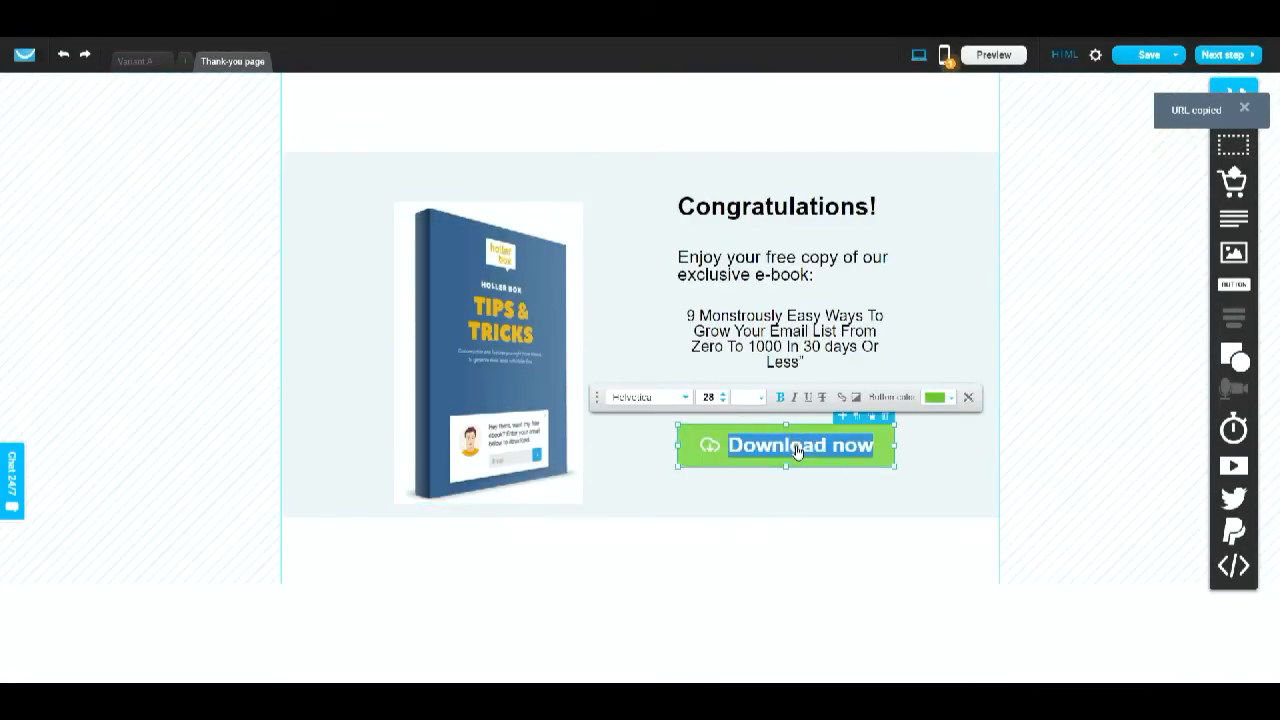
pyautogui.click(842, 397)
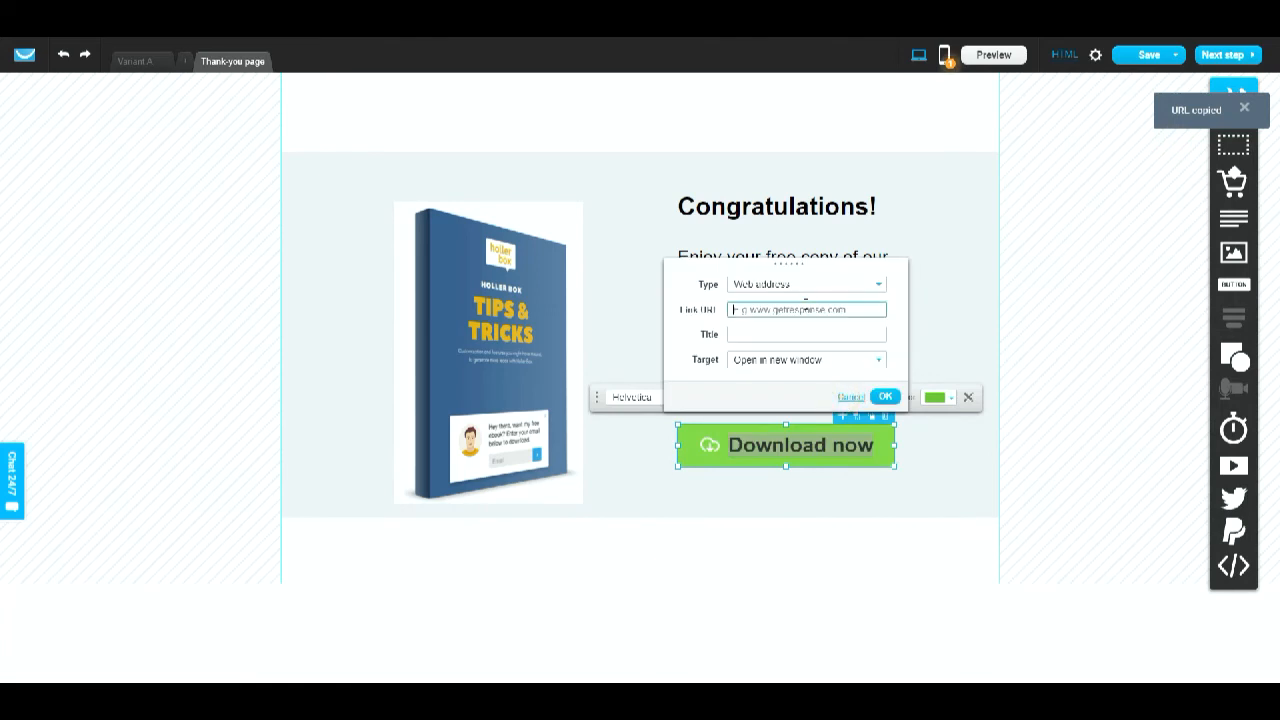
pyautogui.click(806, 303)
pyautogui.hotkey('ctrl', 'v')
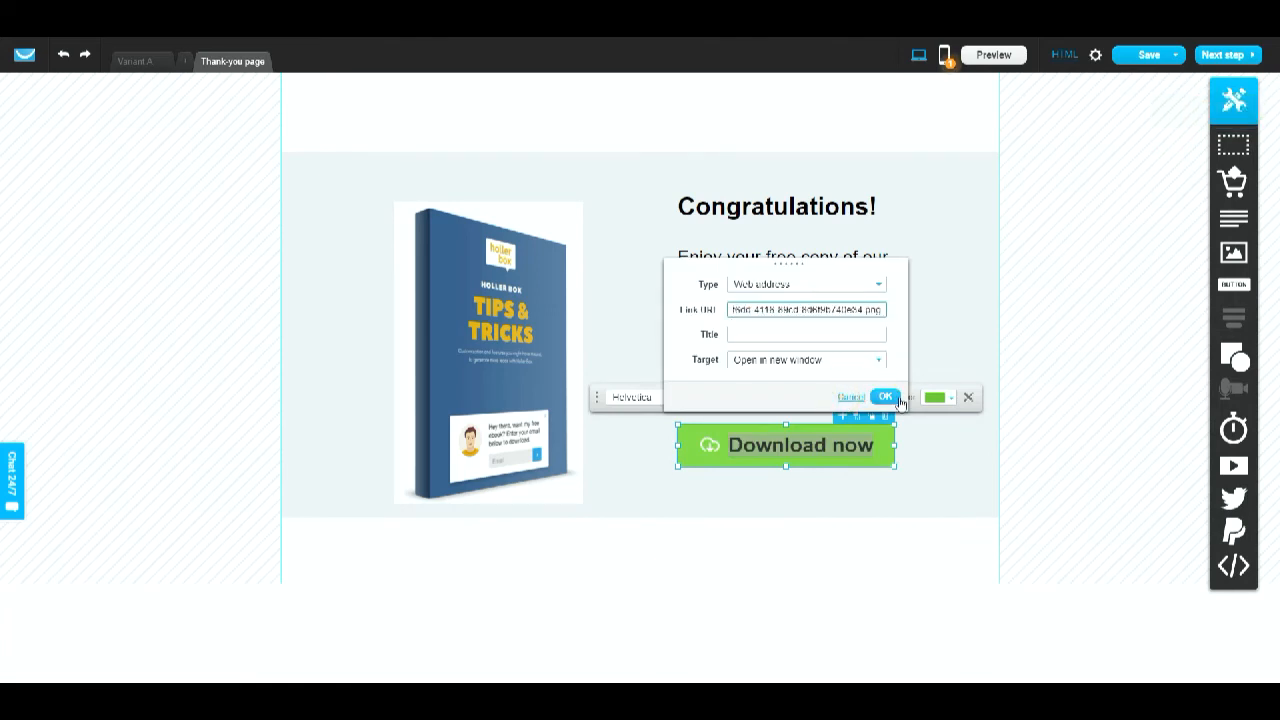
pyautogui.click(893, 398)
pyautogui.click(979, 477)
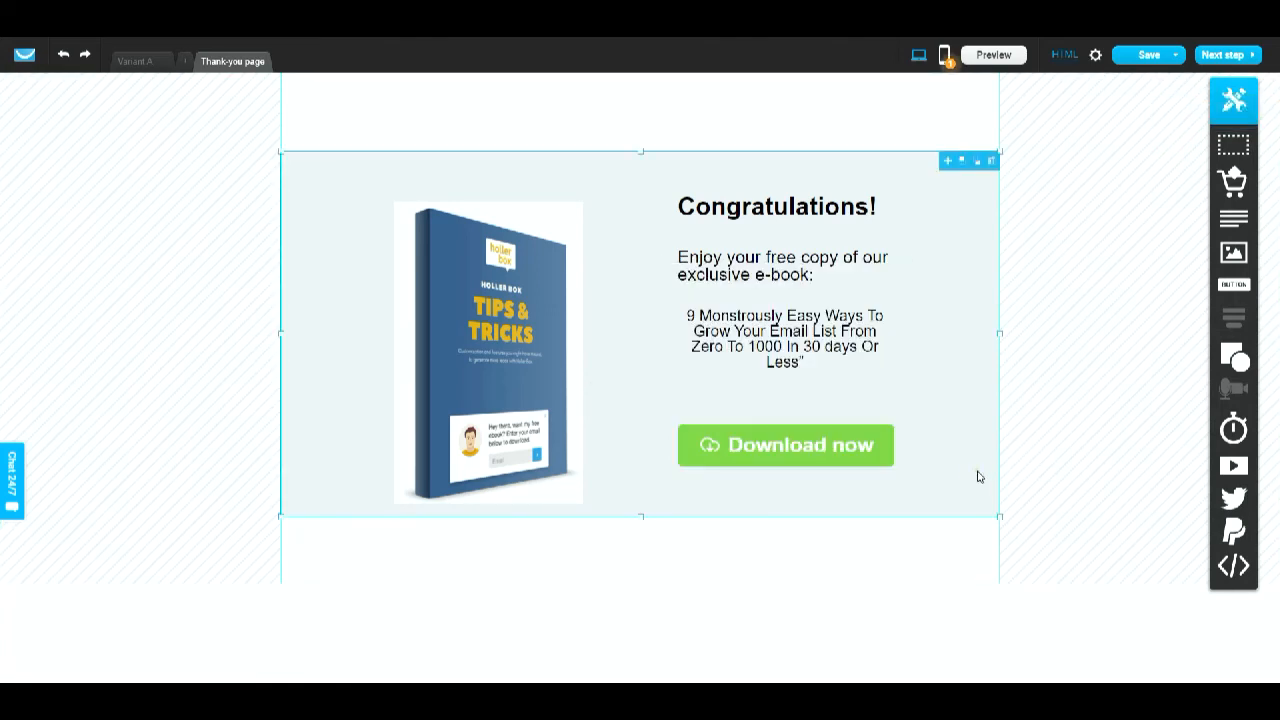
# - Preview the thank-you page and test the Download now button's link
pyautogui.click(992, 55)
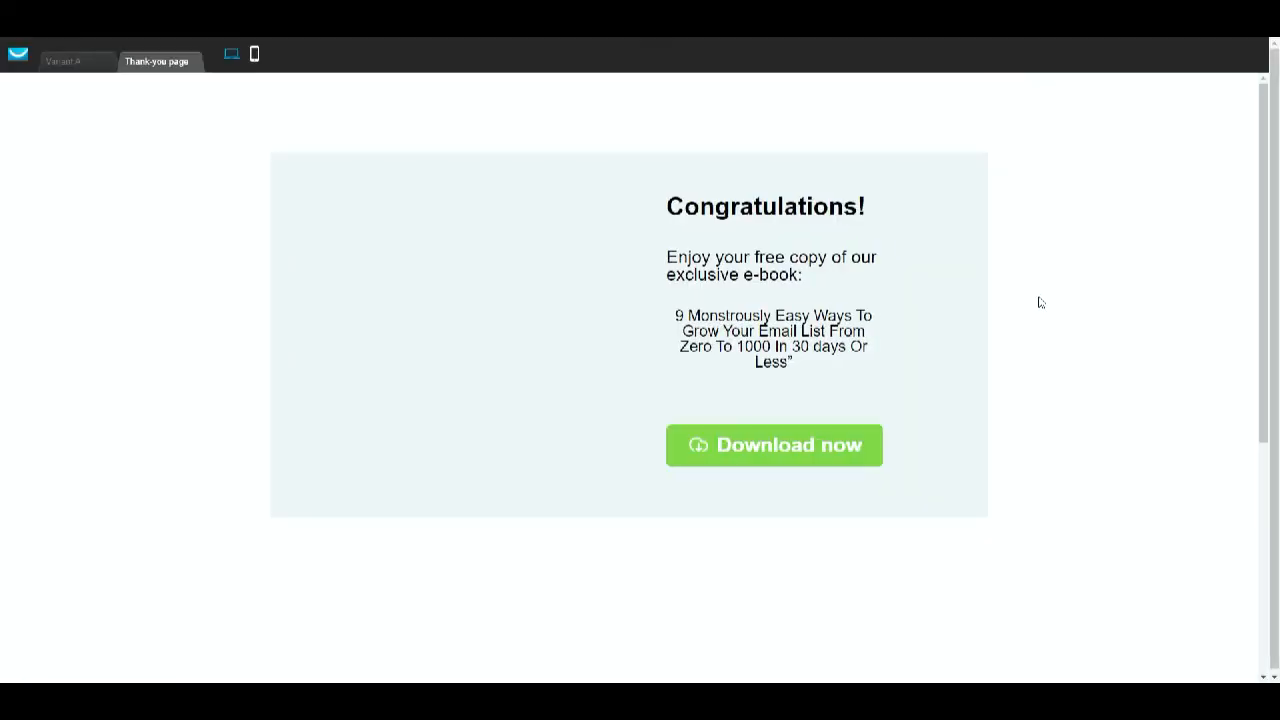
pyautogui.click(788, 455)
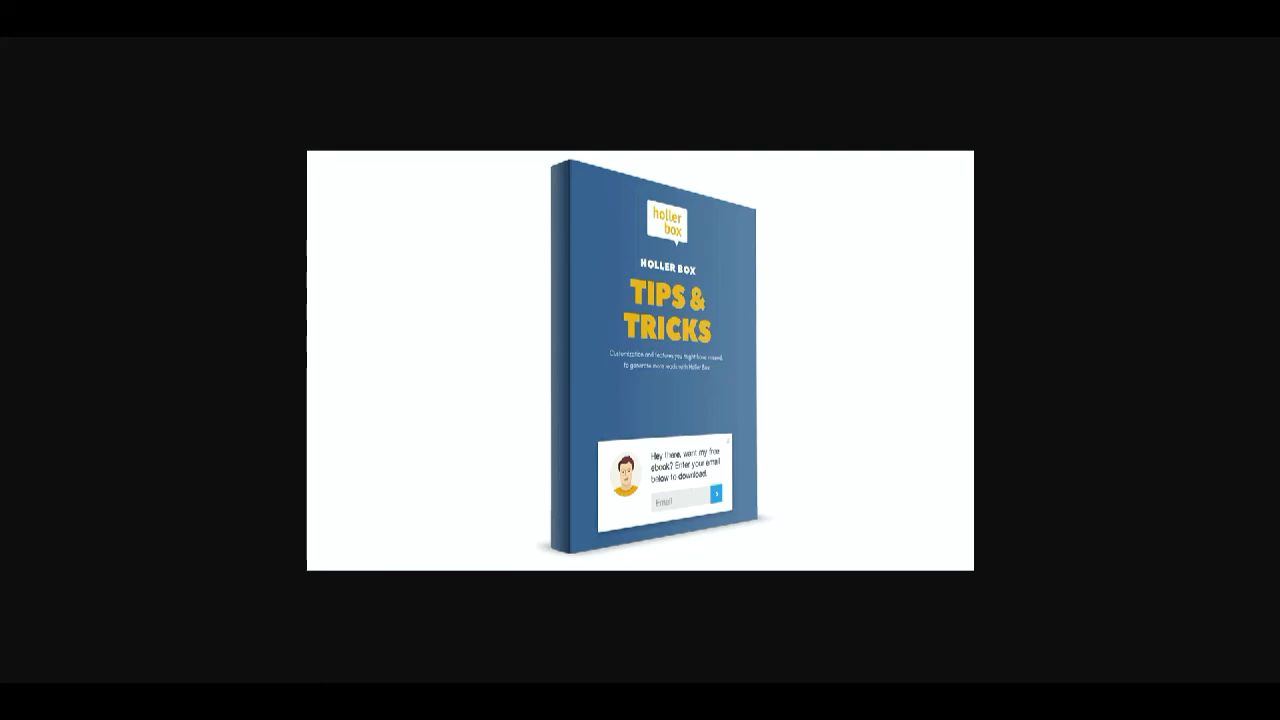
pyautogui.hotkey('ctrl', 'w')
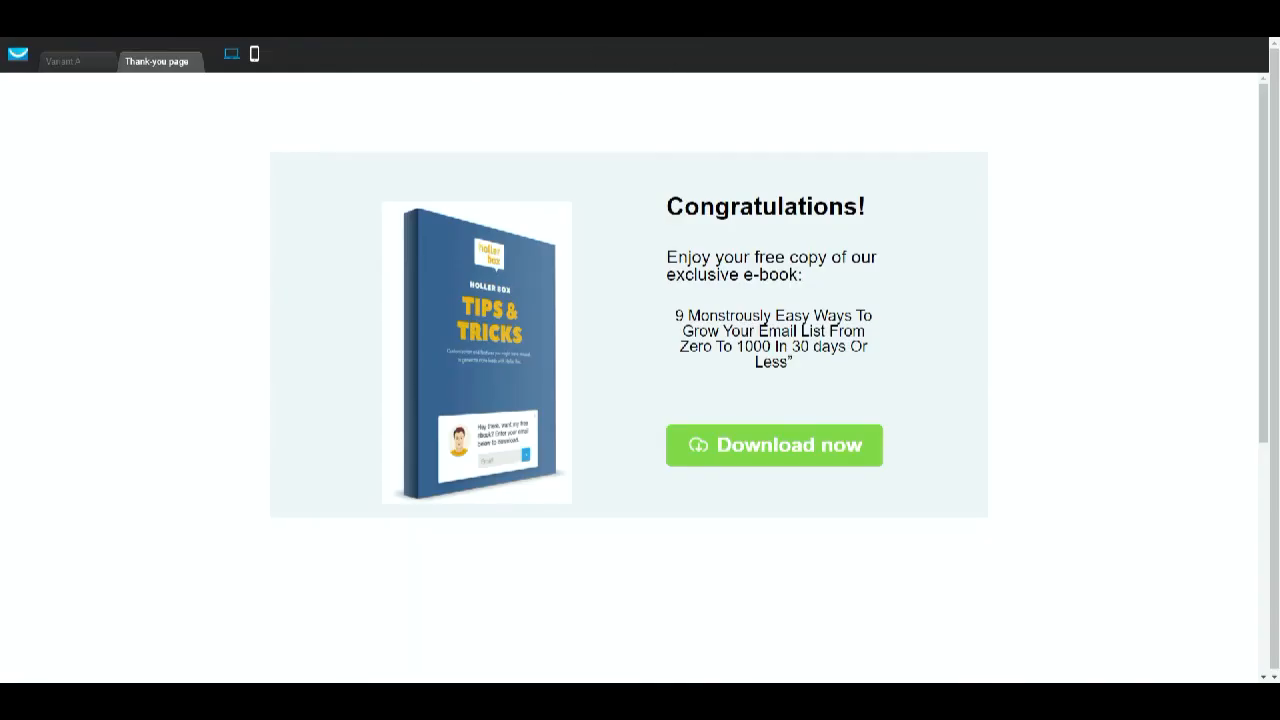
pyautogui.hotkey('ctrl', 'w')
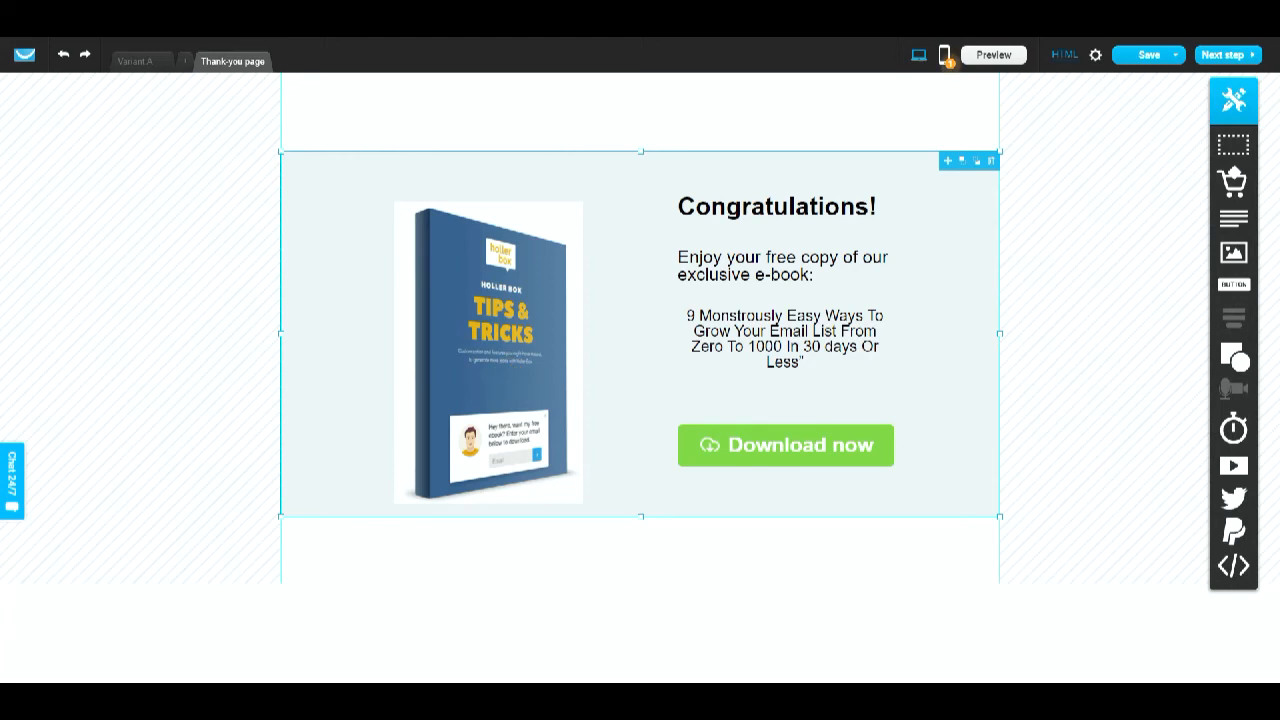
# - Replace the Download now button's link URL with the copied ebook image URL again
pyautogui.doubleClick(843, 433)
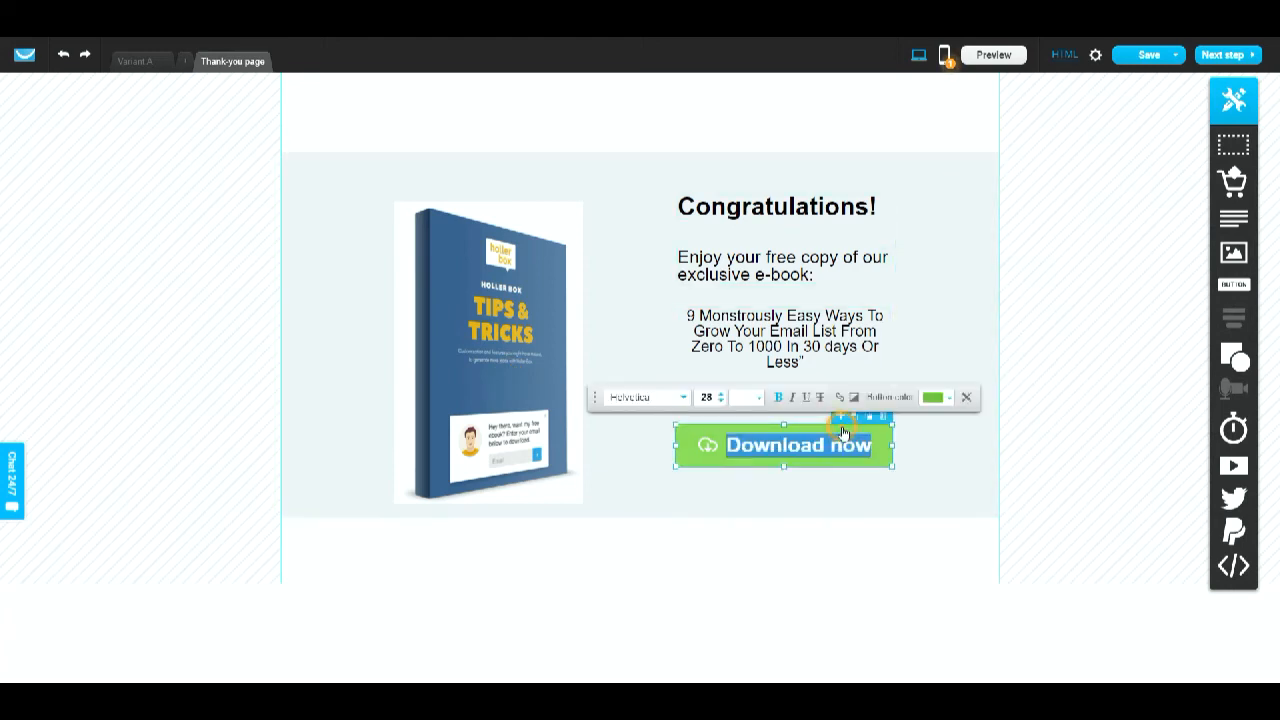
pyautogui.click(836, 399)
pyautogui.click(768, 310)
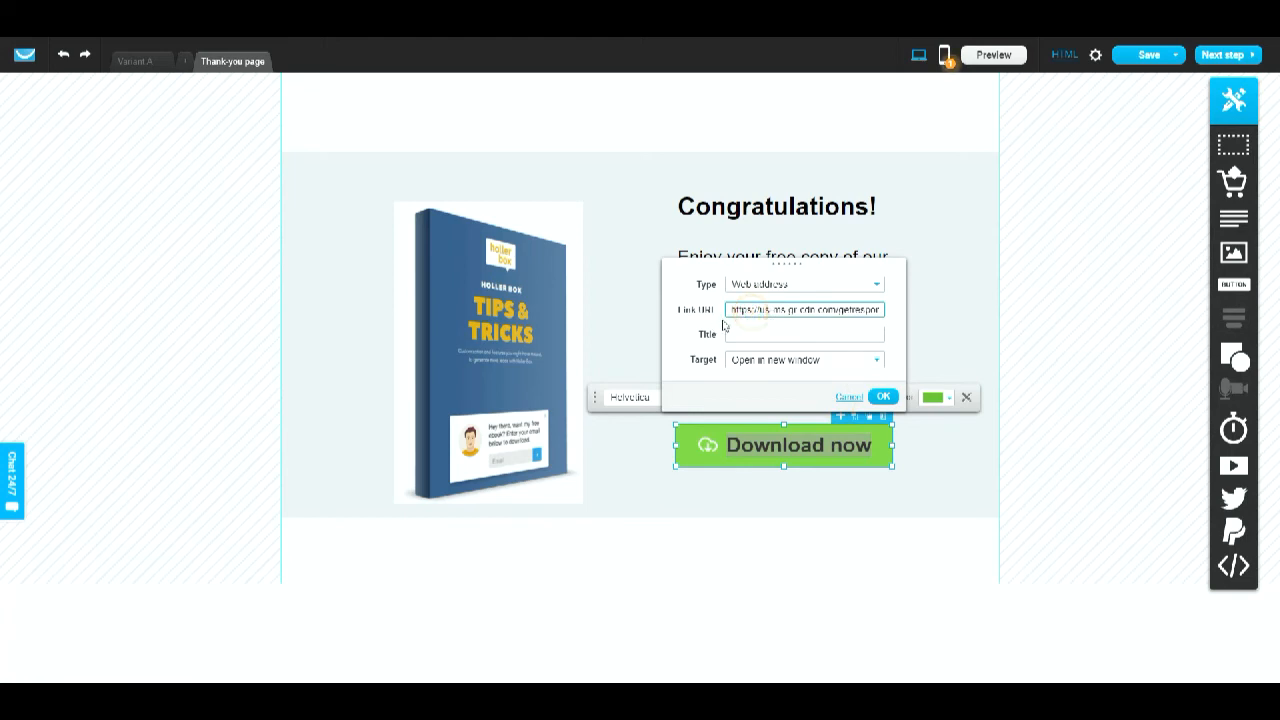
pyautogui.moveTo(728, 310); pyautogui.dragTo(903, 307)
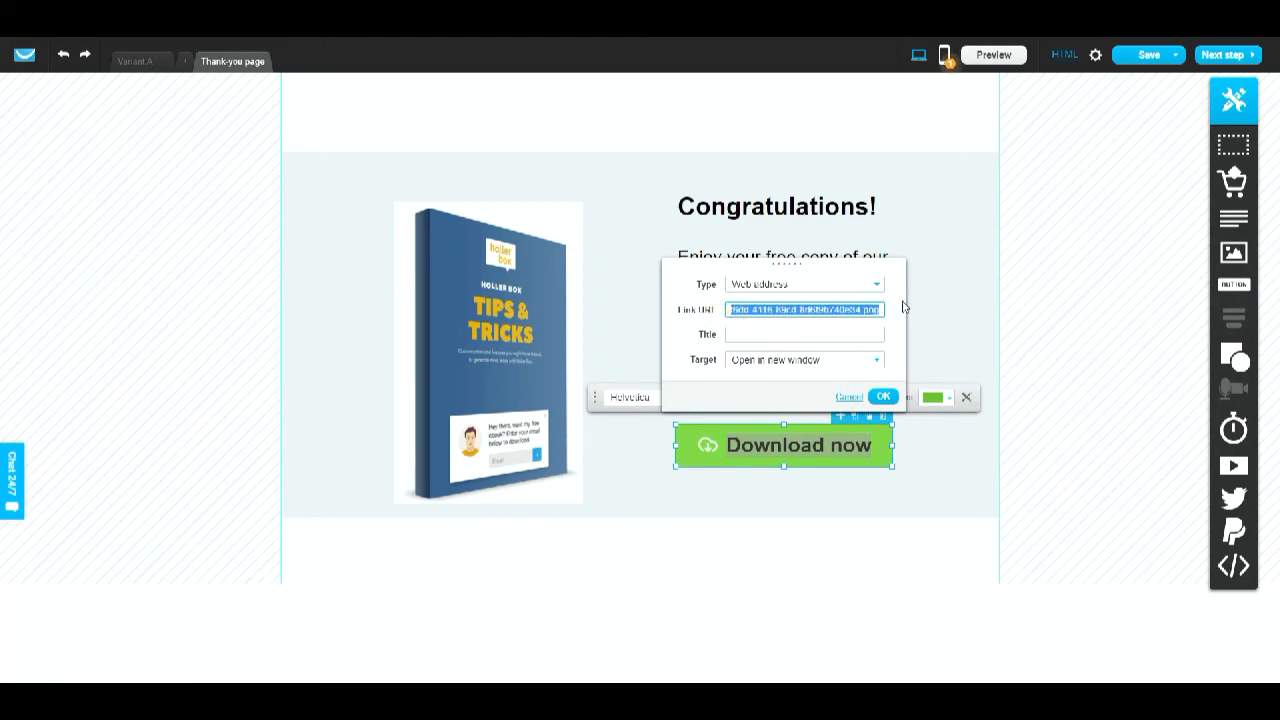
pyautogui.hotkey('ctrl', 'v')
pyautogui.click(883, 396)
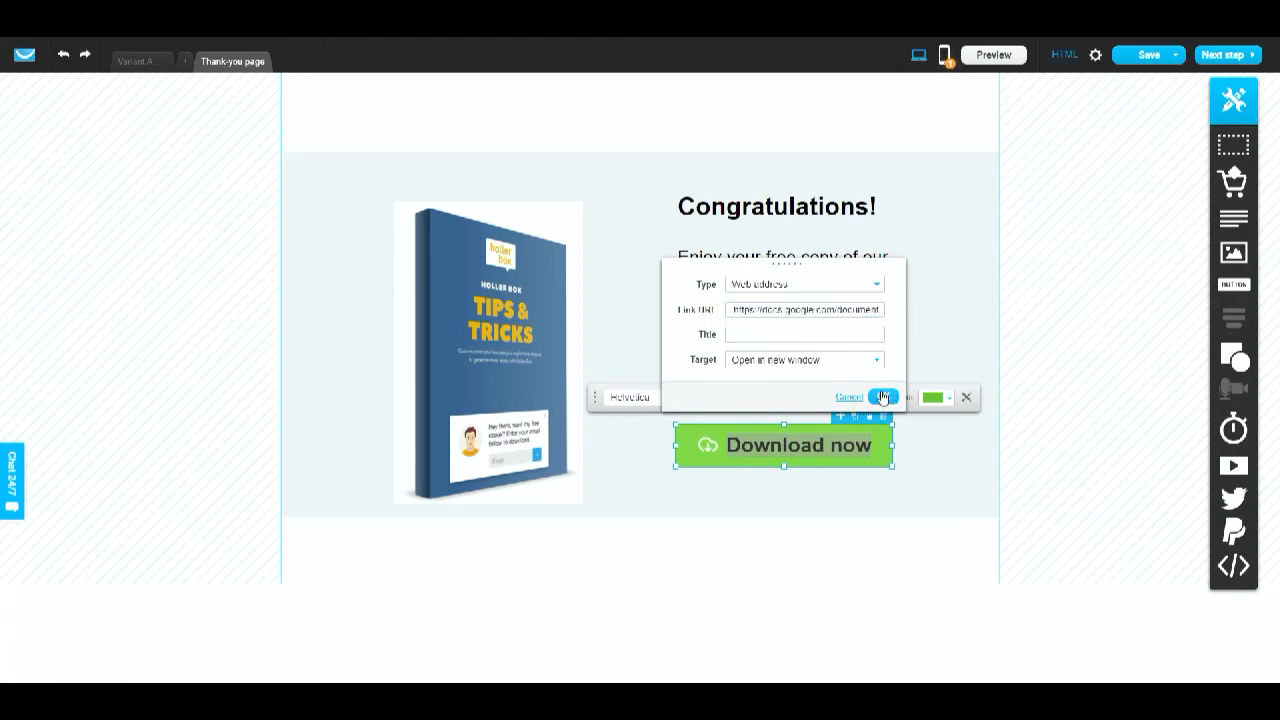
pyautogui.click(967, 493)
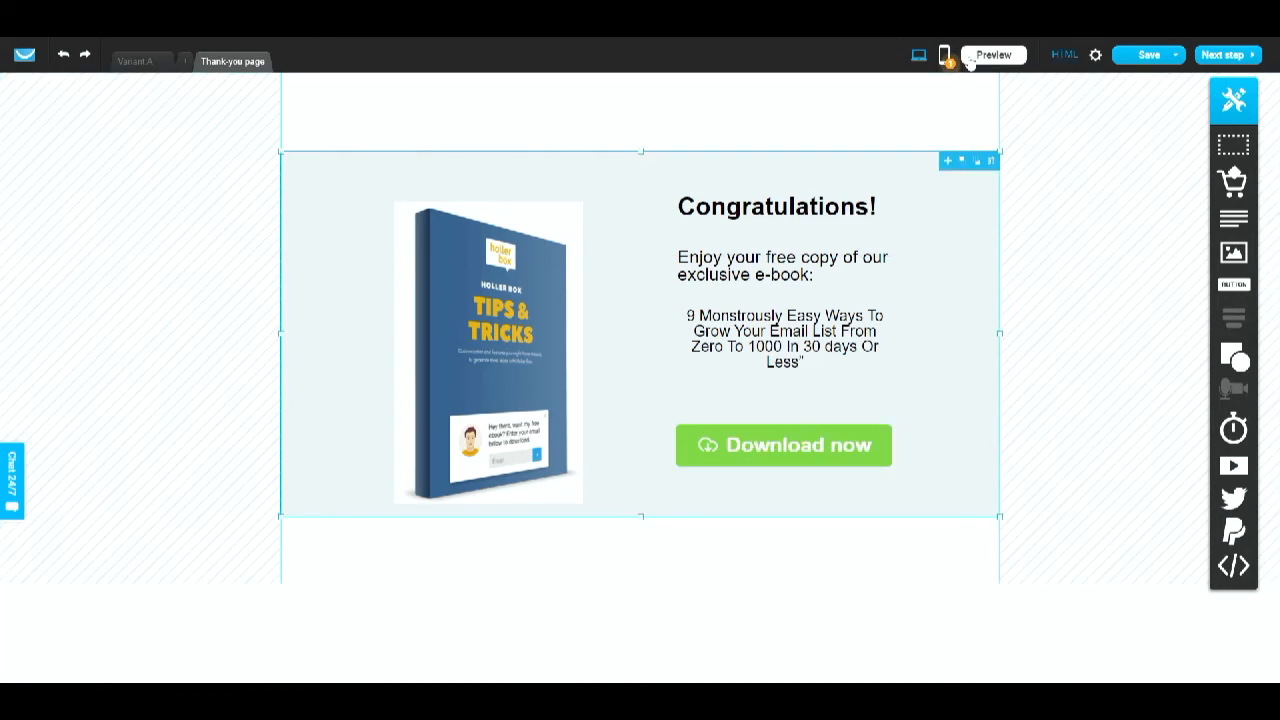
# - Preview the thank-you page again and test the Download now button
pyautogui.click(968, 57)
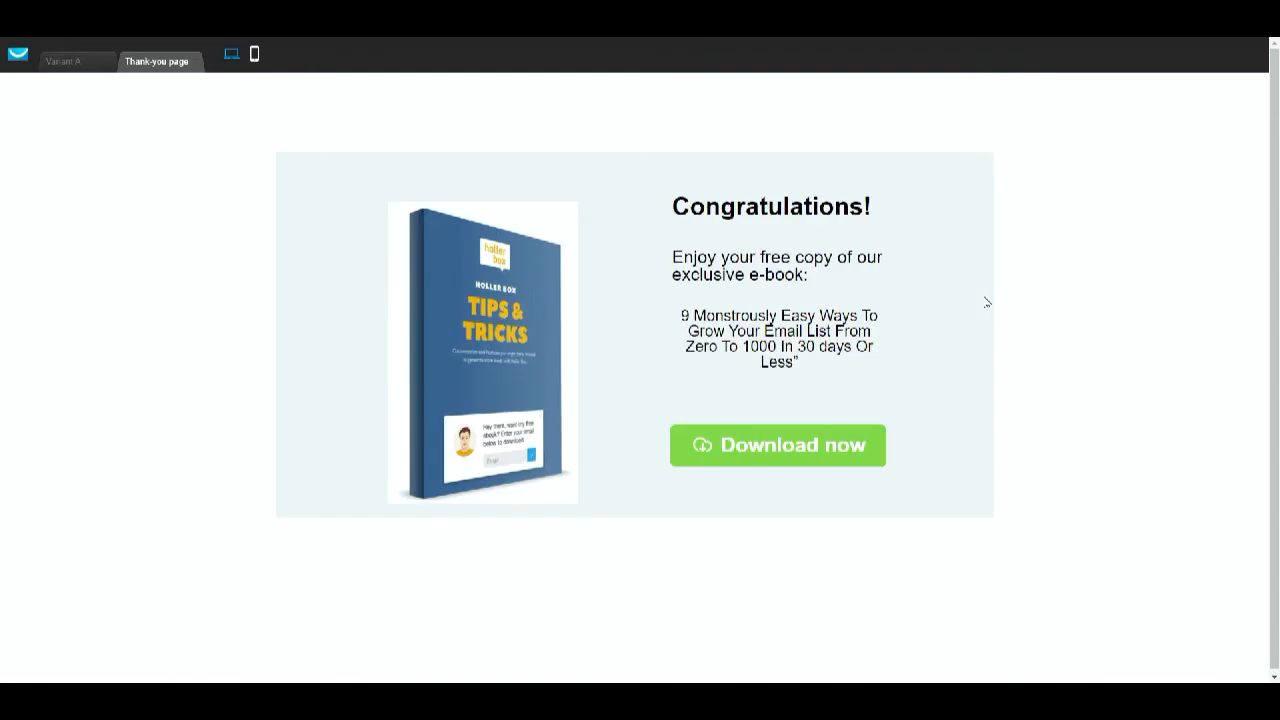
pyautogui.click(823, 444)
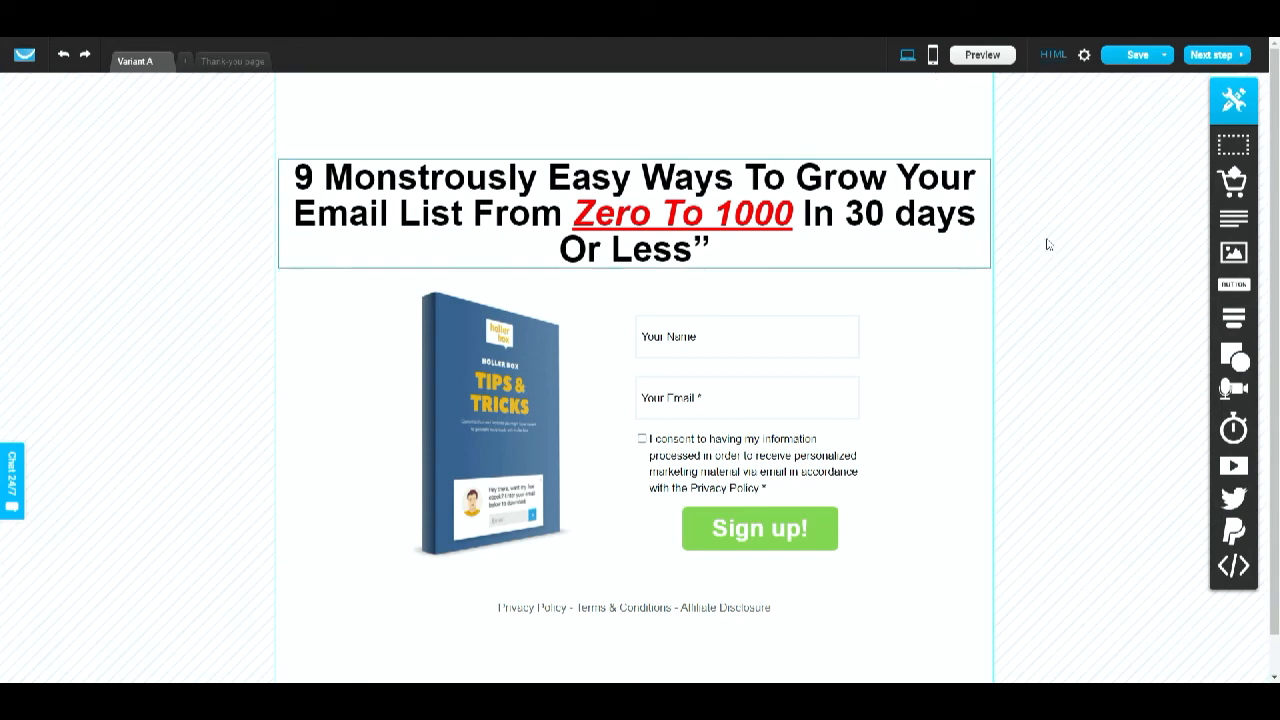
# - Proceed to the landing page settings and enable Don't index in search engines
pyautogui.click(1208, 56)
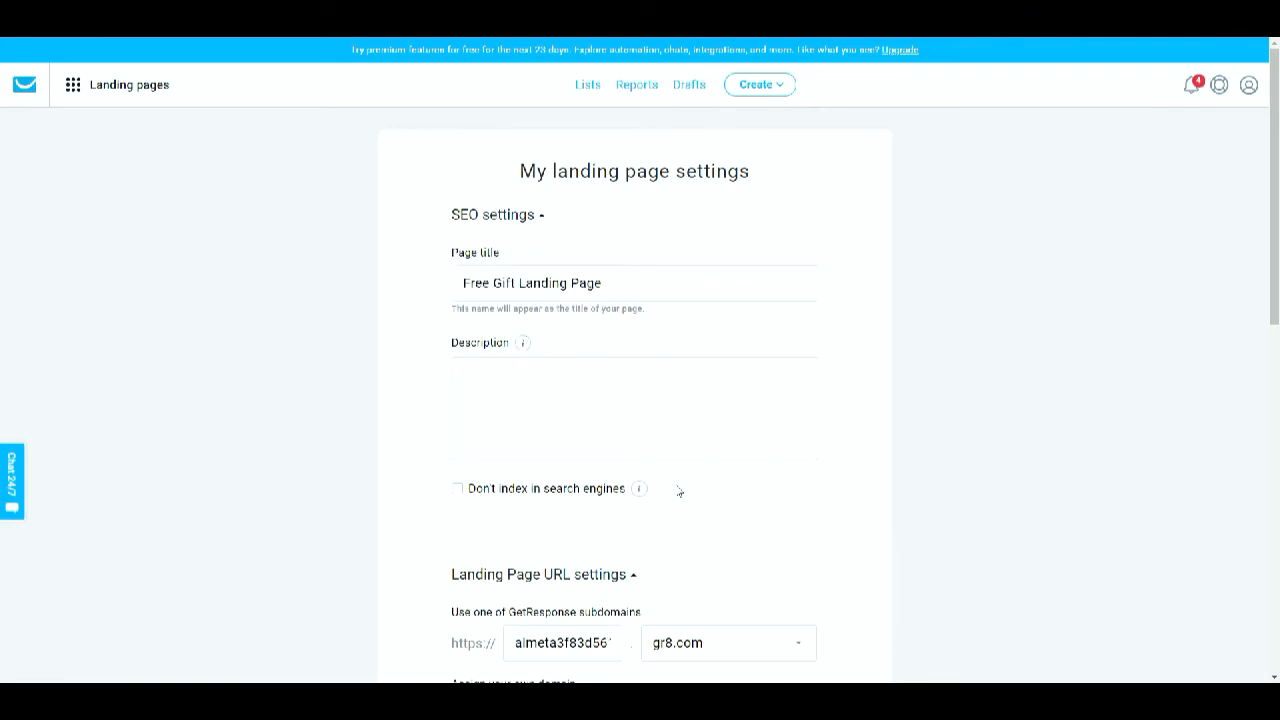
pyautogui.moveTo(526, 357)
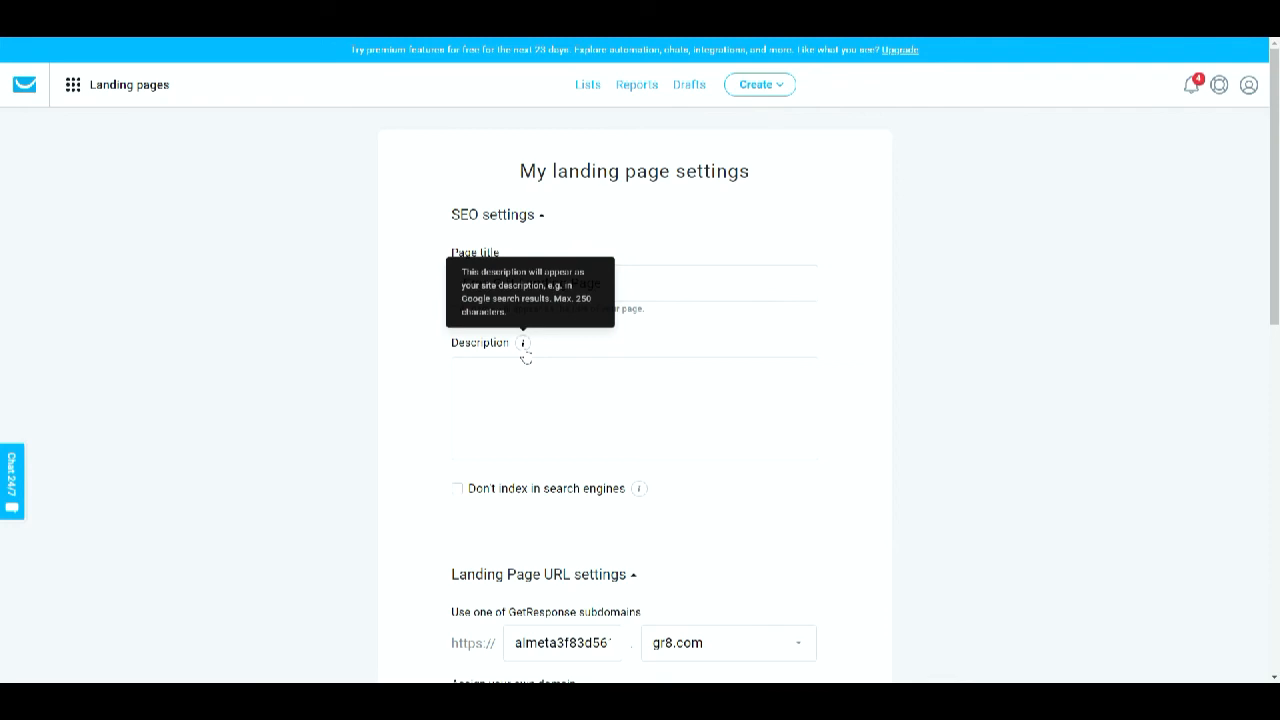
pyautogui.click(457, 488)
pyautogui.scroll(-1, 858, 442)
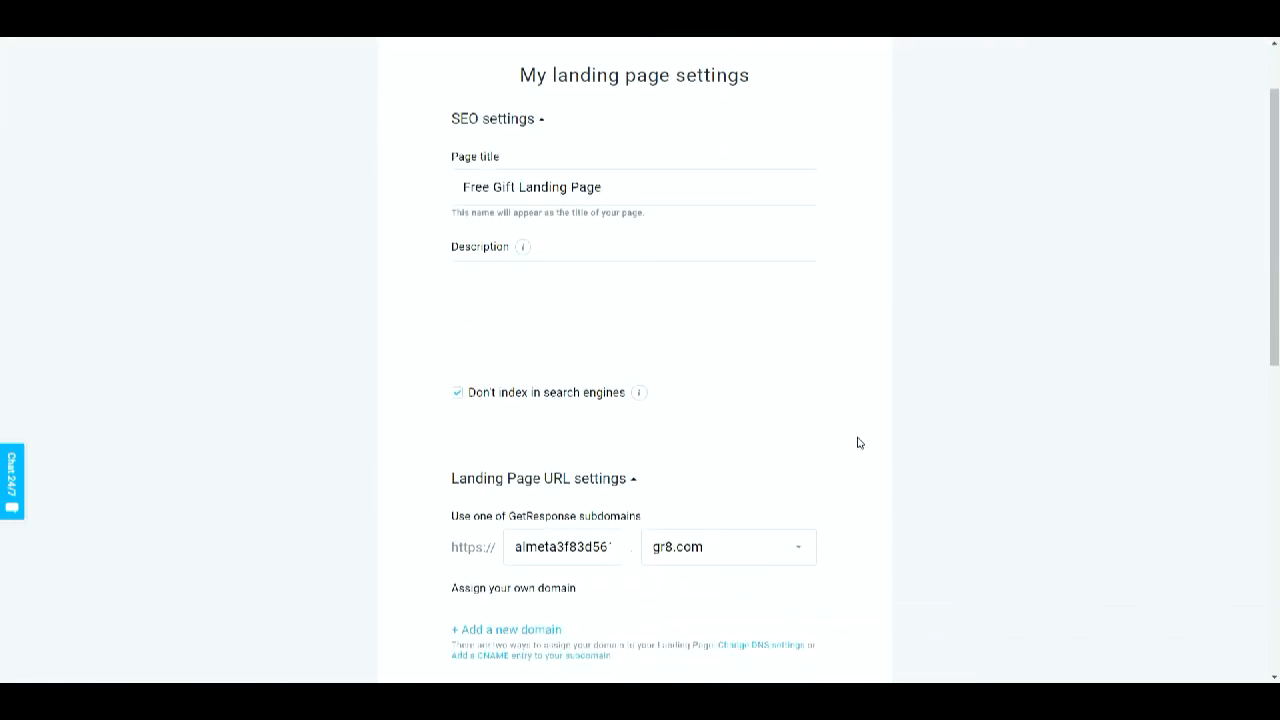
pyautogui.scroll(-1, 858, 442)
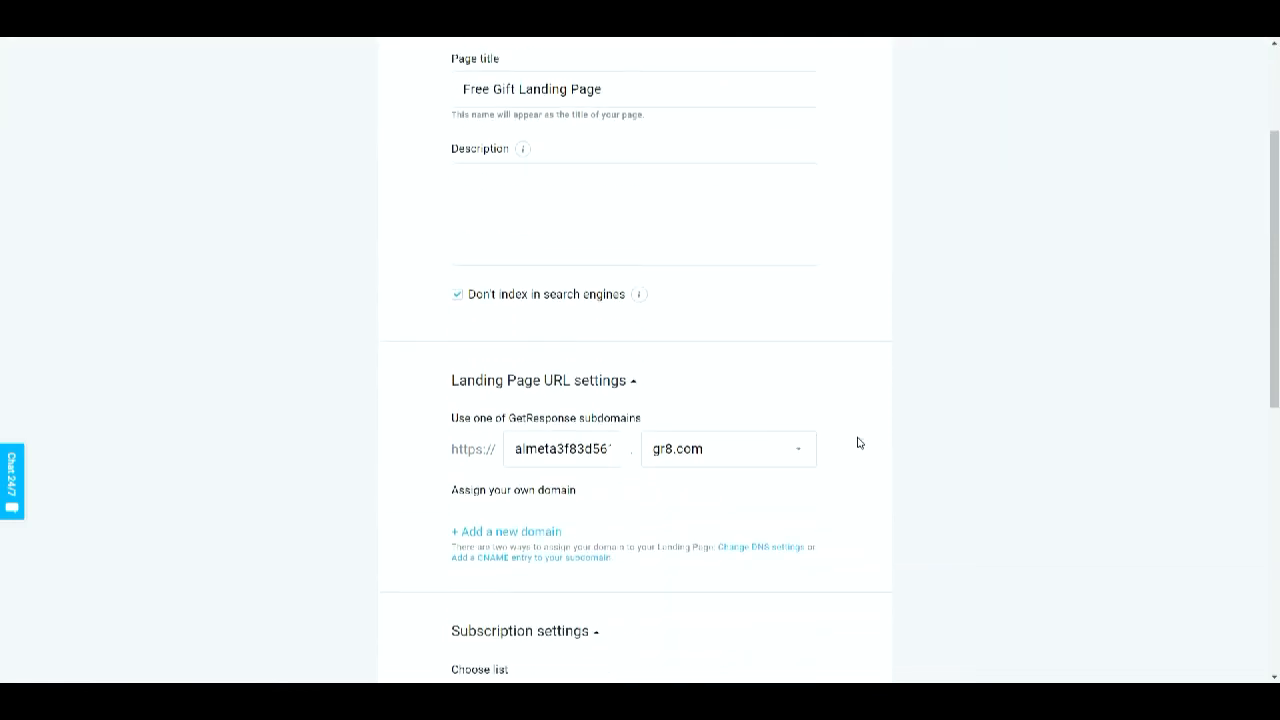
# - Set the landing page's subscription list to Getresponse Test
pyautogui.scroll(-1, 858, 442)
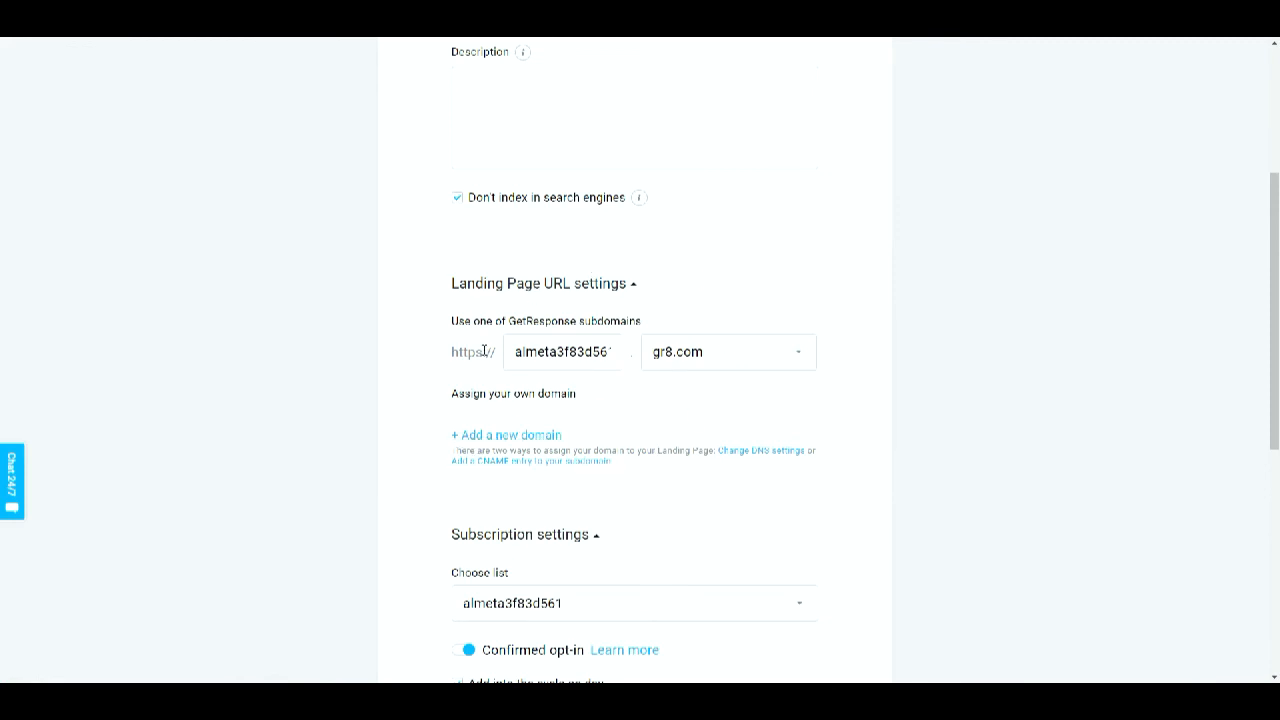
pyautogui.rightClick(590, 365)
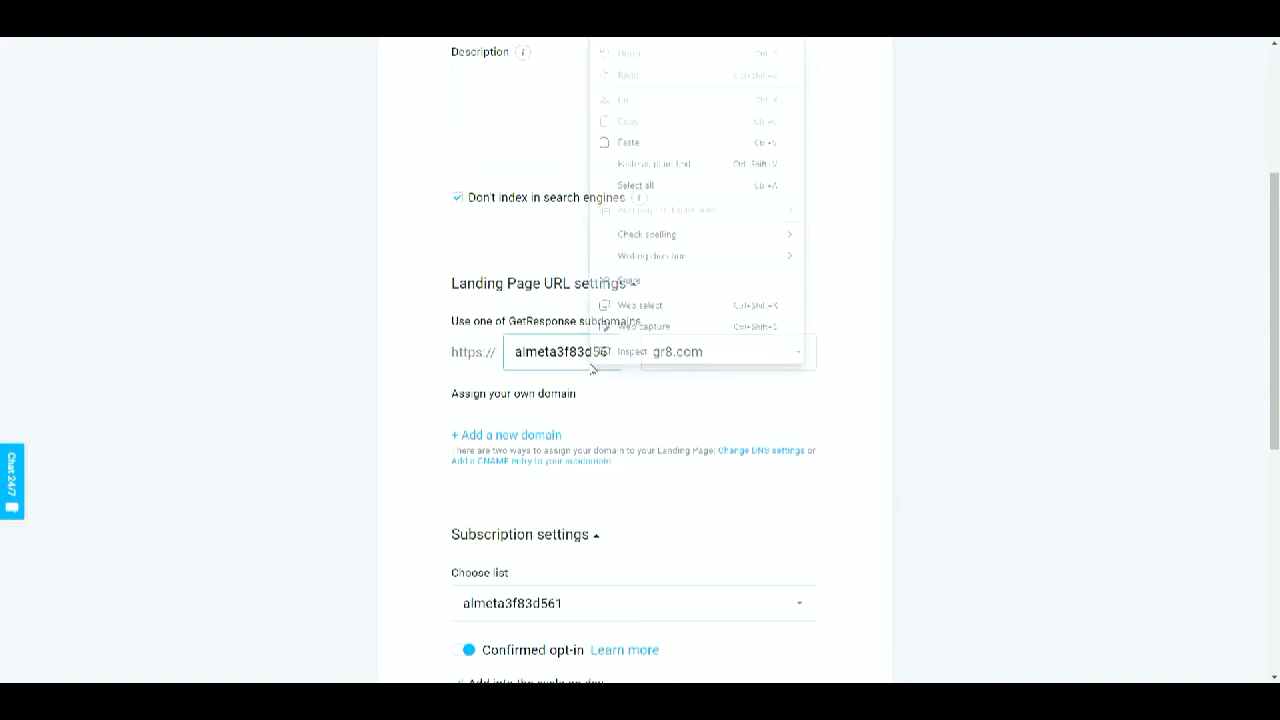
pyautogui.click(666, 402)
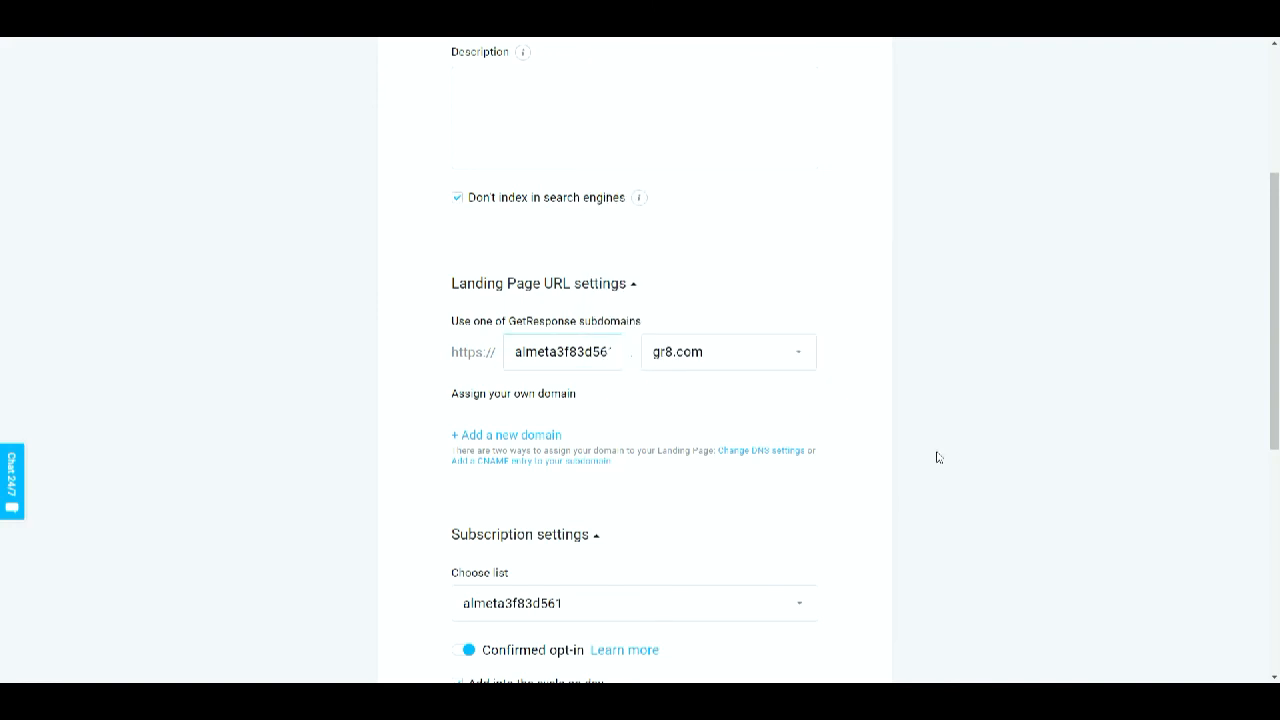
pyautogui.scroll(-1, 938, 458)
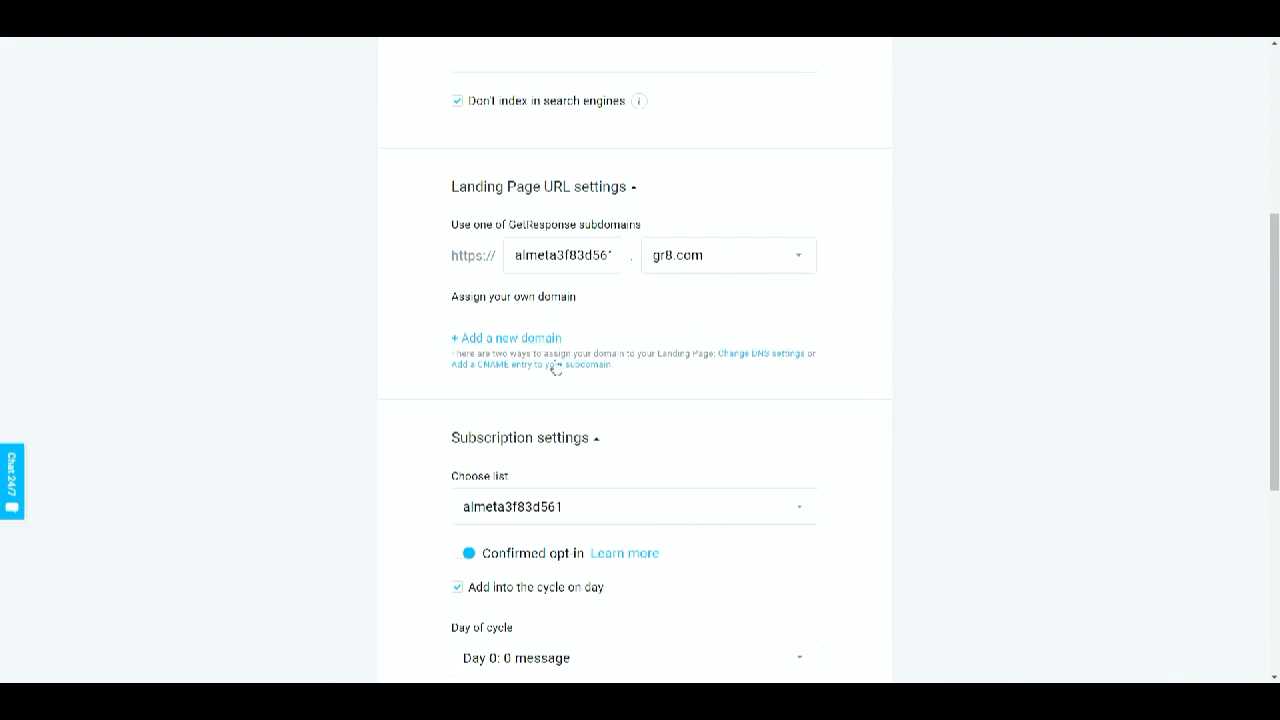
pyautogui.scroll(-1, 654, 434)
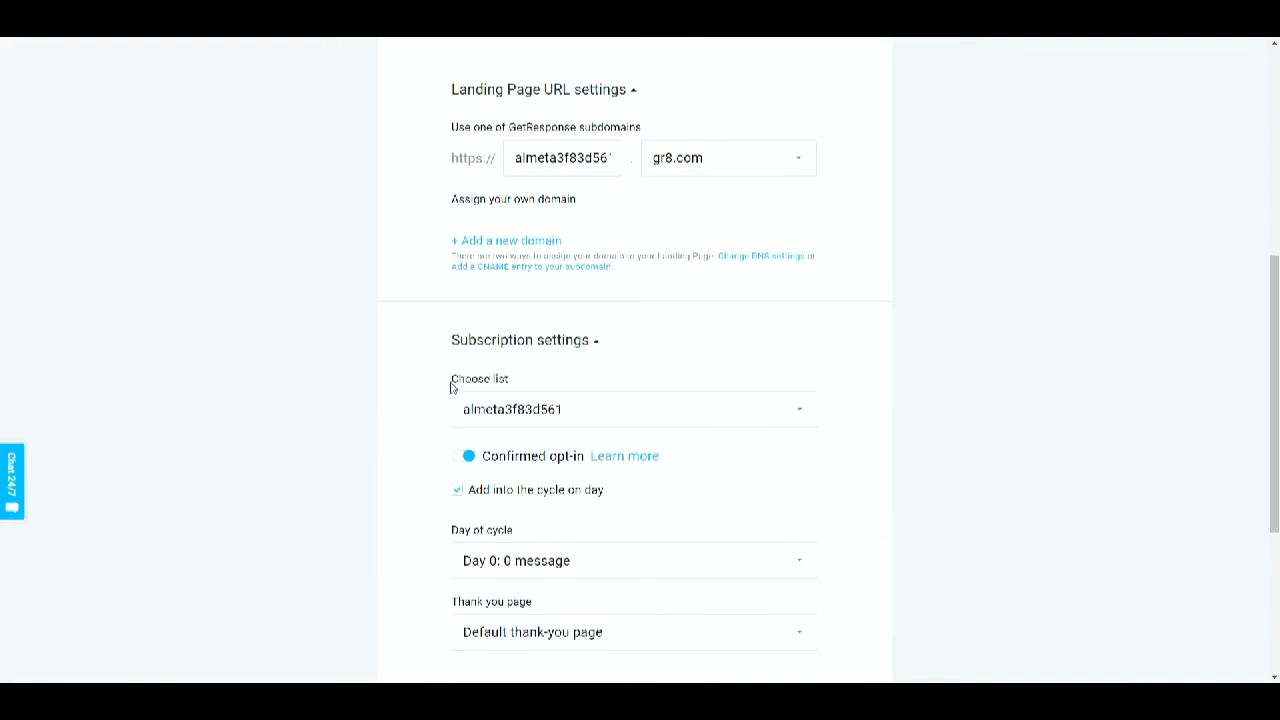
pyautogui.scroll(-1, 777, 460)
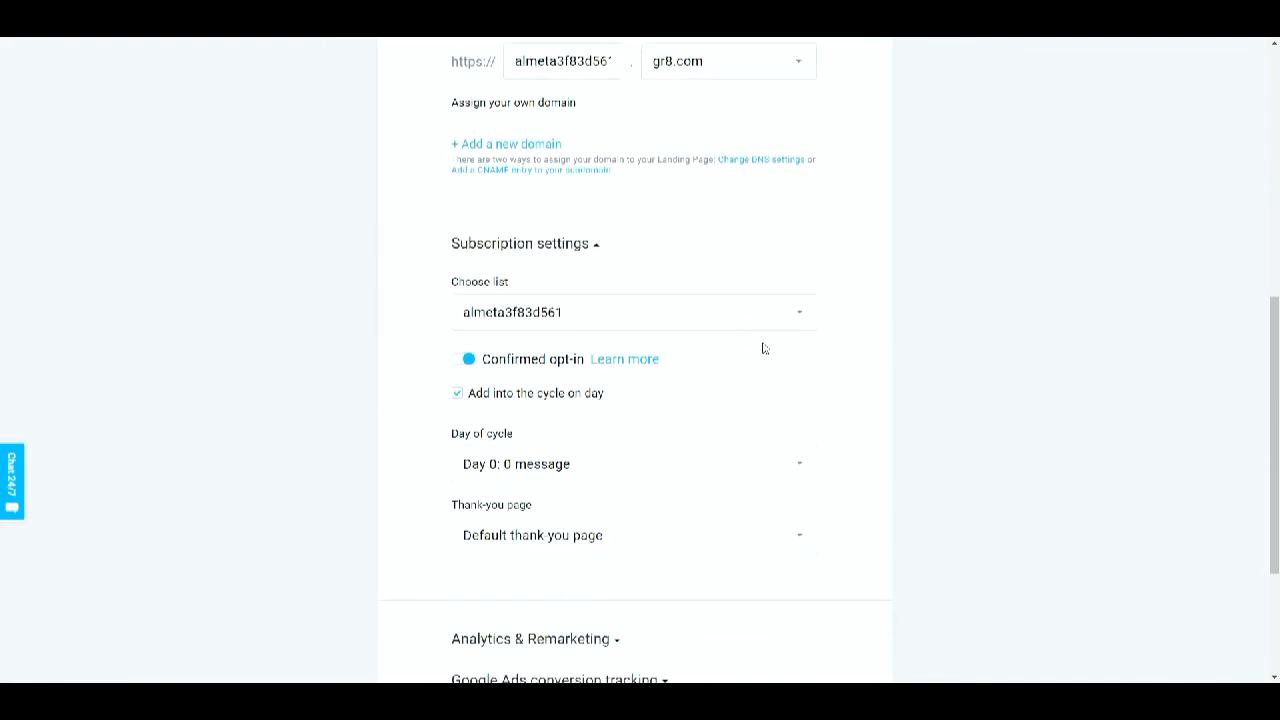
pyautogui.click(797, 316)
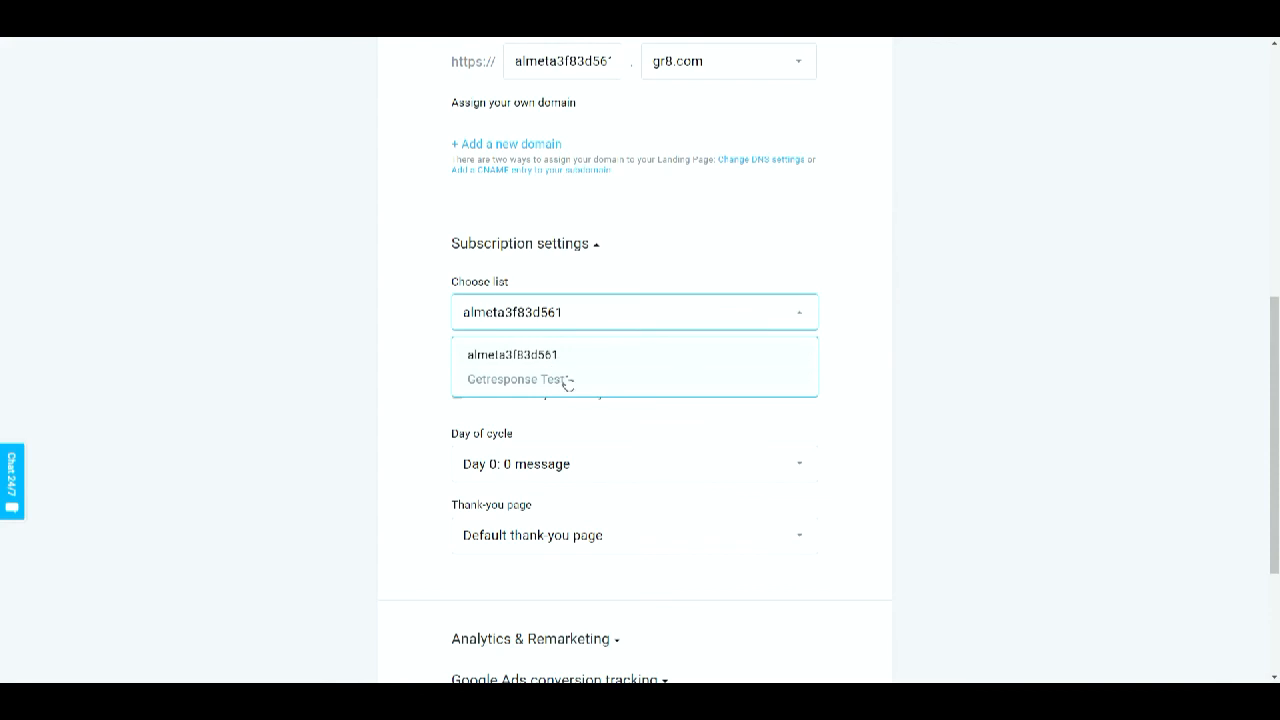
pyautogui.click(566, 381)
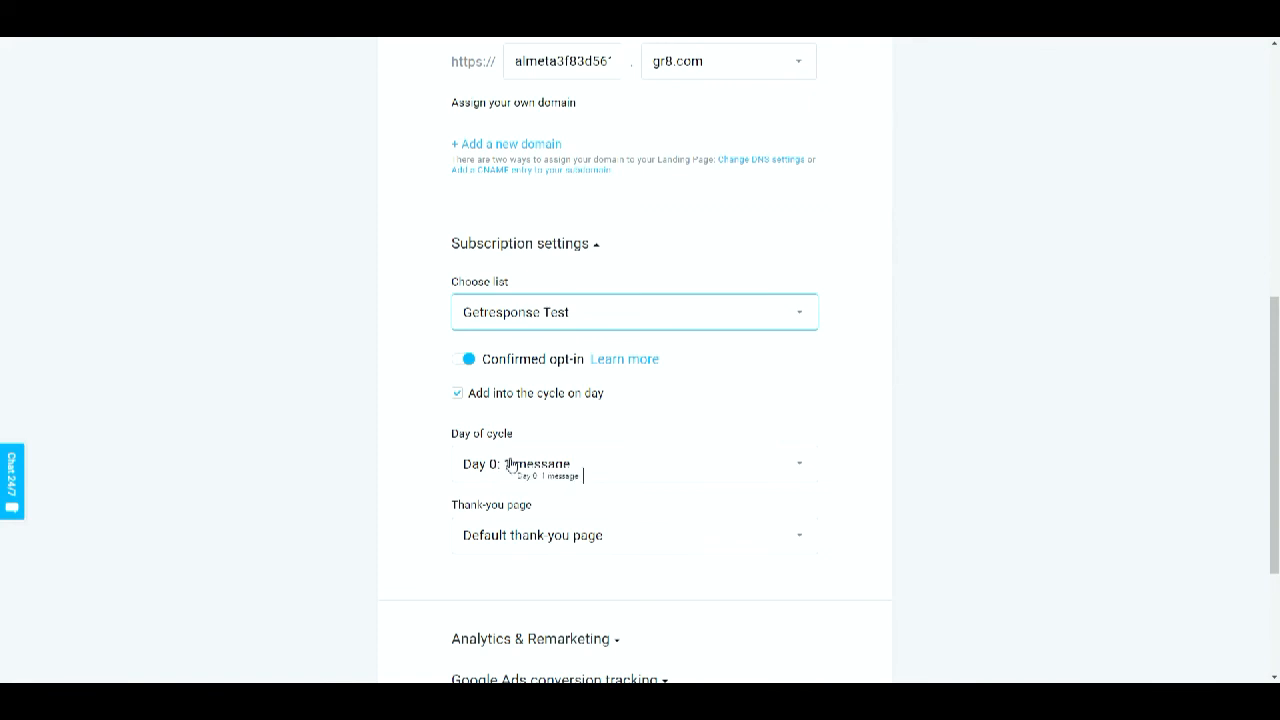
pyautogui.scroll(-1, 690, 441)
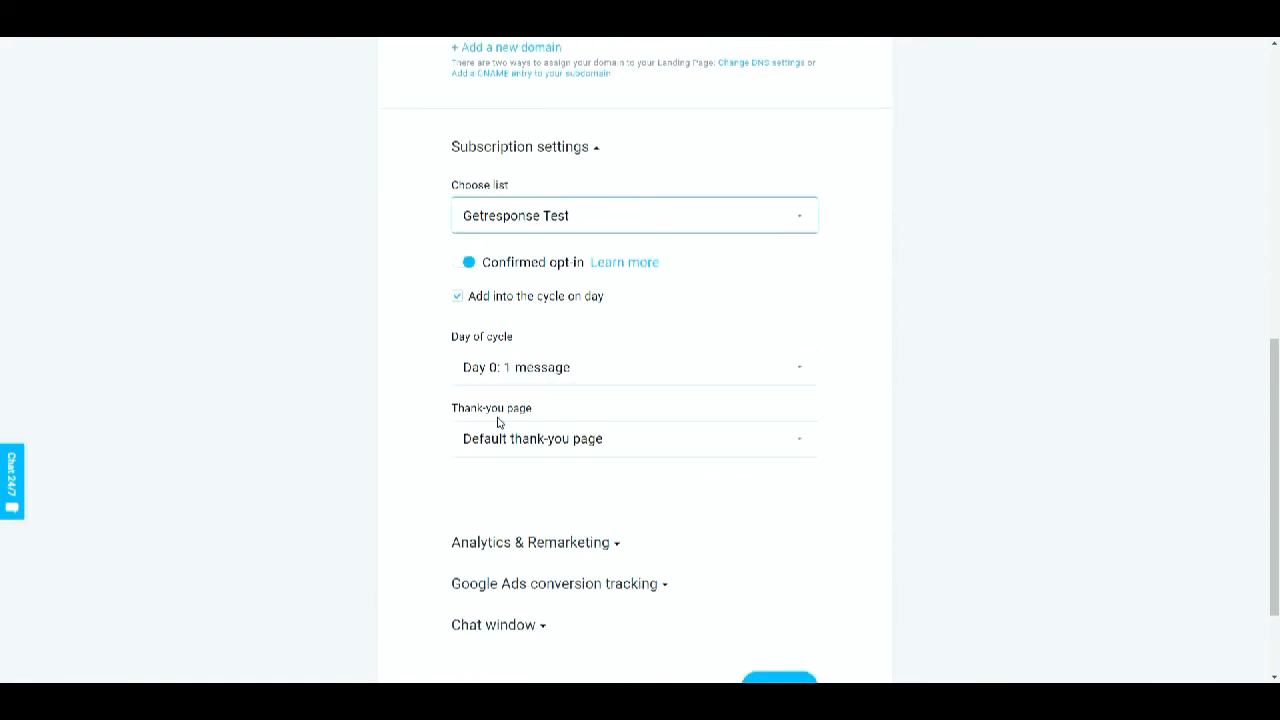
pyautogui.click(786, 439)
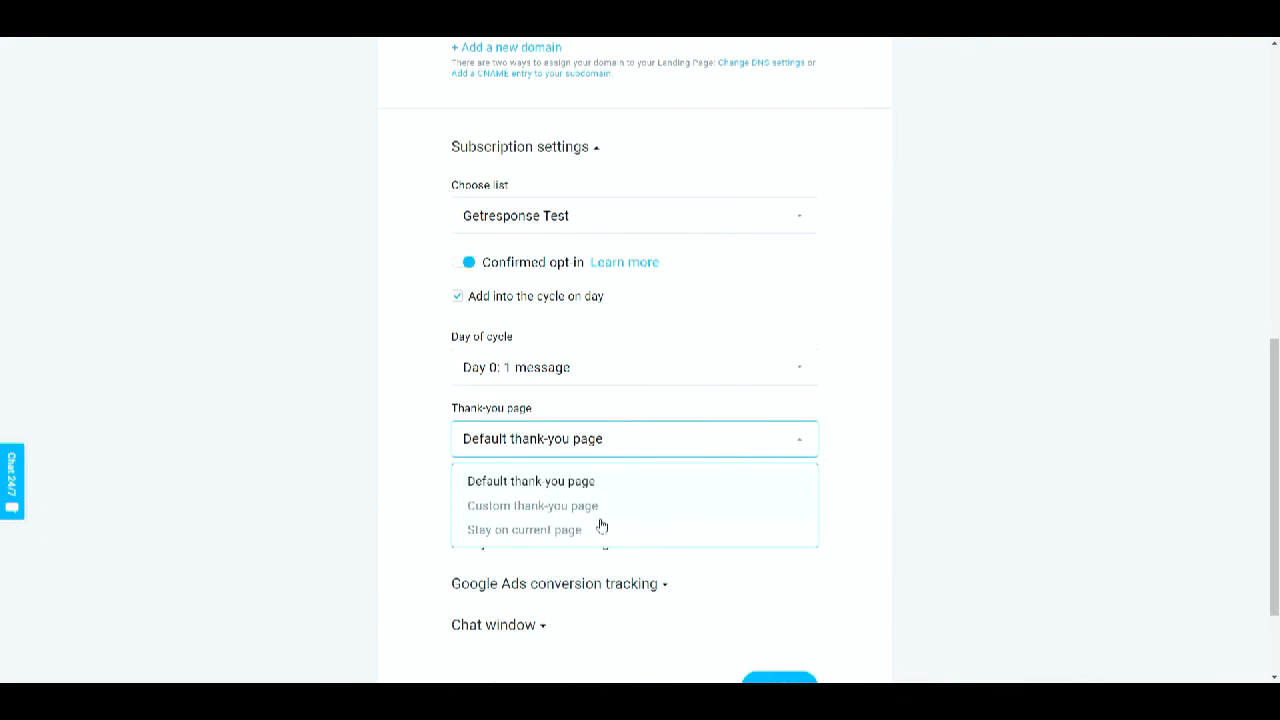
pyautogui.click(871, 416)
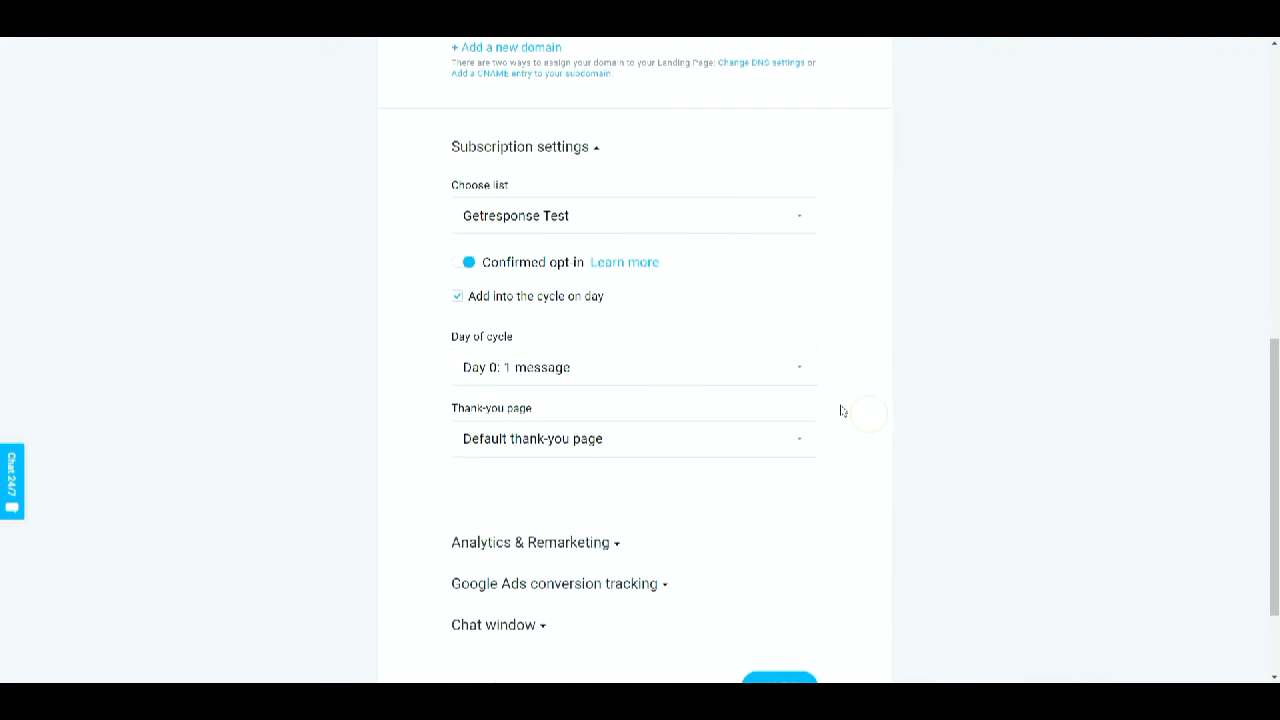
# - Publish the landing page
pyautogui.scroll(-2, 841, 411)
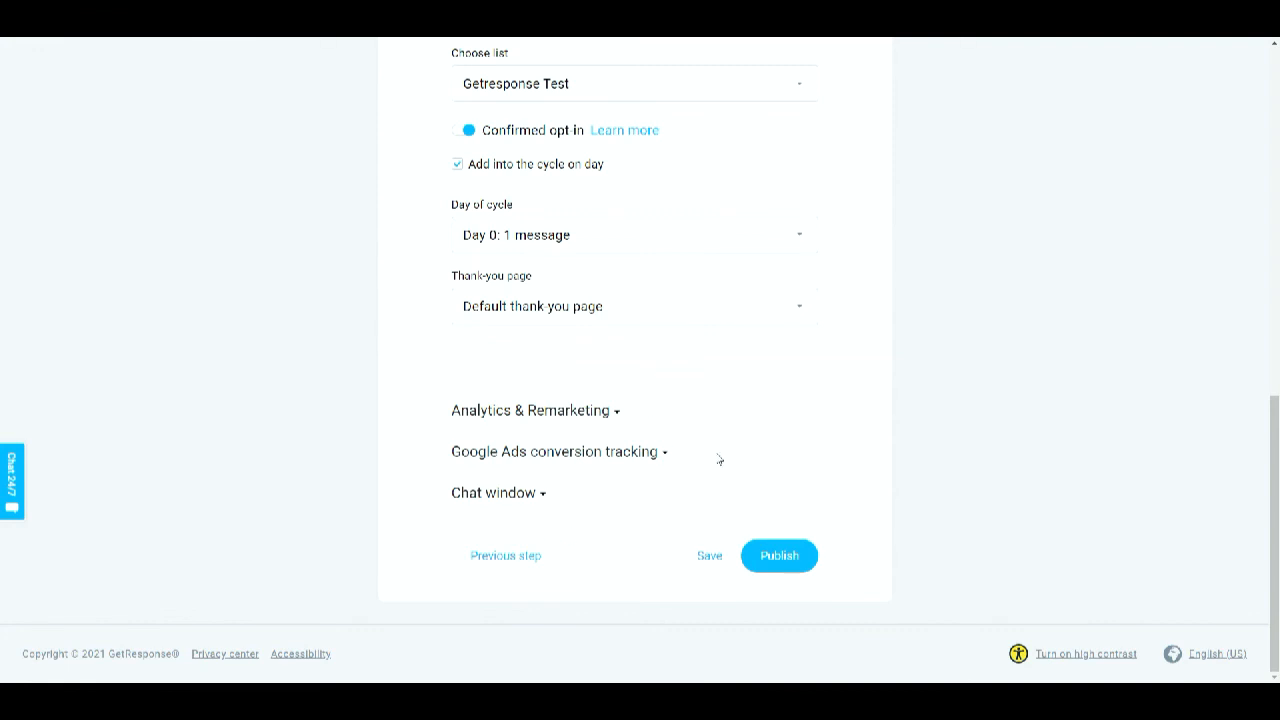
pyautogui.scroll(5, 815, 460)
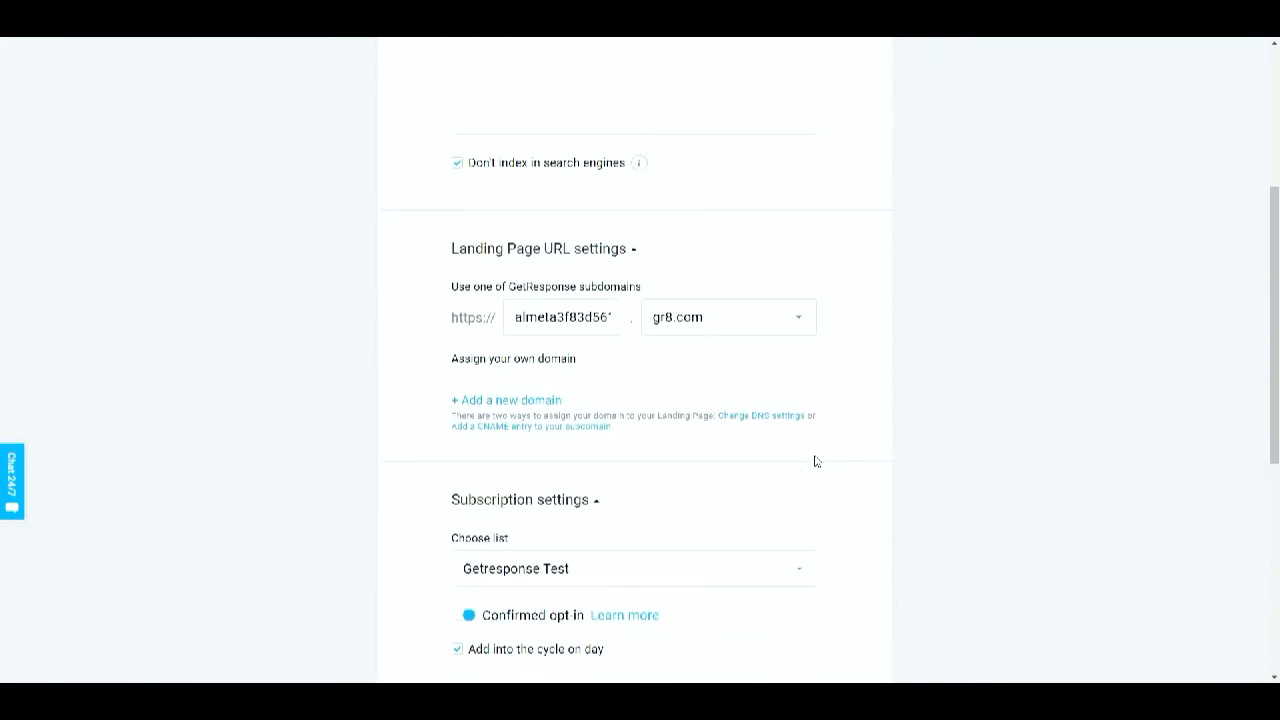
pyautogui.scroll(-5, 815, 460)
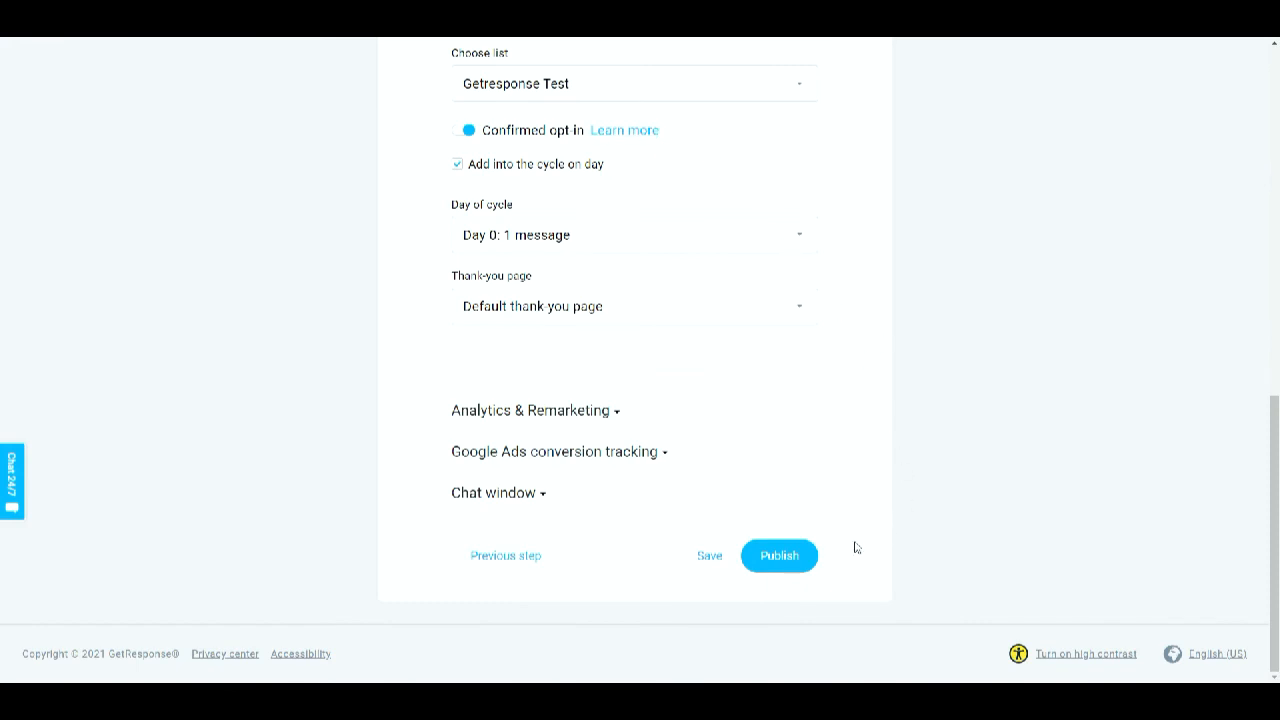
pyautogui.click(790, 559)
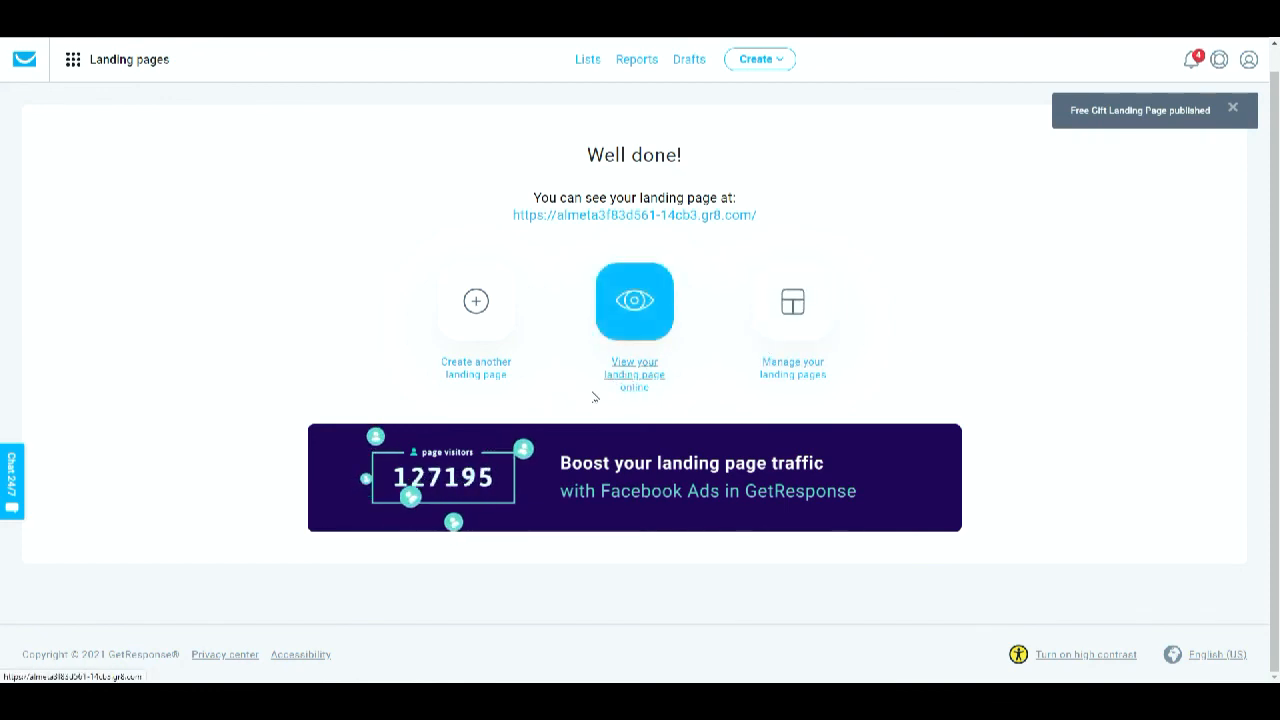
# - Open the published landing page online and sign up with the name test, an email address and the consent box ticked
pyautogui.click(620, 325)
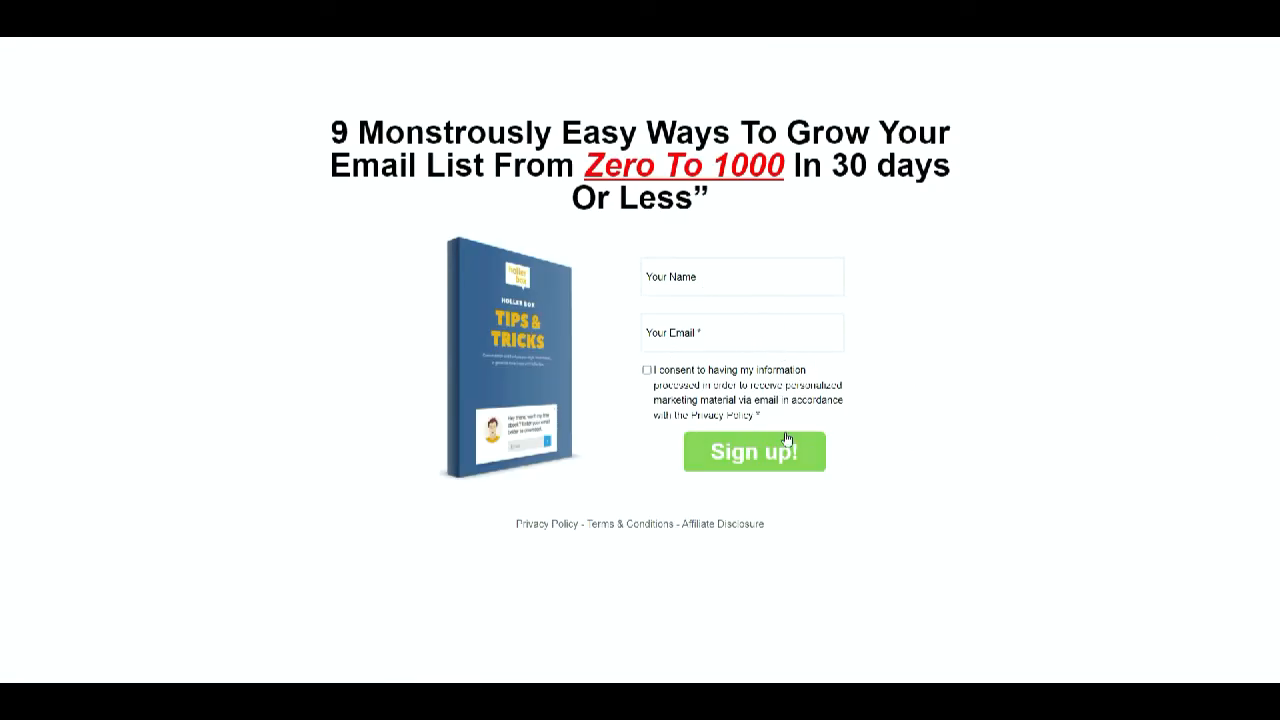
pyautogui.click(708, 273)
pyautogui.write('tes')
pyautogui.write('e')
pyautogui.click(680, 324)
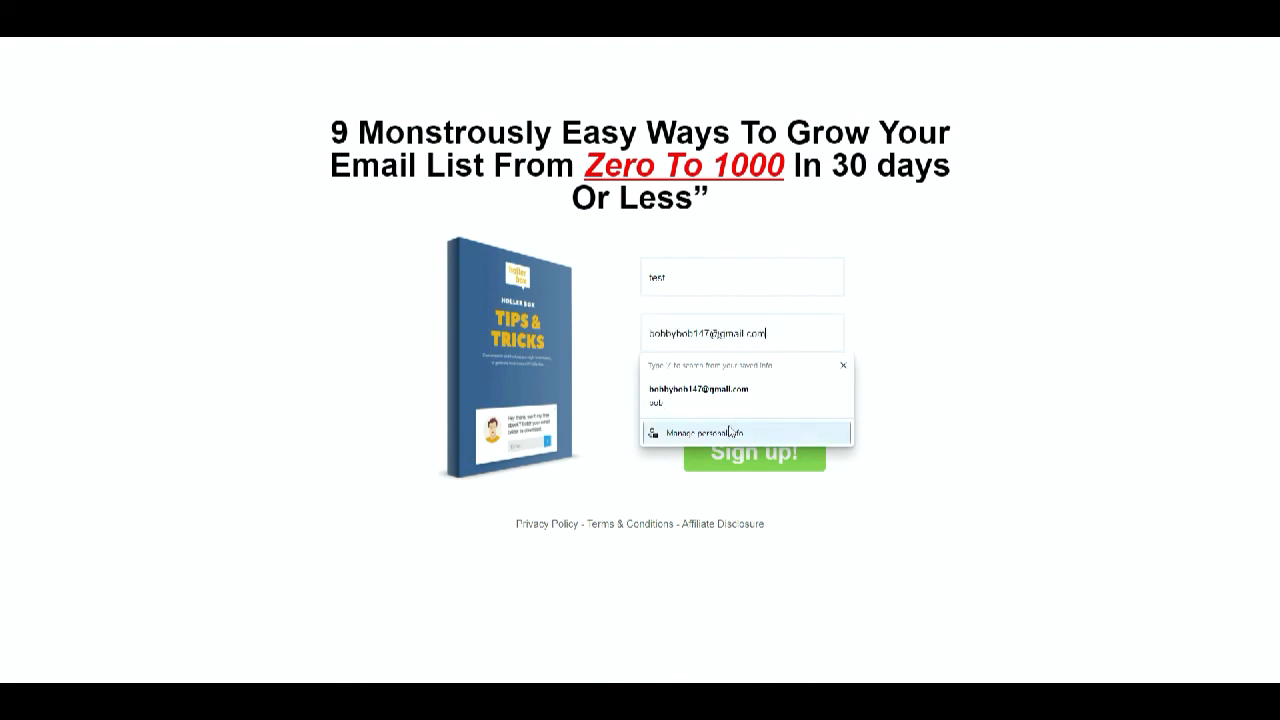
pyautogui.click(731, 395)
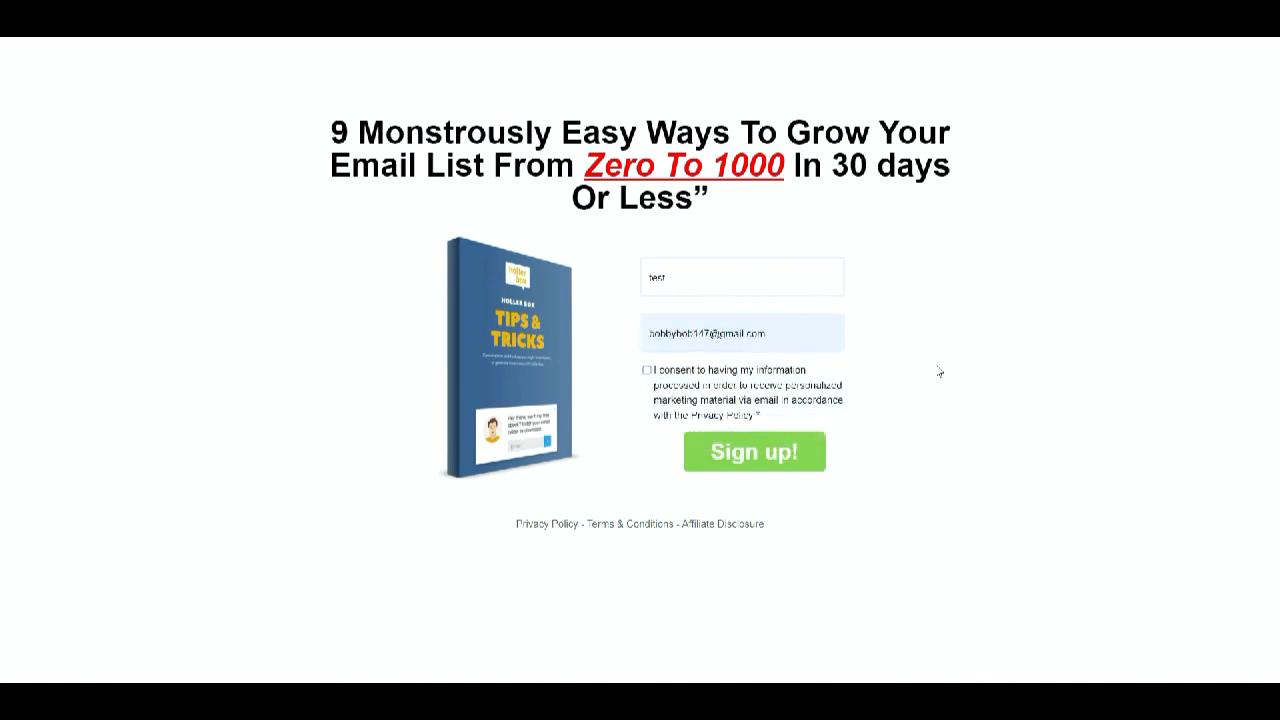
pyautogui.click(647, 370)
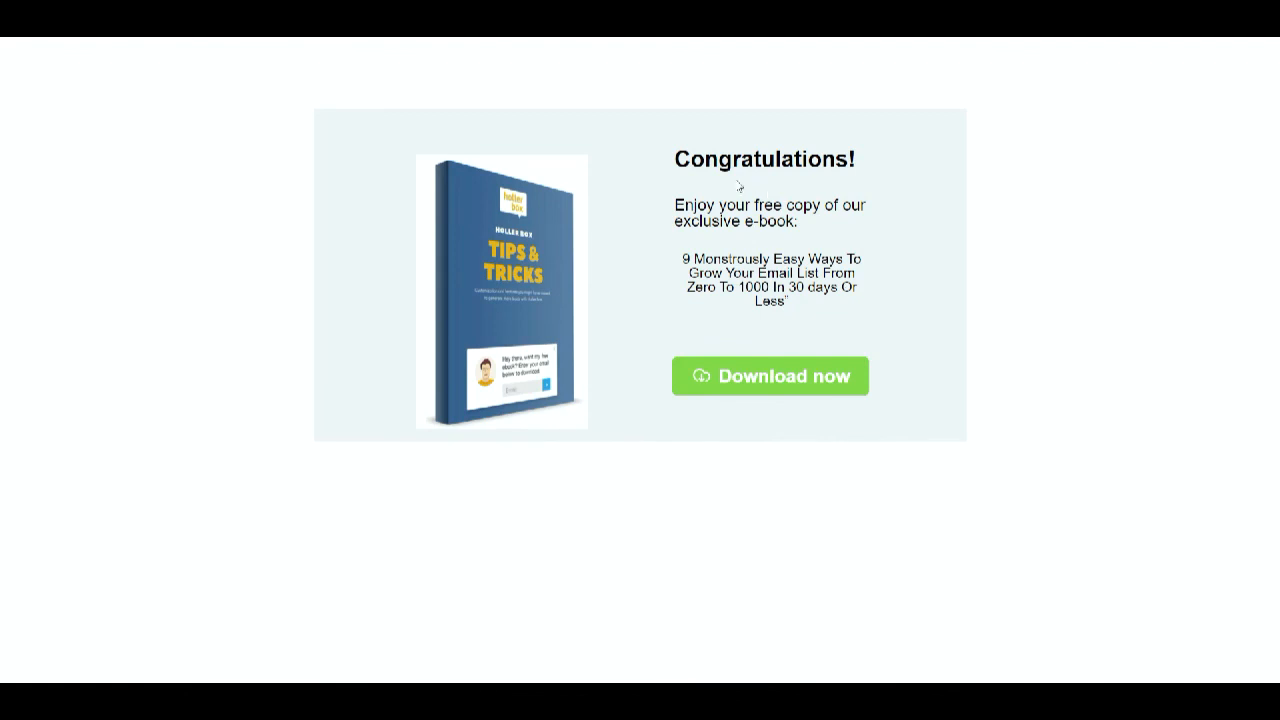
# - Test the Download now button on the thank-you page
pyautogui.click(752, 377)
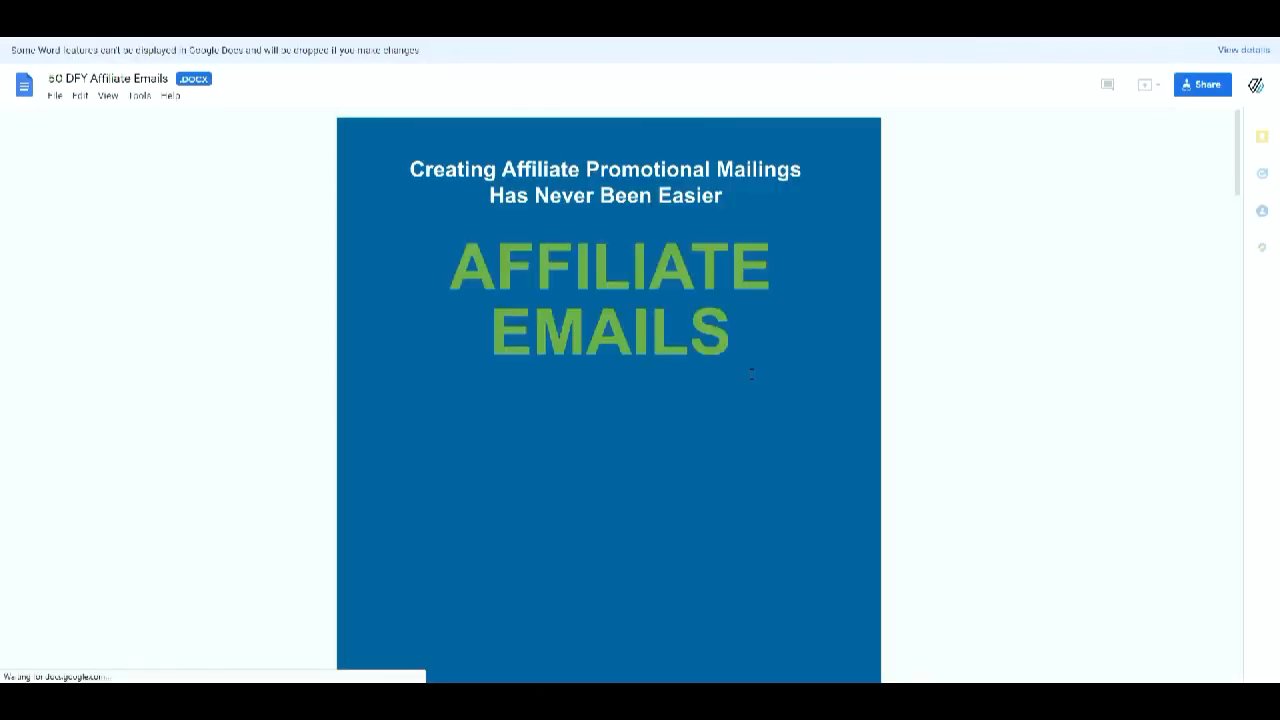